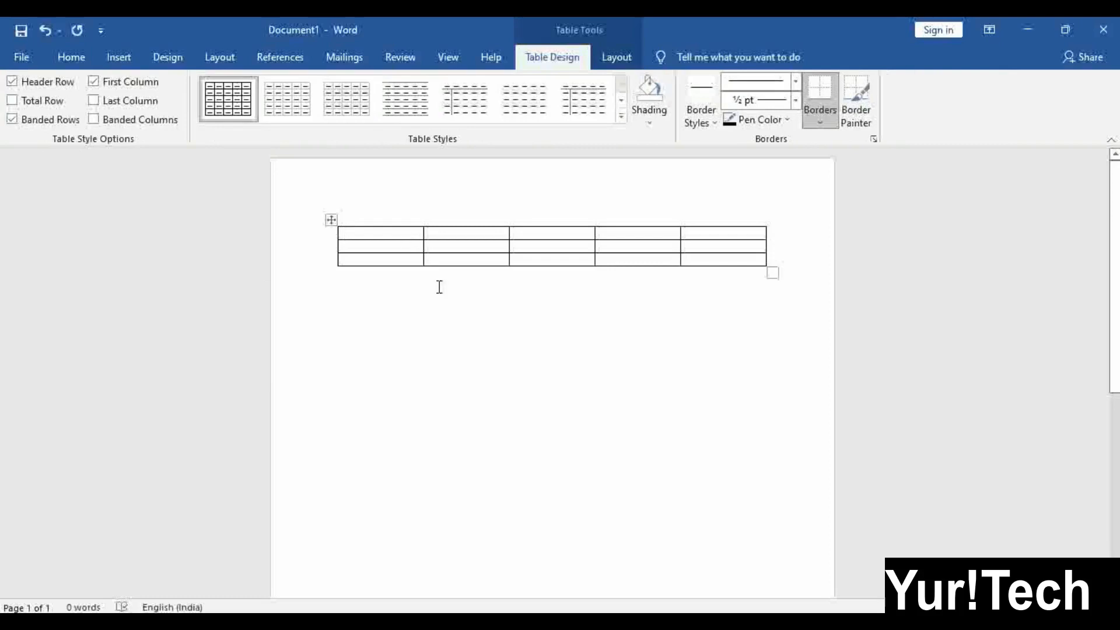
# Select the whole blank five-column table by its move handle and show Table Design
pyautogui.click(439, 286)
pyautogui.click(348, 243)
pyautogui.click(332, 221)
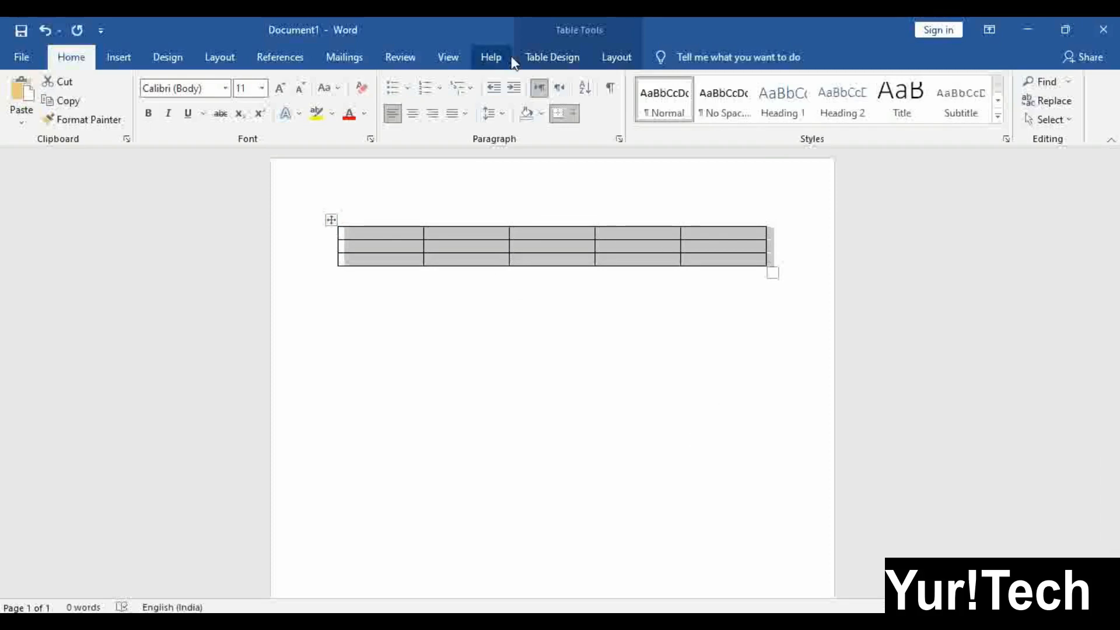
pyautogui.click(539, 58)
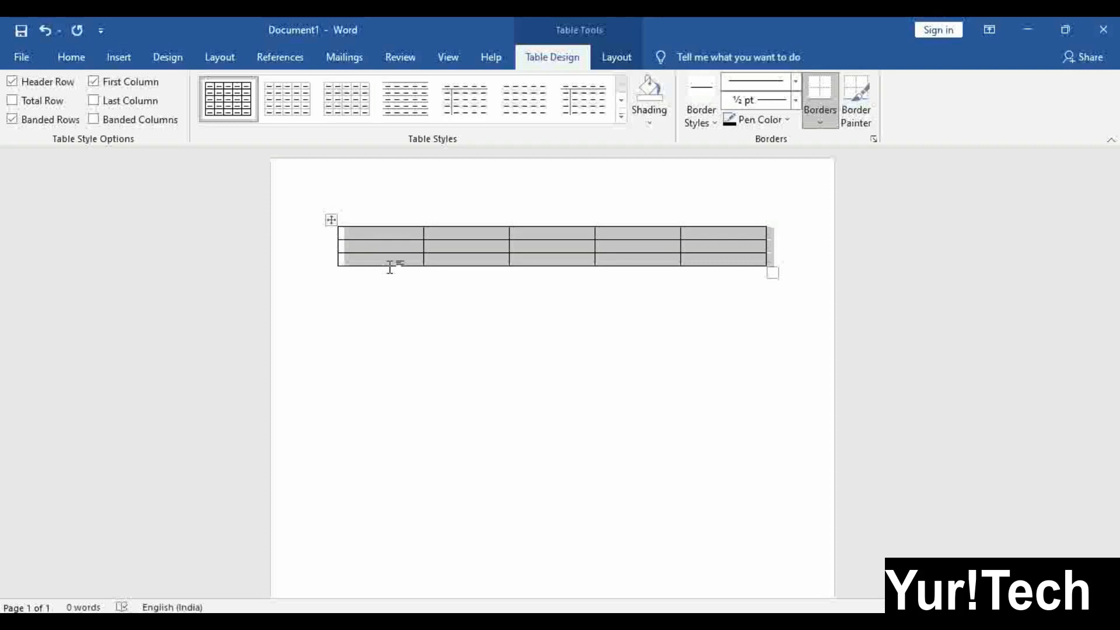
# Paste the copied six-column word table over the empty one and select its first row
pyautogui.hotkey('ctrl', 'v')
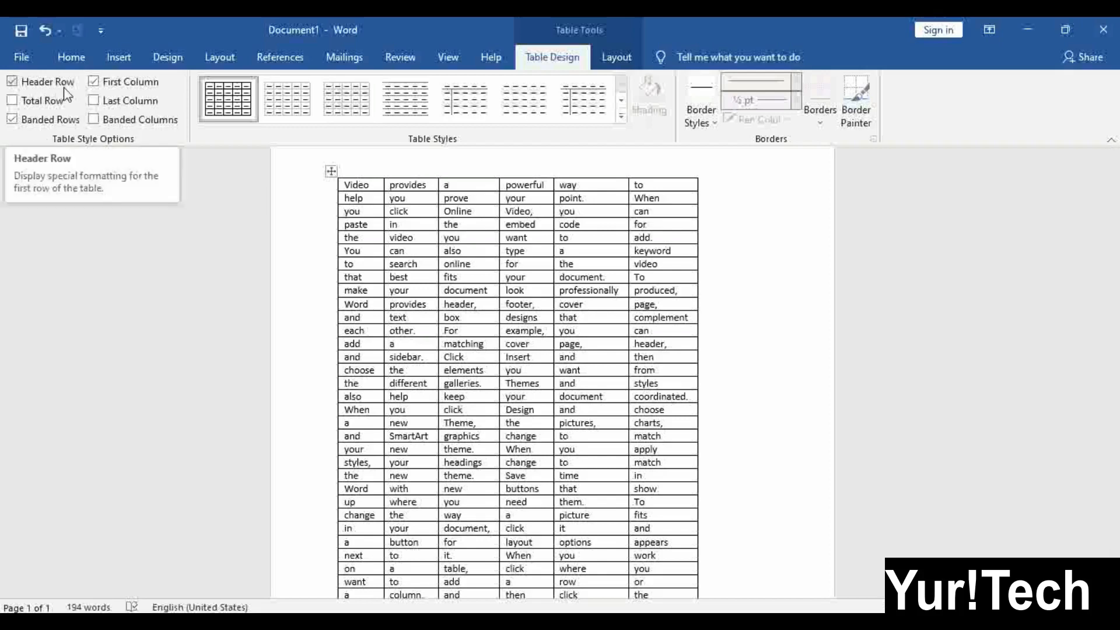
pyautogui.click(315, 189)
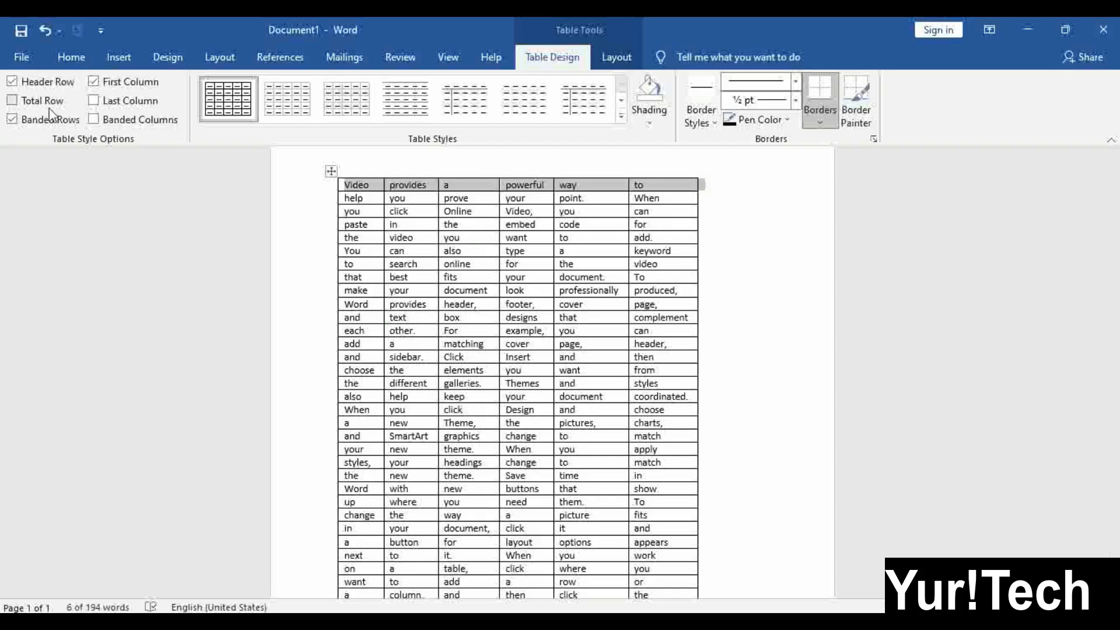
pyautogui.scroll(-4, 523, 461)
pyautogui.click(318, 451)
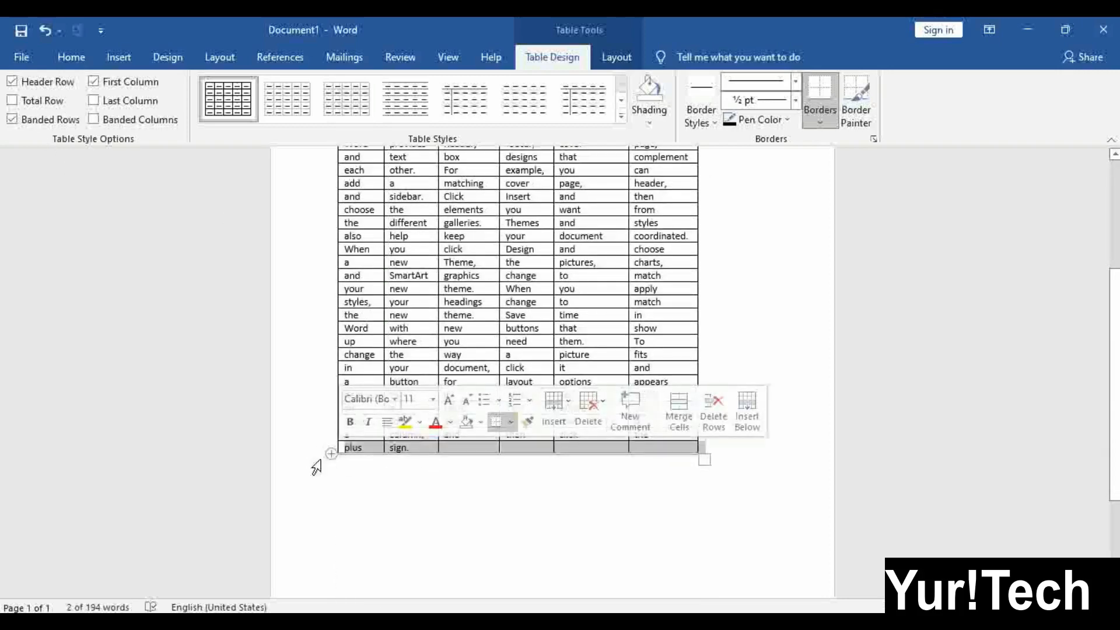
pyautogui.click(455, 332)
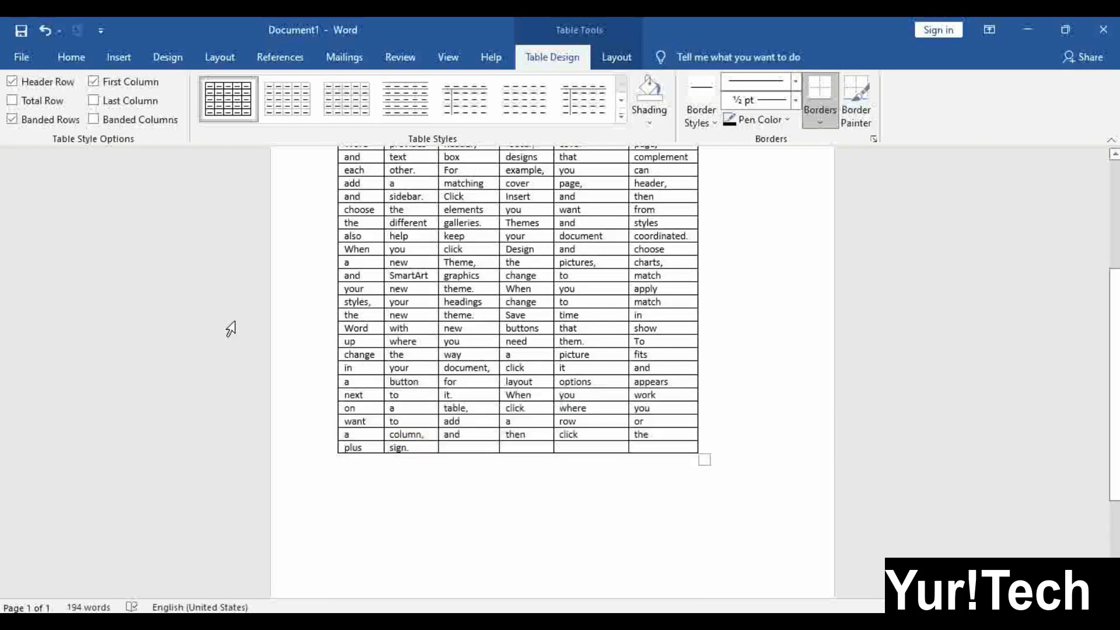
pyautogui.scroll(5, 416, 364)
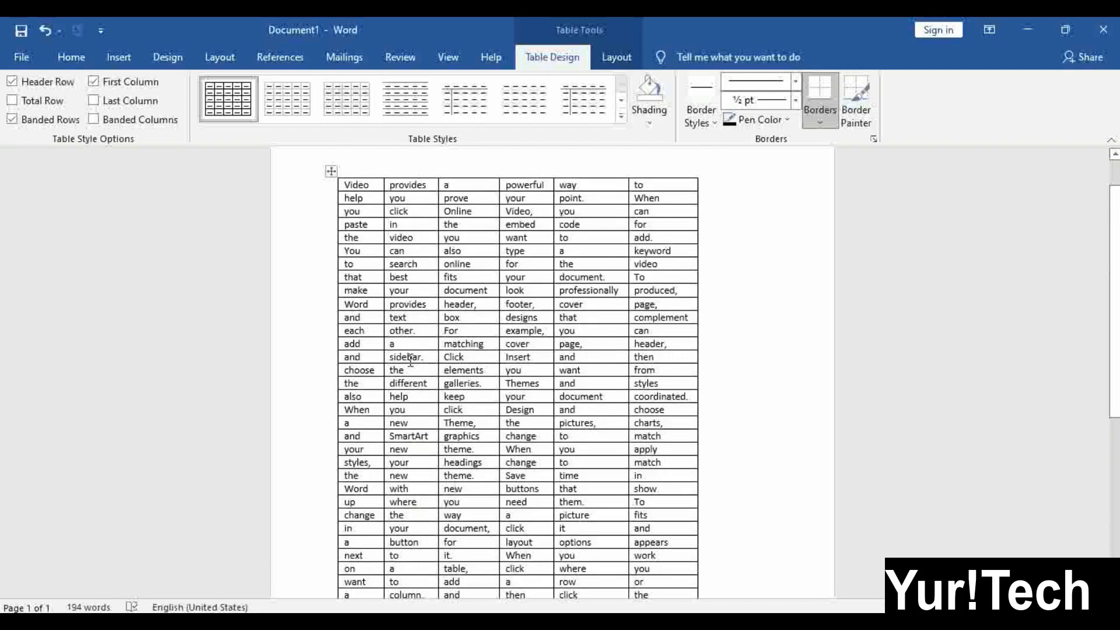
pyautogui.click(310, 189)
pyautogui.click(317, 211)
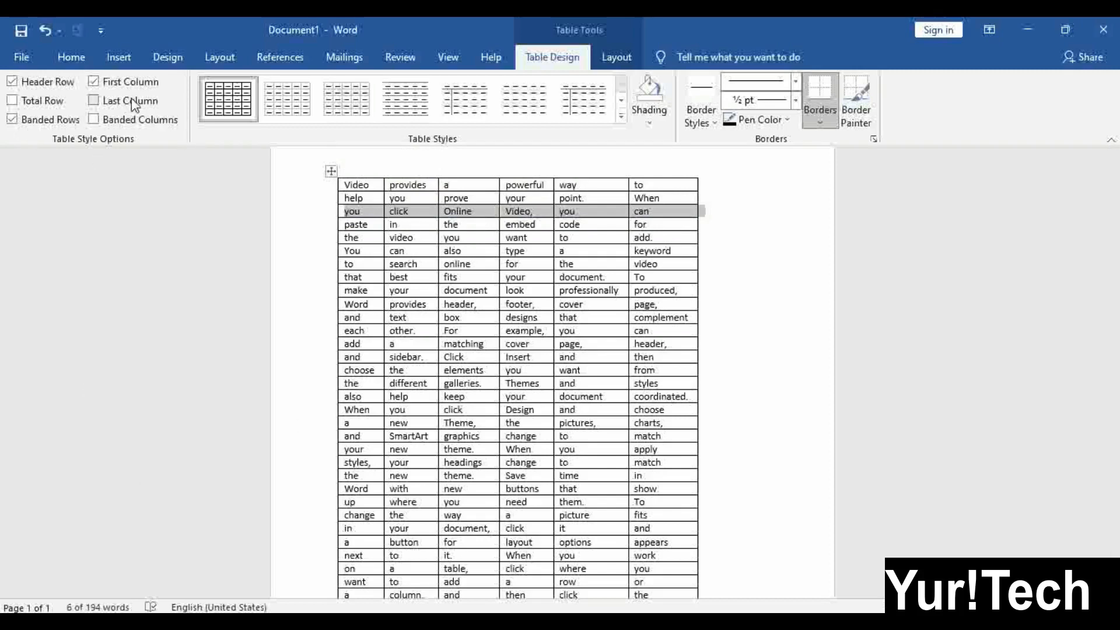
pyautogui.click(369, 166)
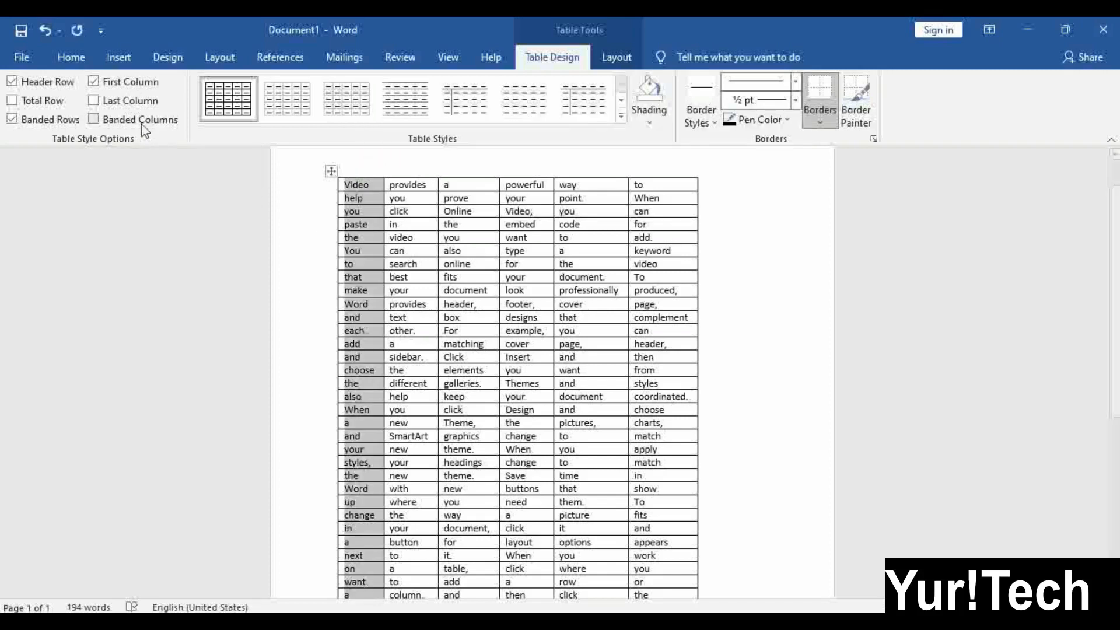
pyautogui.click(648, 160)
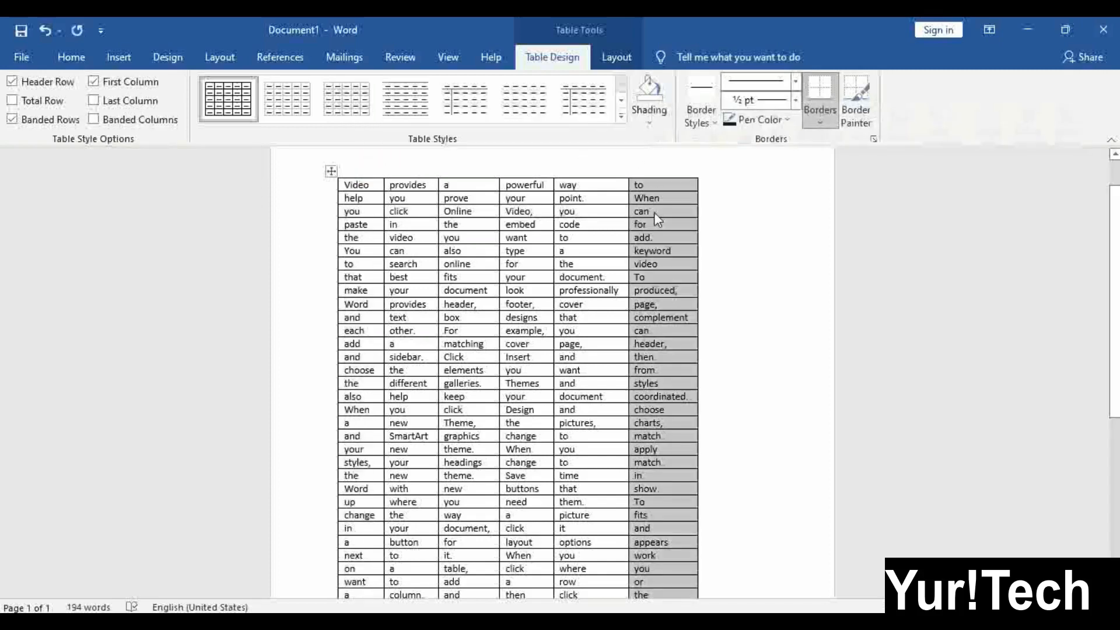
pyautogui.click(359, 168)
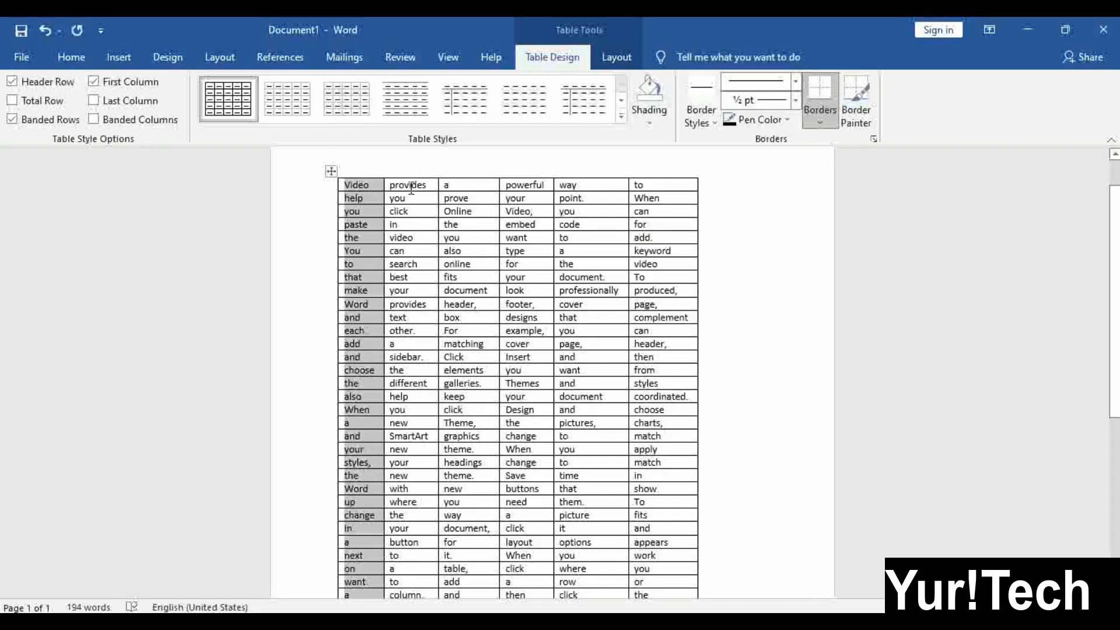
pyautogui.click(463, 164)
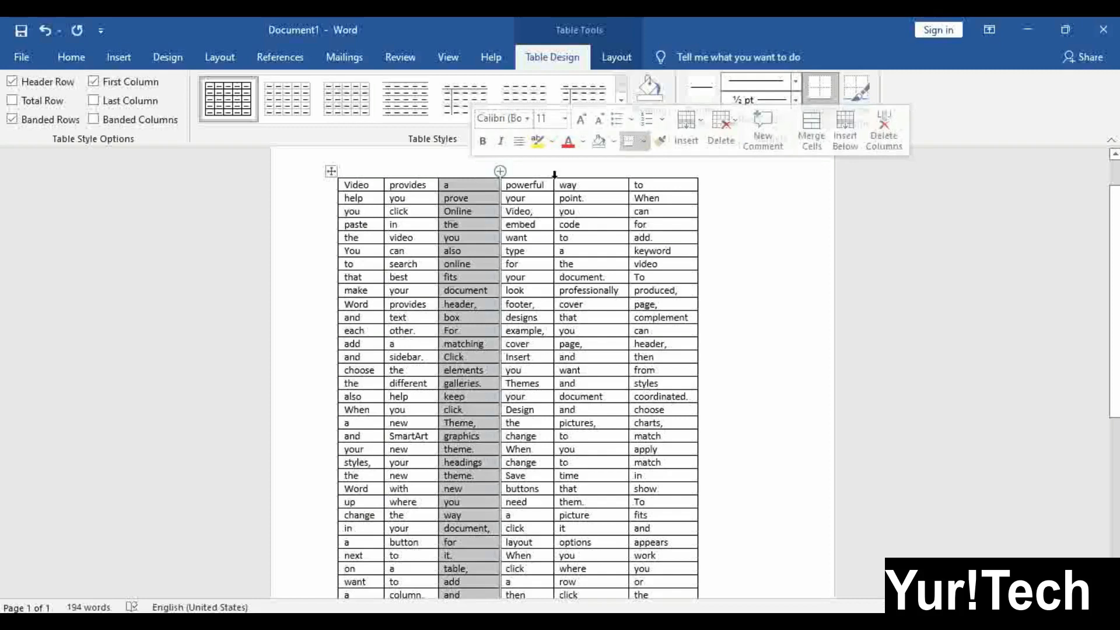
pyautogui.click(545, 172)
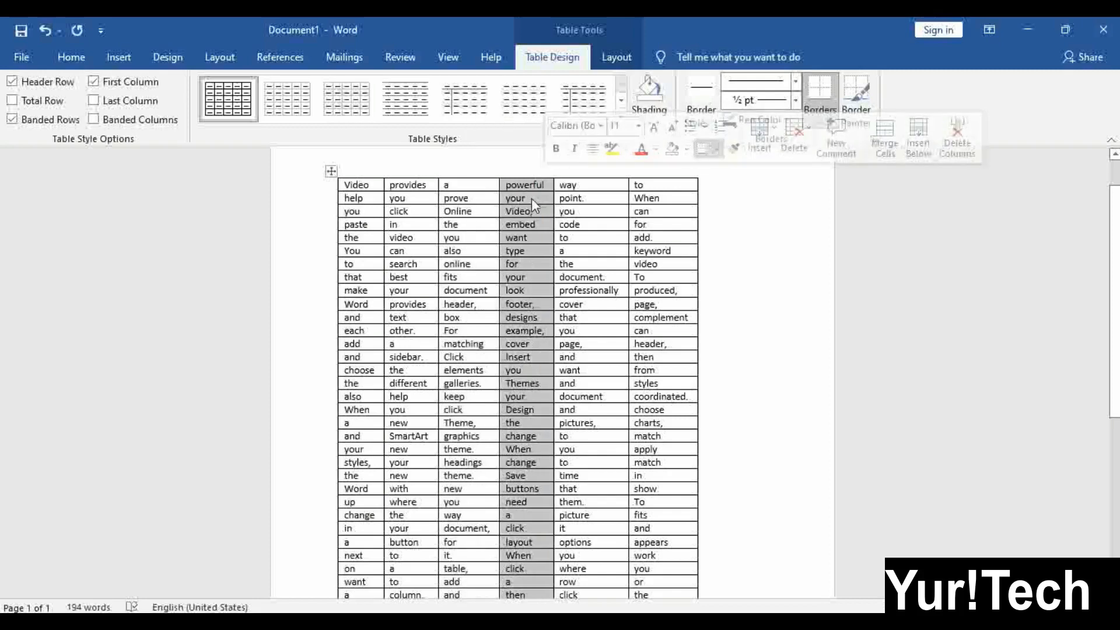
pyautogui.click(503, 264)
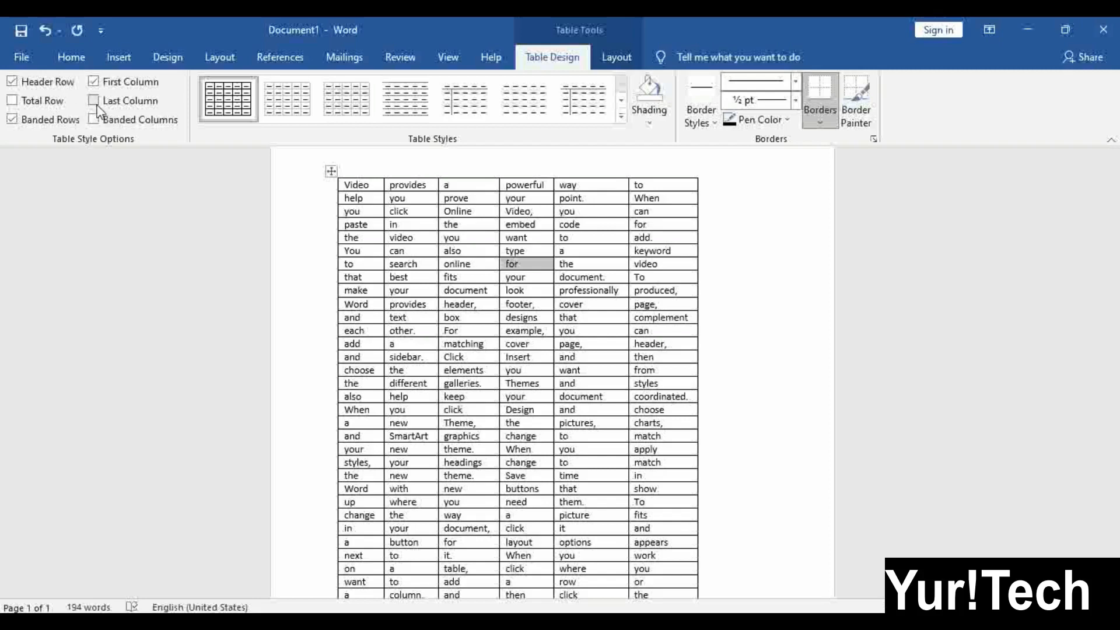
# Enable Total Row and Banded Columns, disable First Column, then select the whole table
pyautogui.click(43, 106)
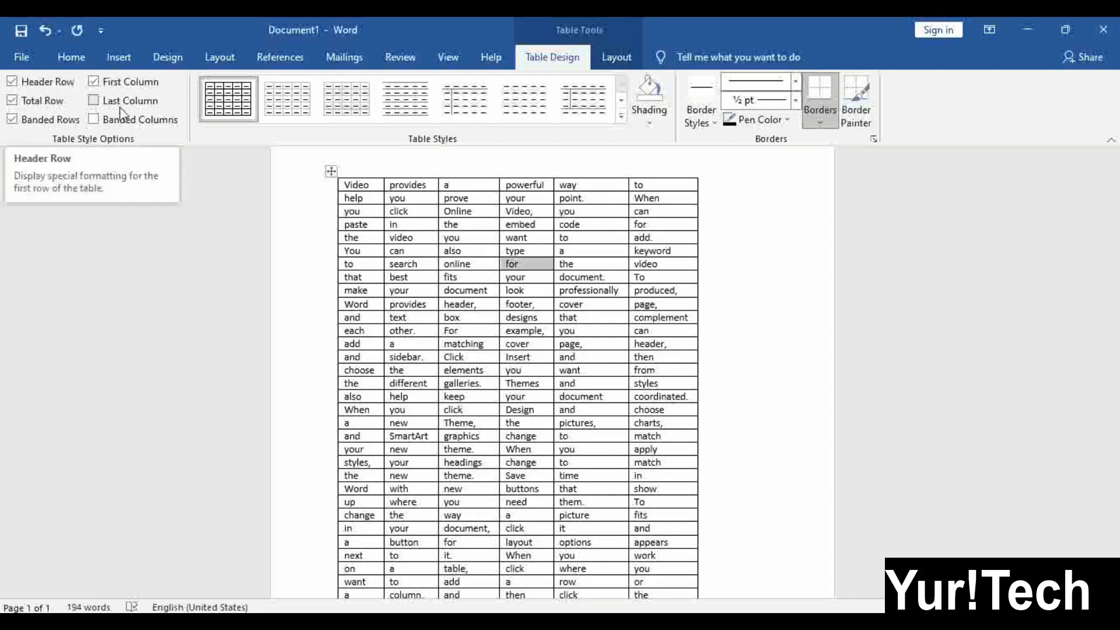
pyautogui.click(111, 124)
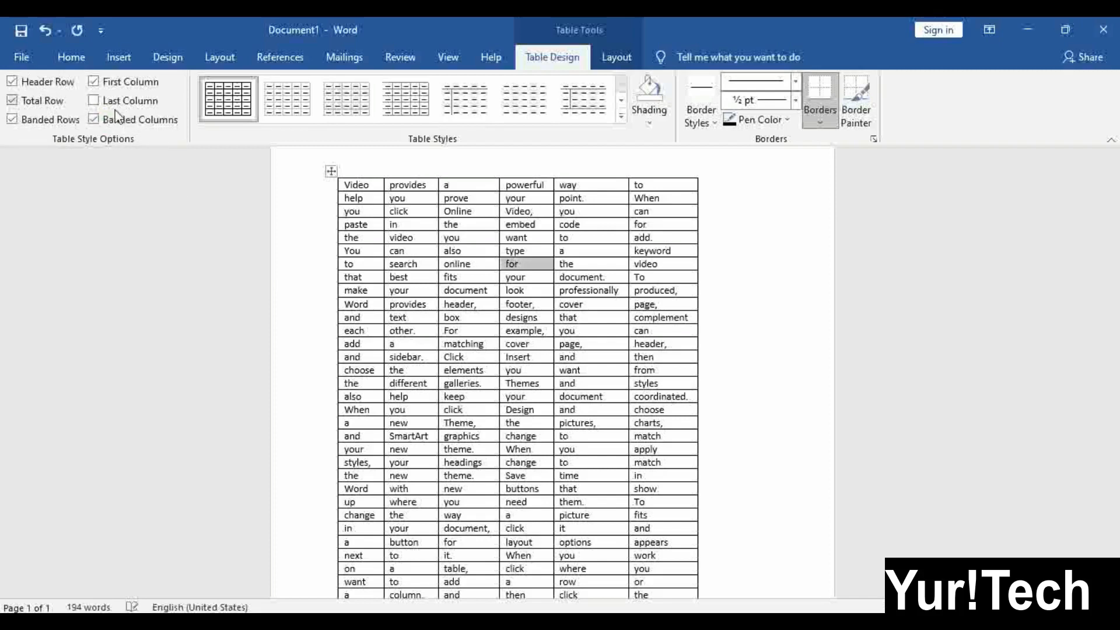
pyautogui.click(95, 82)
pyautogui.click(331, 171)
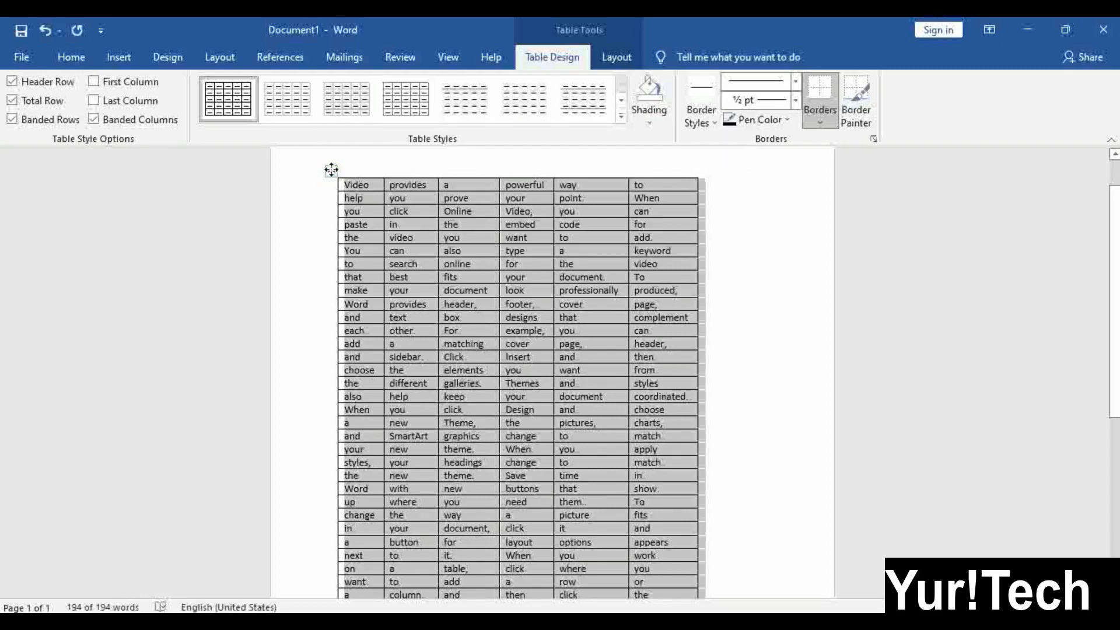
# Apply a green banded Grid Table style from the Table Styles gallery, then deselect the table
pyautogui.click(622, 119)
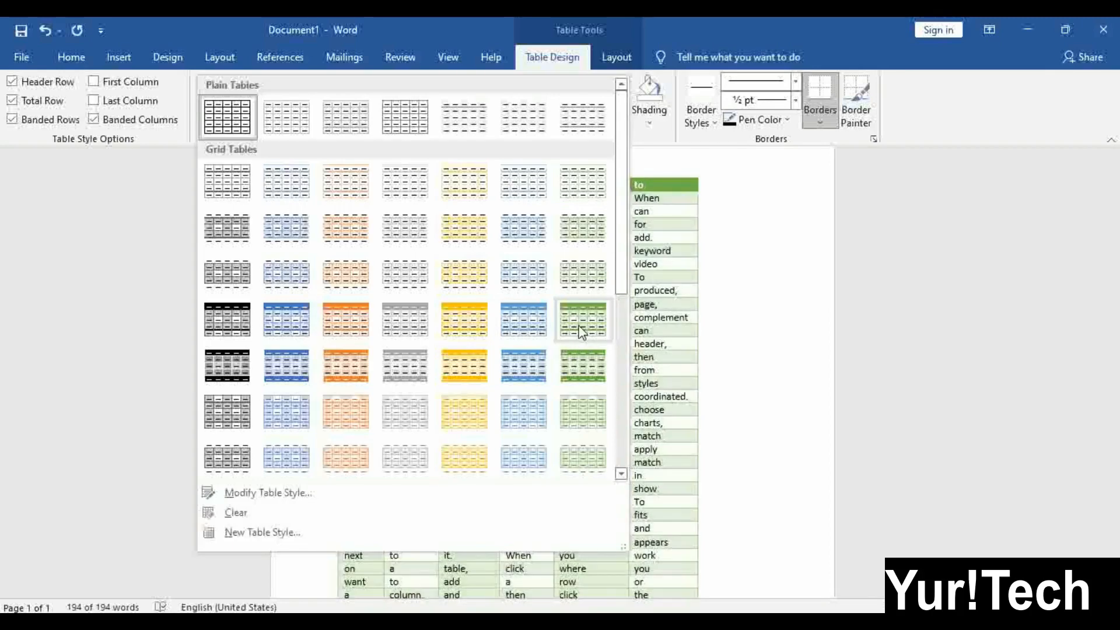
pyautogui.scroll(-3, 449, 402)
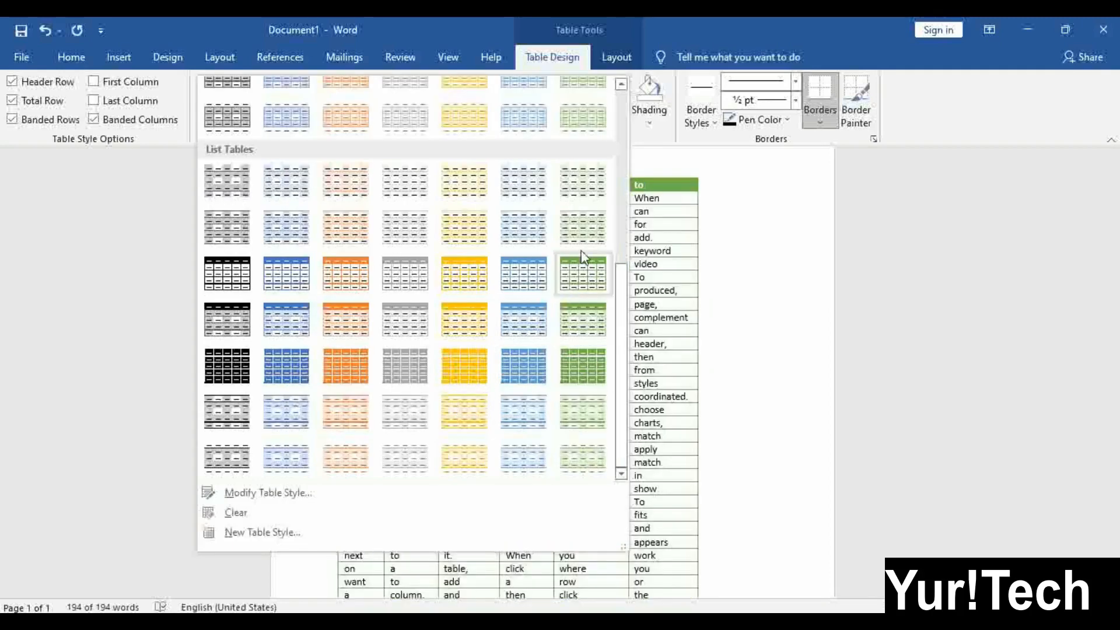
pyautogui.scroll(3, 582, 233)
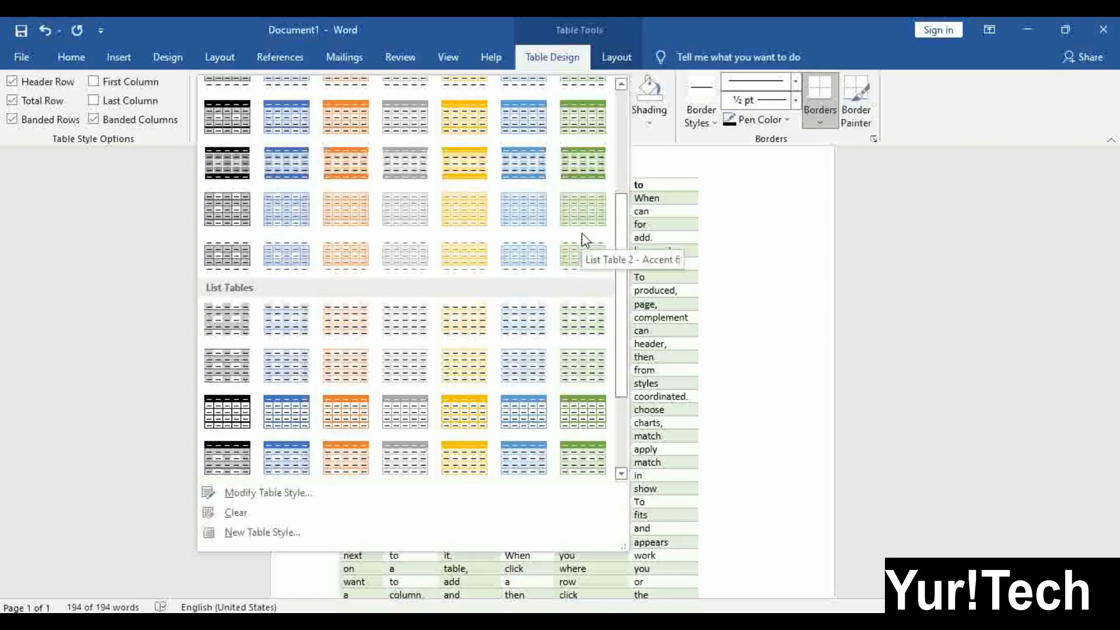
pyautogui.click(583, 166)
pyautogui.click(574, 310)
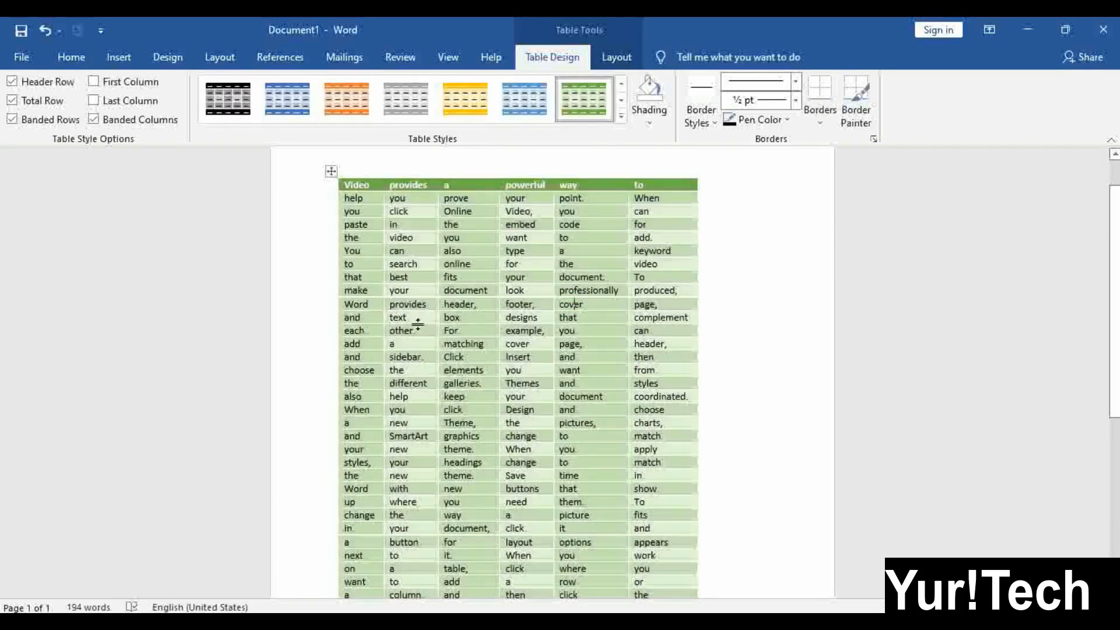
pyautogui.scroll(-3, 410, 345)
pyautogui.scroll(4, 429, 462)
pyautogui.scroll(-2, 491, 322)
pyautogui.scroll(2, 514, 337)
# Turn off Header Row, turn on First and Last Column emphasis, and toggle Banded Rows
pyautogui.click(331, 171)
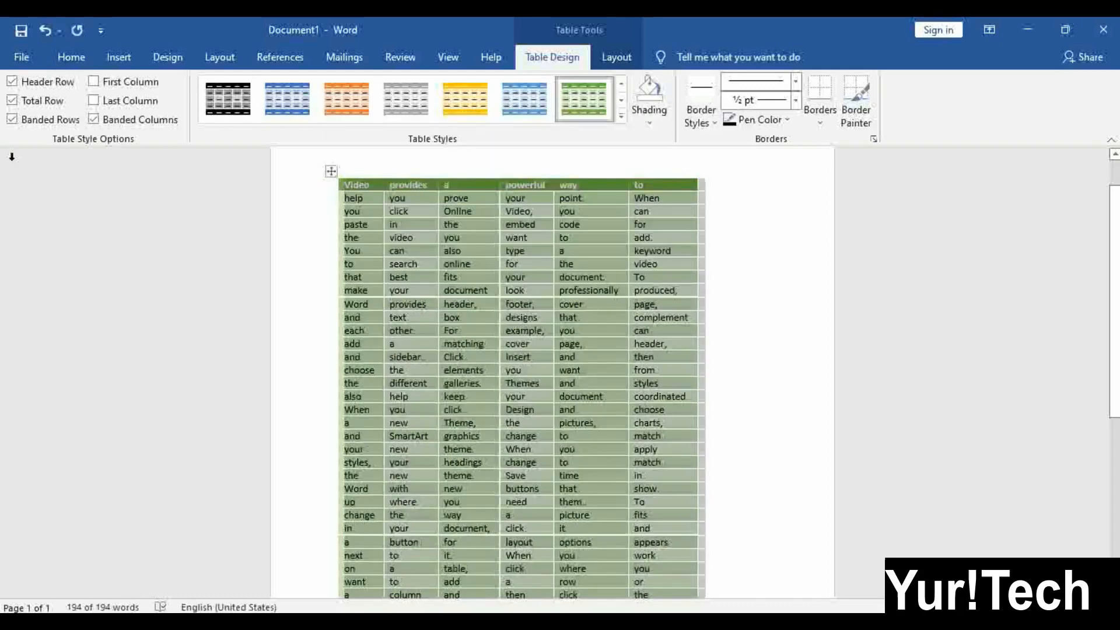
pyautogui.click(22, 85)
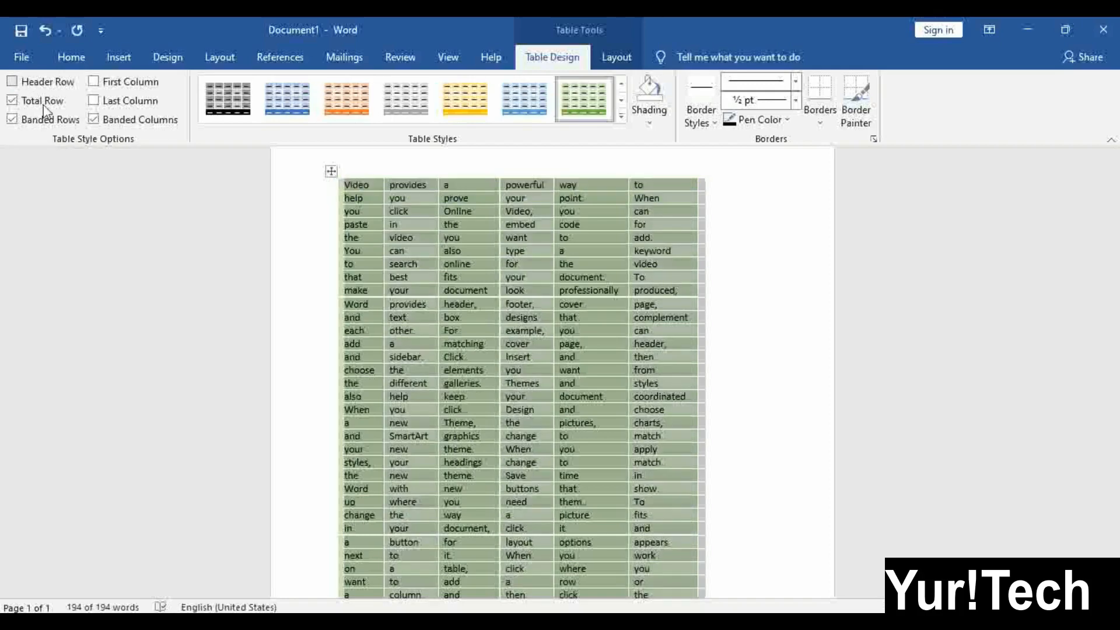
pyautogui.click(122, 88)
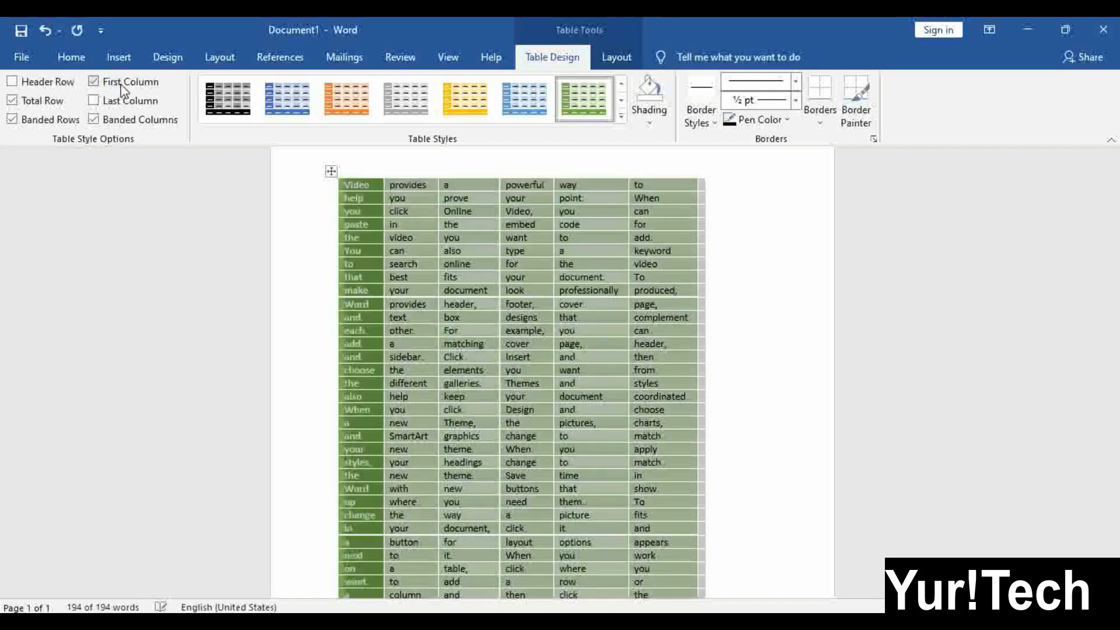
pyautogui.click(113, 102)
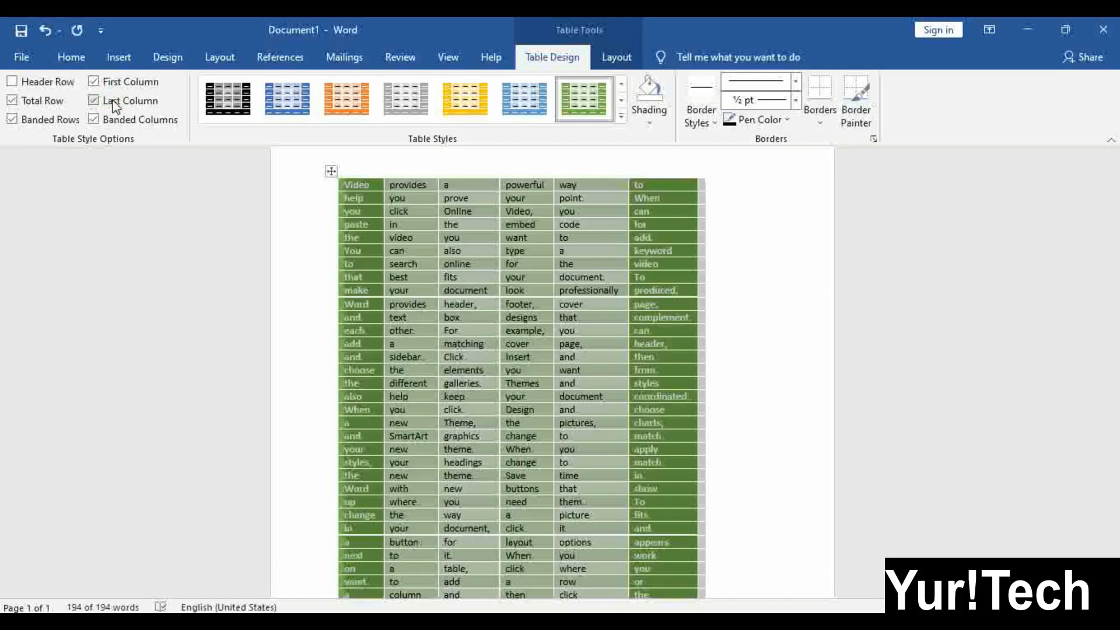
pyautogui.click(41, 123)
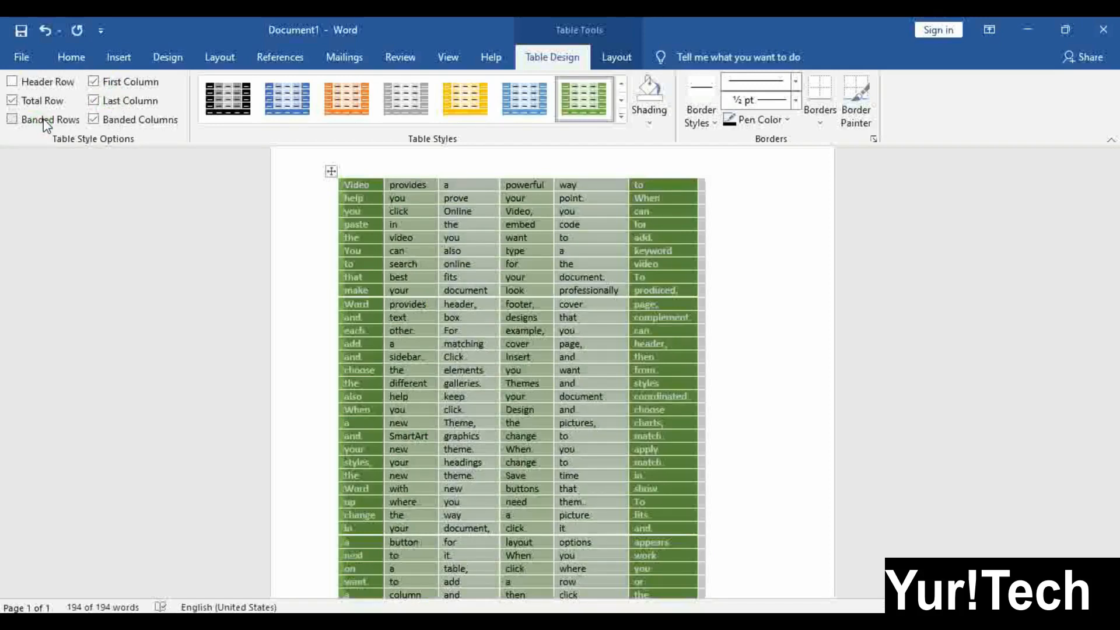
pyautogui.scroll(-6, 481, 380)
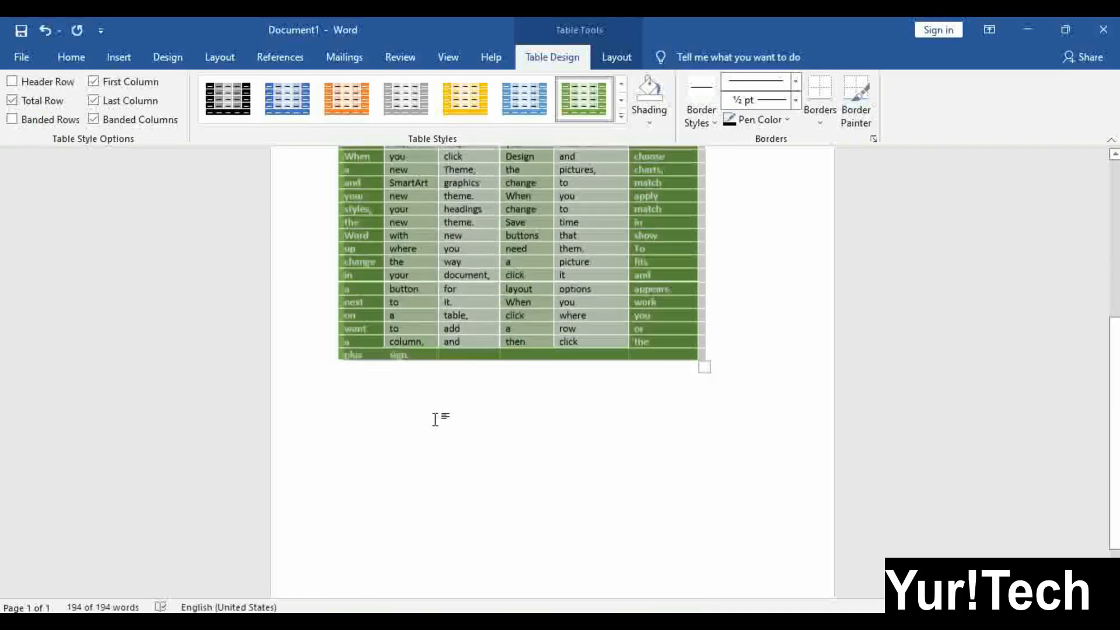
pyautogui.scroll(1, 408, 350)
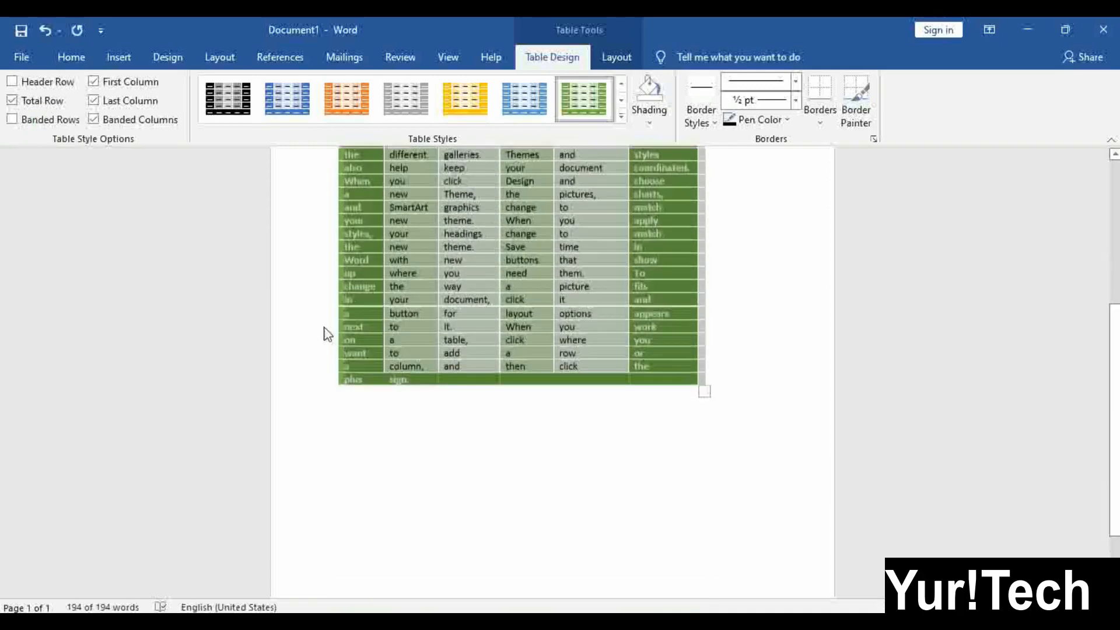
pyautogui.click(33, 119)
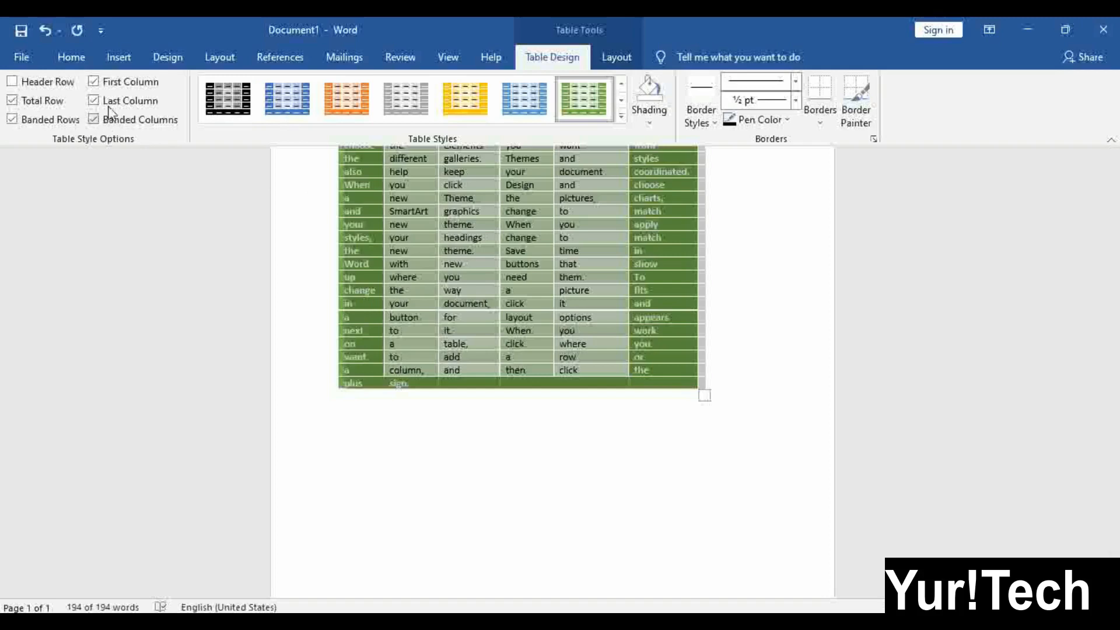
# Turn Header Row styling back on and put the cursor inside the table
pyautogui.click(35, 83)
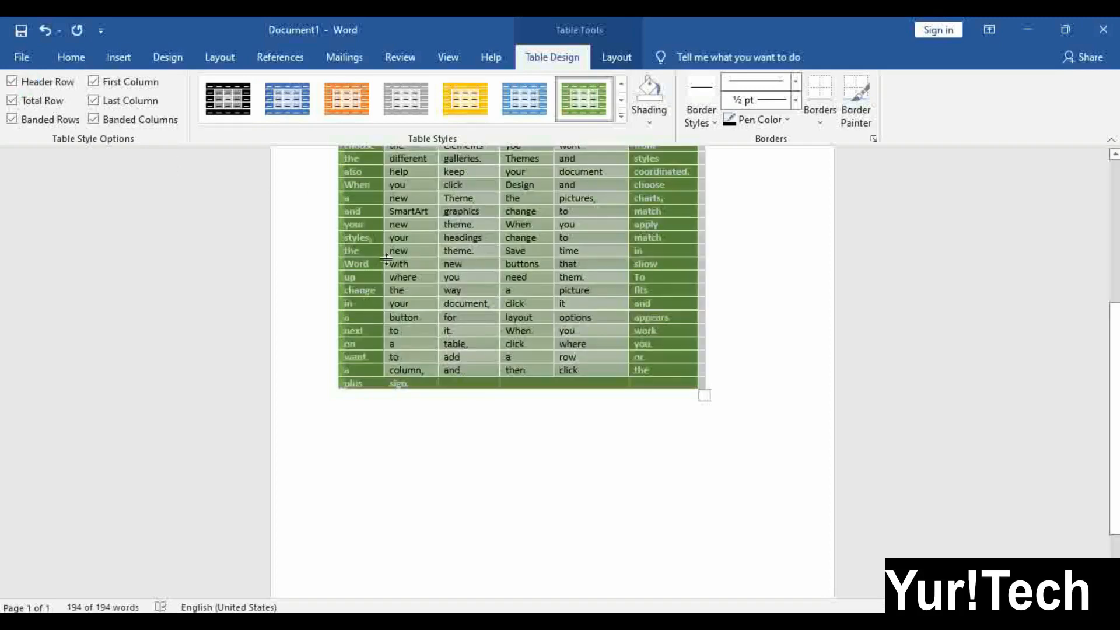
pyautogui.scroll(3, 484, 278)
pyautogui.click(484, 315)
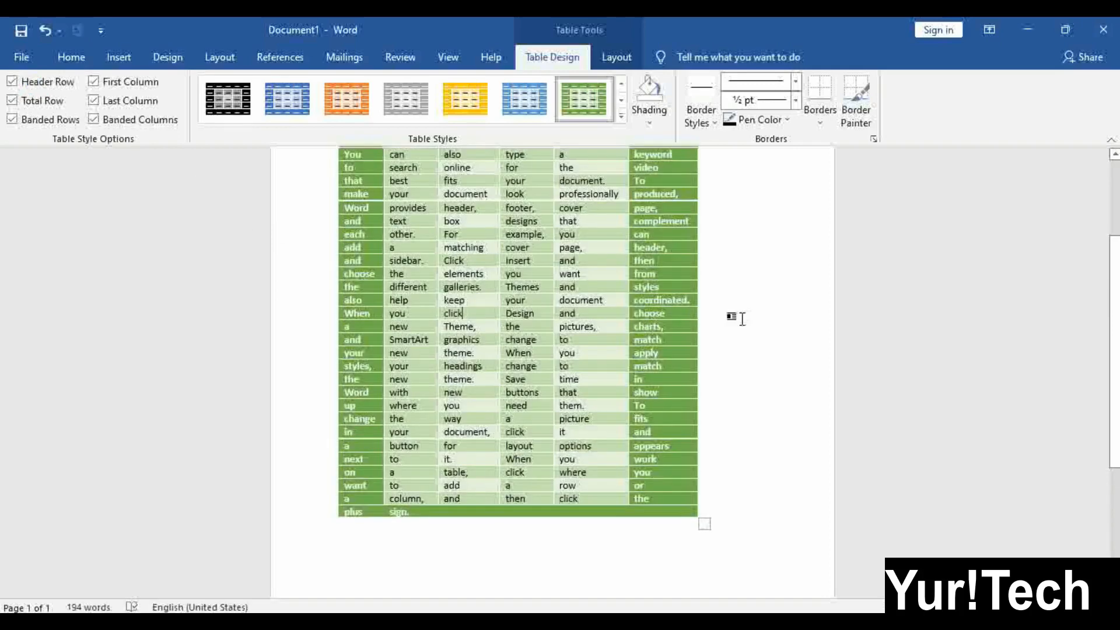
pyautogui.scroll(3, 755, 330)
pyautogui.click(471, 304)
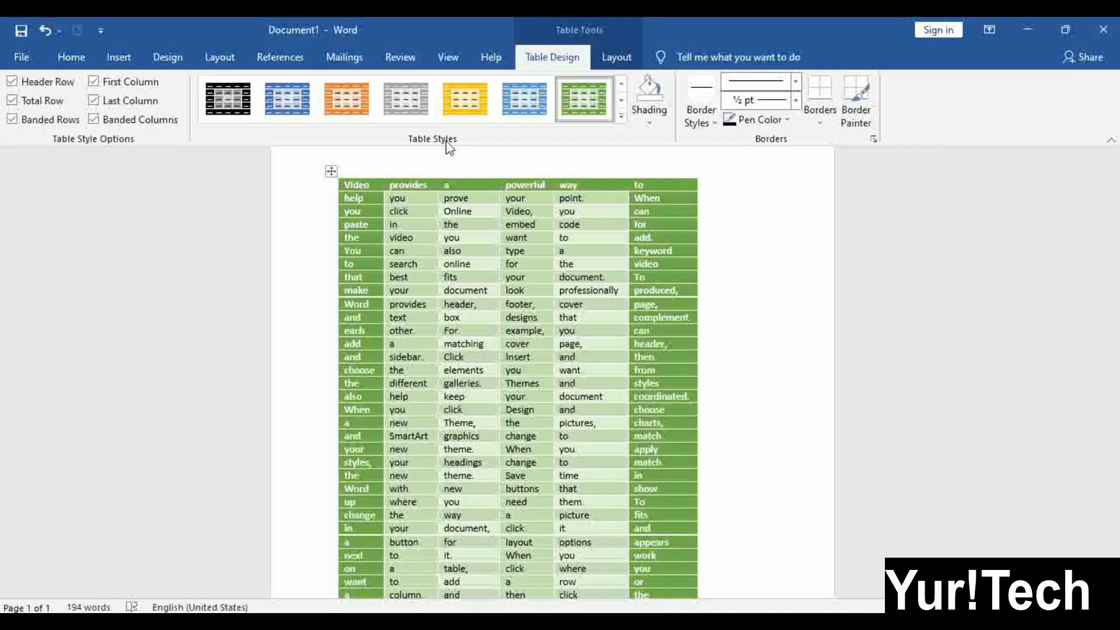
# Apply the blue grid table style to the whole table, then reselect it and expand the styles gallery
pyautogui.click(331, 171)
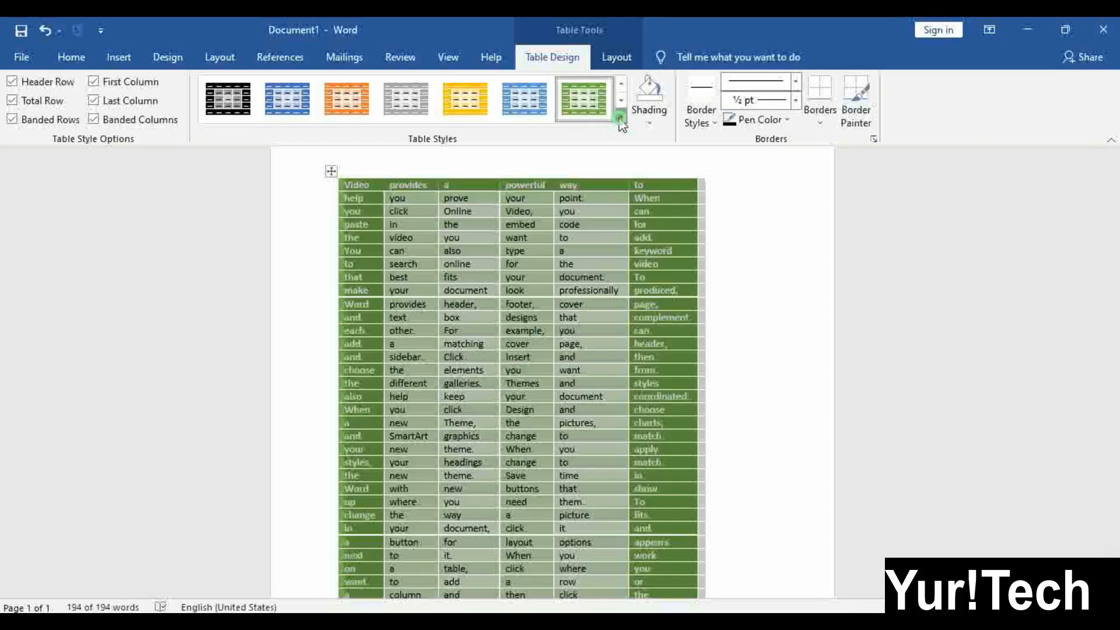
pyautogui.click(621, 115)
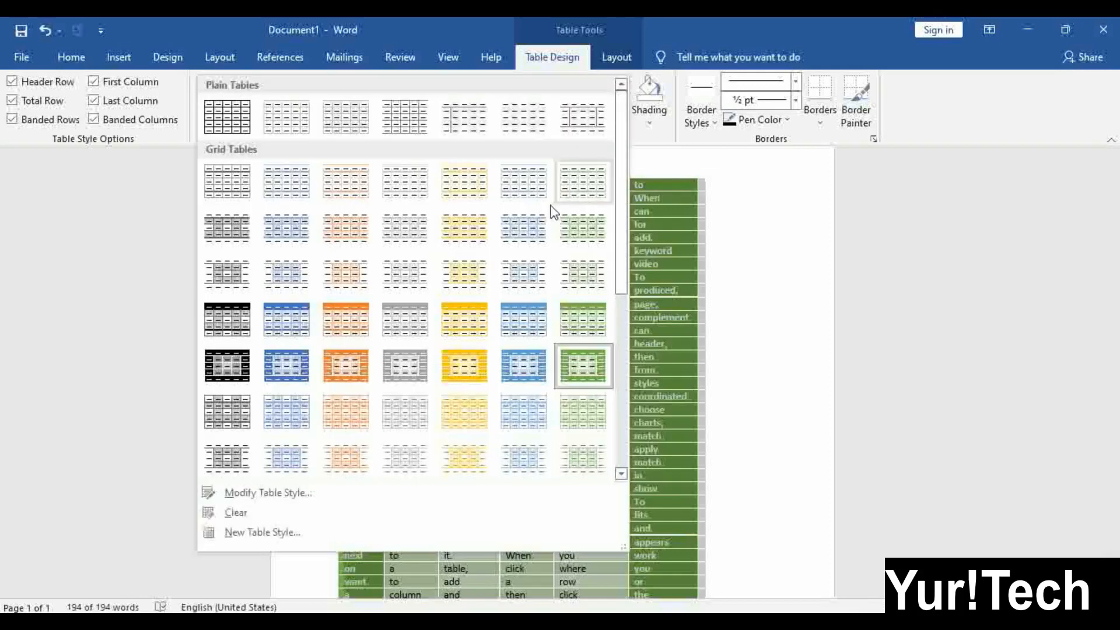
pyautogui.click(522, 360)
pyautogui.click(528, 455)
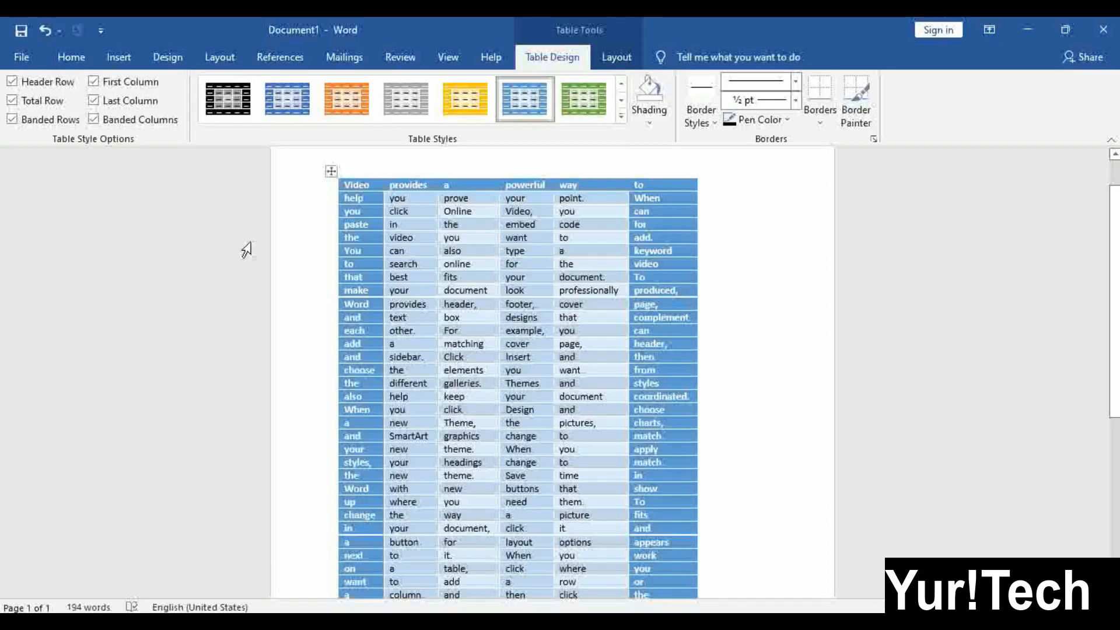
pyautogui.click(331, 171)
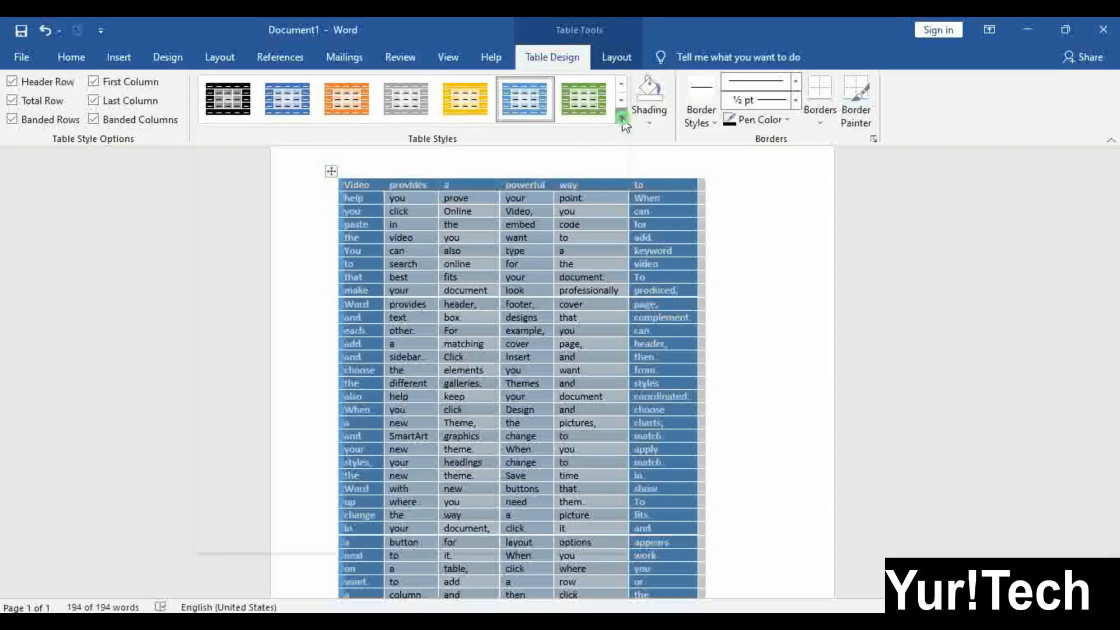
pyautogui.click(621, 116)
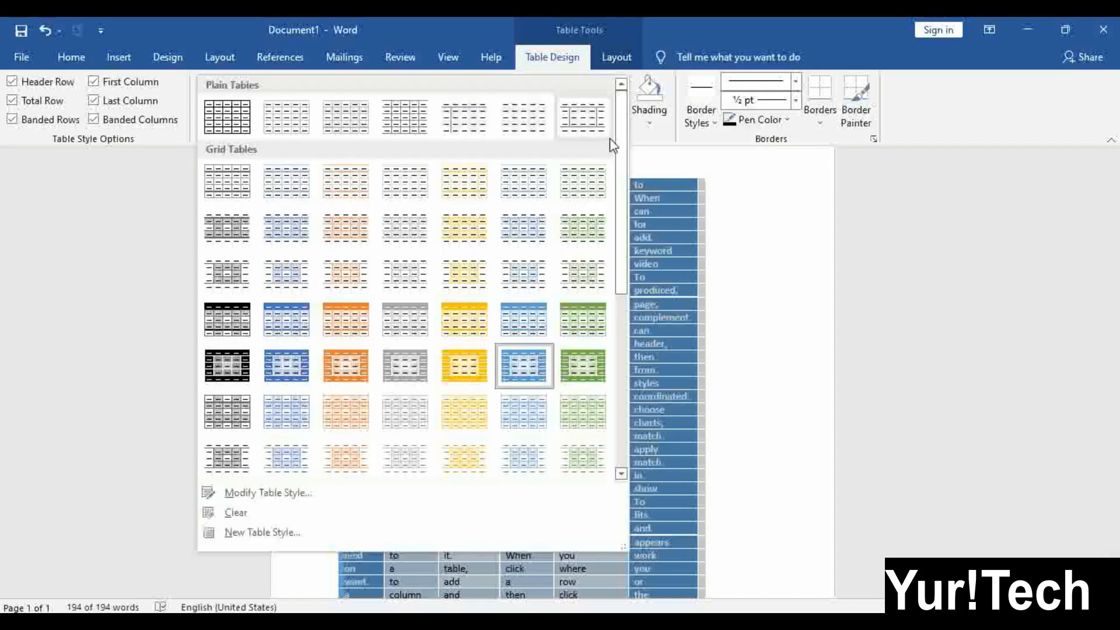
# Clear the table style, leaving a plain table
pyautogui.click(278, 516)
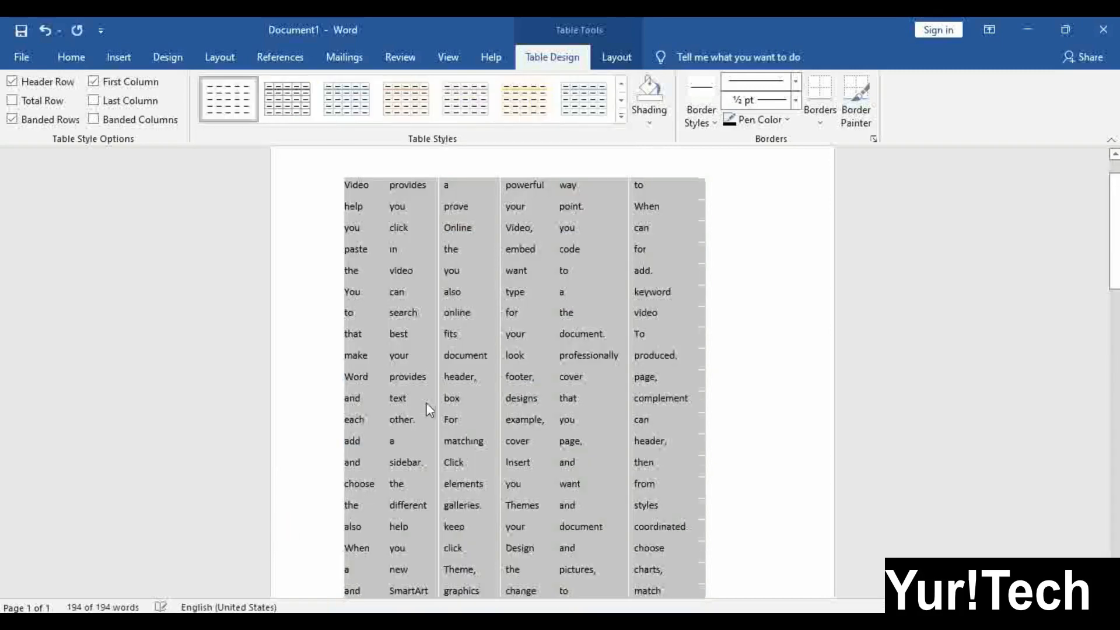
pyautogui.click(528, 302)
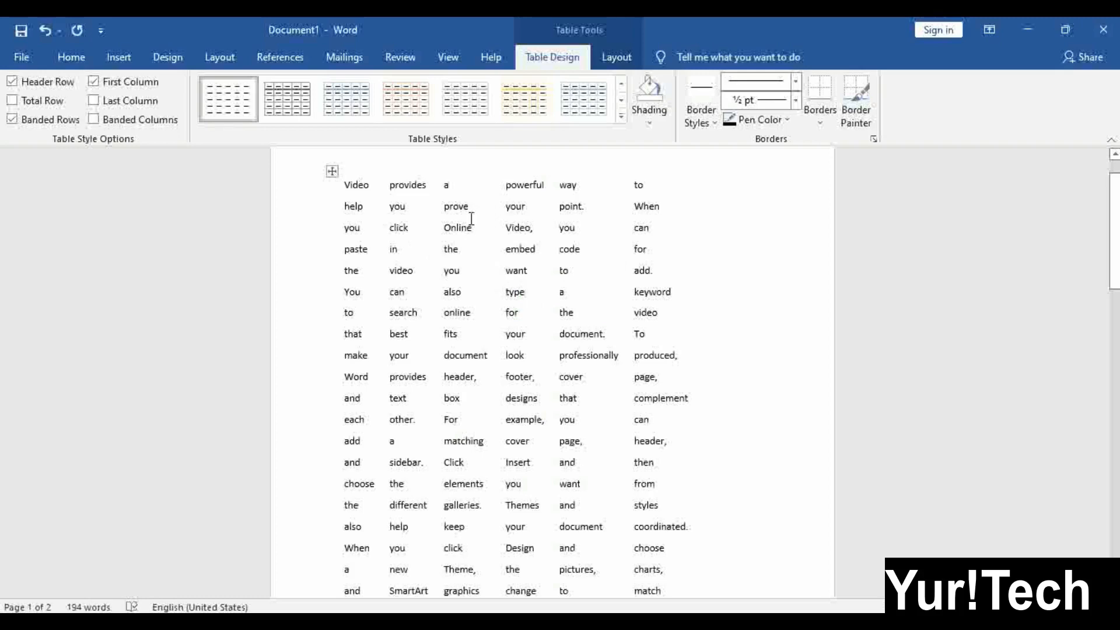
pyautogui.click(310, 191)
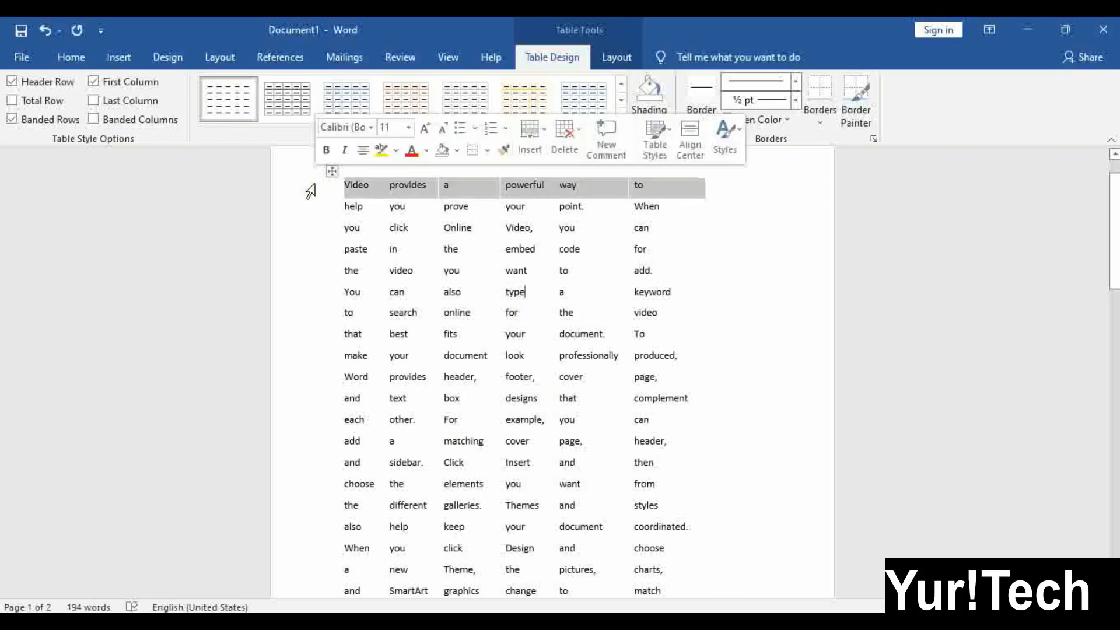
# Shade the whole table light green
pyautogui.click(331, 172)
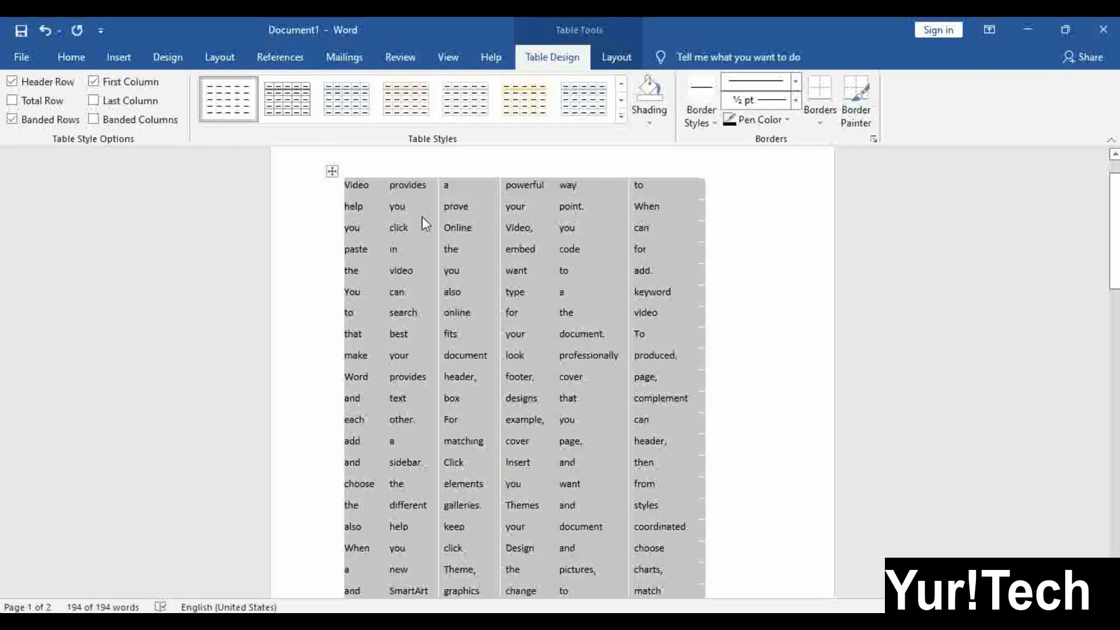
pyautogui.click(658, 125)
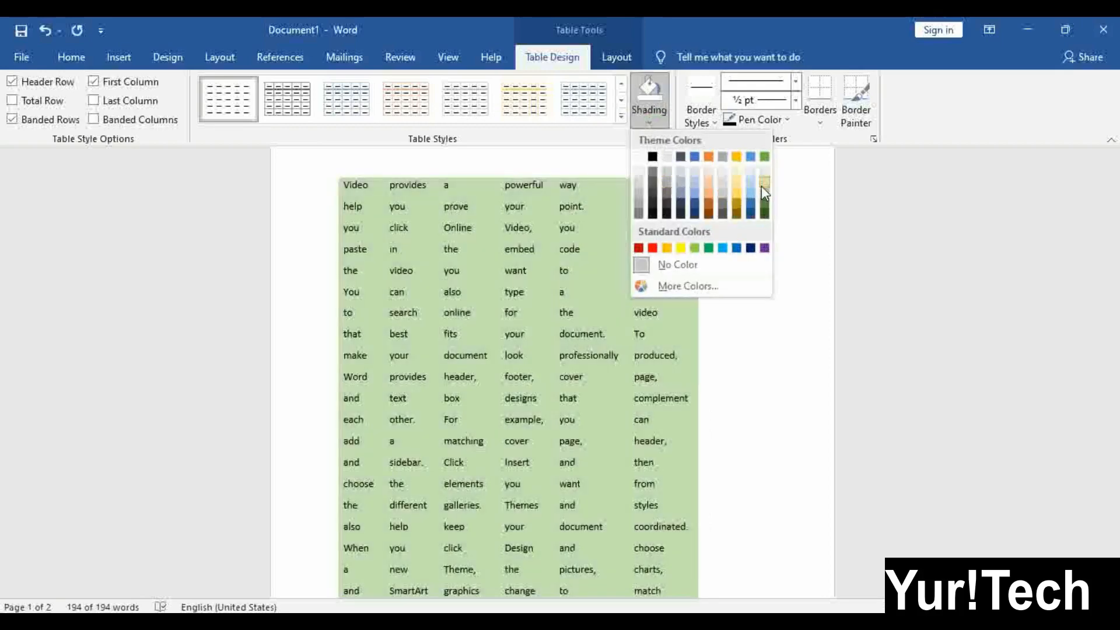
pyautogui.click(764, 193)
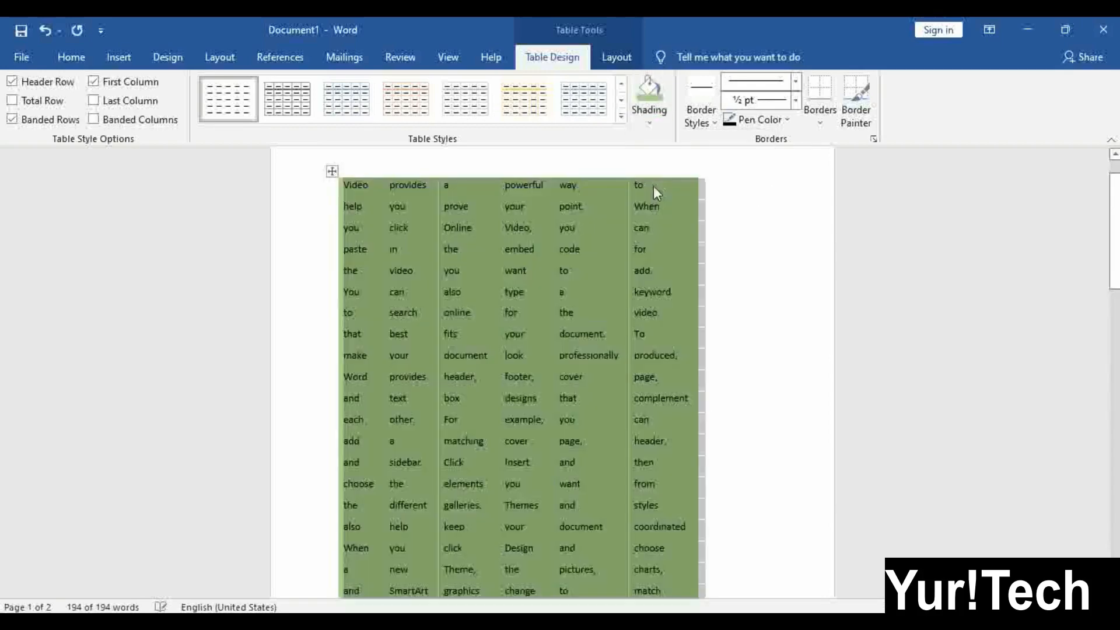
pyautogui.click(71, 56)
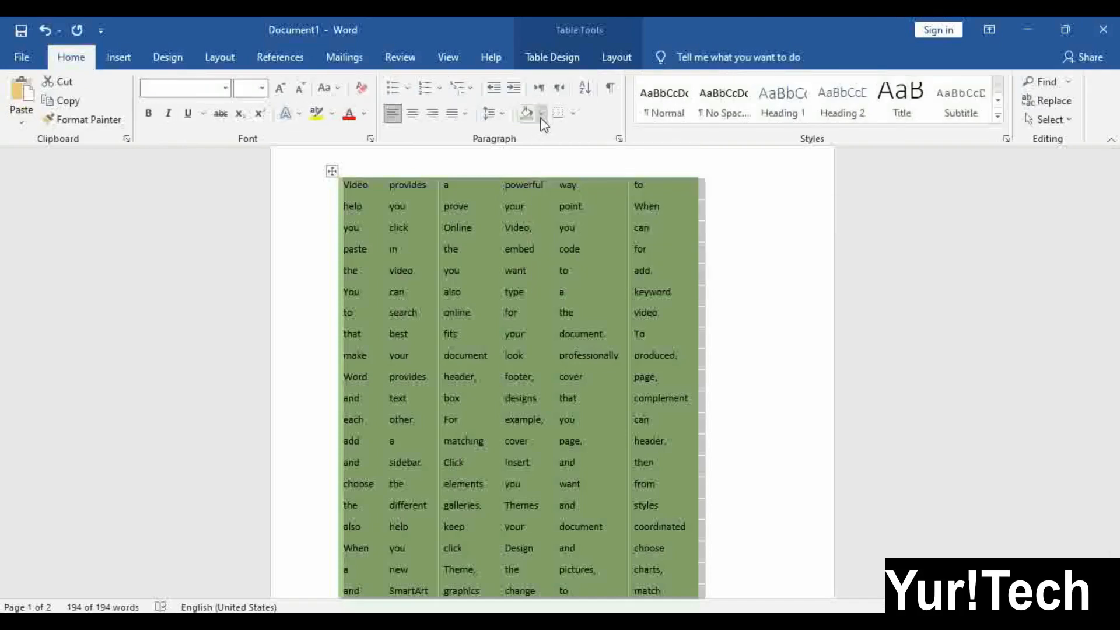
pyautogui.click(440, 207)
# Shade the first row blue
pyautogui.click(328, 192)
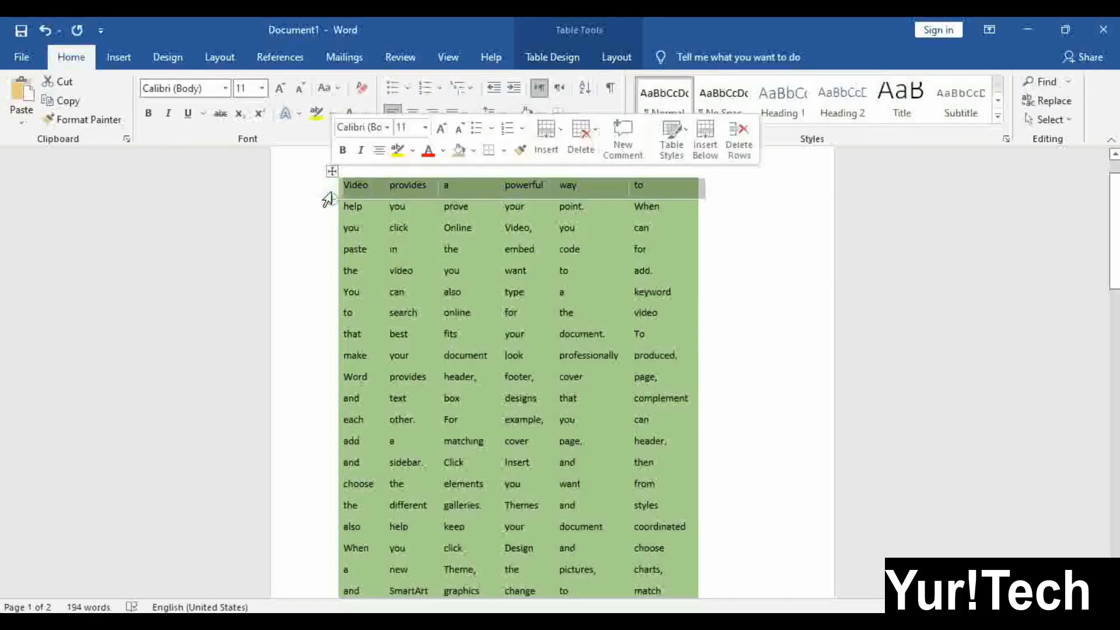
pyautogui.click(542, 113)
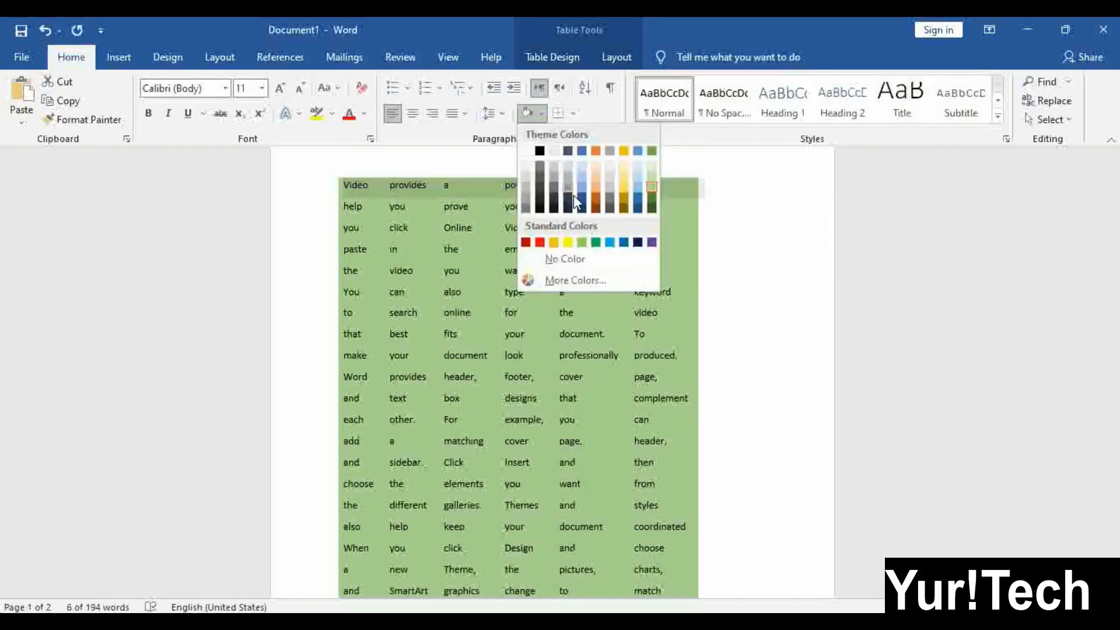
pyautogui.click(610, 243)
pyautogui.click(609, 239)
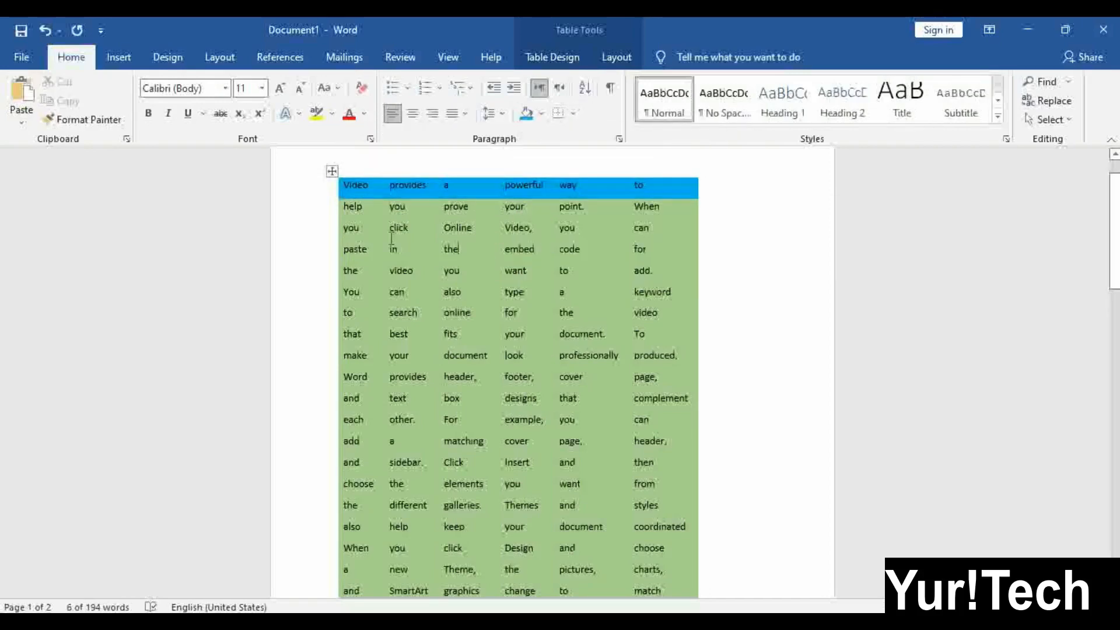
# Select the table, second row and second column, then place the cursor in the 'in' cell
pyautogui.click(331, 171)
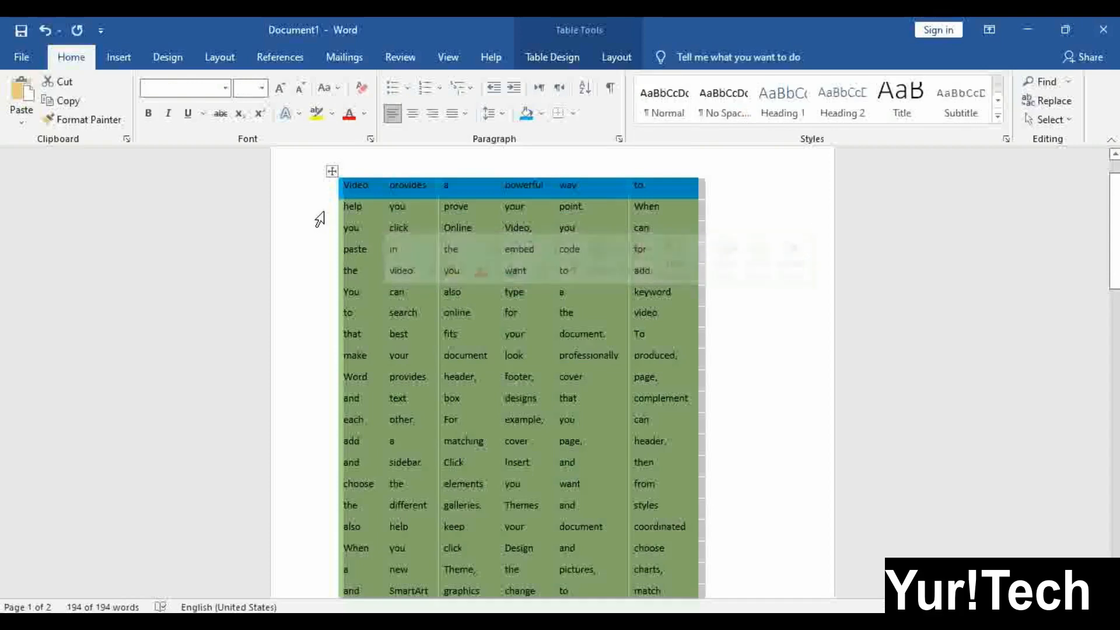
pyautogui.click(327, 209)
pyautogui.click(421, 170)
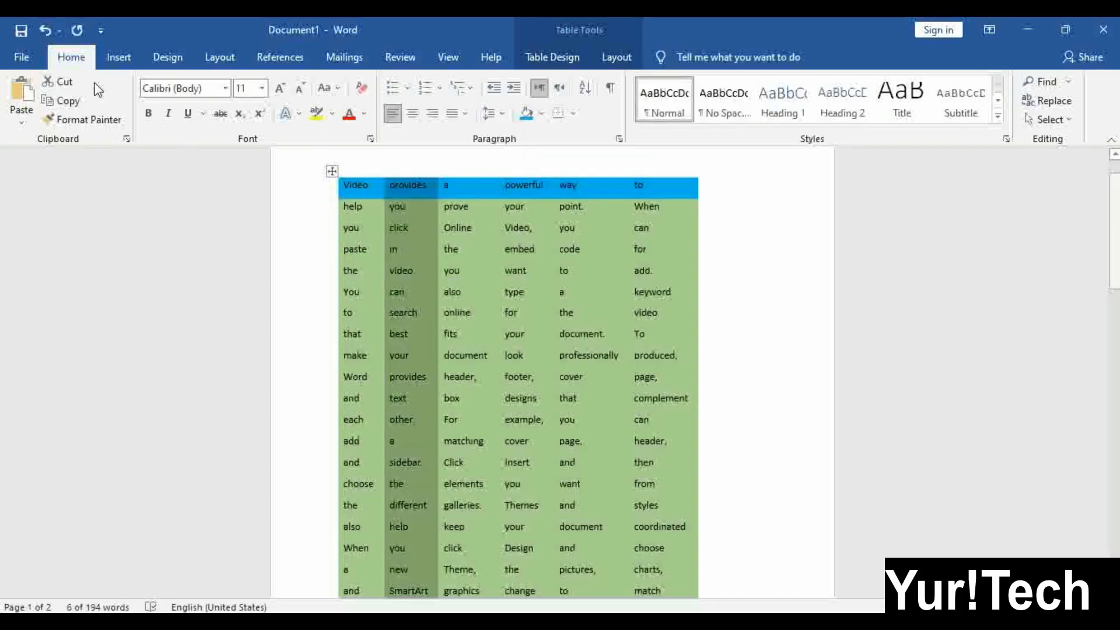
pyautogui.click(118, 57)
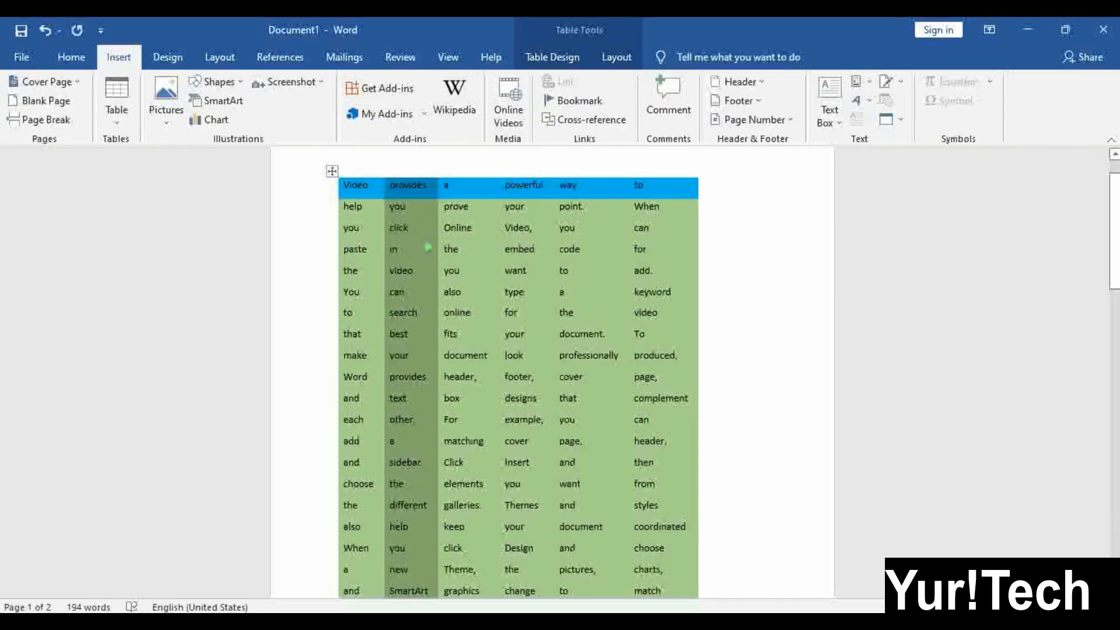
pyautogui.click(397, 249)
pyautogui.click(554, 56)
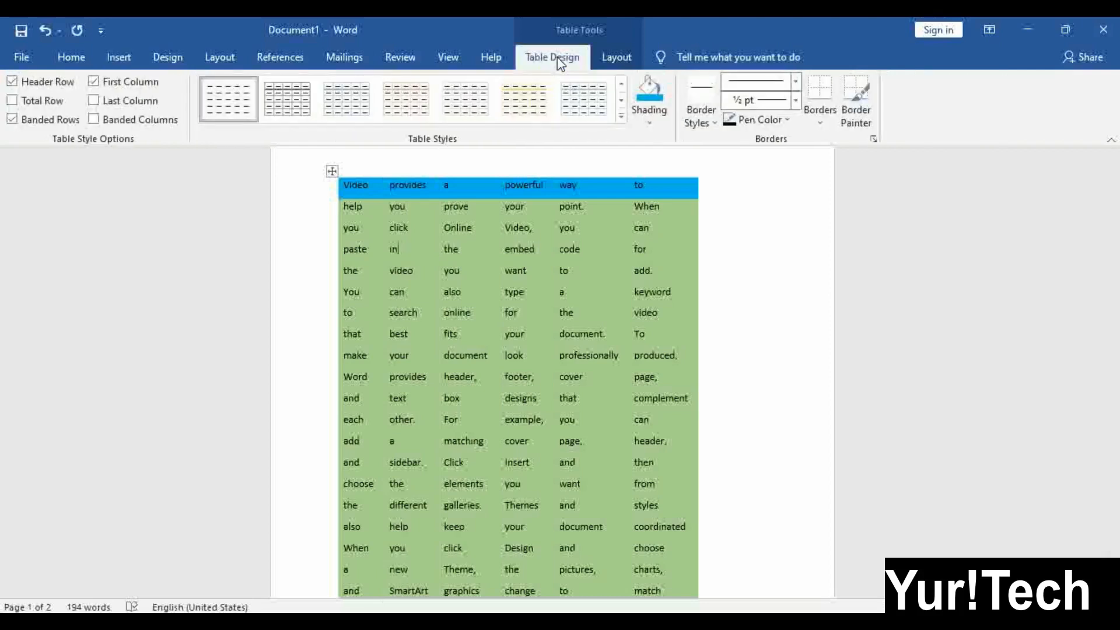
# Shade the 'Video,' cell yellow using the Standard Colors in Shading
pyautogui.click(646, 113)
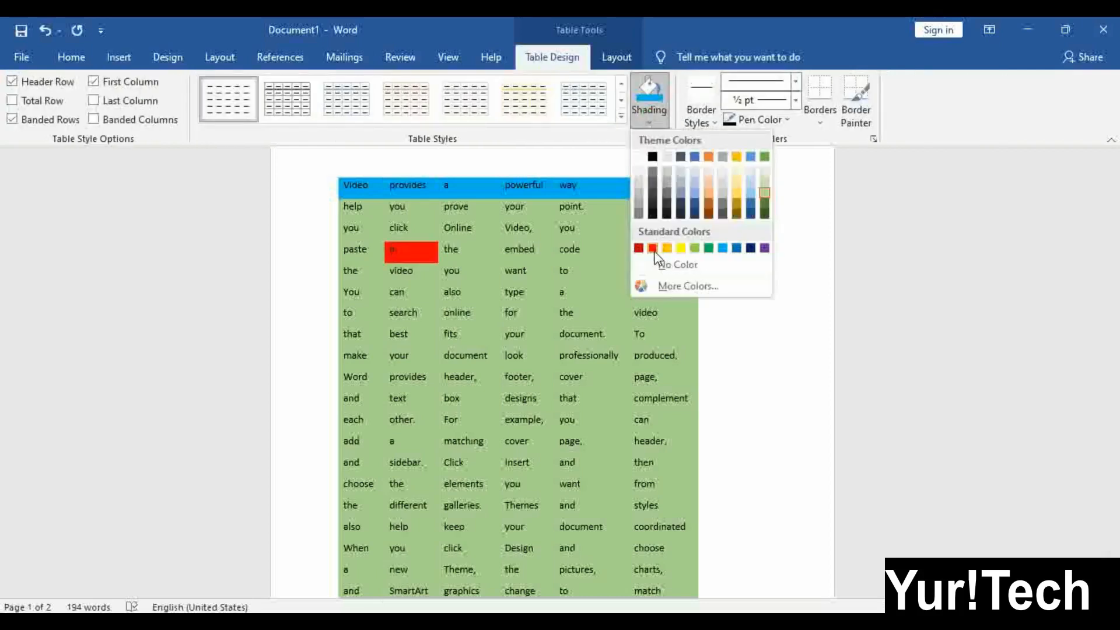
pyautogui.click(488, 283)
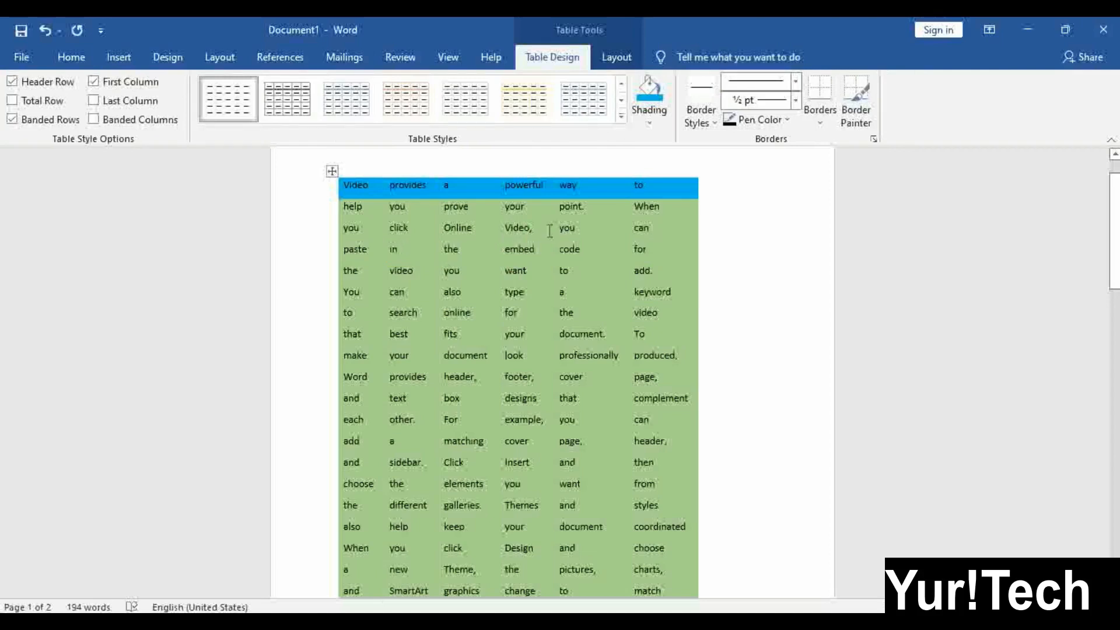
pyautogui.click(662, 124)
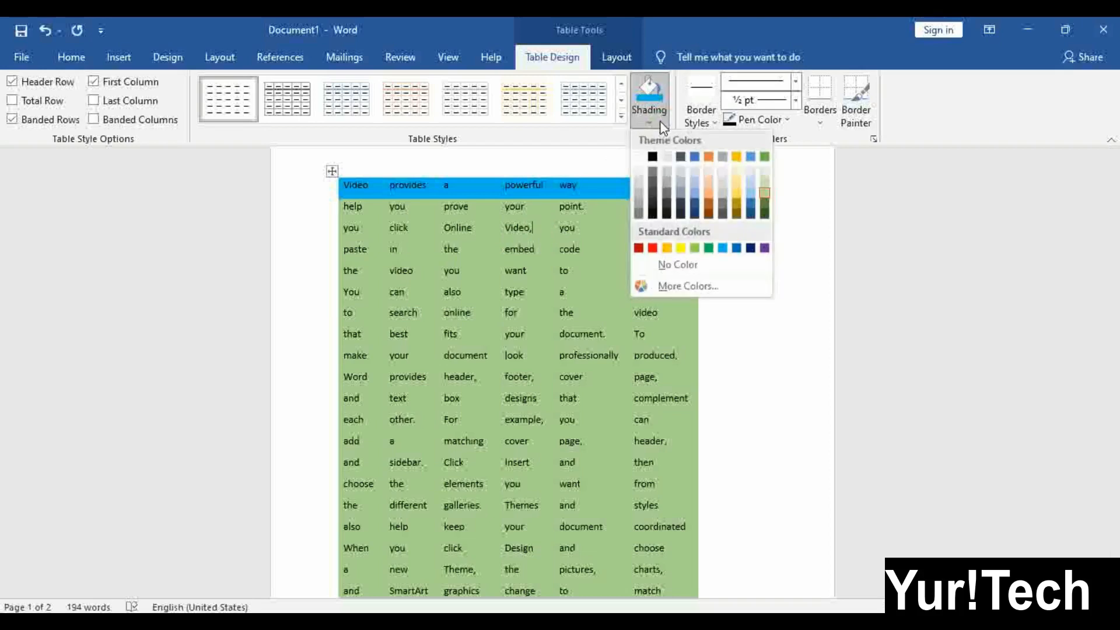
pyautogui.click(682, 248)
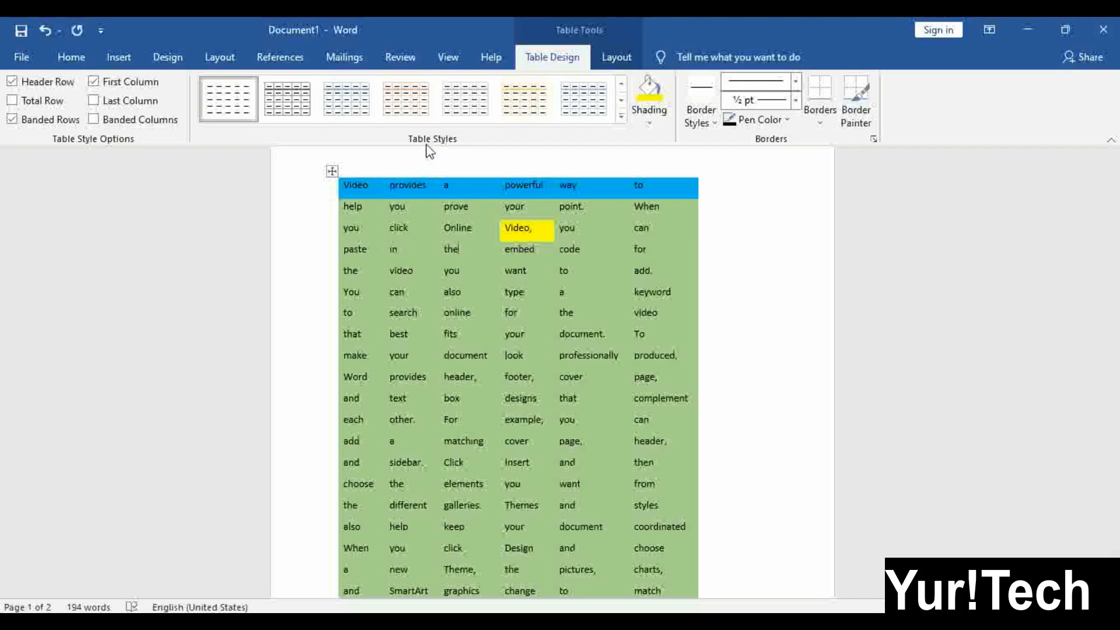
# Select the entire green table and open the theme Border Styles gallery
pyautogui.click(332, 171)
pyautogui.click(485, 306)
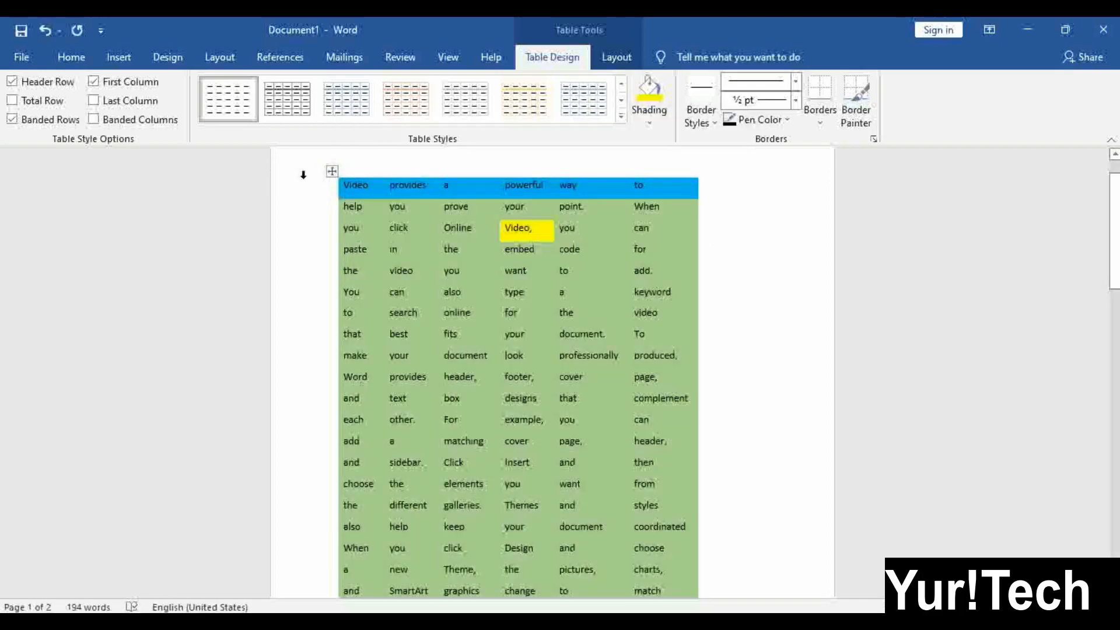
pyautogui.click(332, 171)
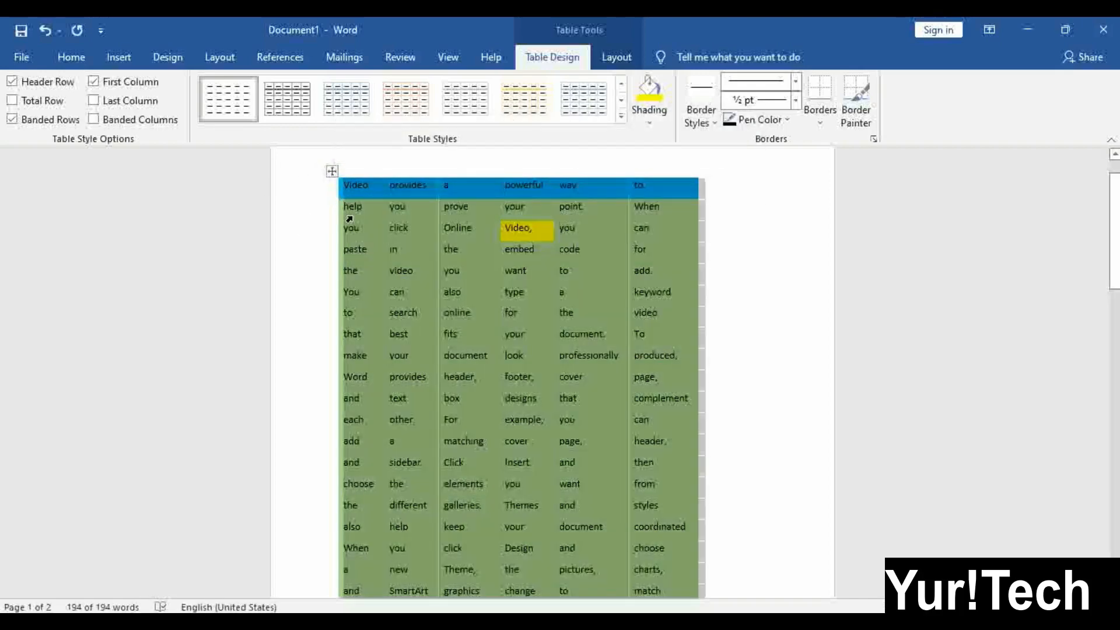
pyautogui.click(471, 274)
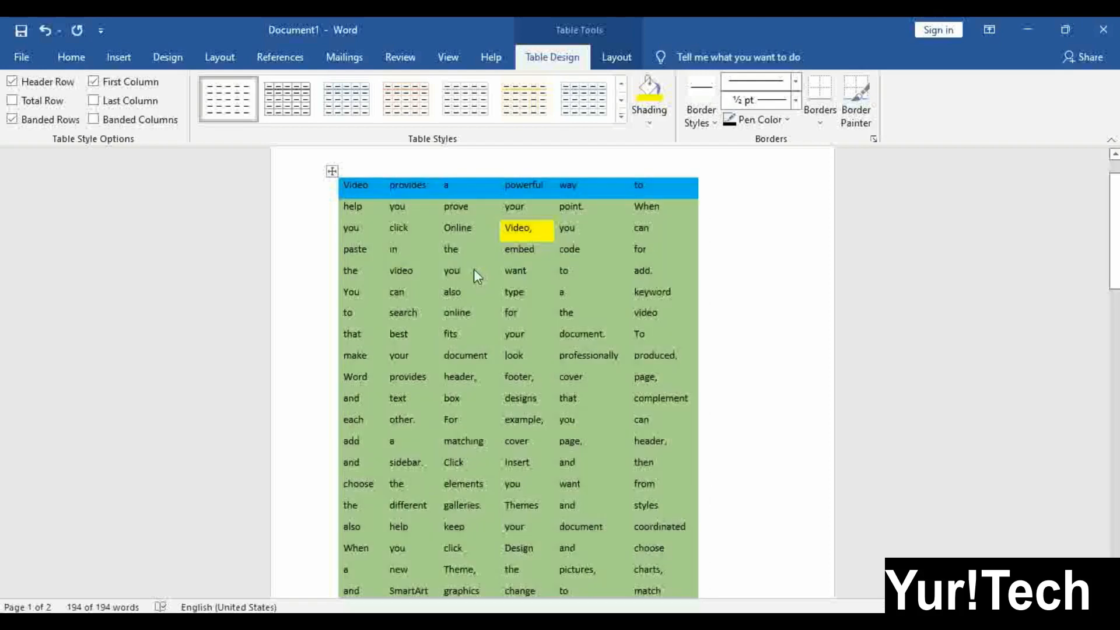
pyautogui.click(371, 170)
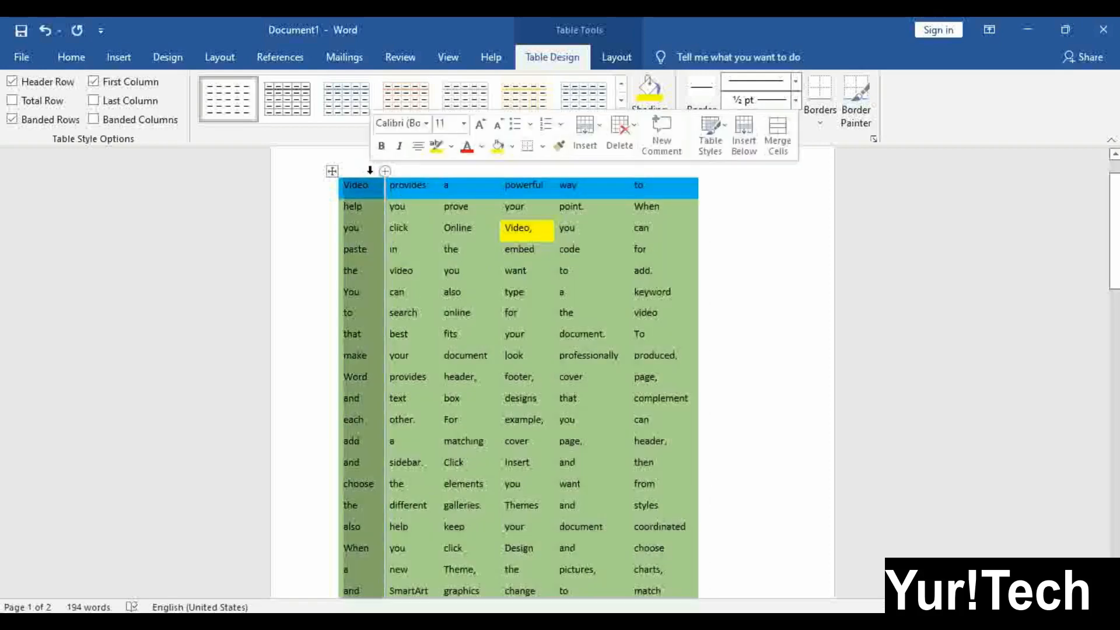
pyautogui.click(447, 253)
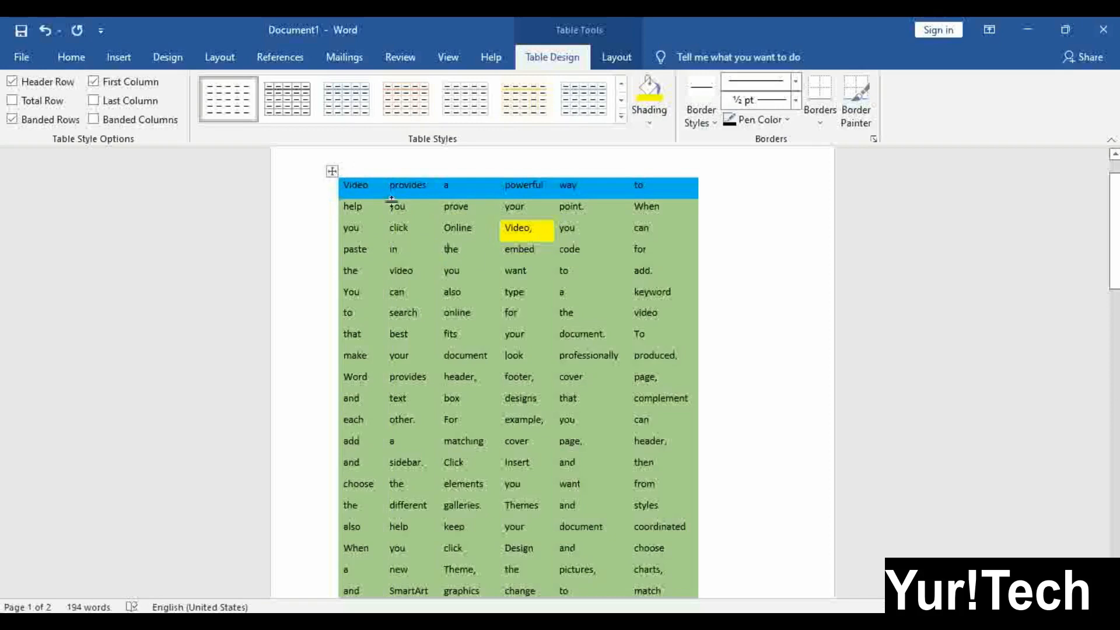
pyautogui.click(332, 171)
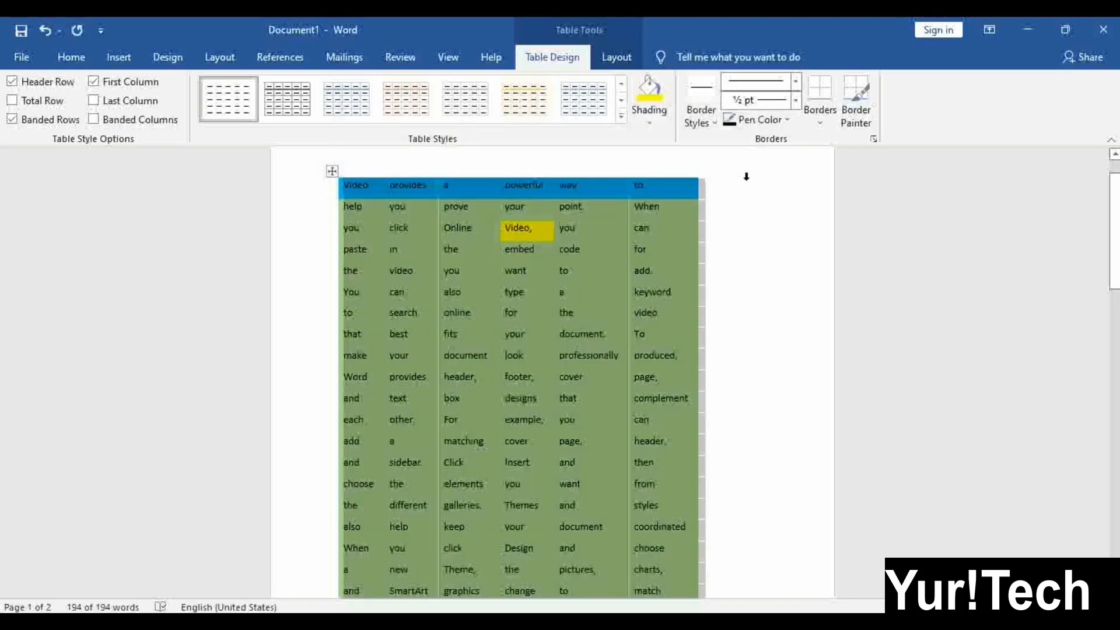
pyautogui.click(710, 123)
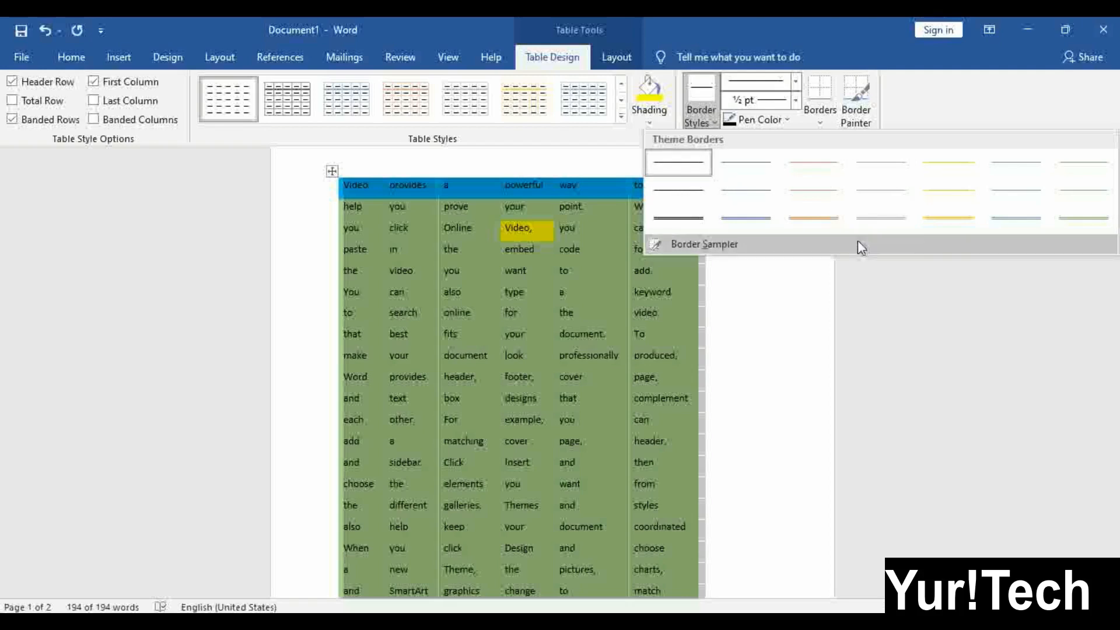
# Pick the double-line border style, turn off Border Painter, and reselect the whole table
pyautogui.click(671, 218)
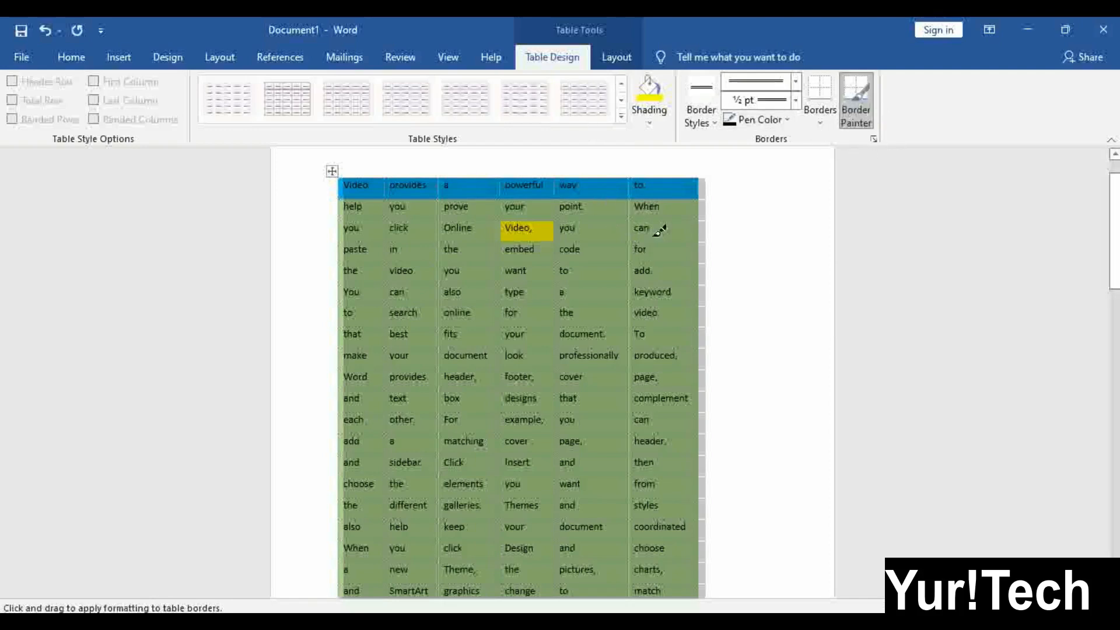
pyautogui.click(853, 92)
pyautogui.click(729, 211)
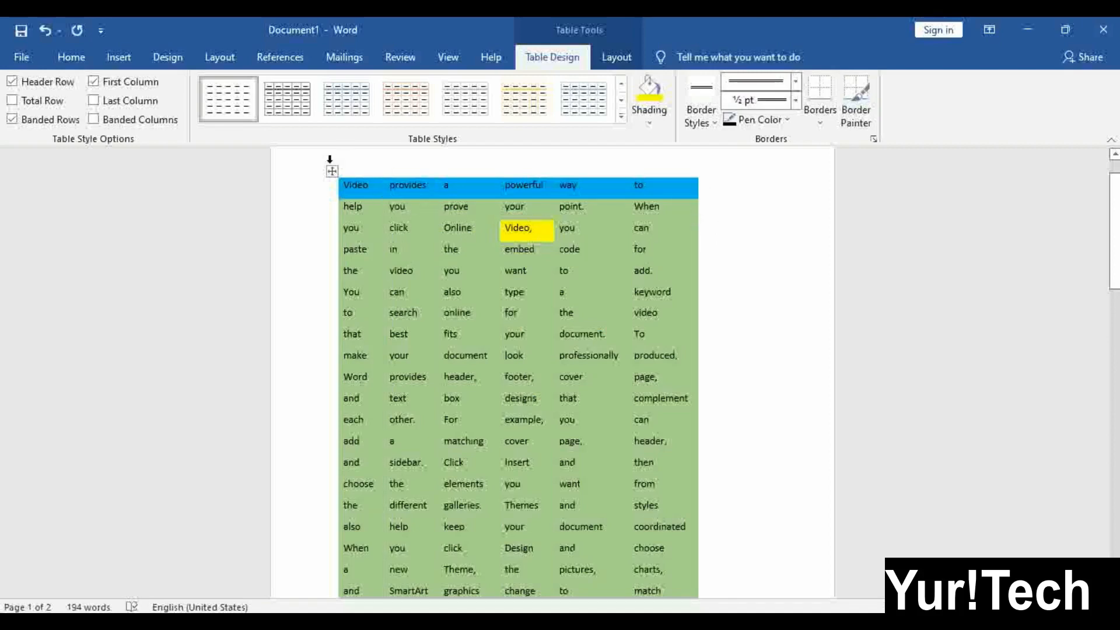
pyautogui.click(332, 171)
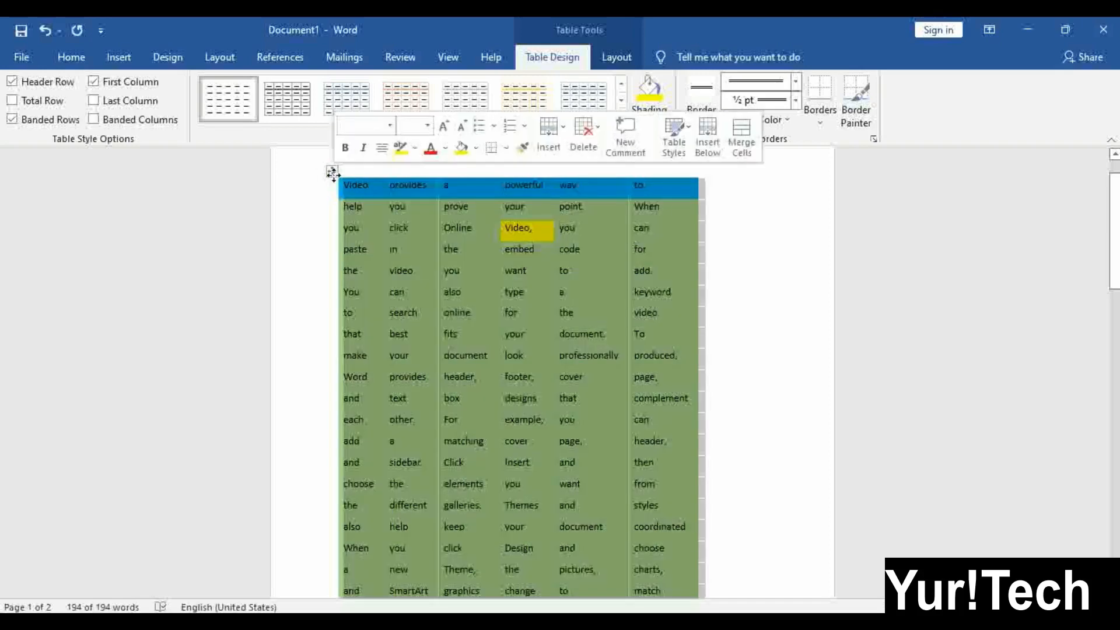
pyautogui.click(703, 115)
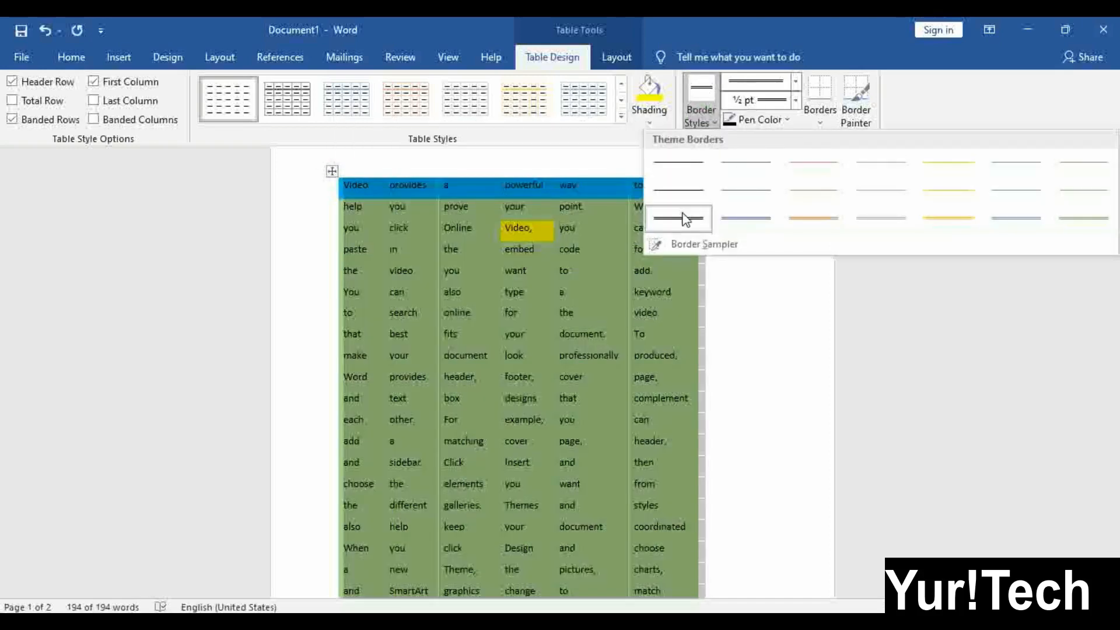
pyautogui.click(946, 72)
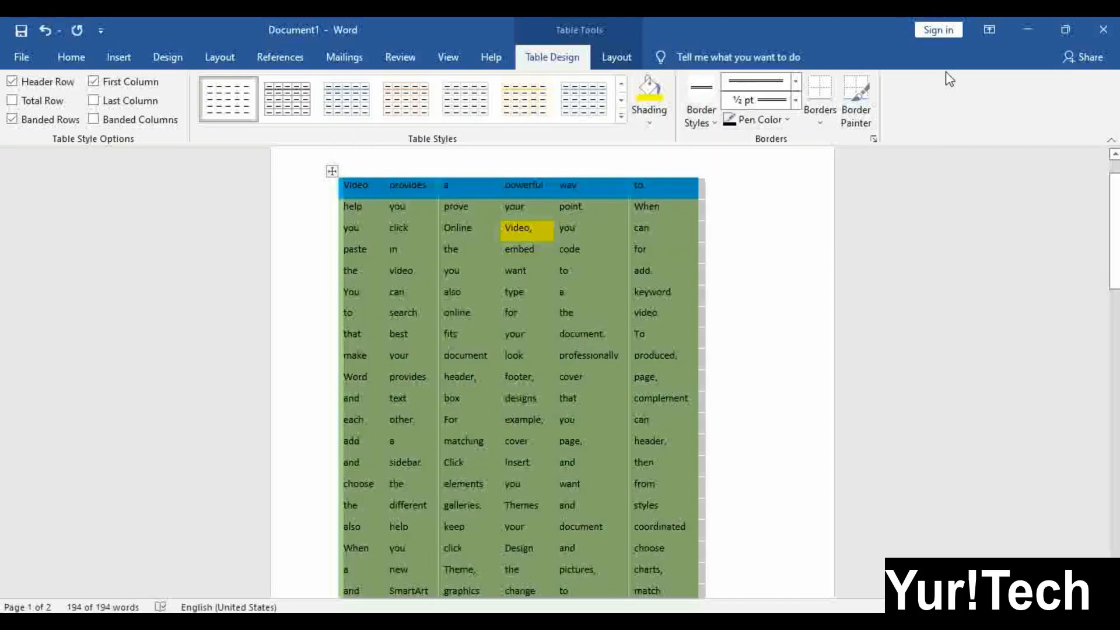
# Set the border pen colour to purple and bring up the Borders placement options
pyautogui.click(779, 122)
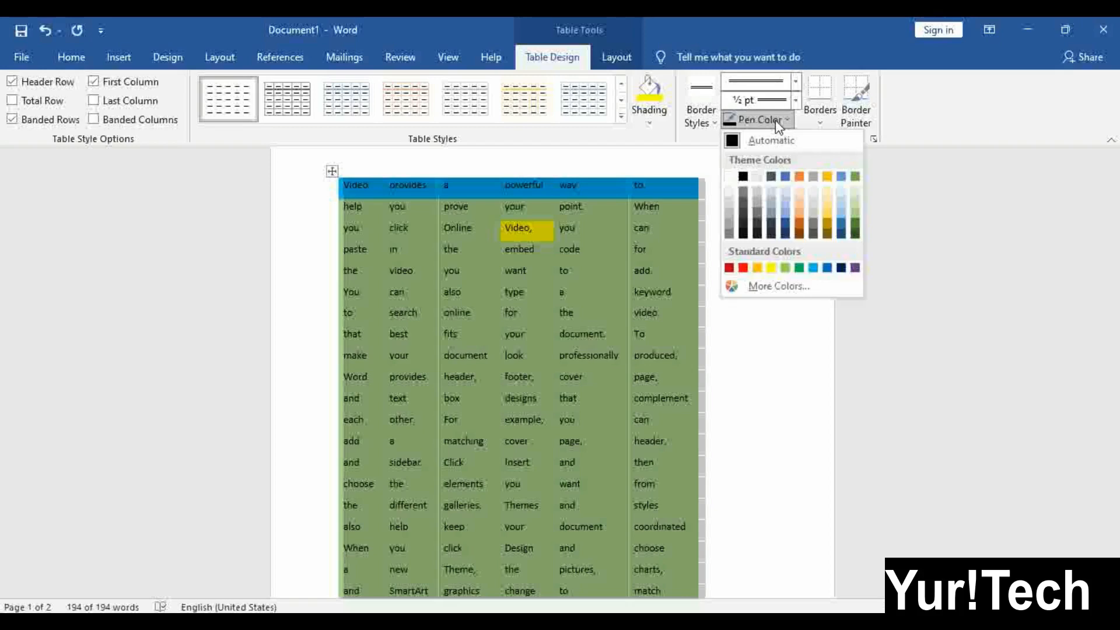
pyautogui.click(855, 268)
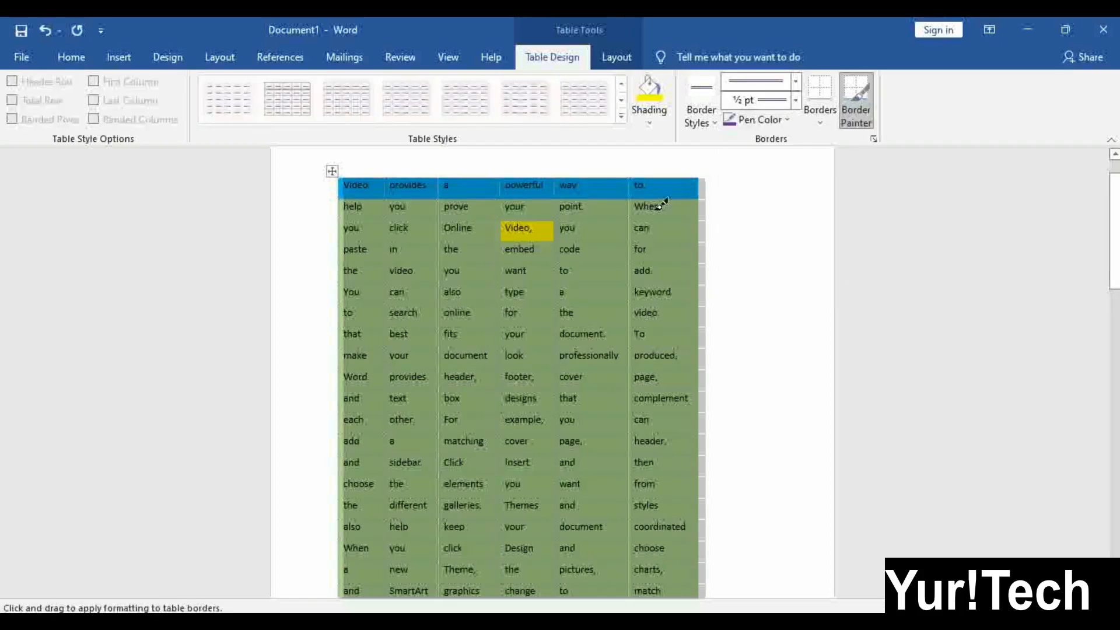
pyautogui.click(814, 124)
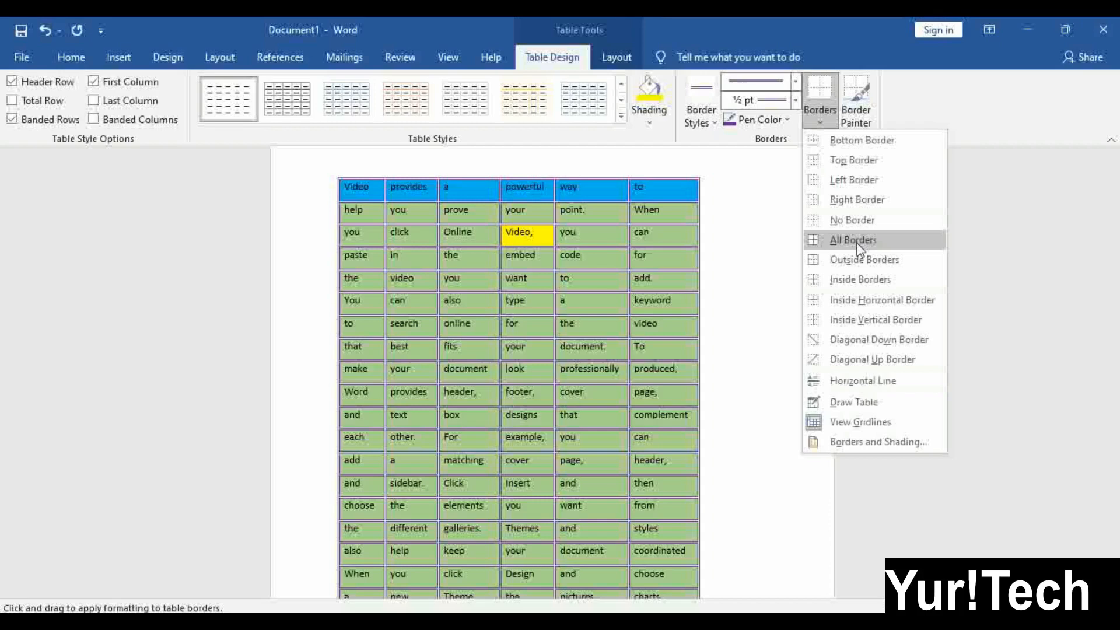
# Apply All Borders so every table cell gets a thin purple ½ pt outline, checking both pages
pyautogui.click(858, 247)
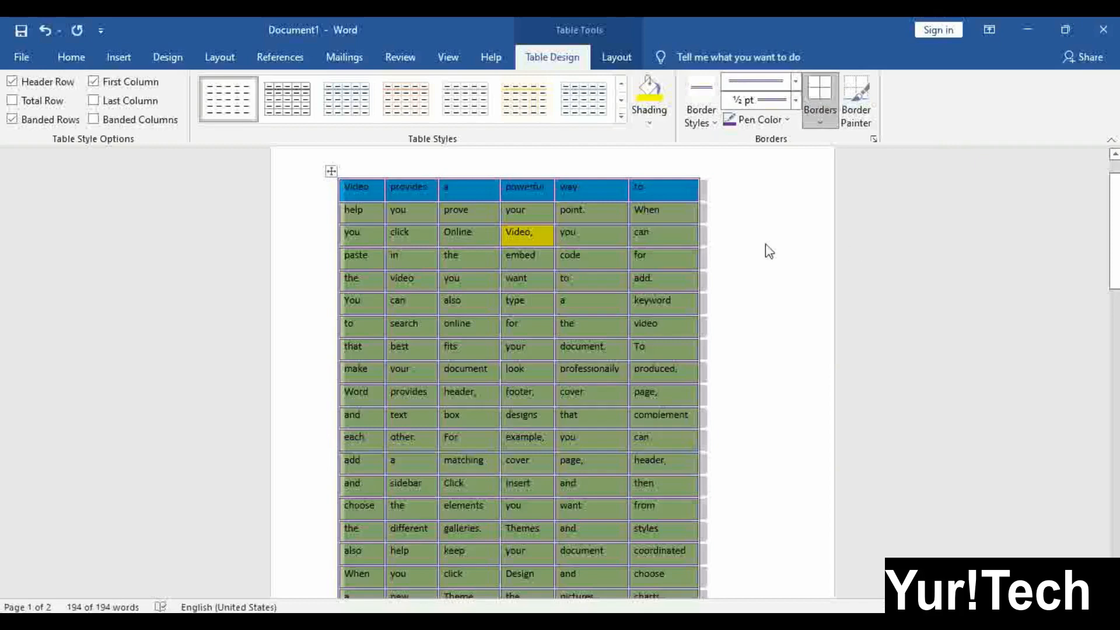
pyautogui.click(701, 276)
pyautogui.click(472, 352)
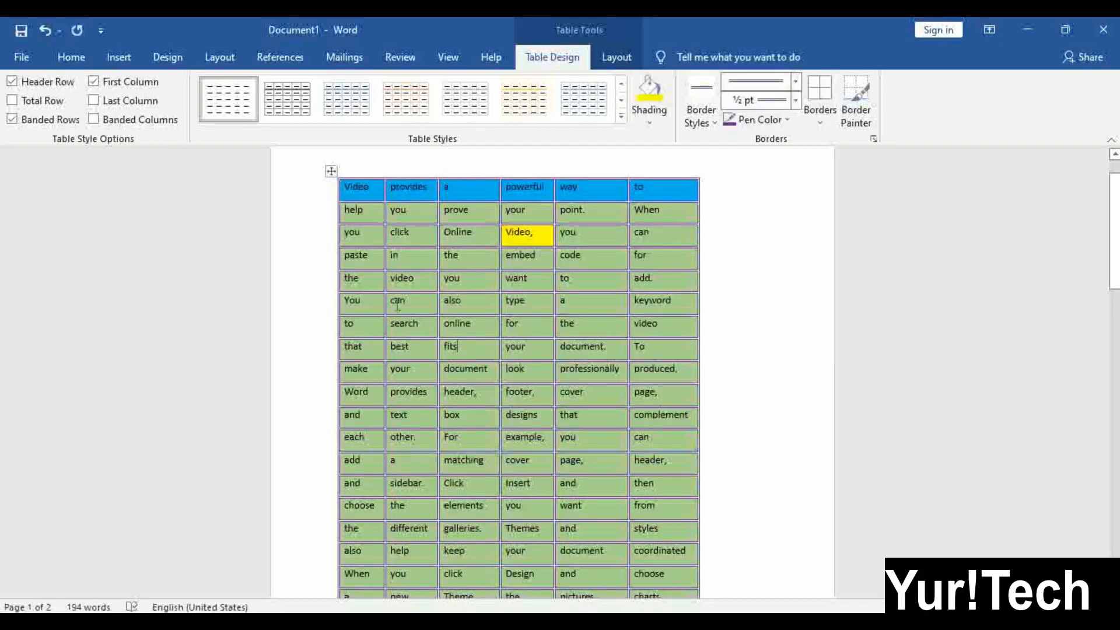
pyautogui.scroll(-8, 397, 303)
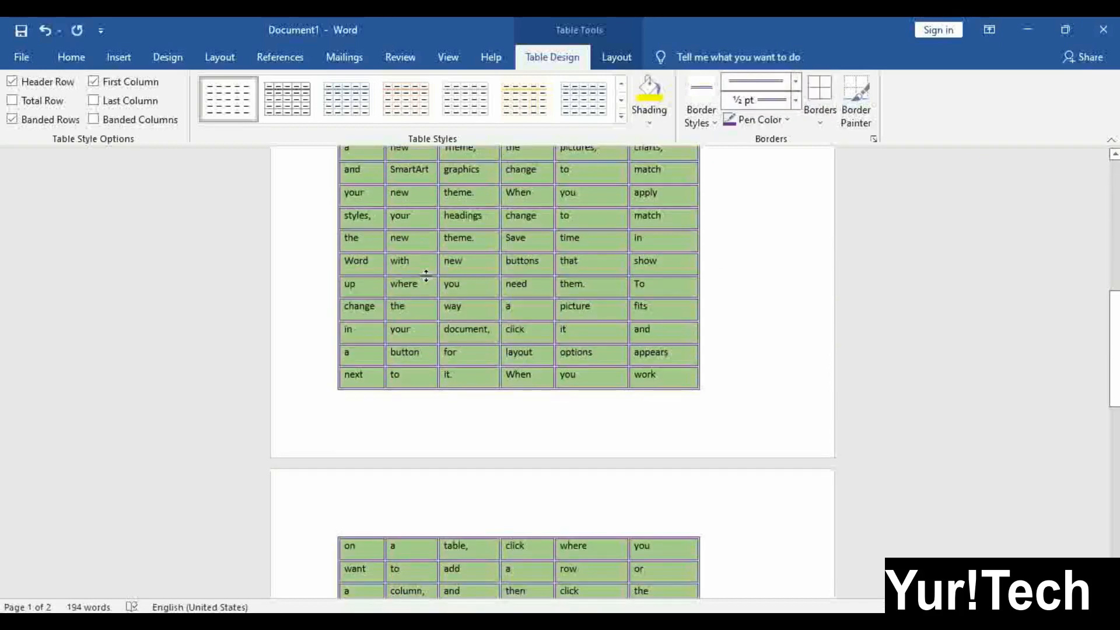
pyautogui.scroll(-5, 427, 275)
pyautogui.scroll(7, 429, 276)
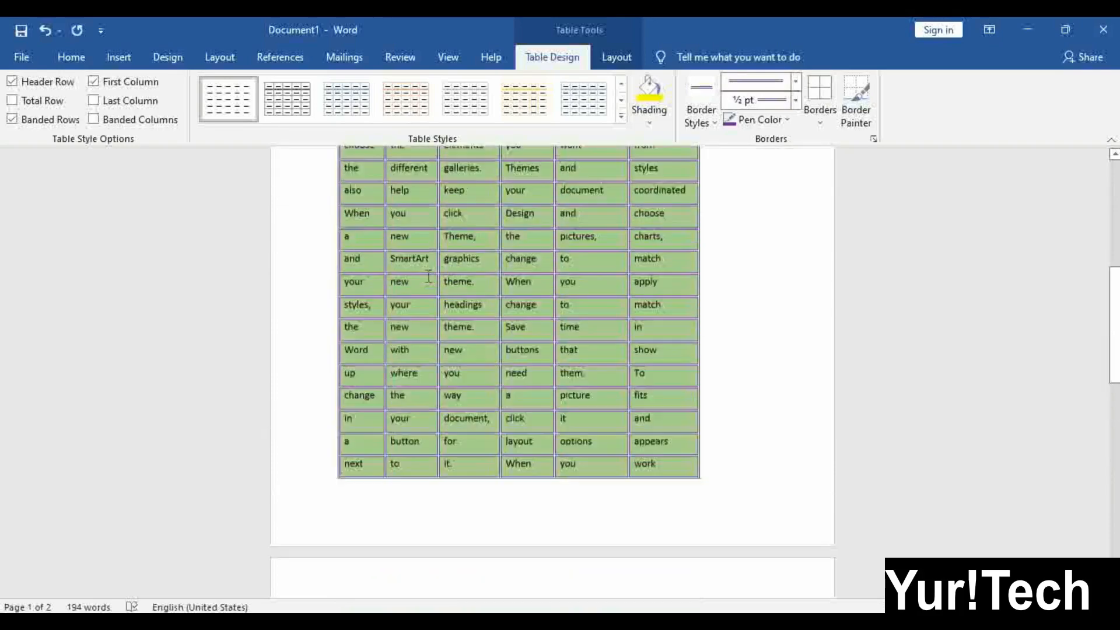
pyautogui.scroll(7, 553, 270)
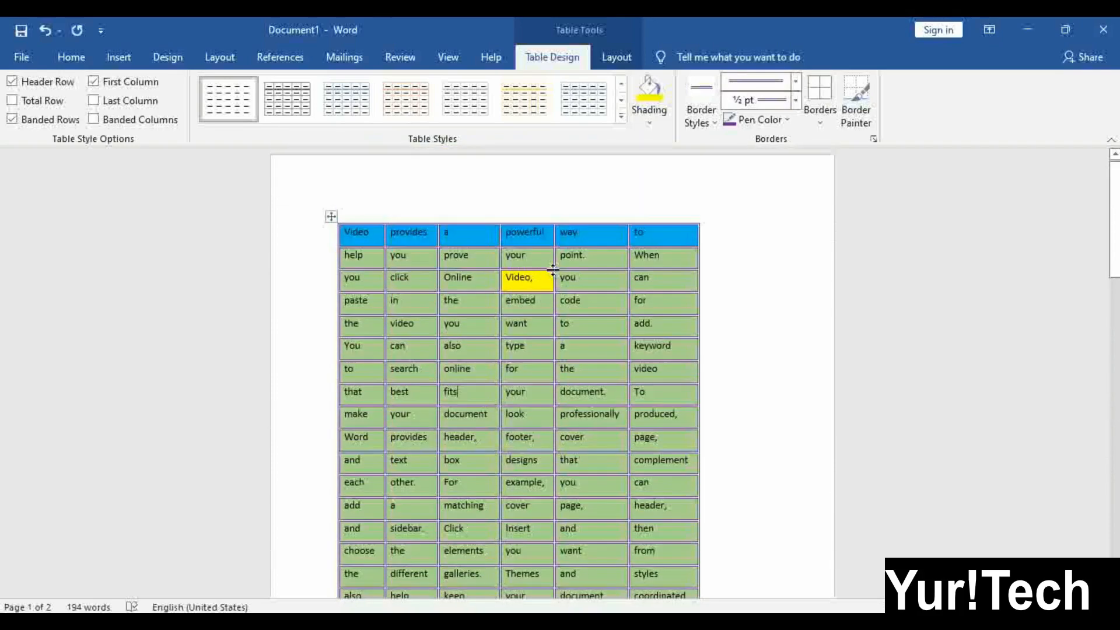
pyautogui.click(623, 278)
# Set the border pen to a black single-line theme border with the hatched heavy line style
pyautogui.click(788, 120)
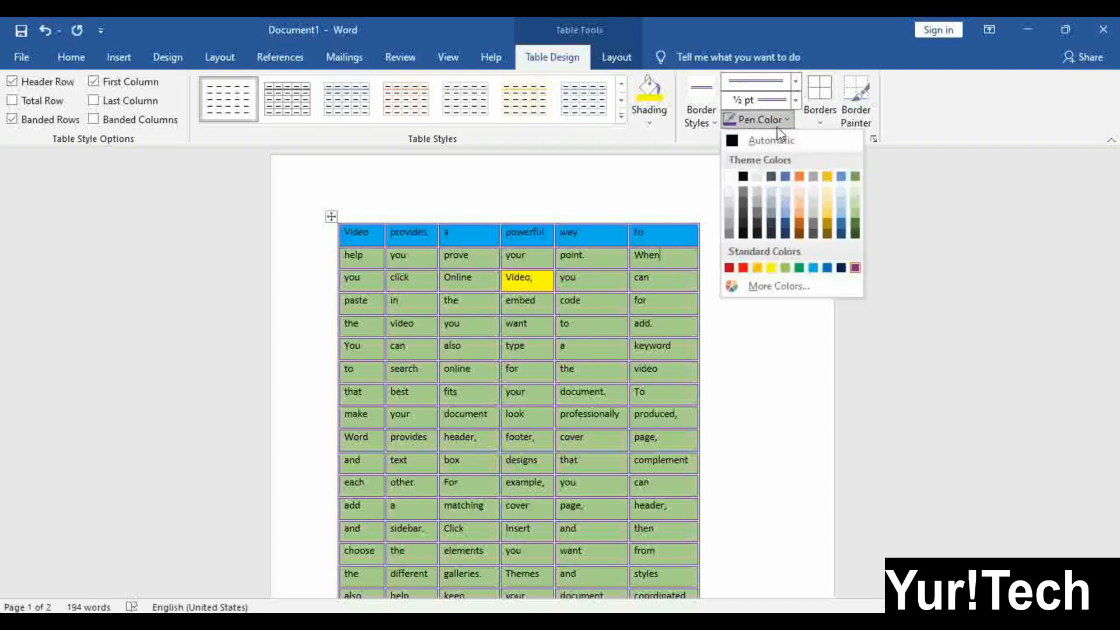
pyautogui.click(743, 268)
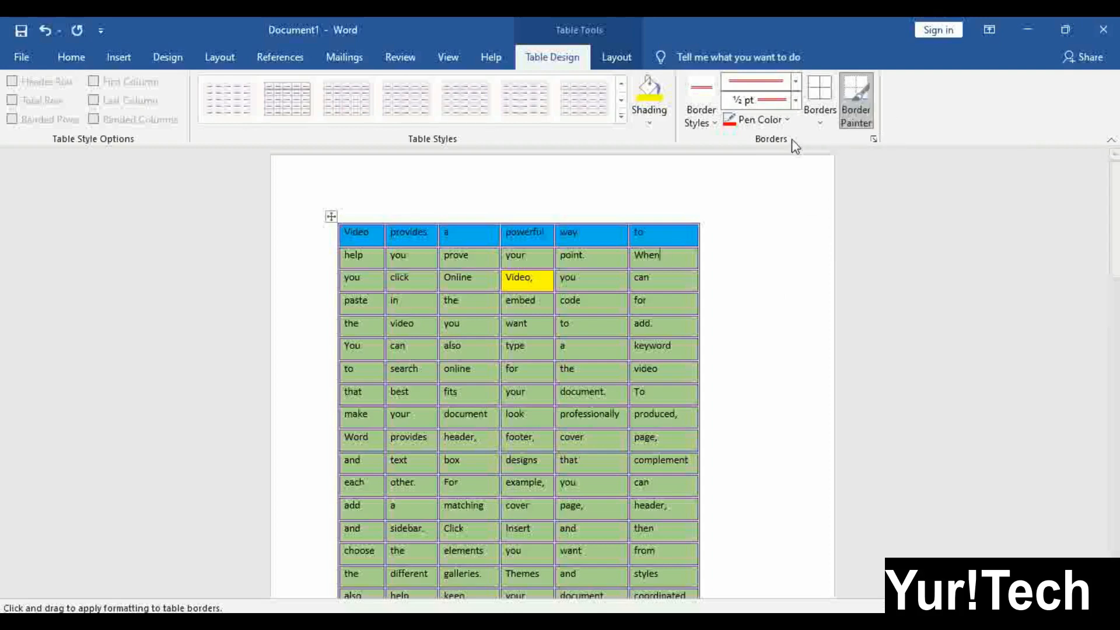
pyautogui.click(796, 101)
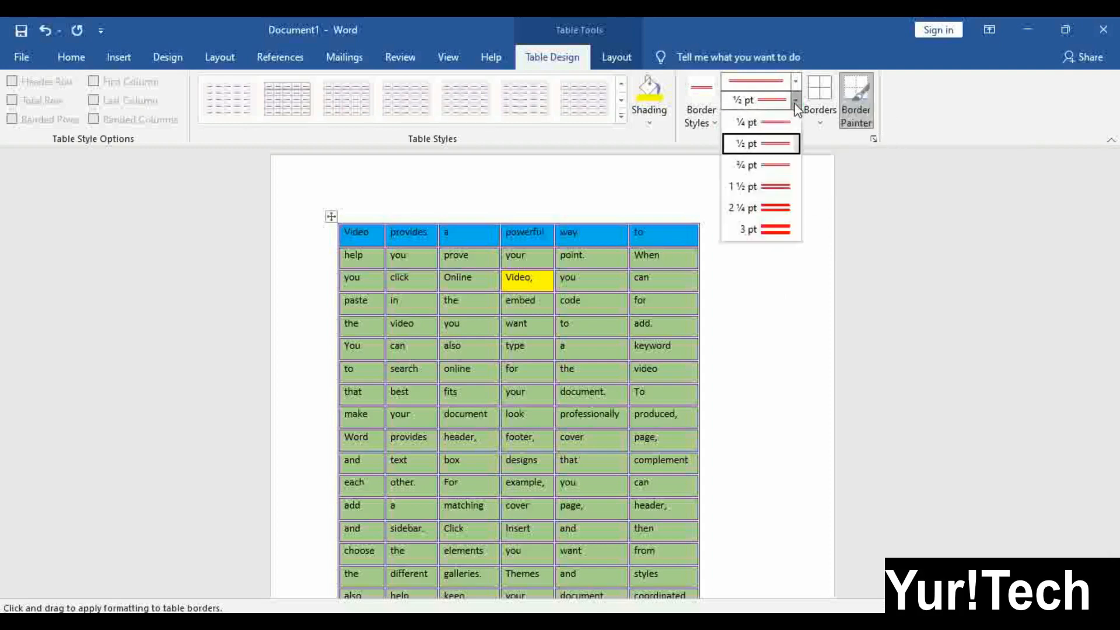
pyautogui.click(795, 101)
pyautogui.click(707, 118)
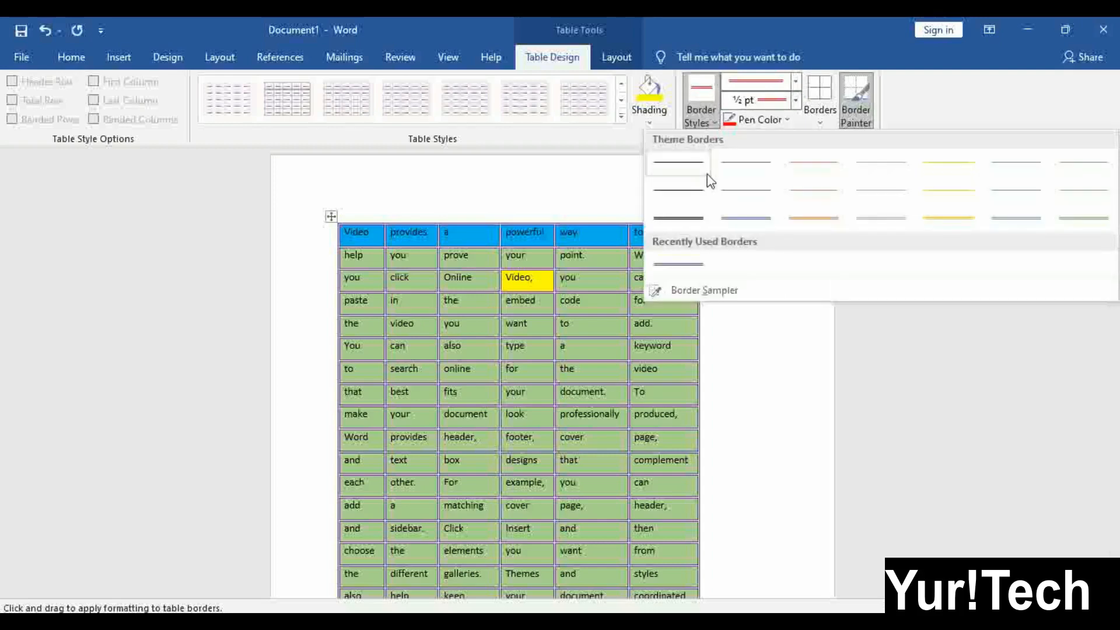
pyautogui.click(679, 166)
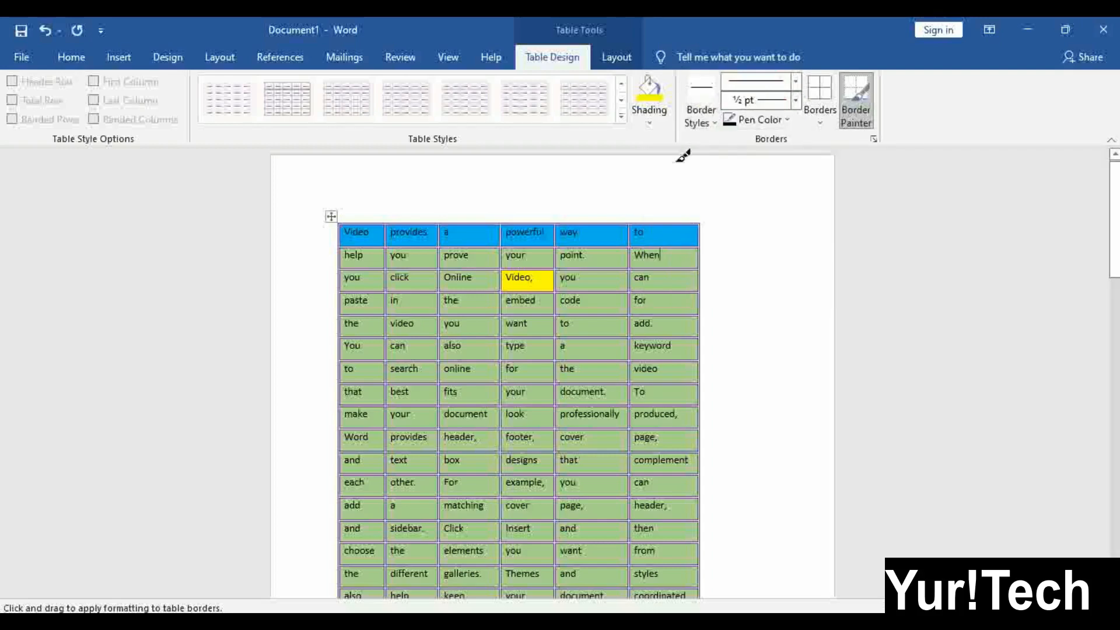
pyautogui.click(795, 81)
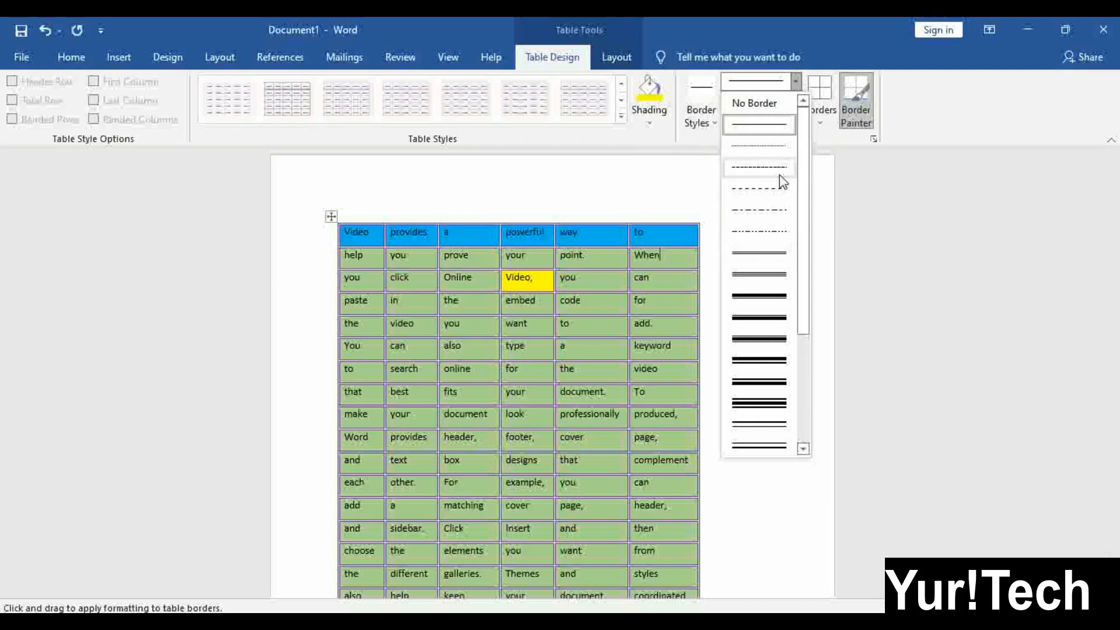
pyautogui.scroll(-3, 751, 388)
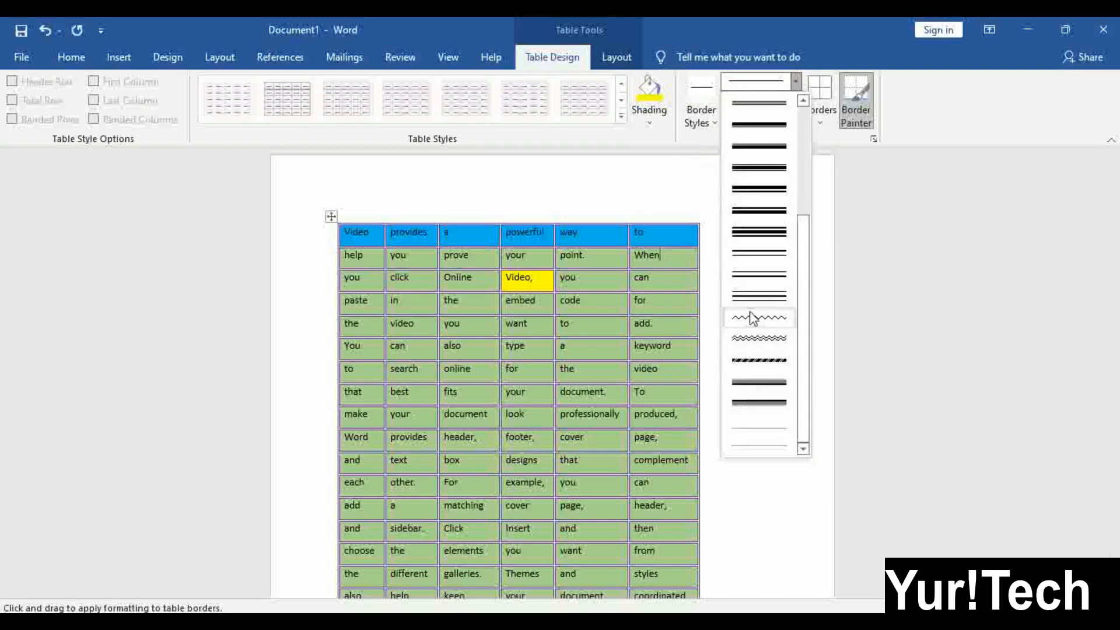
pyautogui.click(762, 361)
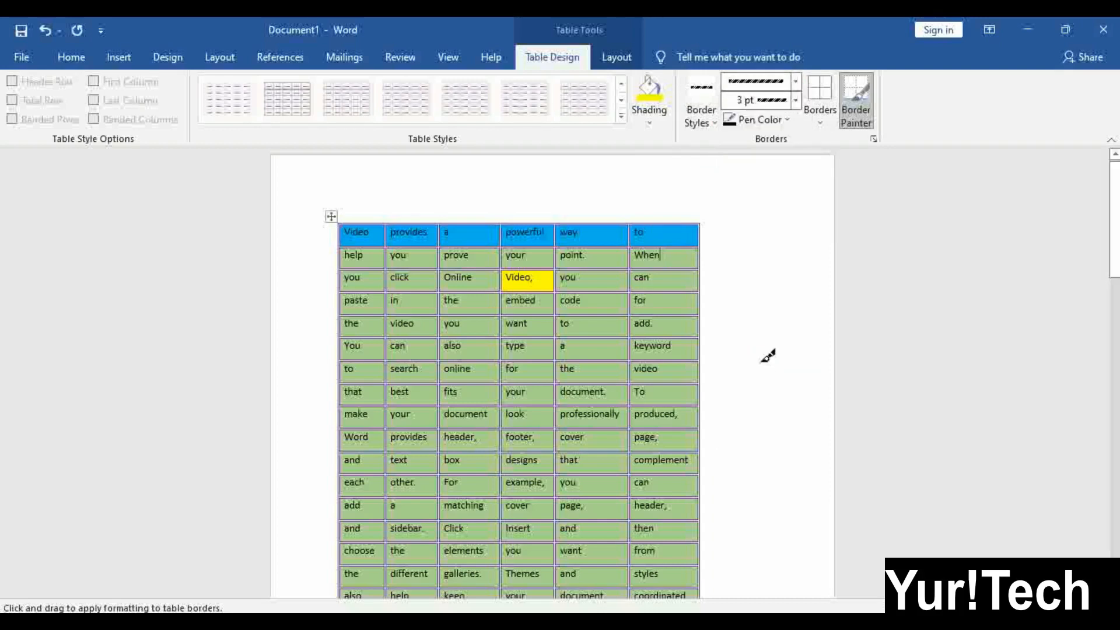
# Paint hatched 3 pt borders around the 'to', 'When' and 'can' cells of the last column
pyautogui.click(694, 242)
pyautogui.click(667, 224)
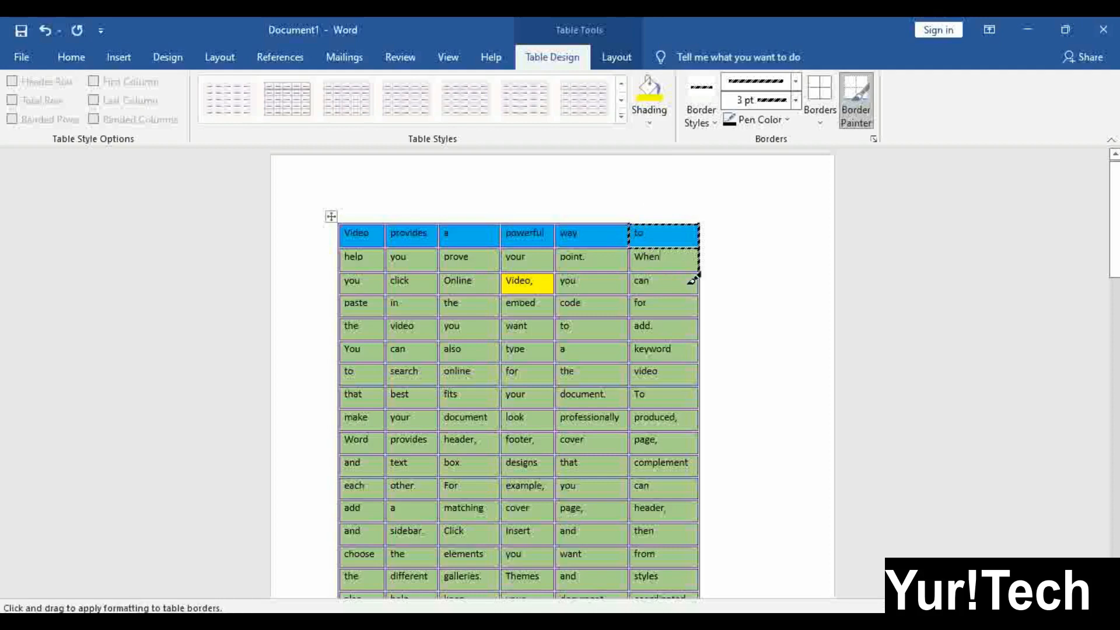
pyautogui.click(665, 270)
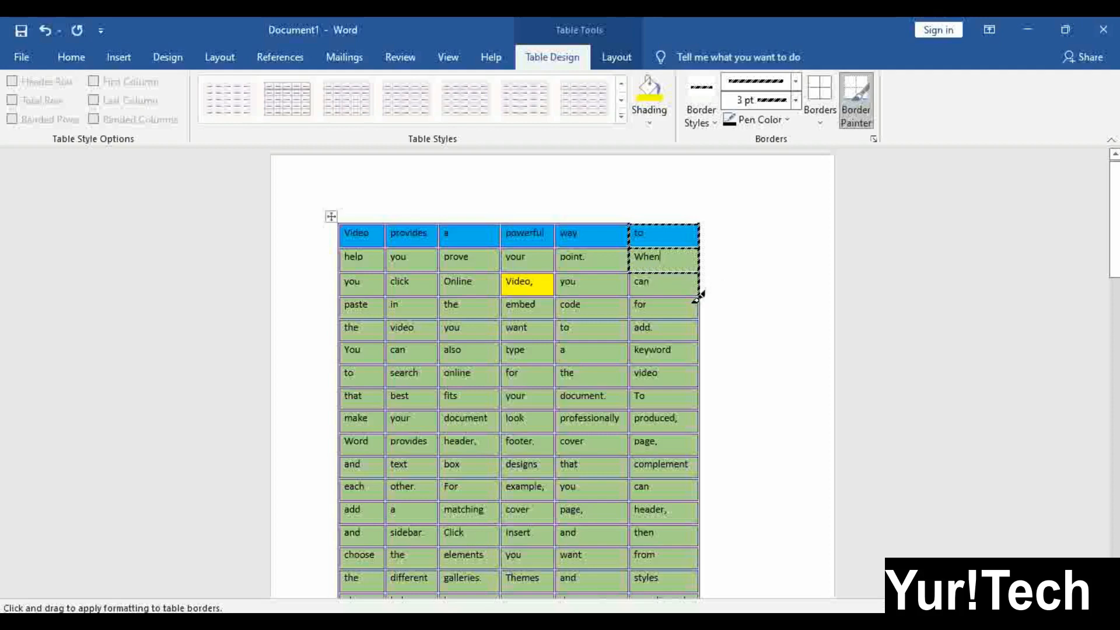
pyautogui.click(681, 295)
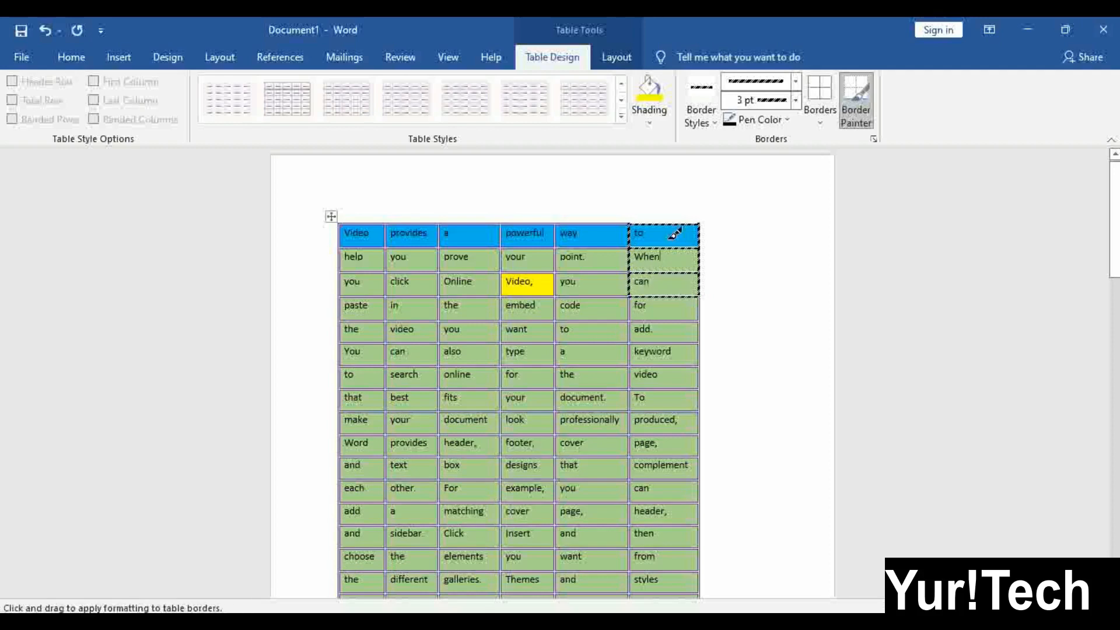
pyautogui.click(849, 98)
pyautogui.click(821, 120)
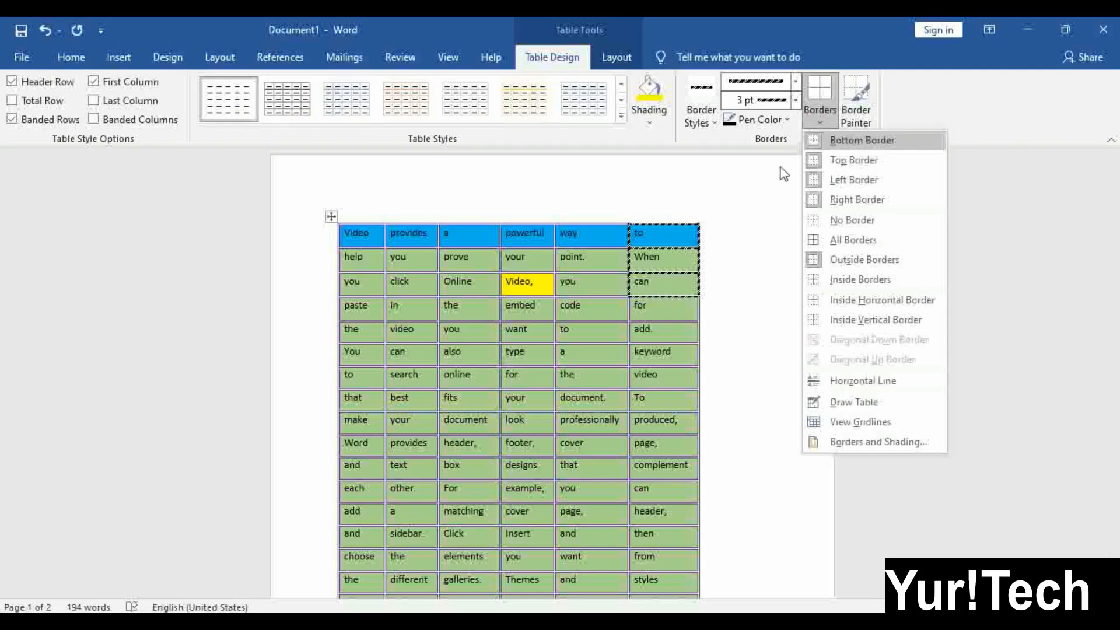
# Select the whole table and apply the hatched 3 pt border to all cells, then review it
pyautogui.click(328, 216)
pyautogui.click(330, 216)
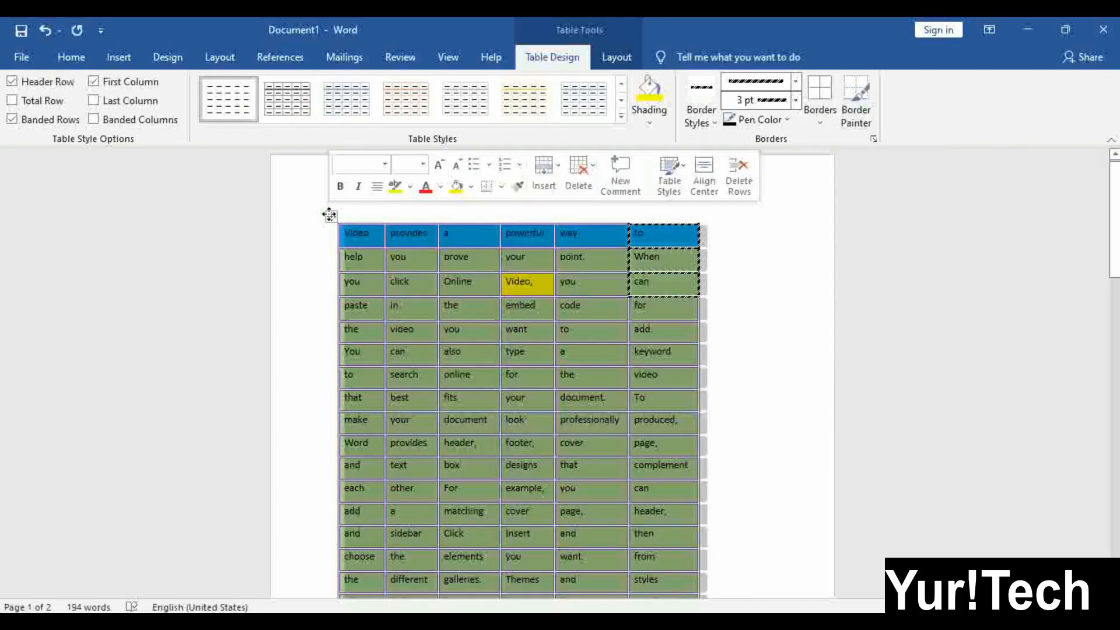
pyautogui.click(823, 115)
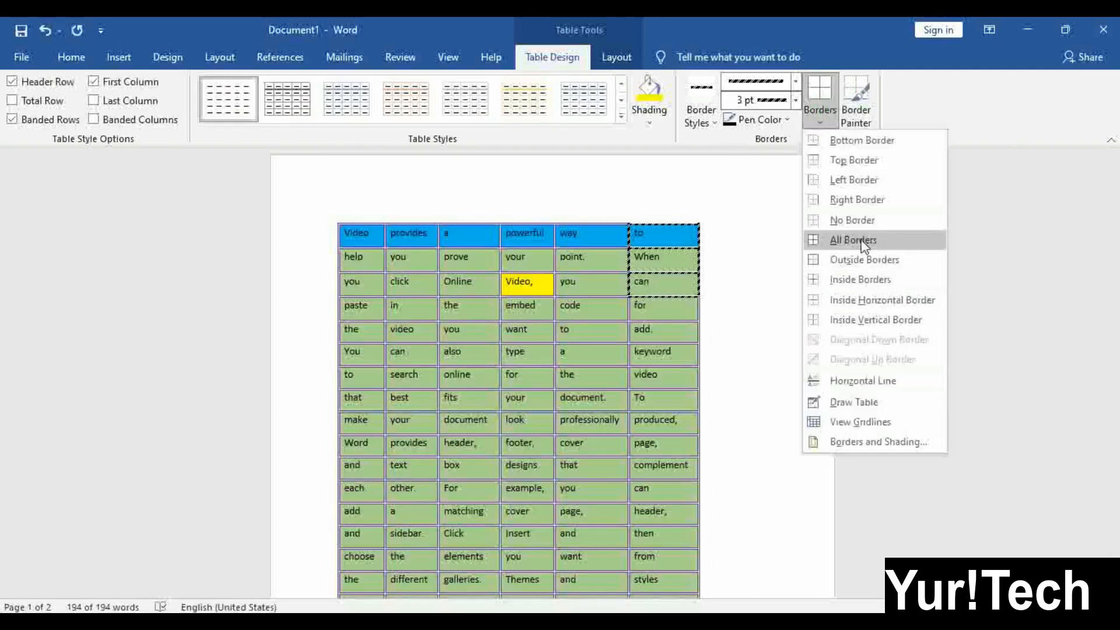
pyautogui.click(865, 248)
pyautogui.click(735, 381)
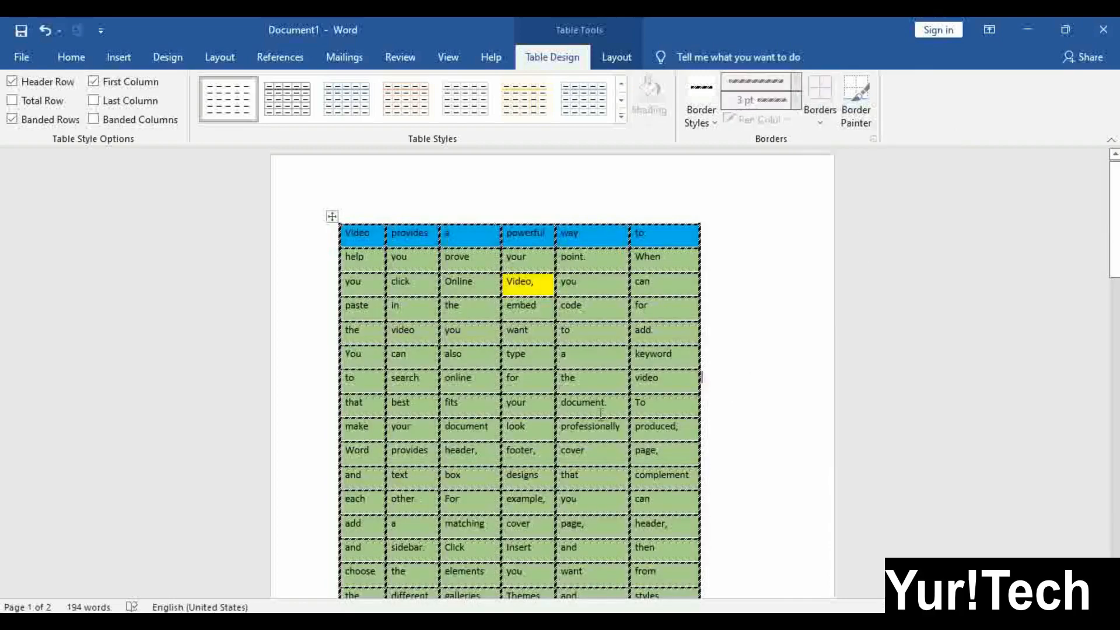
pyautogui.scroll(-1, 628, 370)
pyautogui.scroll(-8, 628, 370)
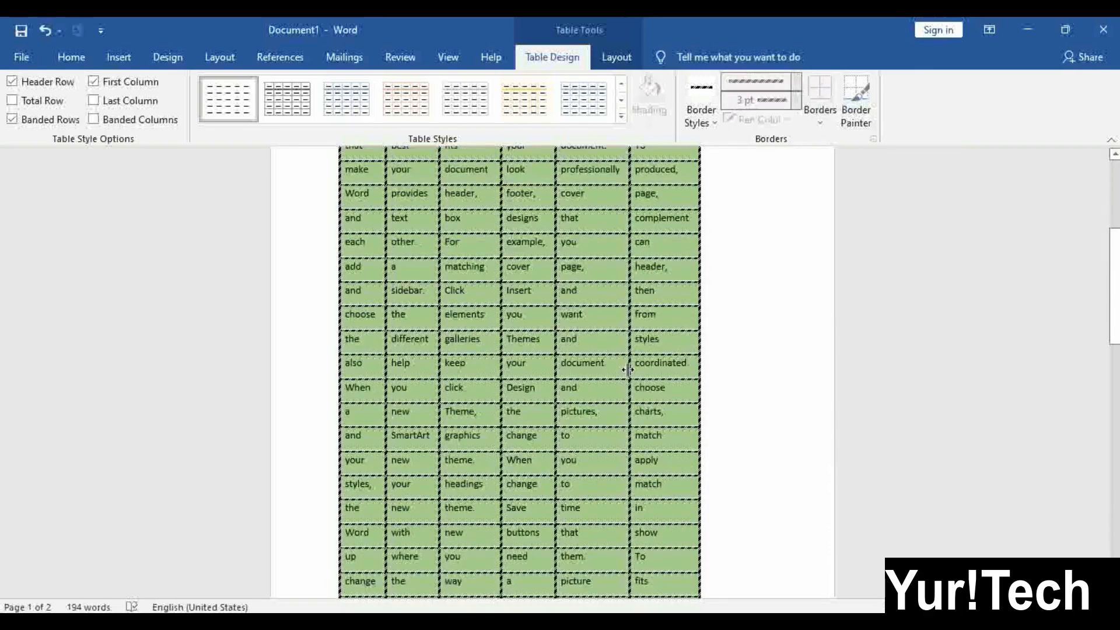
pyautogui.scroll(3, 627, 370)
pyautogui.scroll(3, 628, 370)
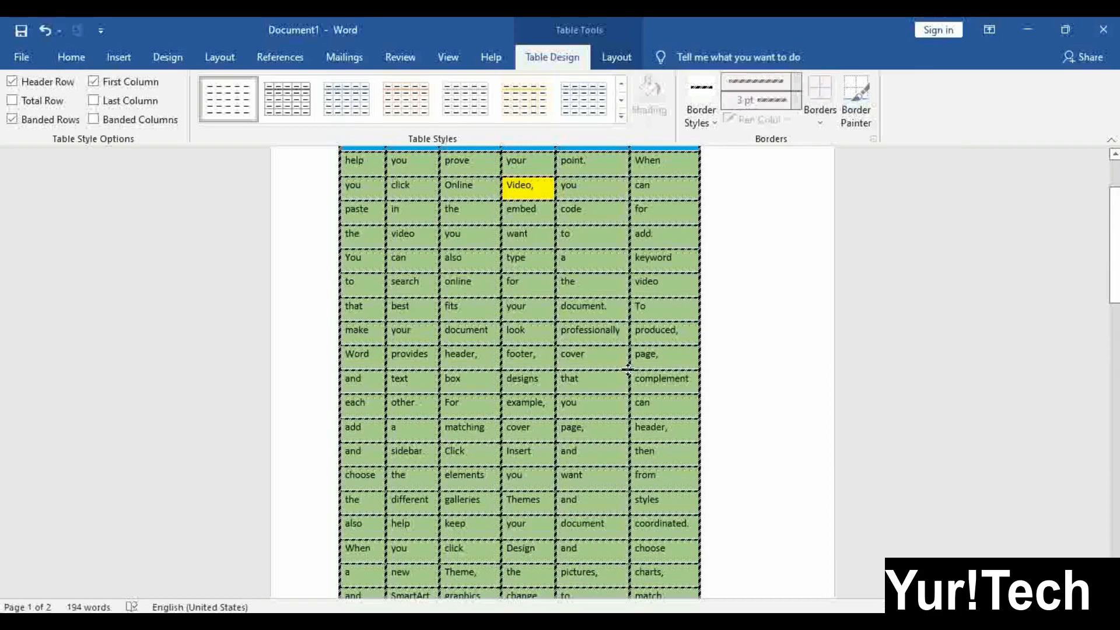
pyautogui.scroll(3, 628, 370)
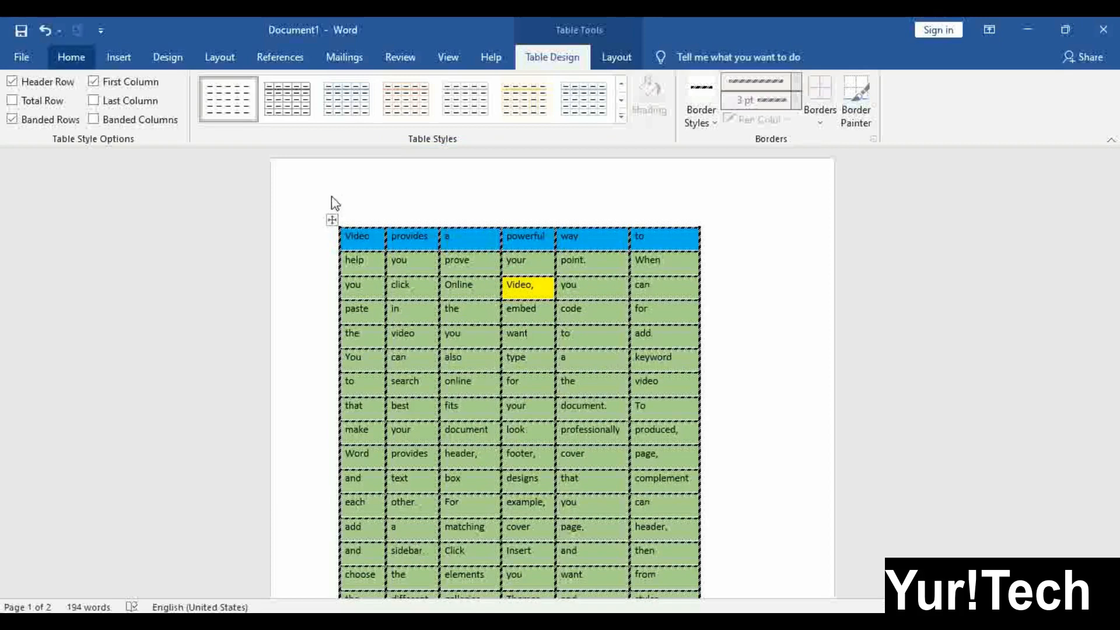
pyautogui.click(517, 331)
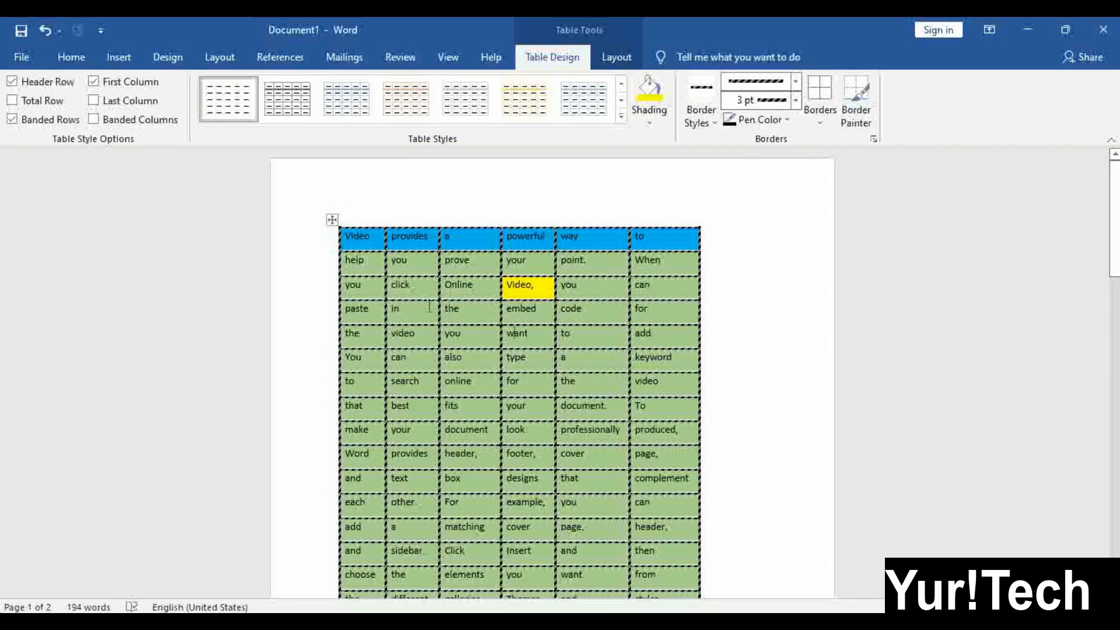
pyautogui.click(332, 219)
# Switch to the table Layout commands and look at the Select choices
pyautogui.click(627, 57)
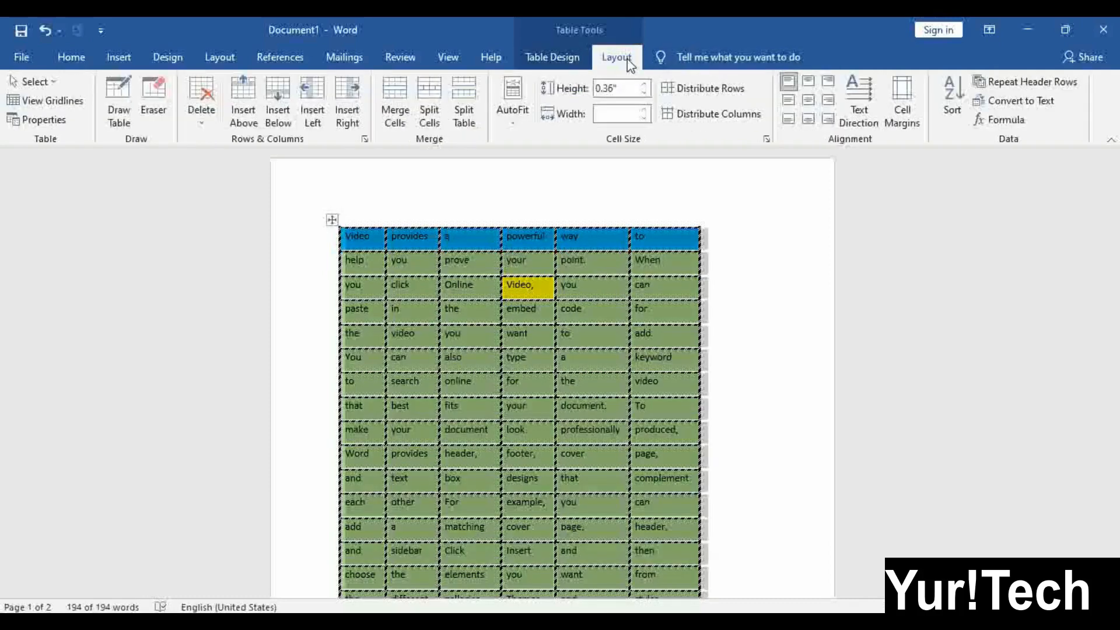
pyautogui.click(435, 314)
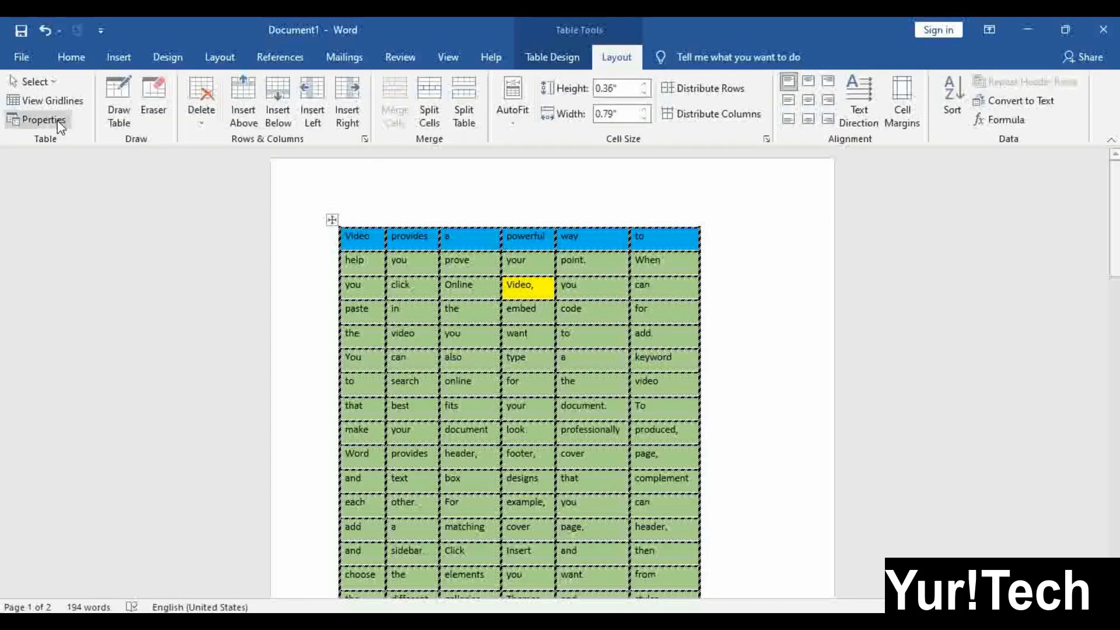
pyautogui.click(51, 82)
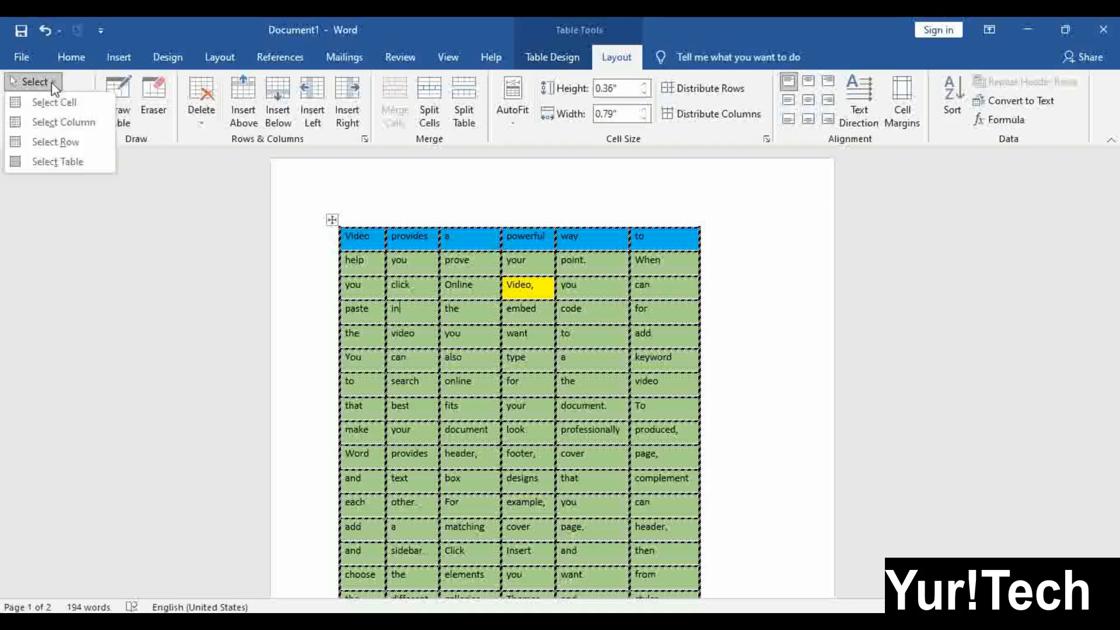
pyautogui.click(52, 83)
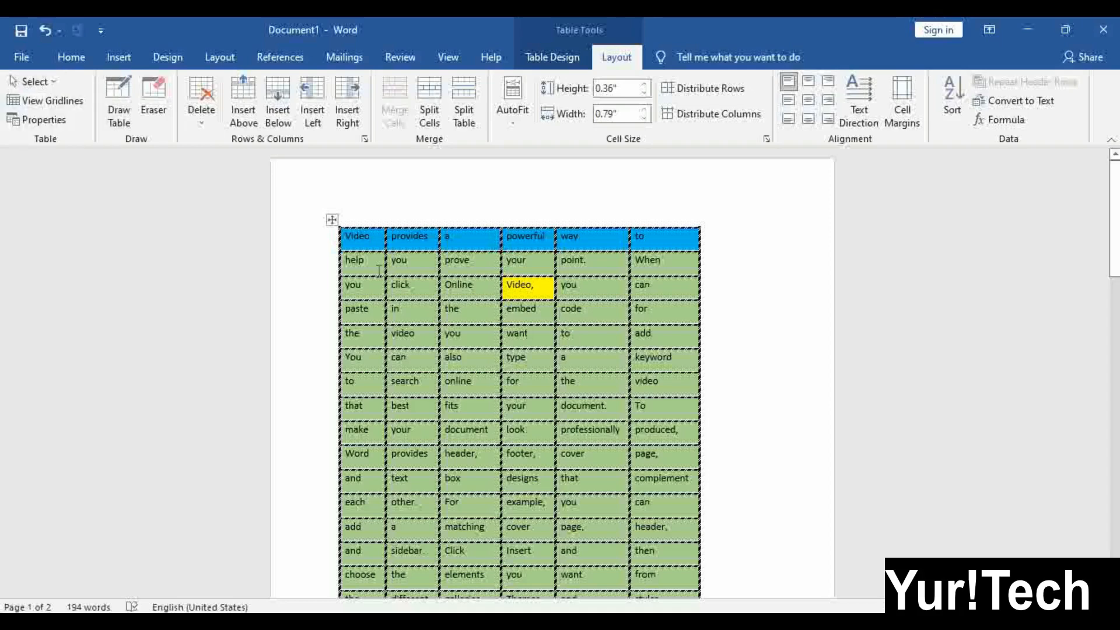
# Try selecting the 'Online' cell, the first column and the top row of the table
pyautogui.click(441, 286)
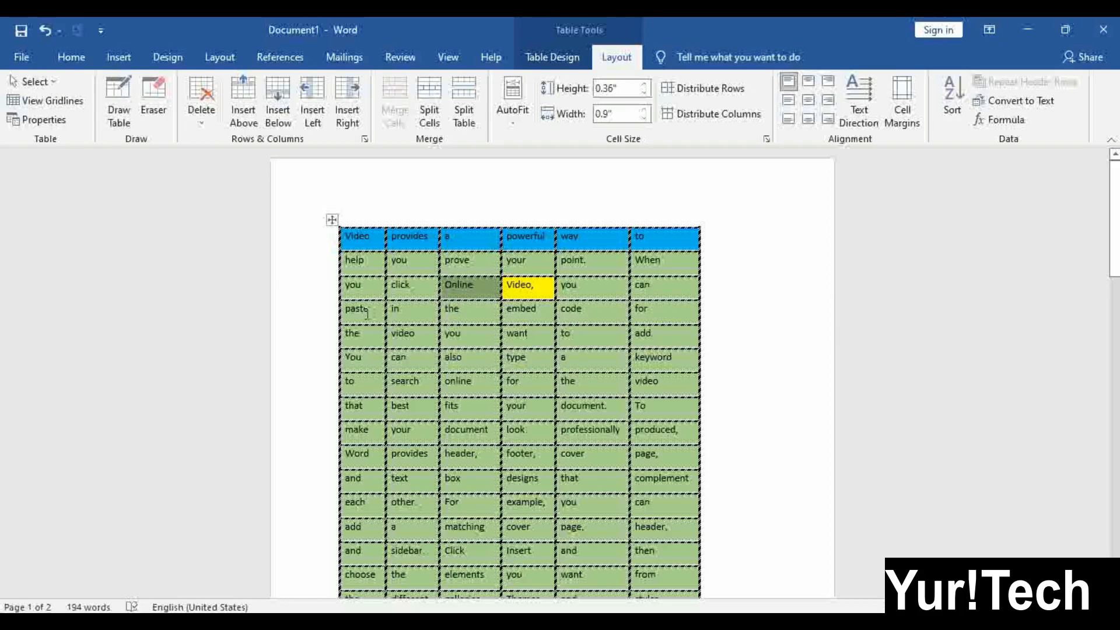
pyautogui.click(487, 301)
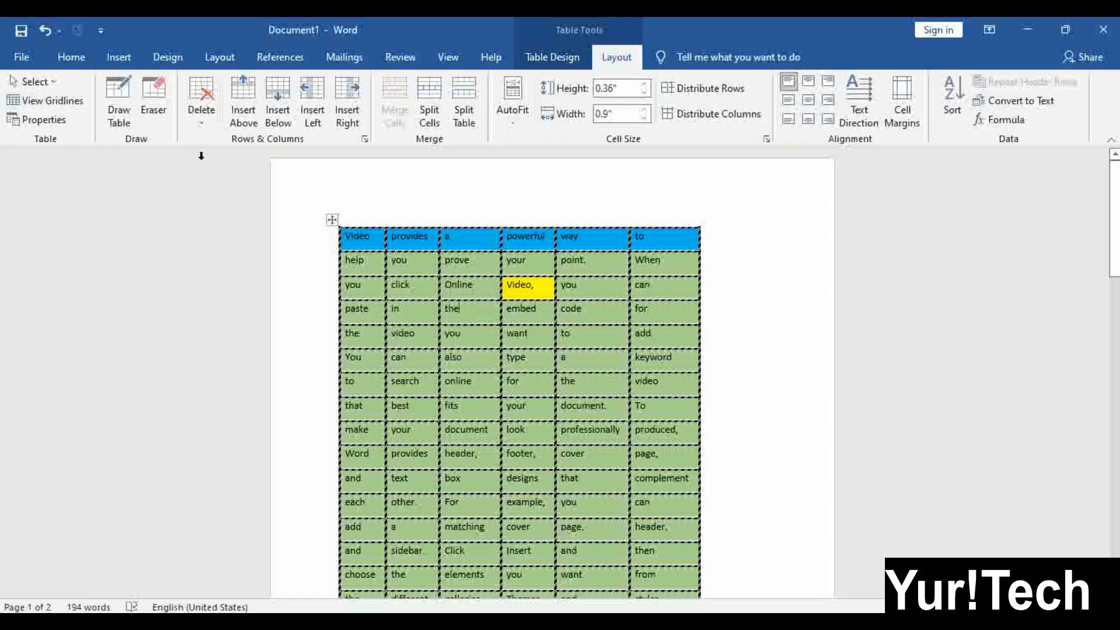
pyautogui.click(367, 224)
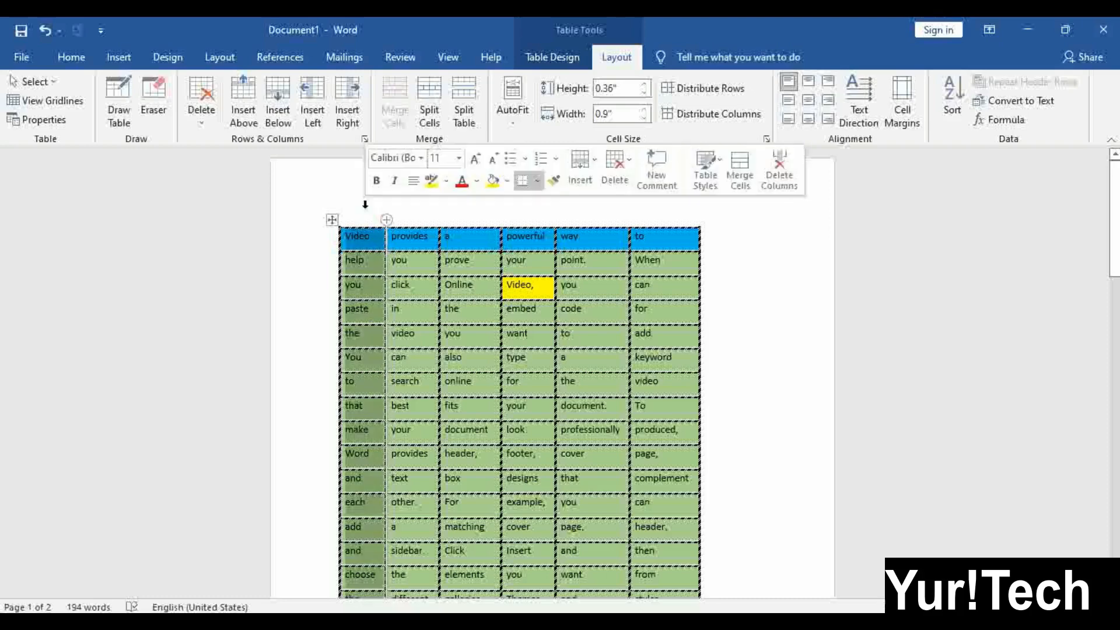
pyautogui.click(298, 244)
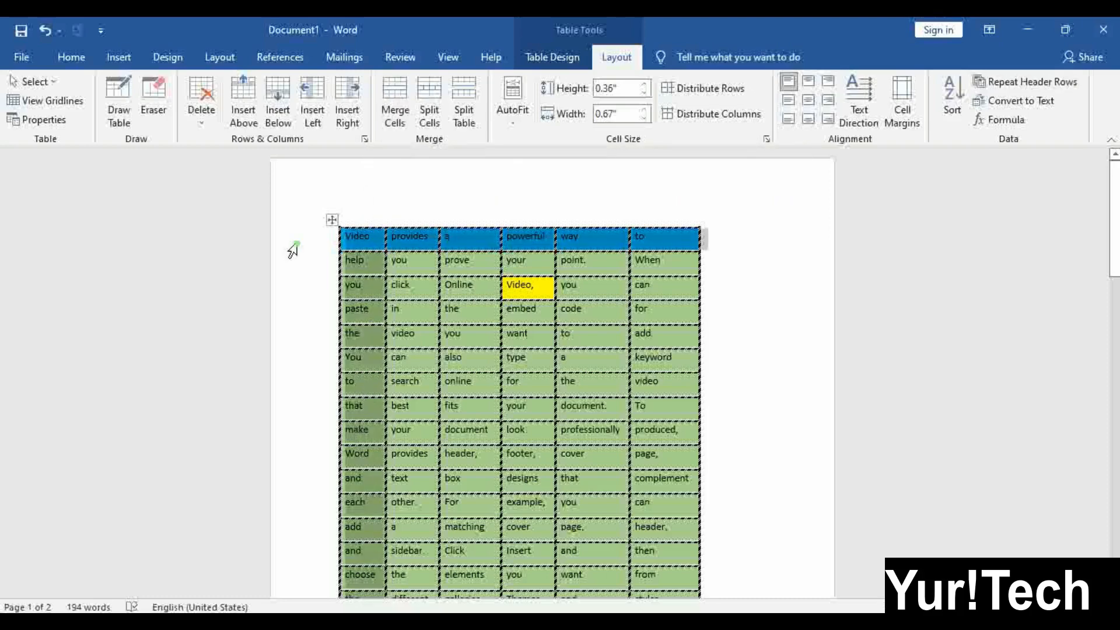
pyautogui.click(485, 281)
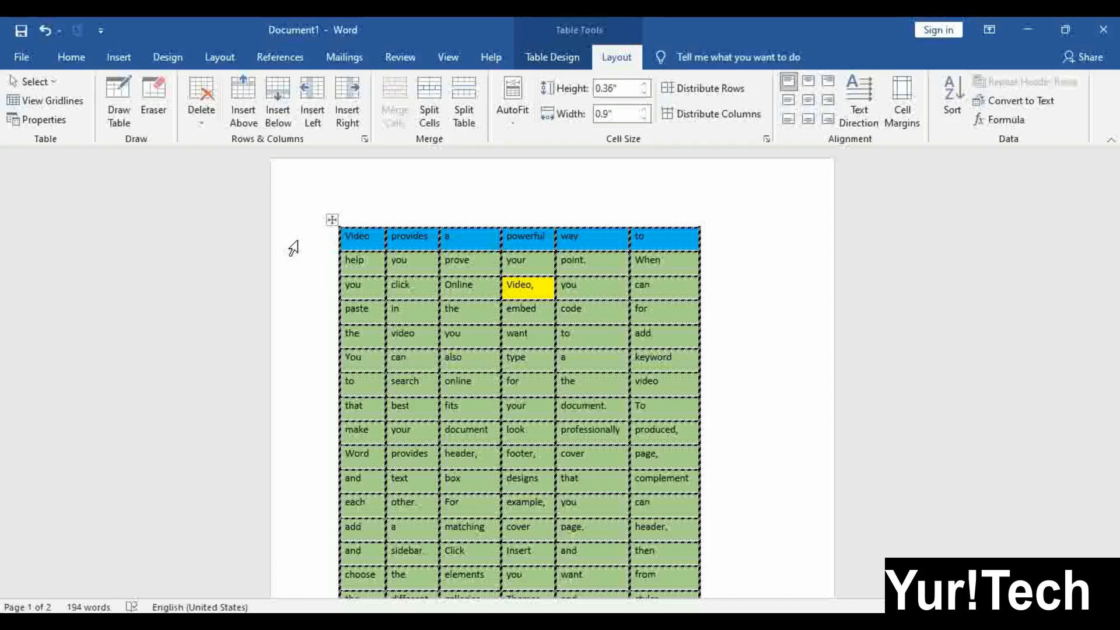
pyautogui.click(301, 292)
pyautogui.click(542, 263)
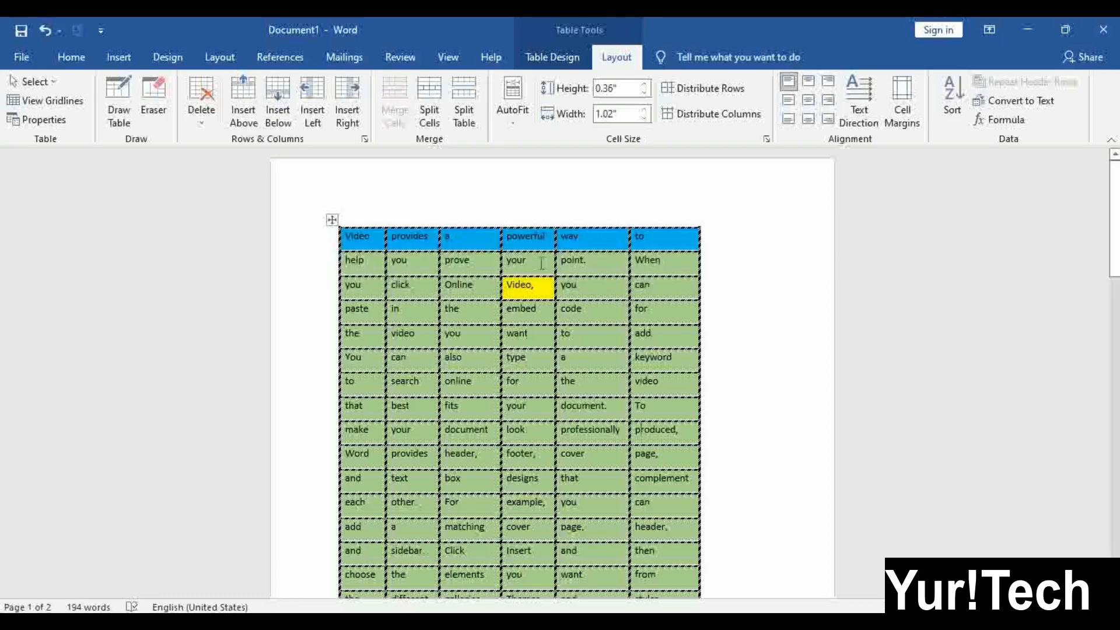
pyautogui.click(282, 360)
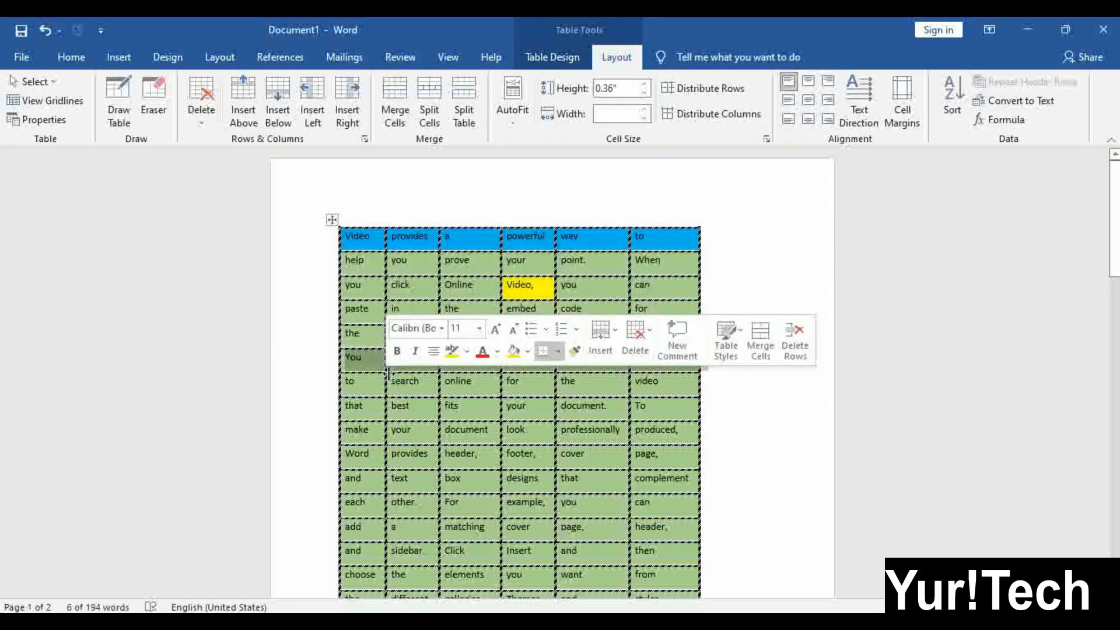
pyautogui.click(354, 223)
pyautogui.click(483, 316)
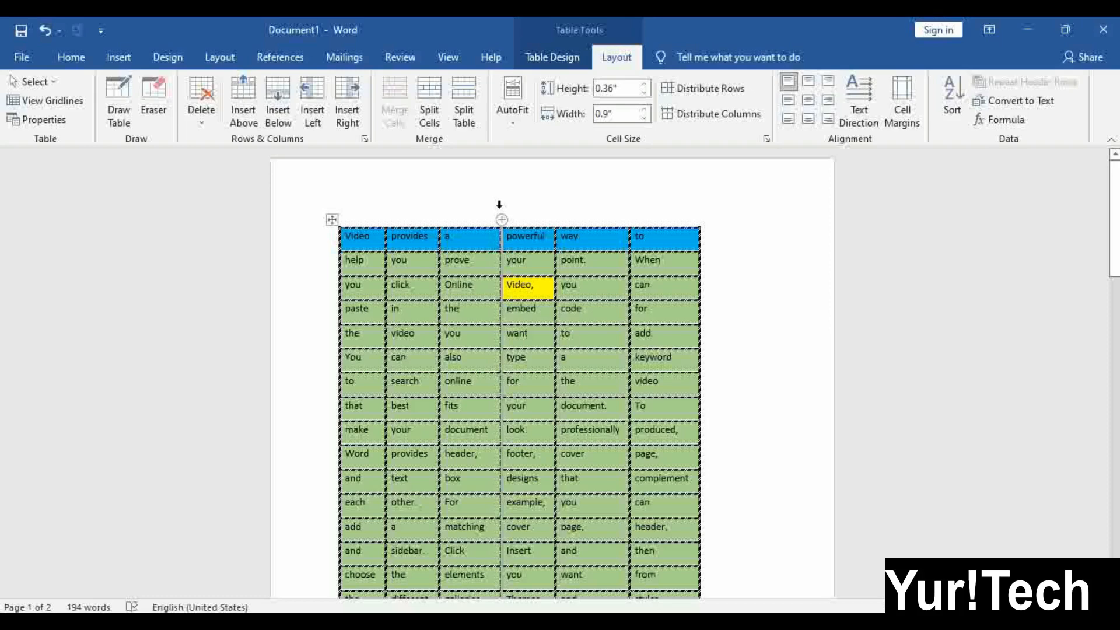
pyautogui.click(531, 191)
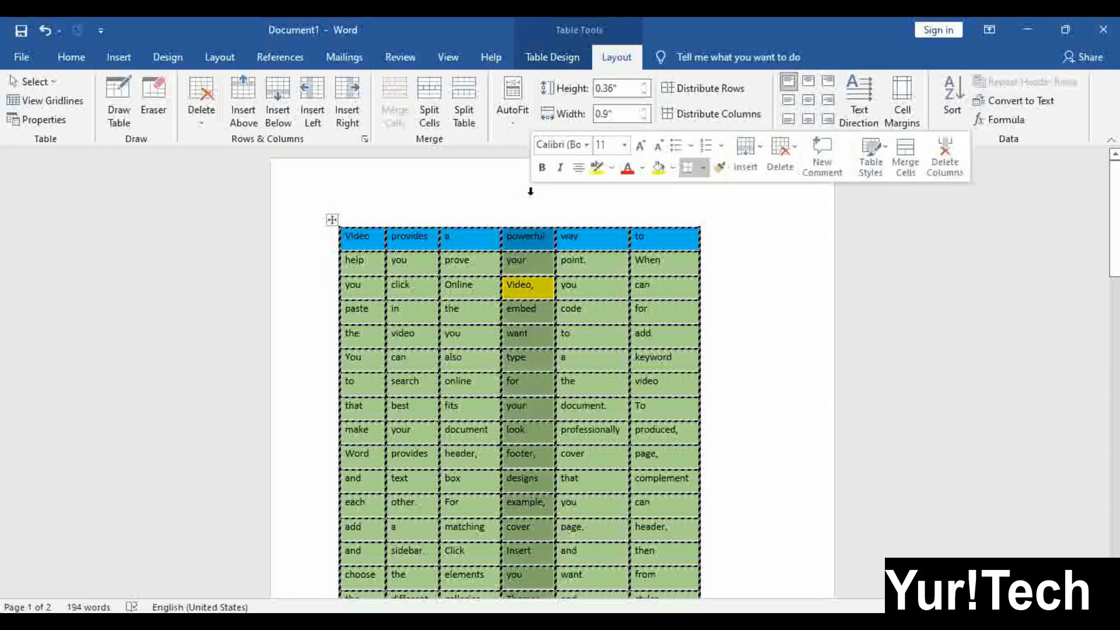
pyautogui.click(524, 285)
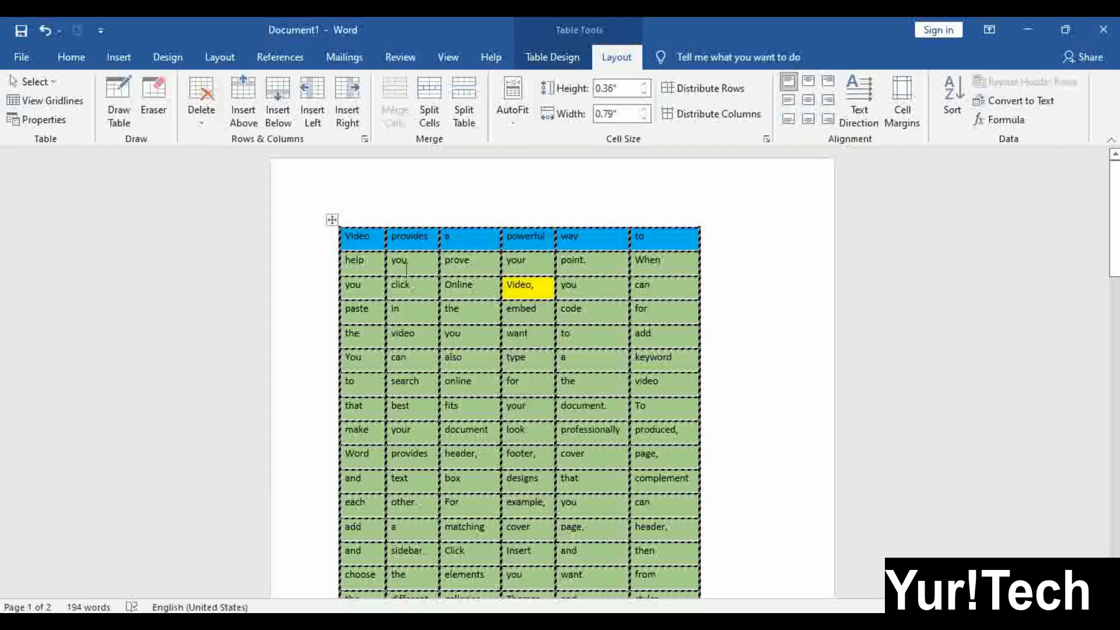
pyautogui.click(330, 220)
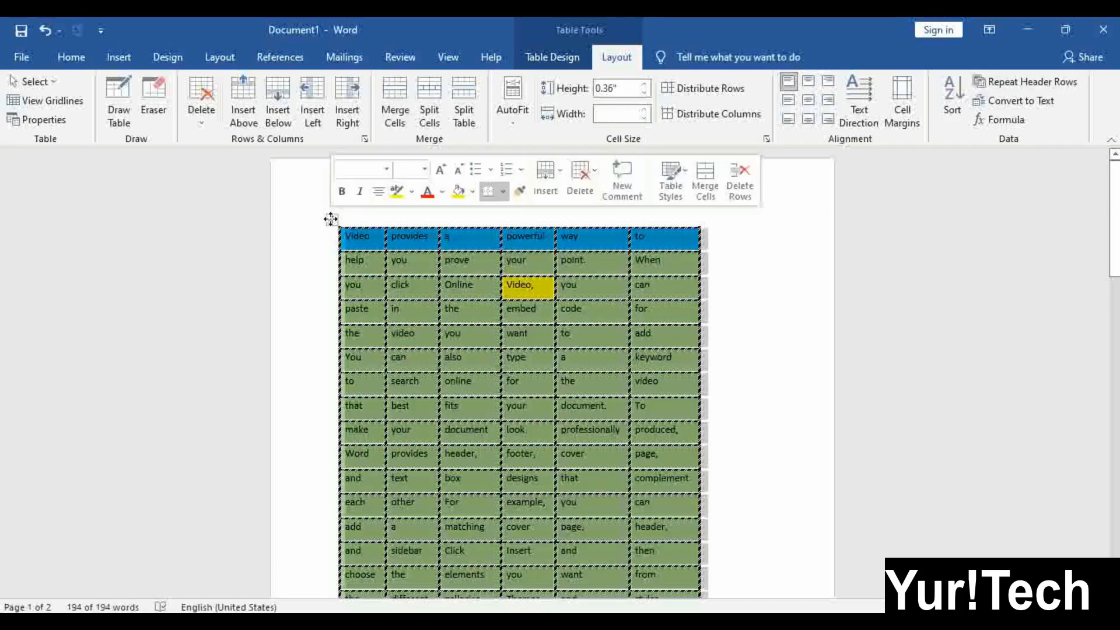
pyautogui.click(379, 271)
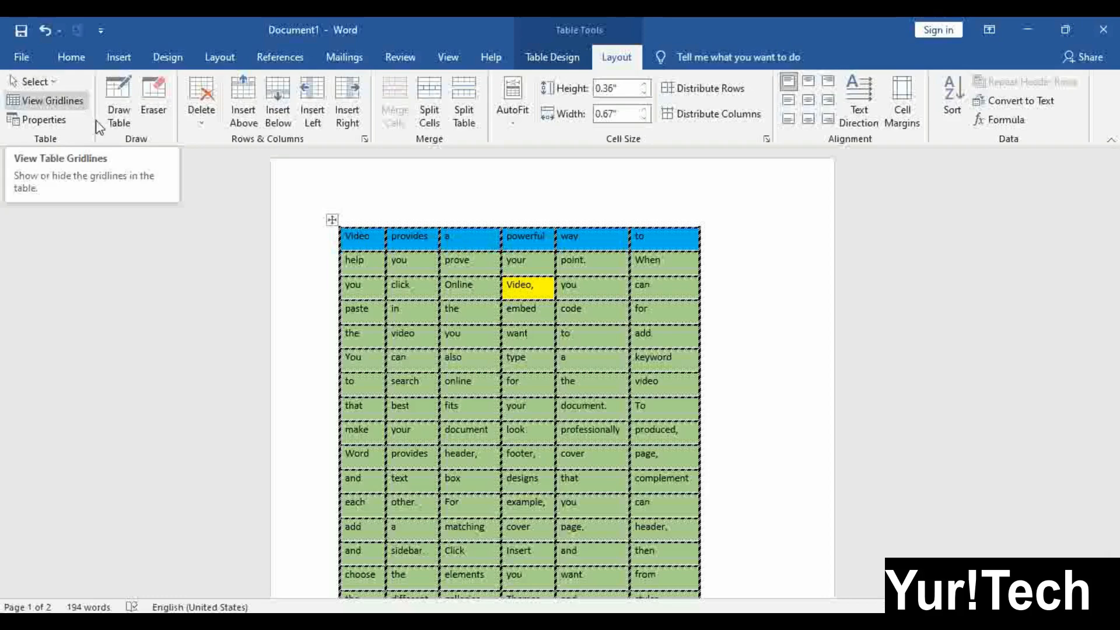
pyautogui.click(53, 87)
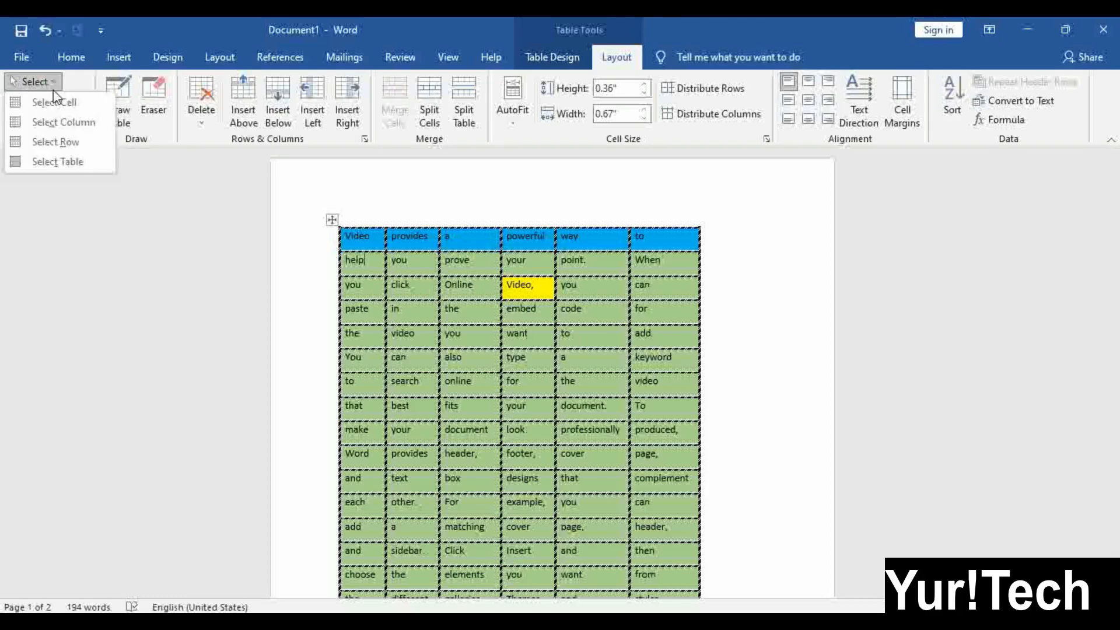
pyautogui.click(419, 339)
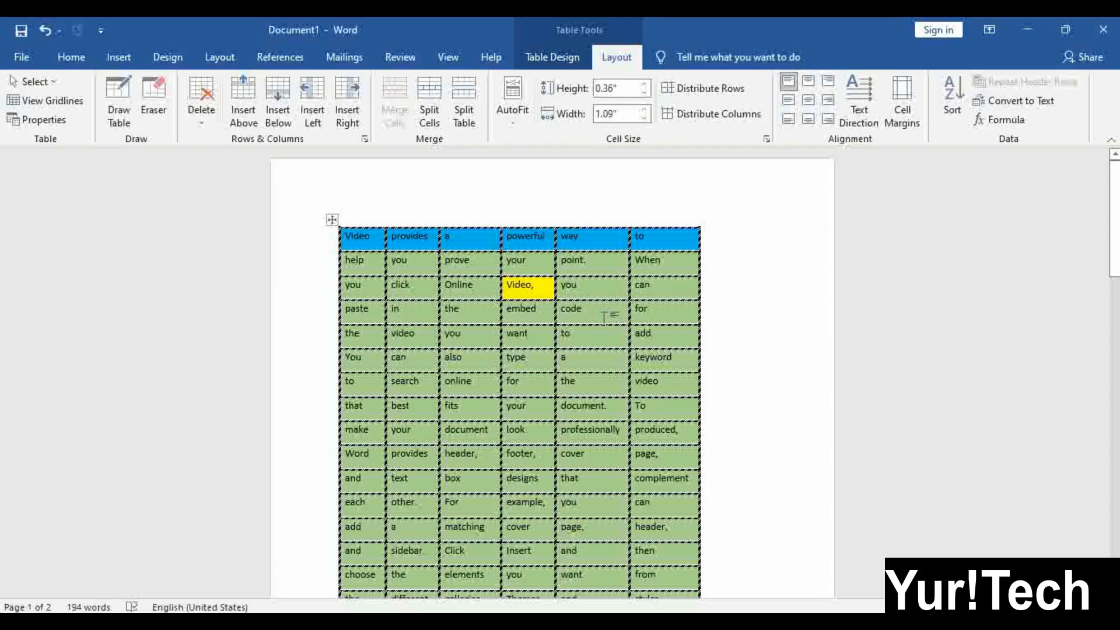
pyautogui.click(56, 83)
pyautogui.click(53, 101)
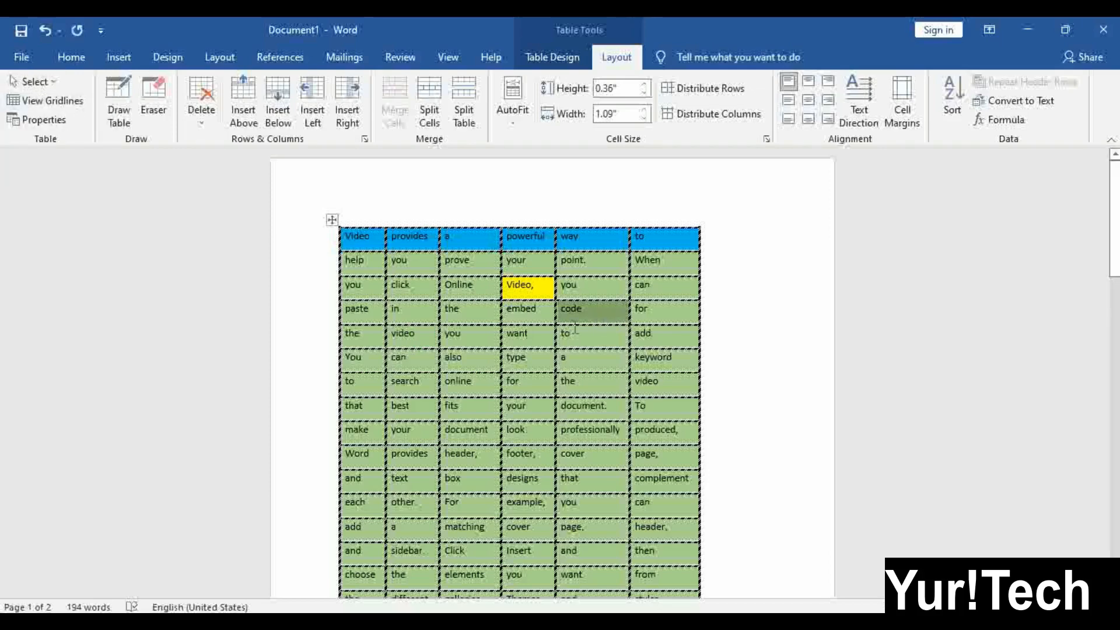
pyautogui.click(551, 333)
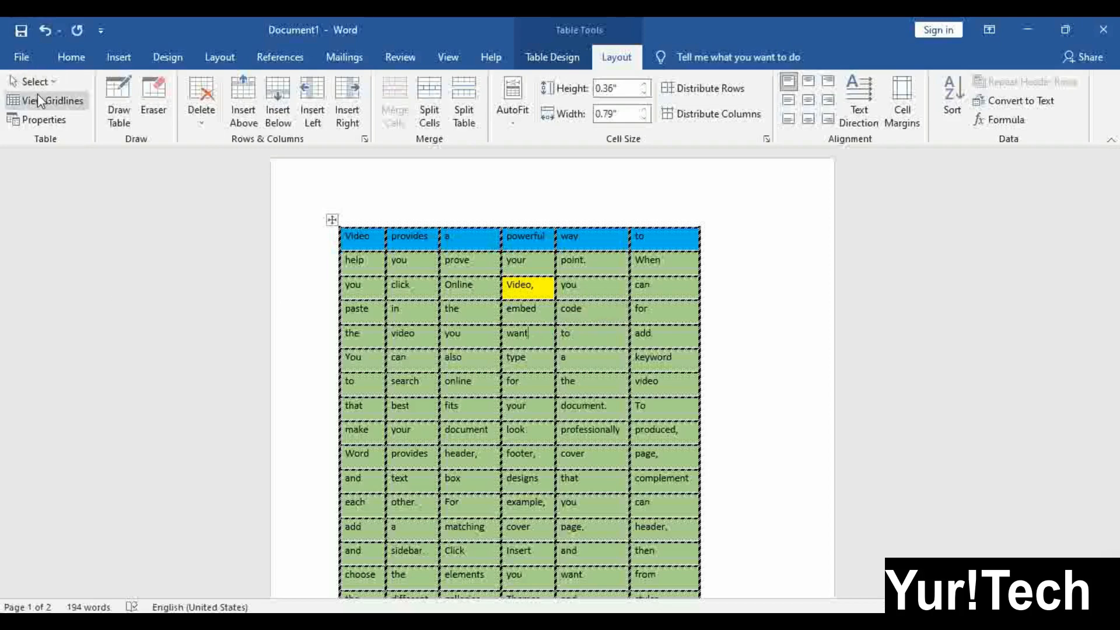
pyautogui.click(54, 82)
pyautogui.click(56, 122)
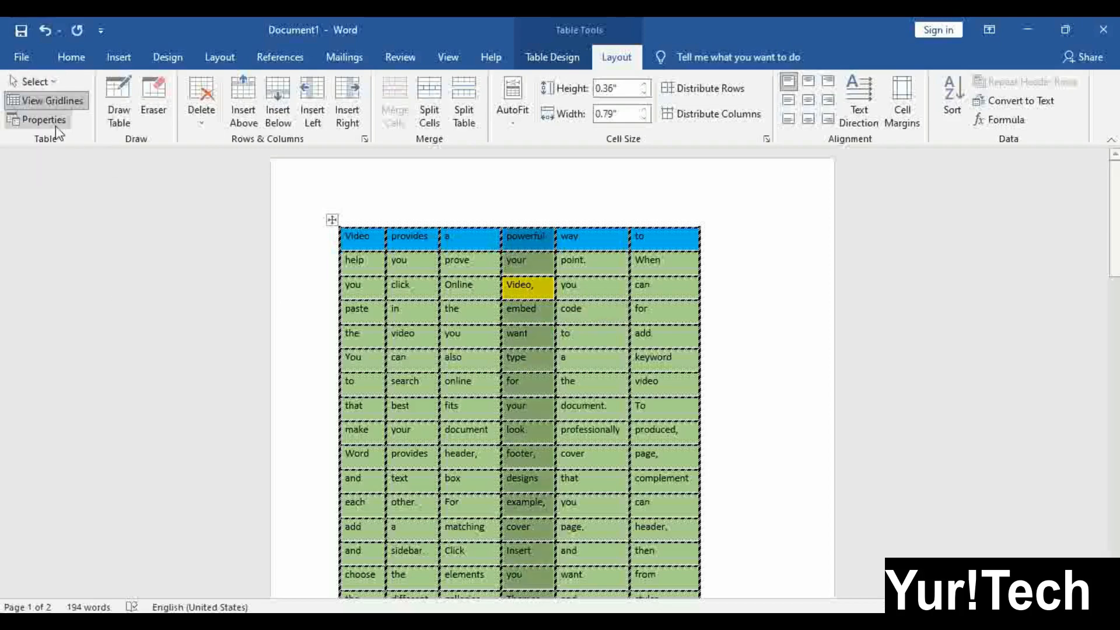
pyautogui.click(491, 306)
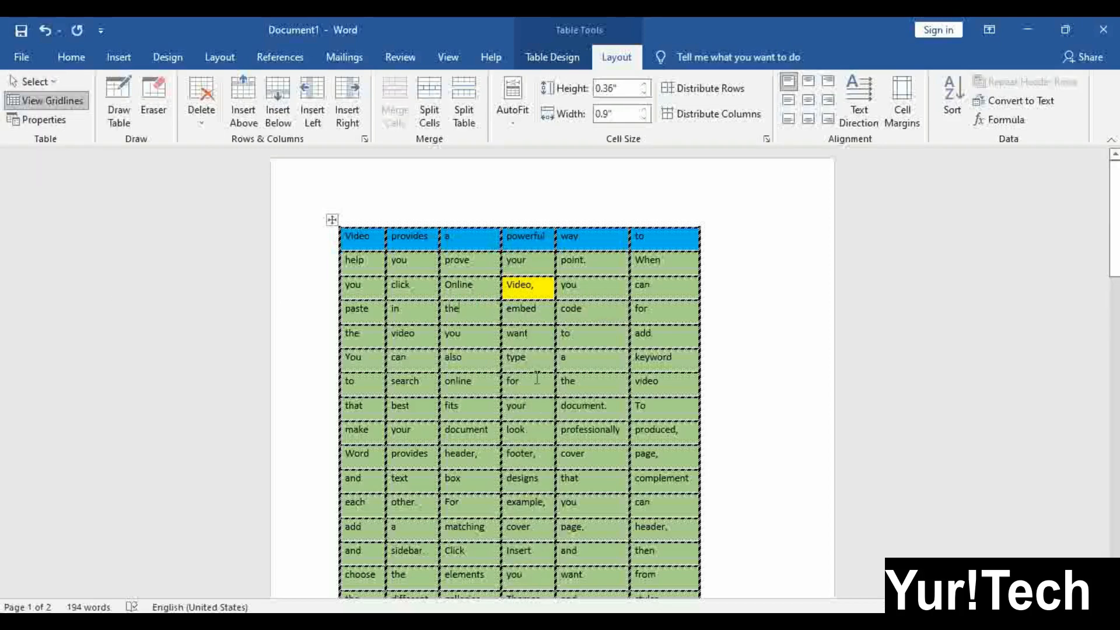
pyautogui.click(628, 402)
pyautogui.click(648, 204)
pyautogui.click(674, 367)
# Use Select to pick the last column, then the whole row containing the 'you' cell
pyautogui.click(35, 82)
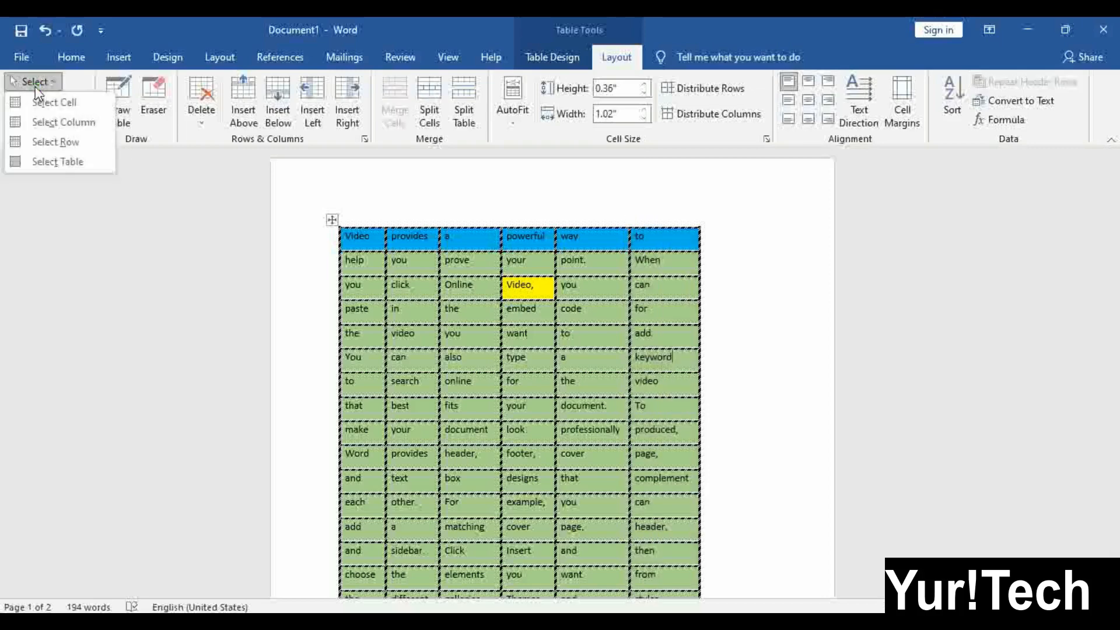
pyautogui.click(45, 124)
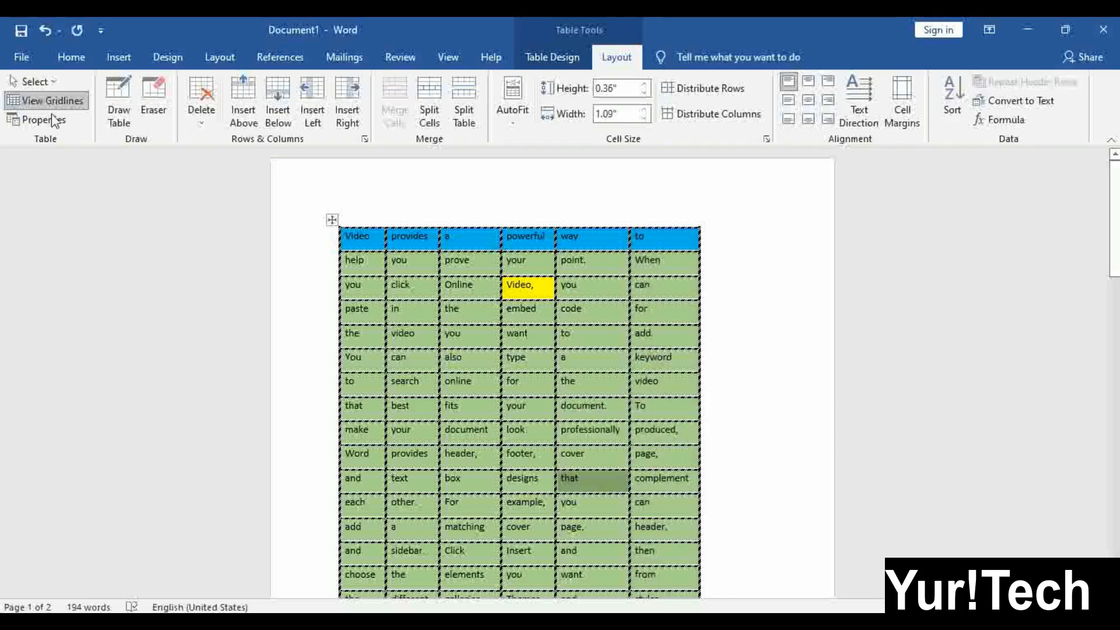
pyautogui.click(35, 87)
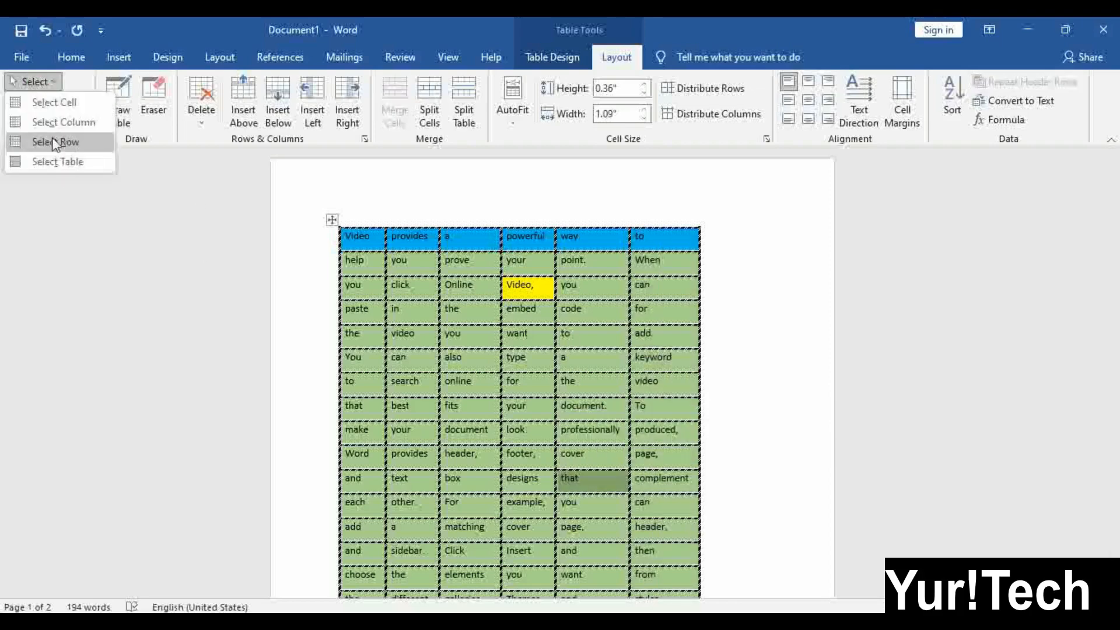
pyautogui.click(460, 347)
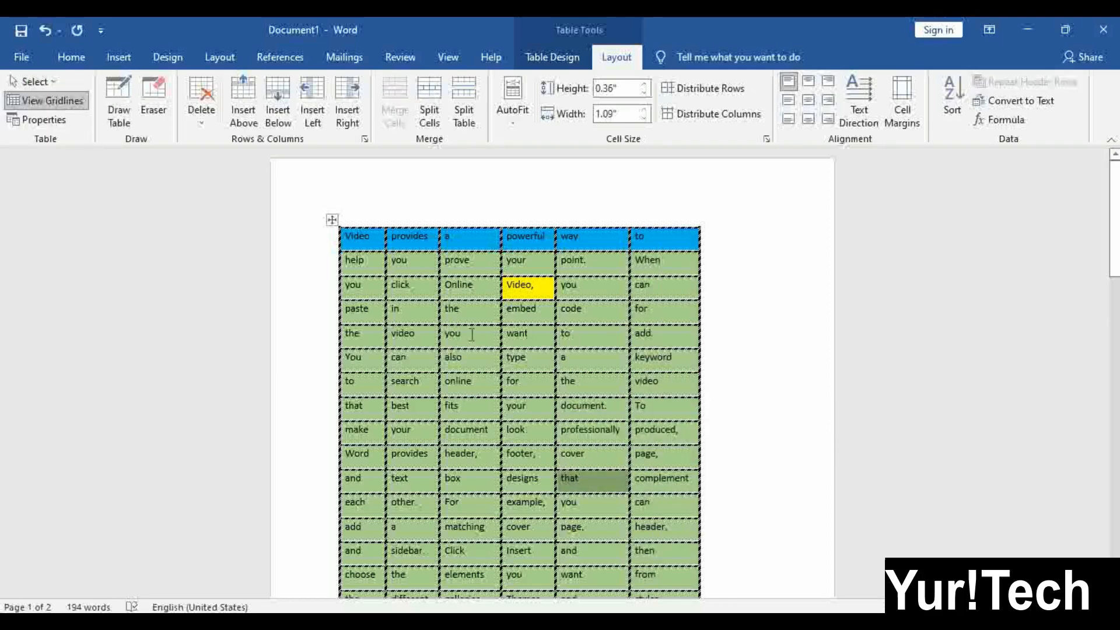
pyautogui.click(471, 335)
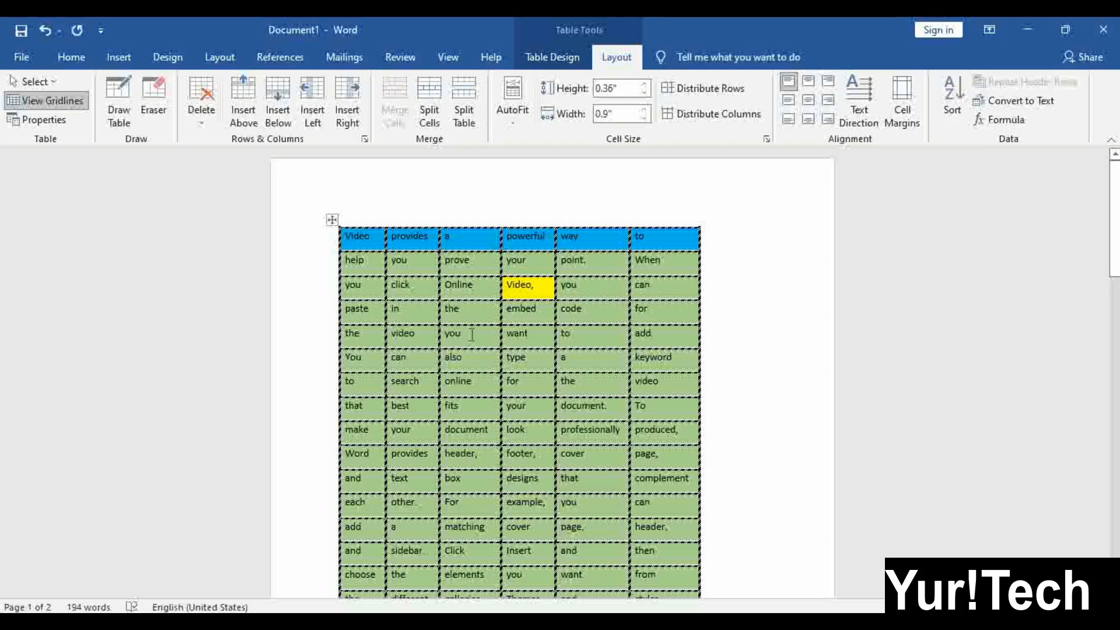
pyautogui.click(34, 82)
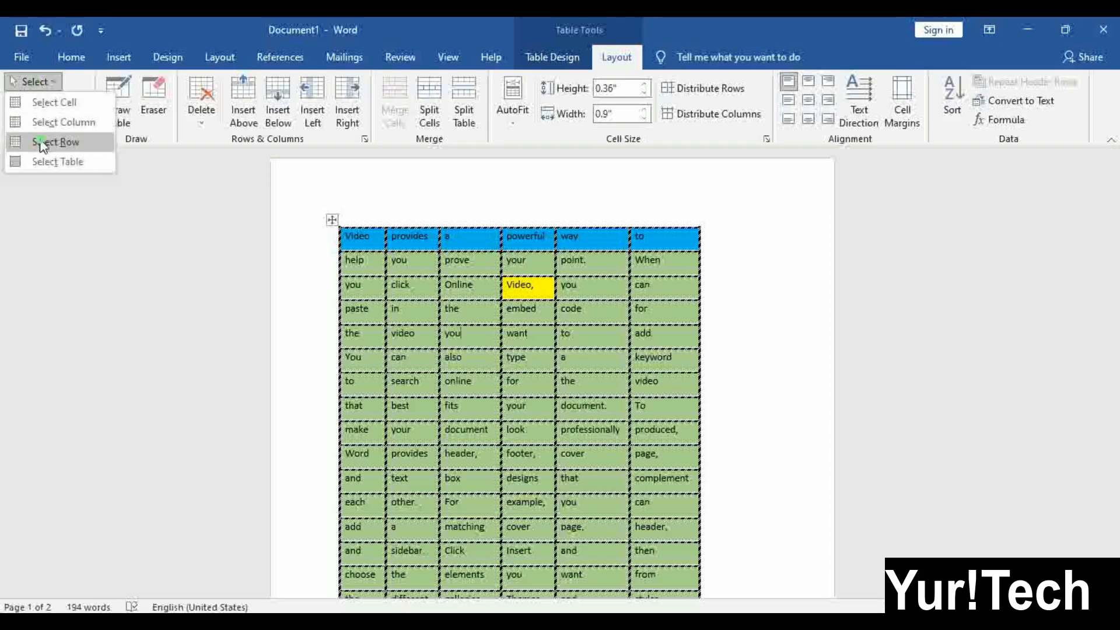
pyautogui.click(42, 145)
# Select the entire table via Select Table, then just the 'embed' cell
pyautogui.click(567, 359)
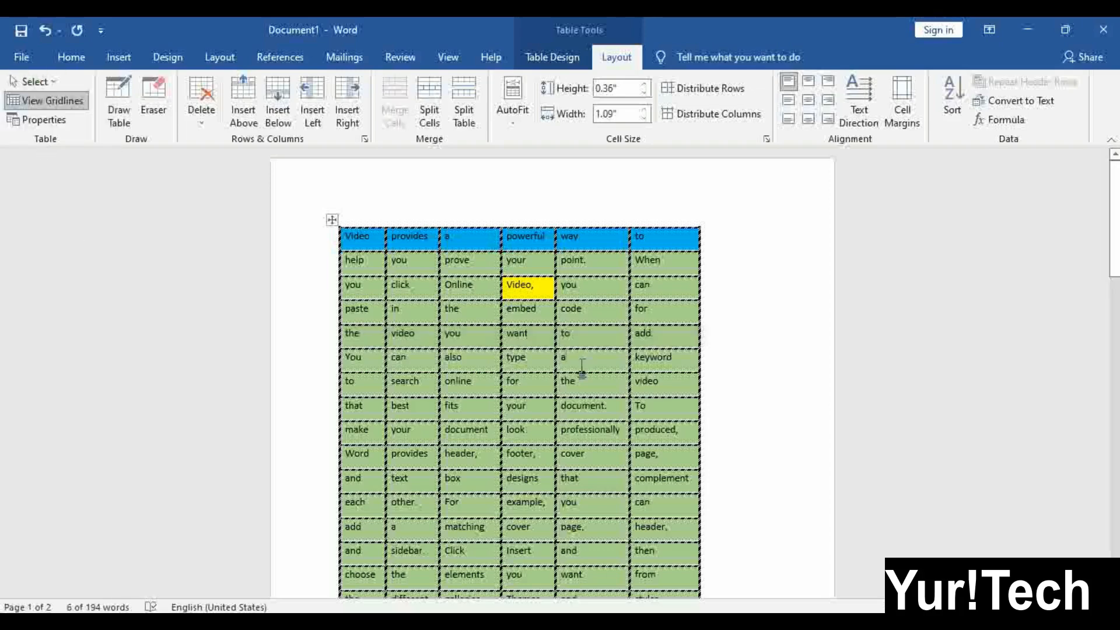
pyautogui.click(61, 86)
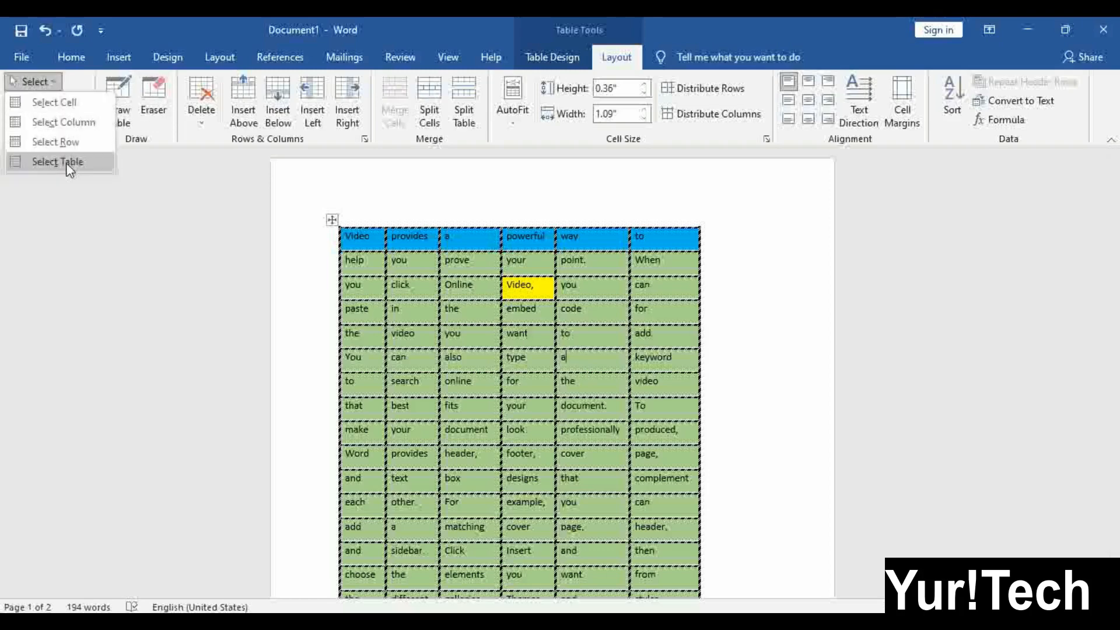
pyautogui.click(58, 162)
pyautogui.click(35, 82)
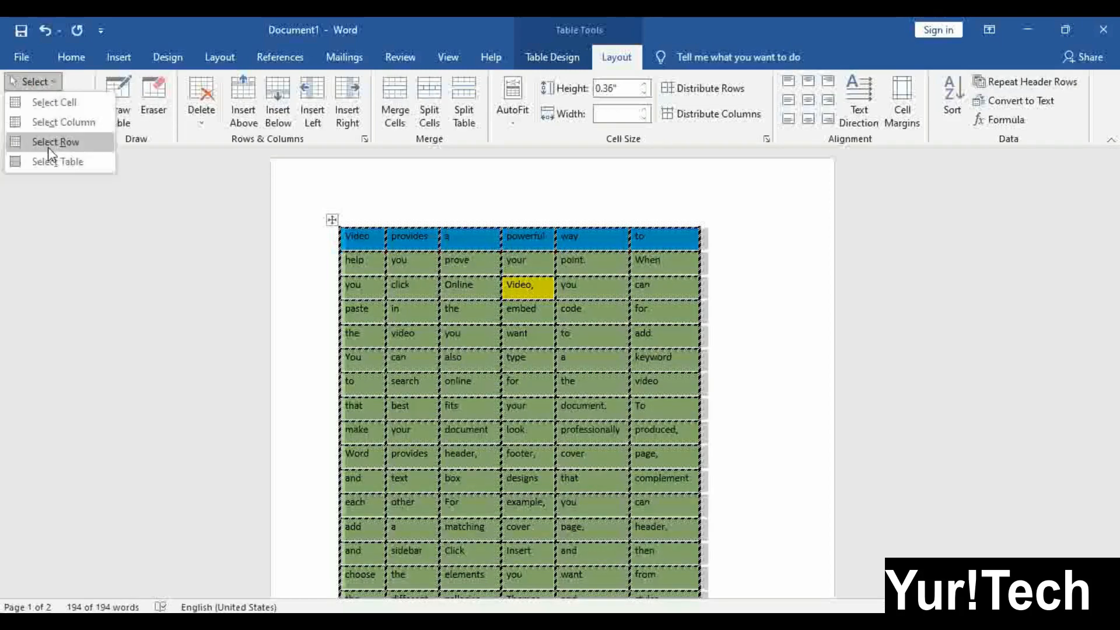
pyautogui.click(502, 304)
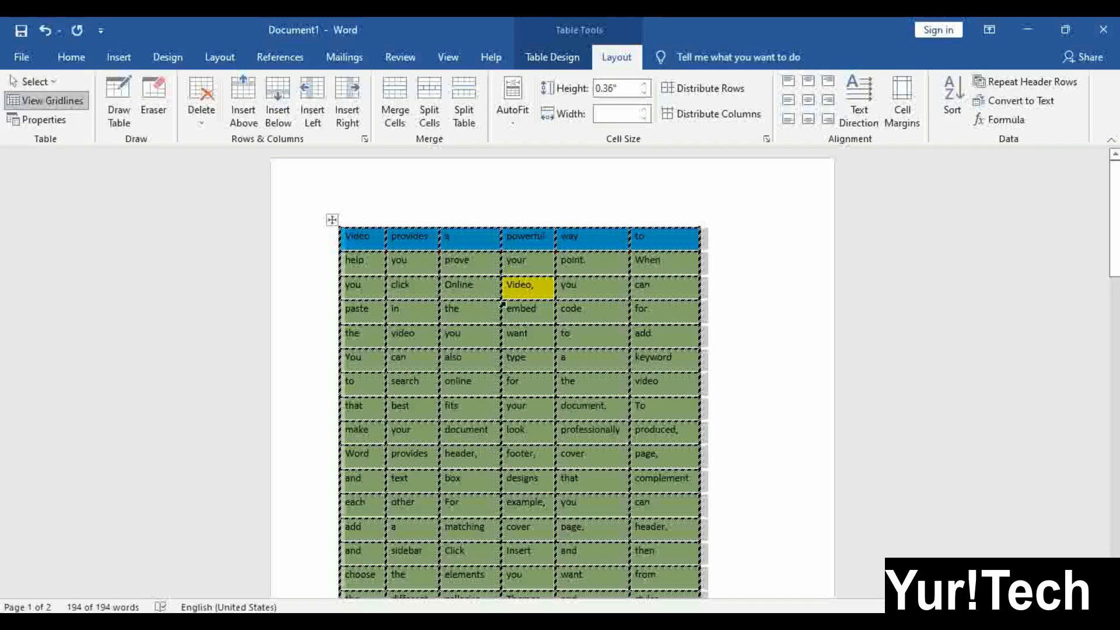
pyautogui.click(502, 302)
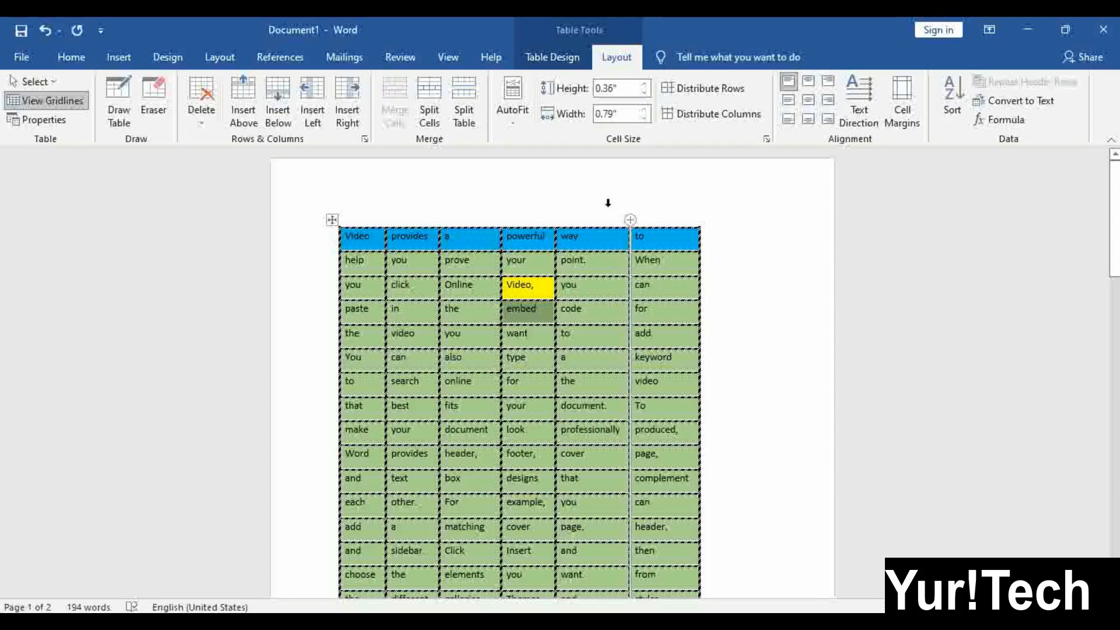
# Select the fifth column headed 'way', then the whole table with its move handle
pyautogui.click(588, 203)
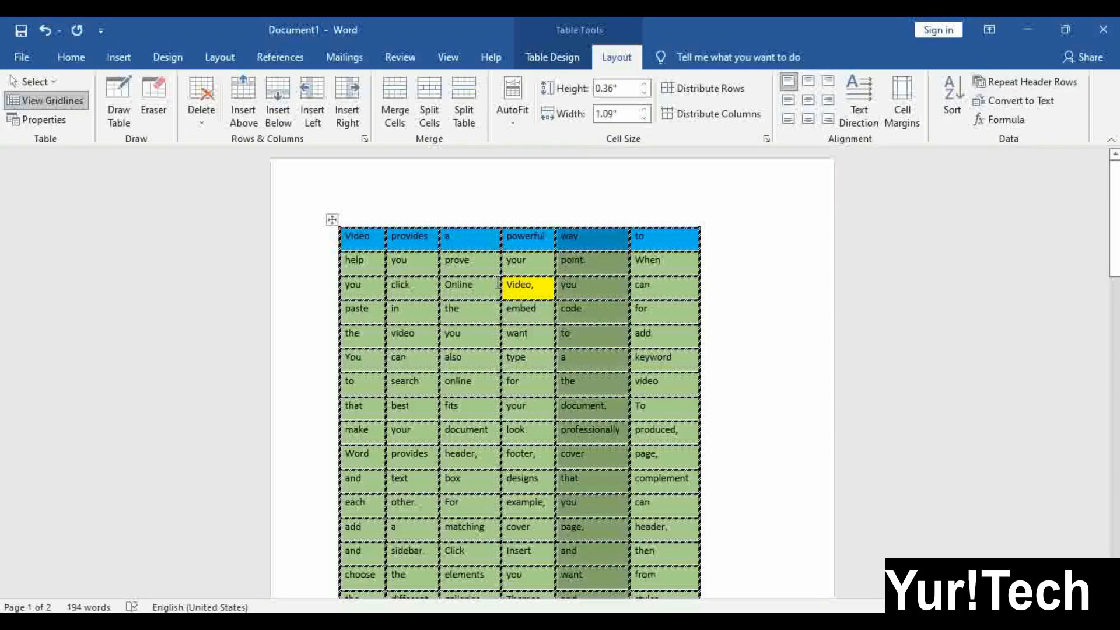
pyautogui.click(473, 237)
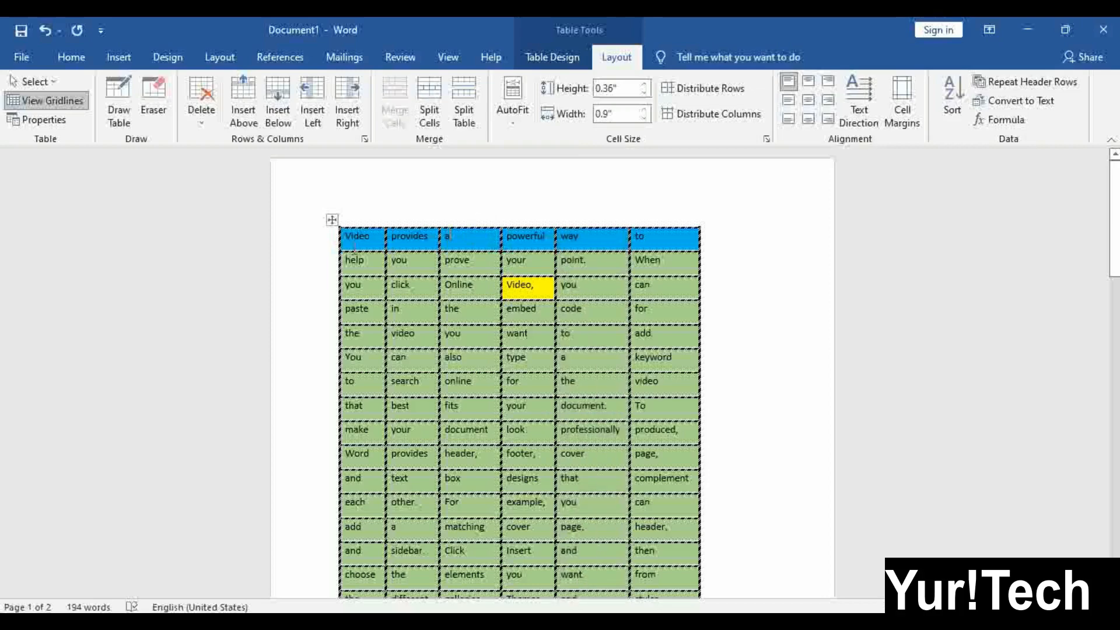
pyautogui.click(509, 378)
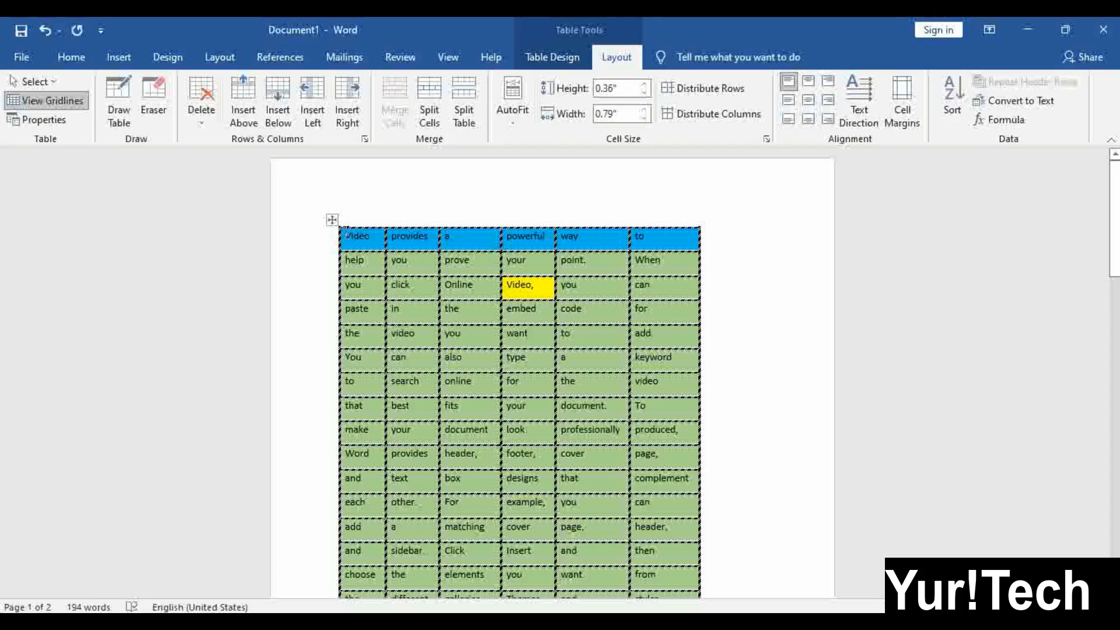
pyautogui.click(332, 219)
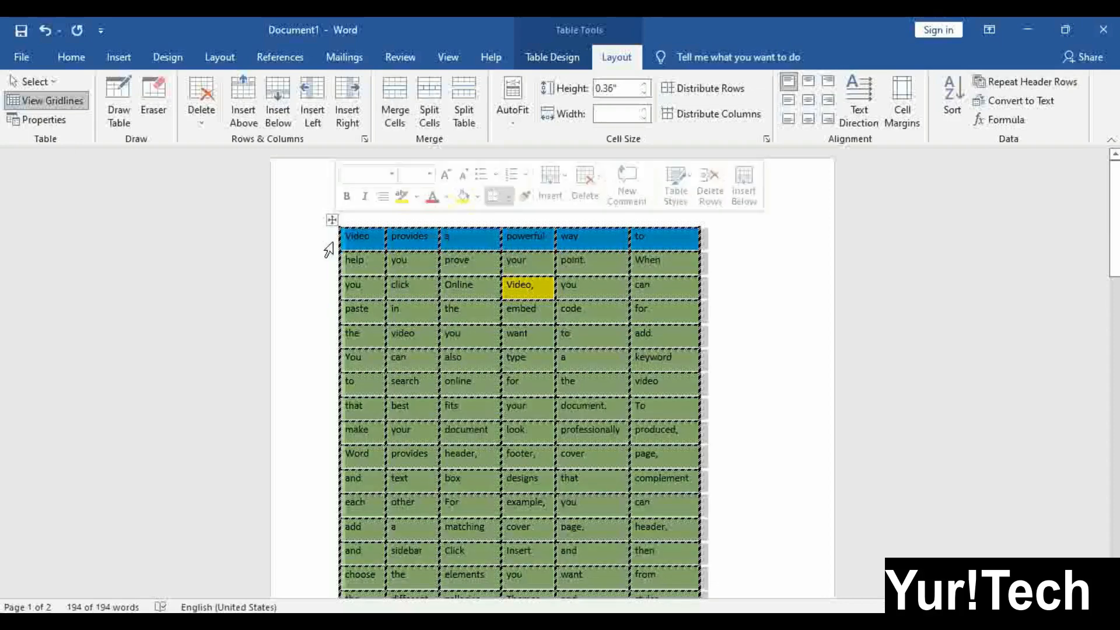
pyautogui.click(544, 56)
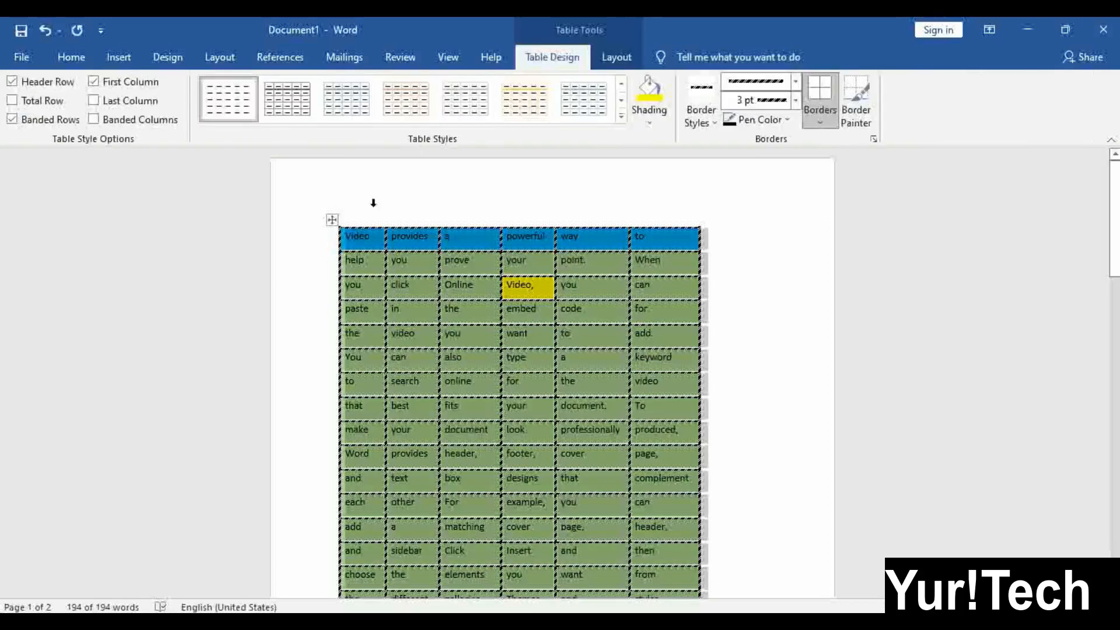
# Apply Grid Table 1 Light, then the first plain style to the whole table
pyautogui.click(622, 116)
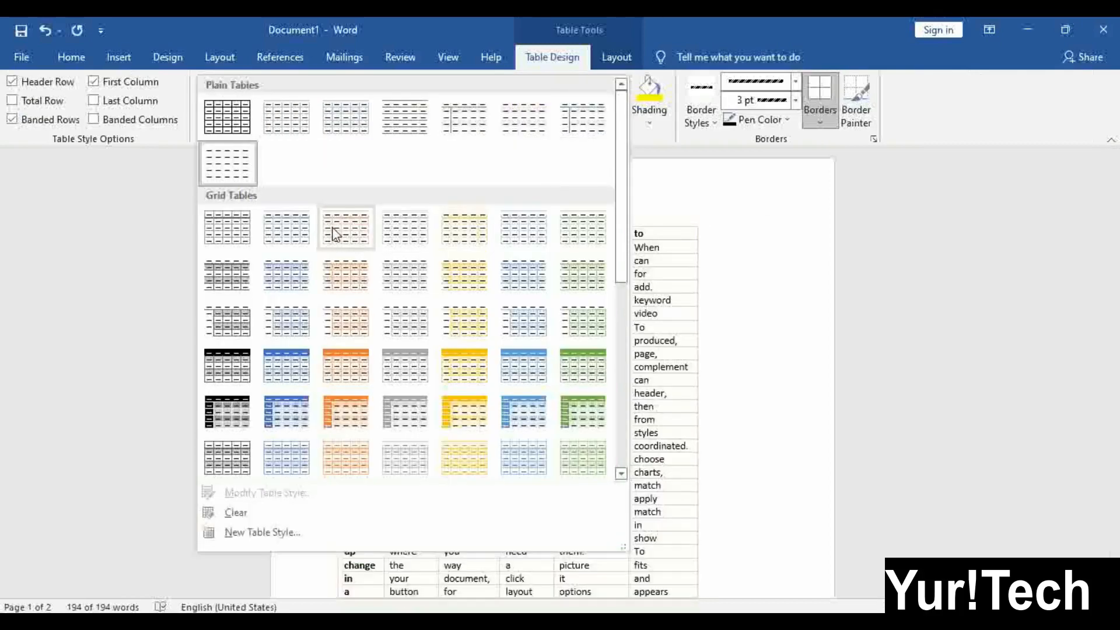
pyautogui.click(353, 230)
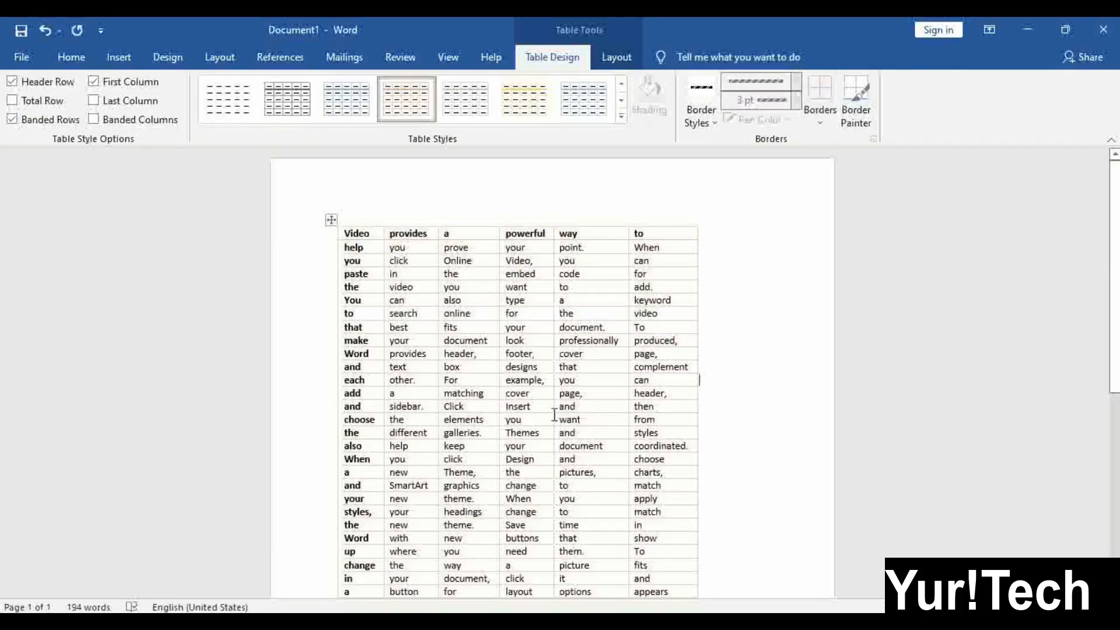
pyautogui.click(442, 274)
pyautogui.click(329, 220)
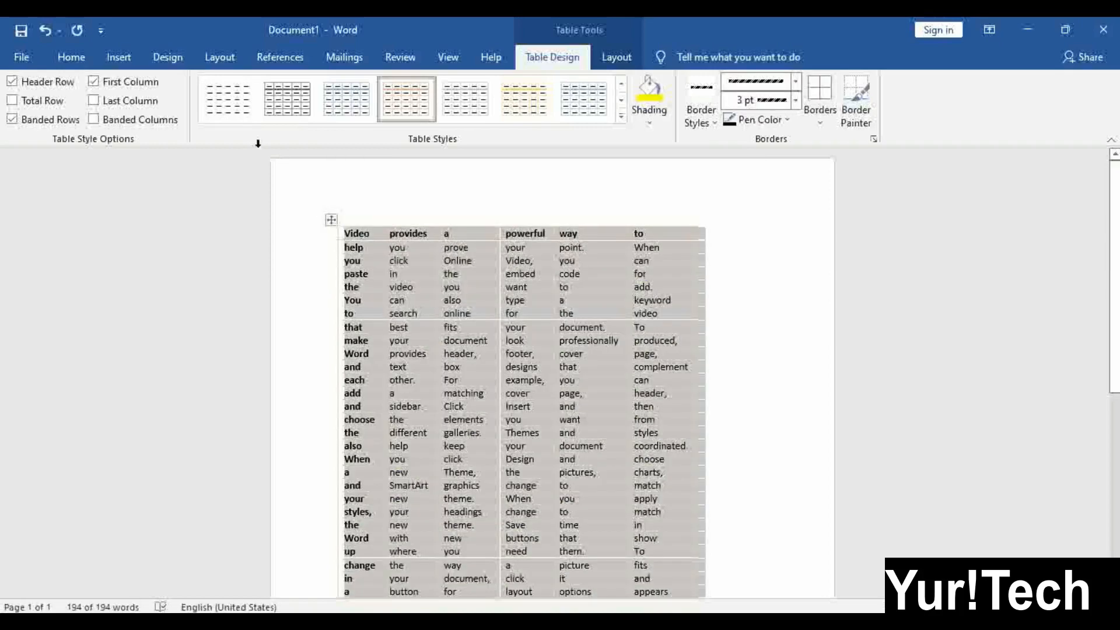
pyautogui.click(230, 102)
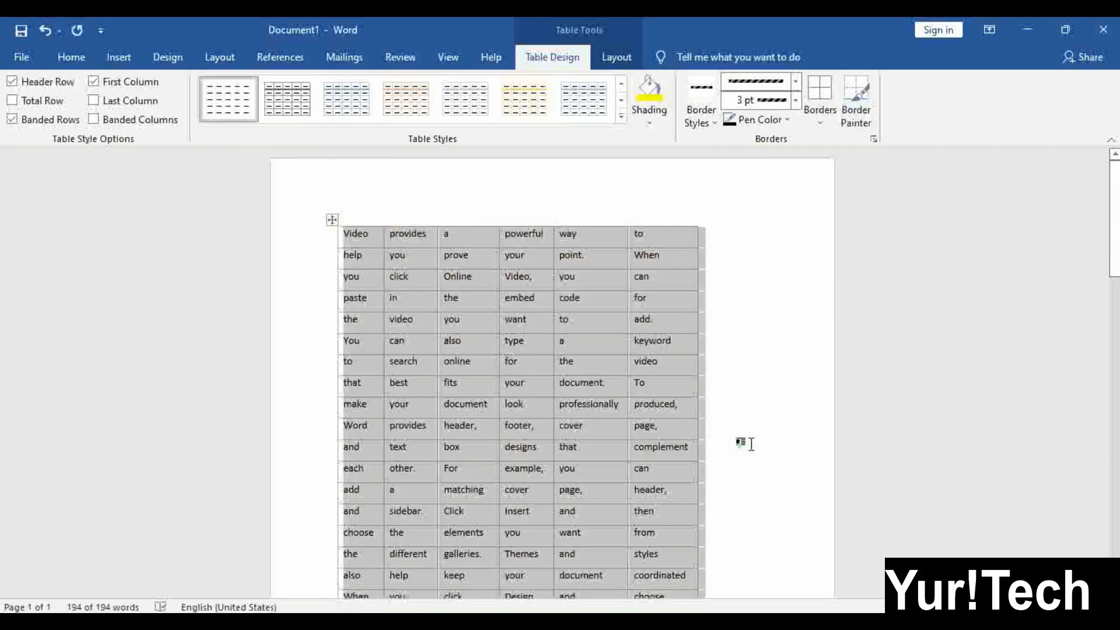
pyautogui.click(743, 446)
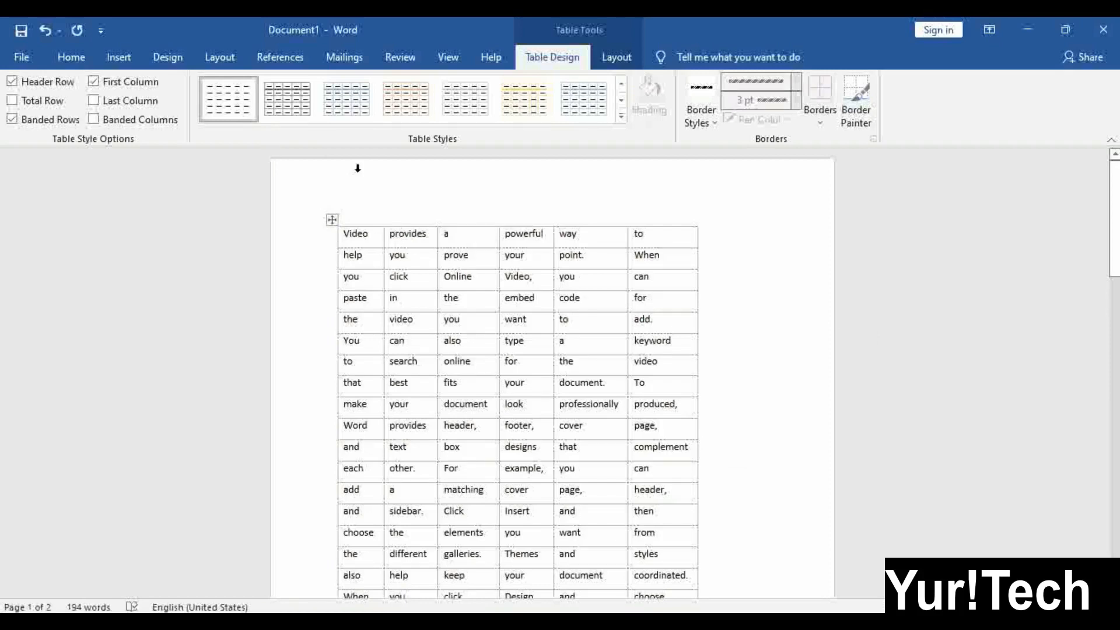
# Turn off View Gridlines on the Layout tab and scroll to check the line-free table
pyautogui.click(615, 58)
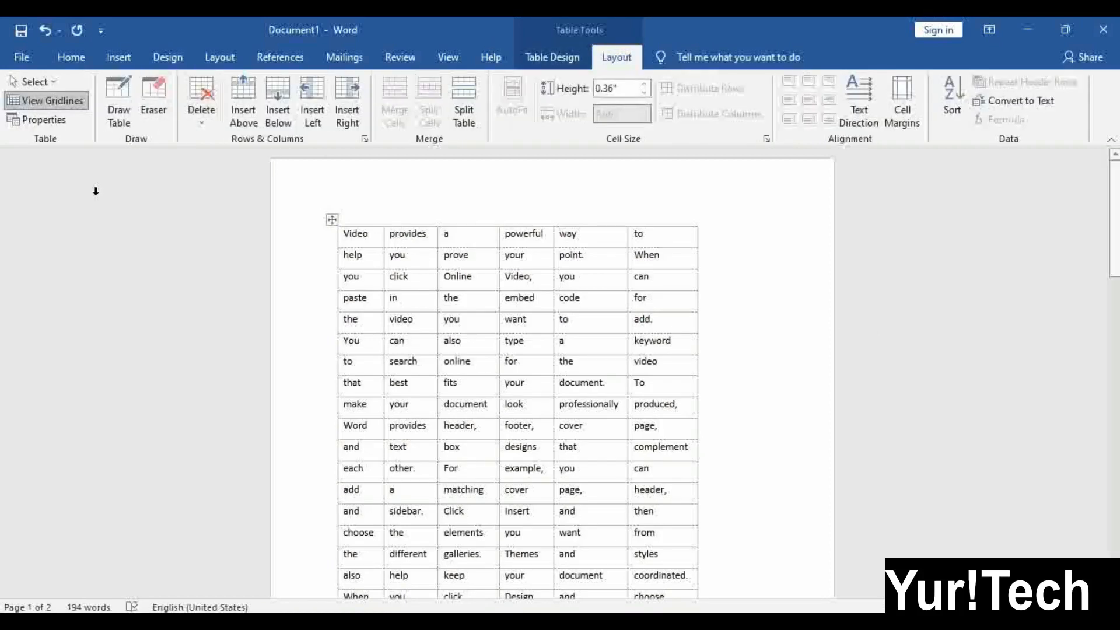
pyautogui.click(47, 99)
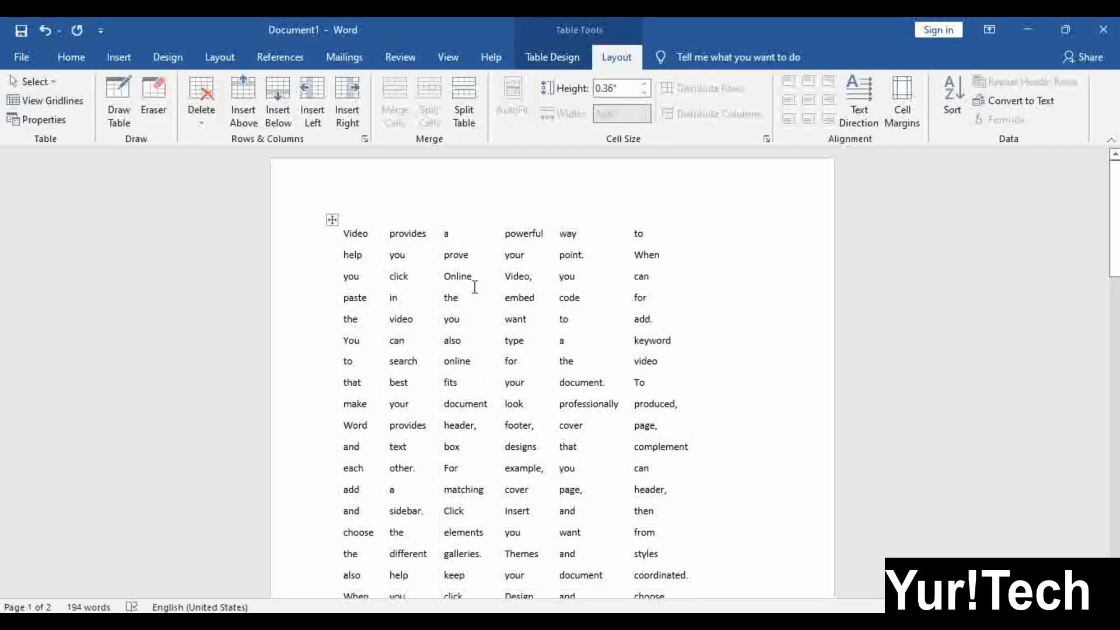
pyautogui.scroll(-6, 576, 435)
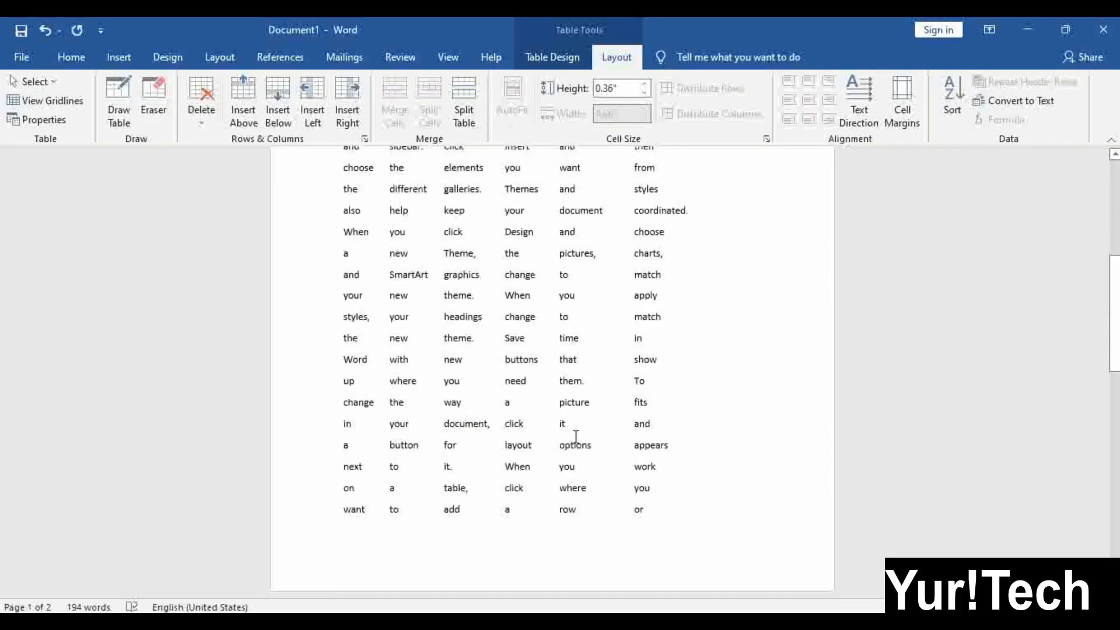
pyautogui.scroll(2, 576, 437)
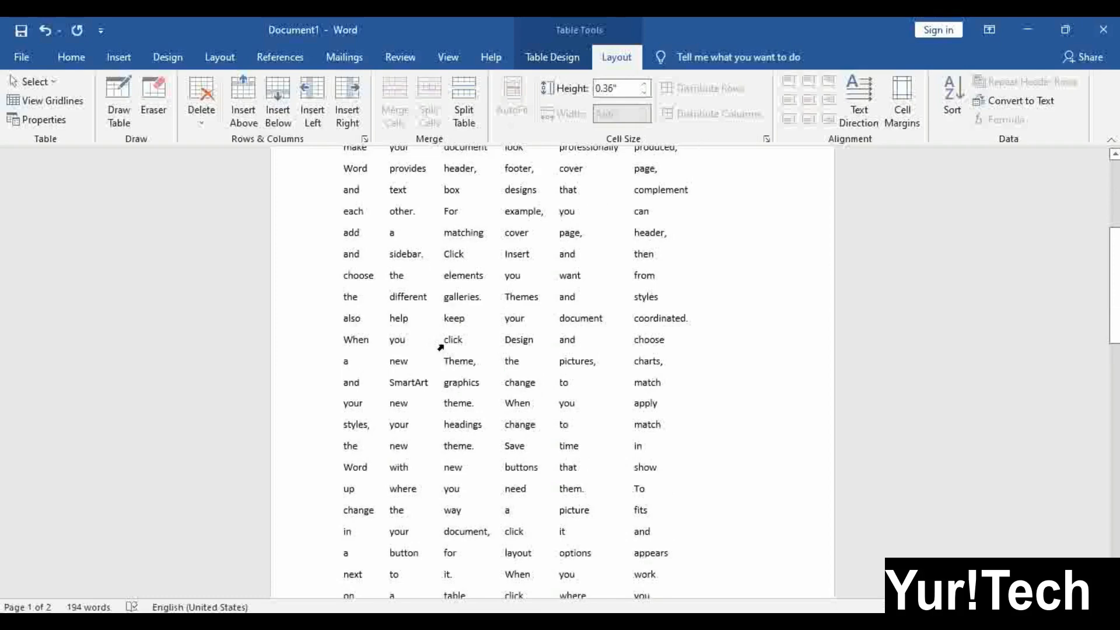
pyautogui.scroll(4, 443, 350)
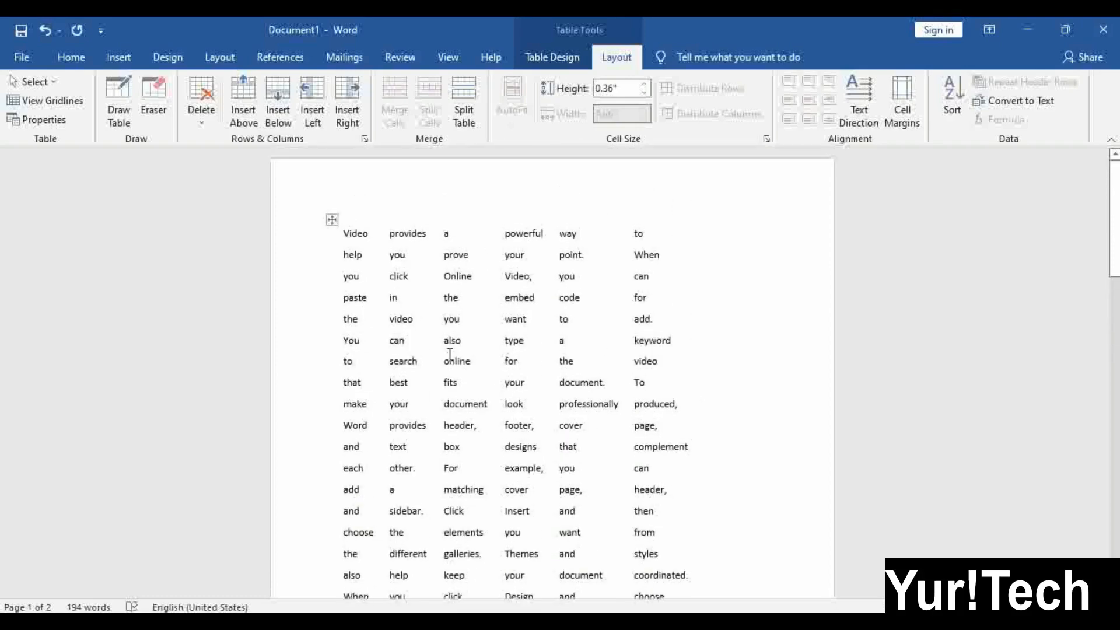
pyautogui.click(548, 58)
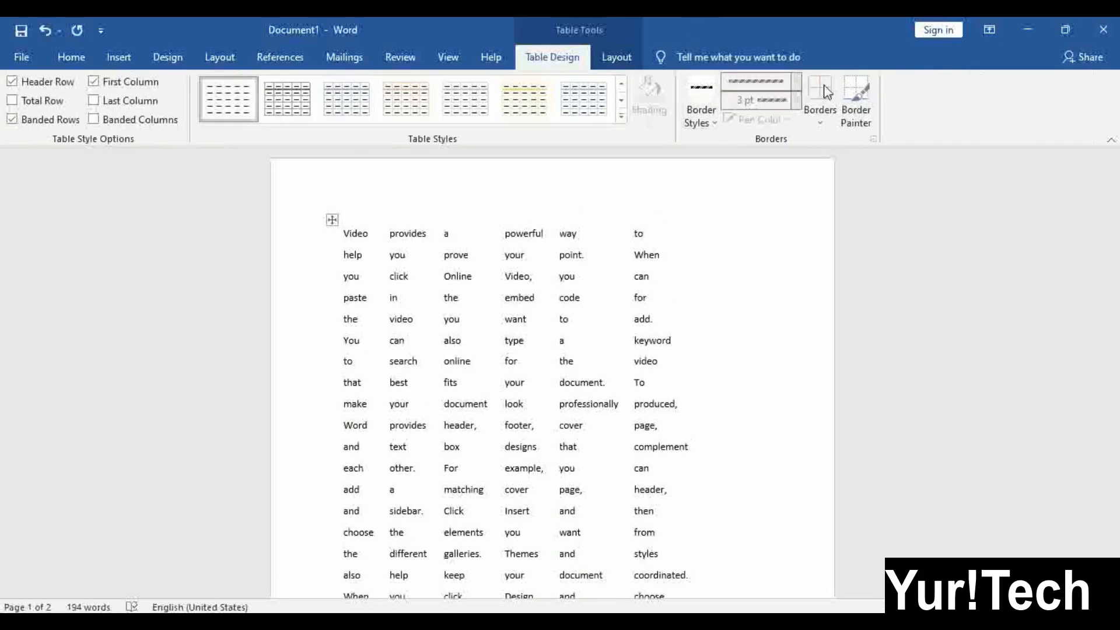
pyautogui.click(436, 363)
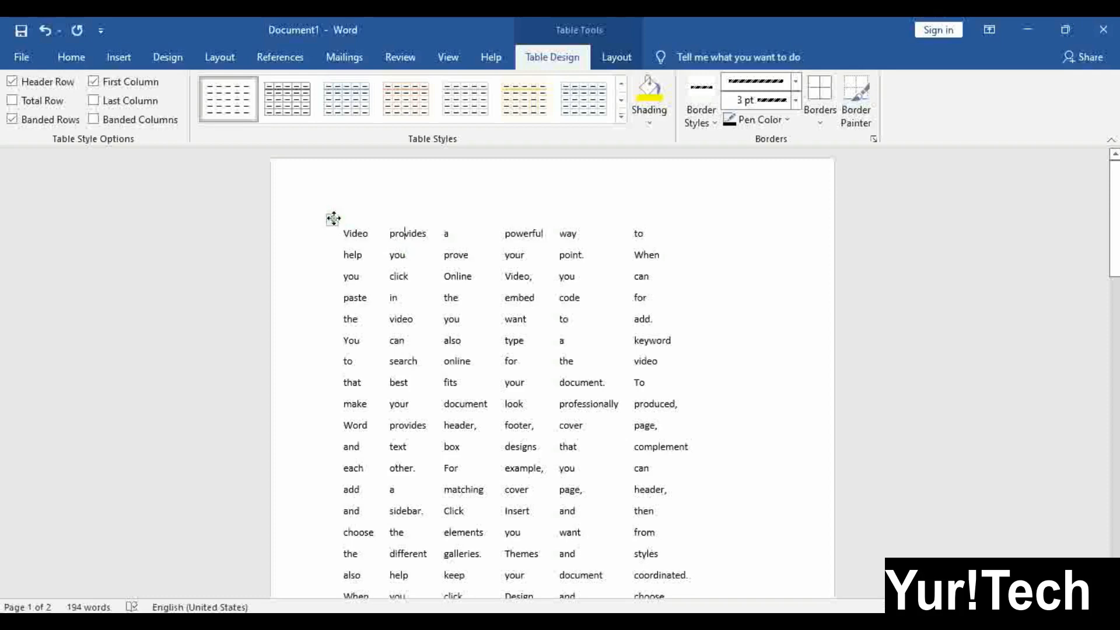
# With the caret in the table, turn View Gridlines back on so every cell is outlined
pyautogui.click(332, 220)
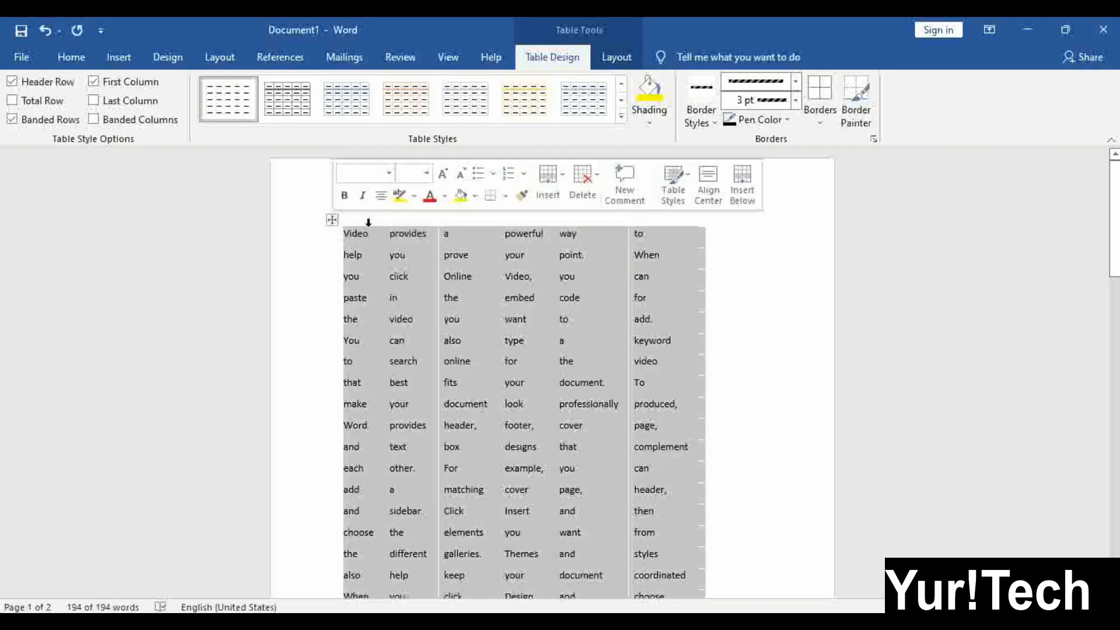
pyautogui.doubleClick(516, 319)
pyautogui.click(574, 201)
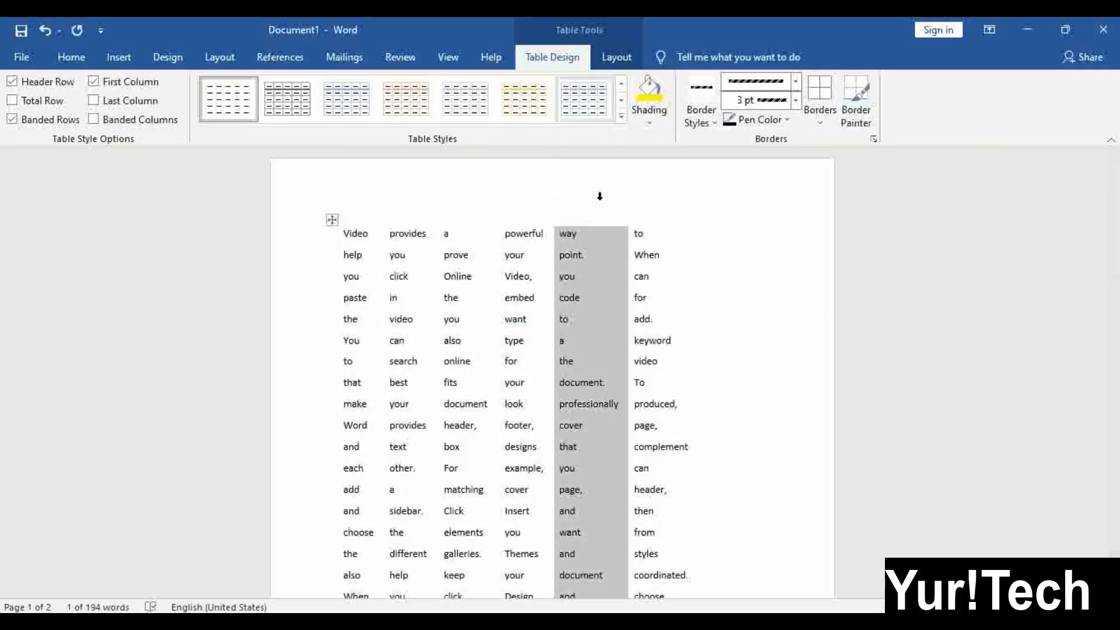
pyautogui.click(530, 297)
pyautogui.click(615, 61)
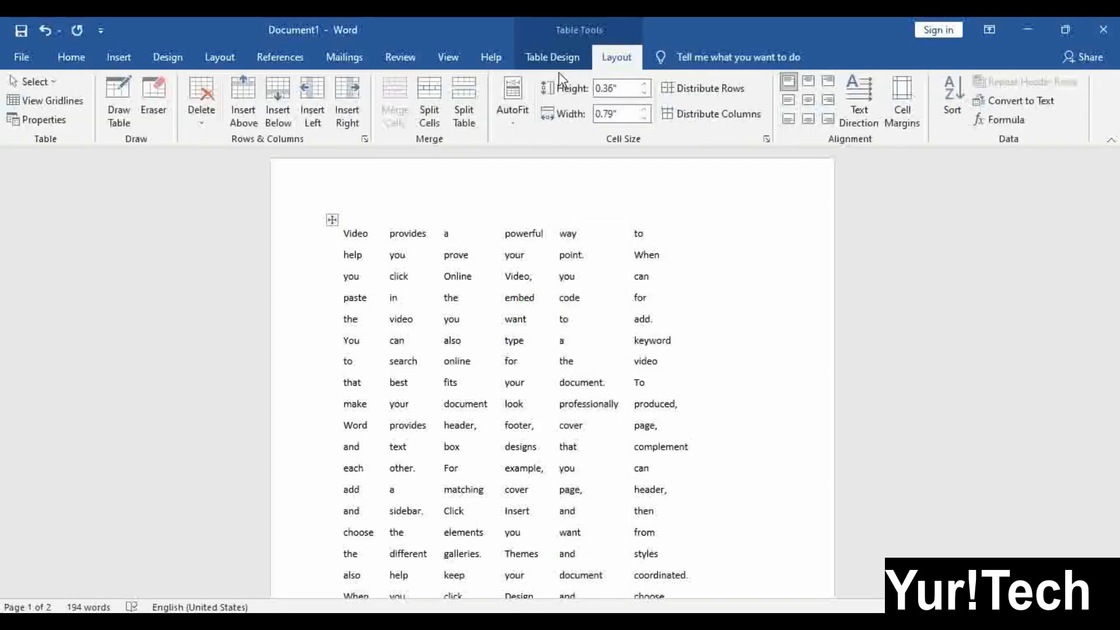
pyautogui.click(54, 101)
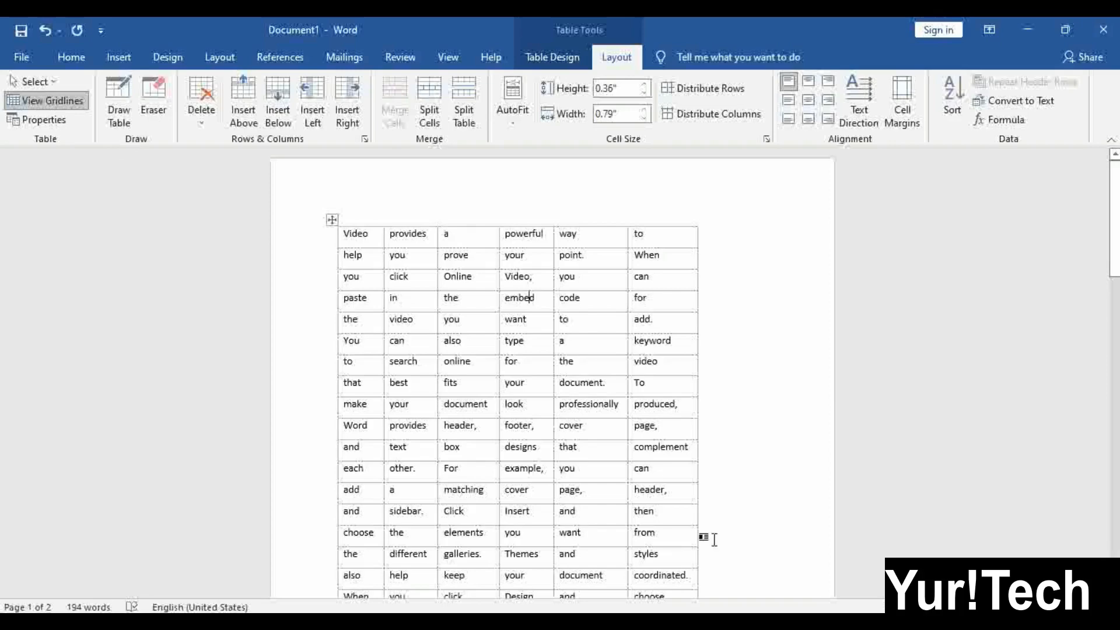
pyautogui.scroll(-3, 668, 408)
pyautogui.scroll(3, 520, 270)
# Paint a hatched 3 pt border under the second row with Border Painter, then turn off gridlines
pyautogui.click(552, 56)
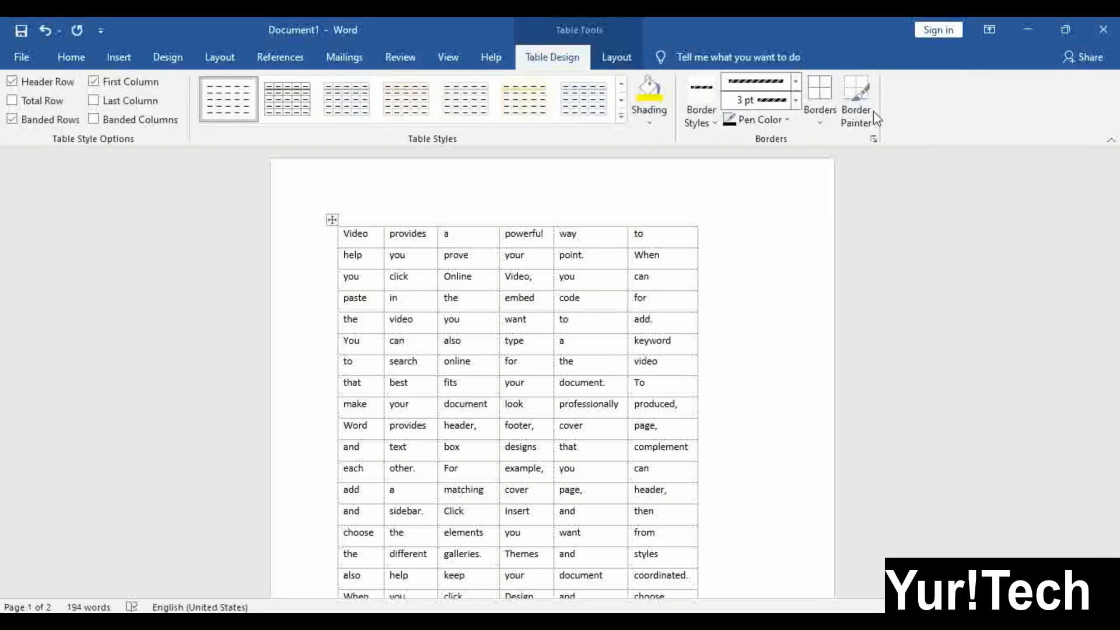
pyautogui.click(858, 105)
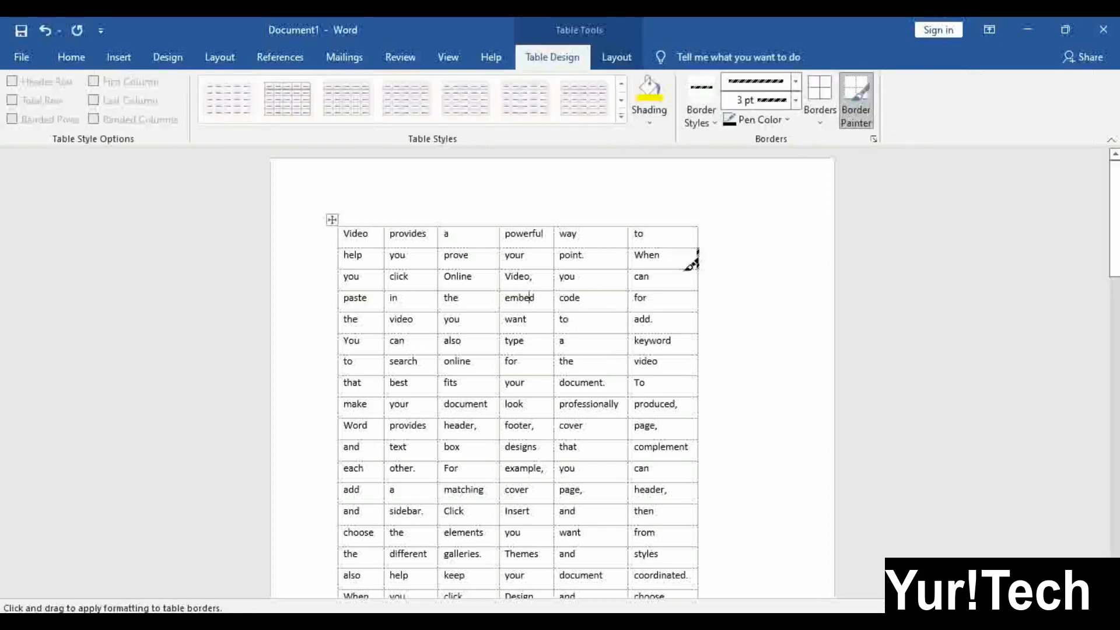
pyautogui.moveTo(694, 260)
pyautogui.mouseDown()
pyautogui.moveTo(620, 280)
pyautogui.moveTo(430, 257)
pyautogui.moveTo(383, 263)
pyautogui.mouseUp()
pyautogui.click(866, 109)
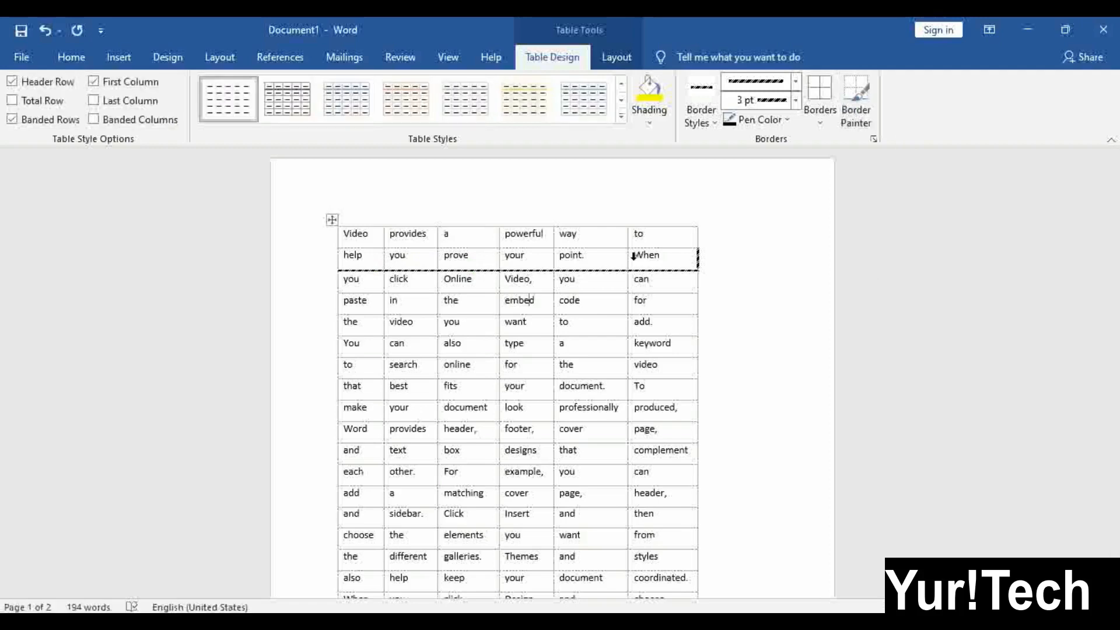
pyautogui.click(617, 57)
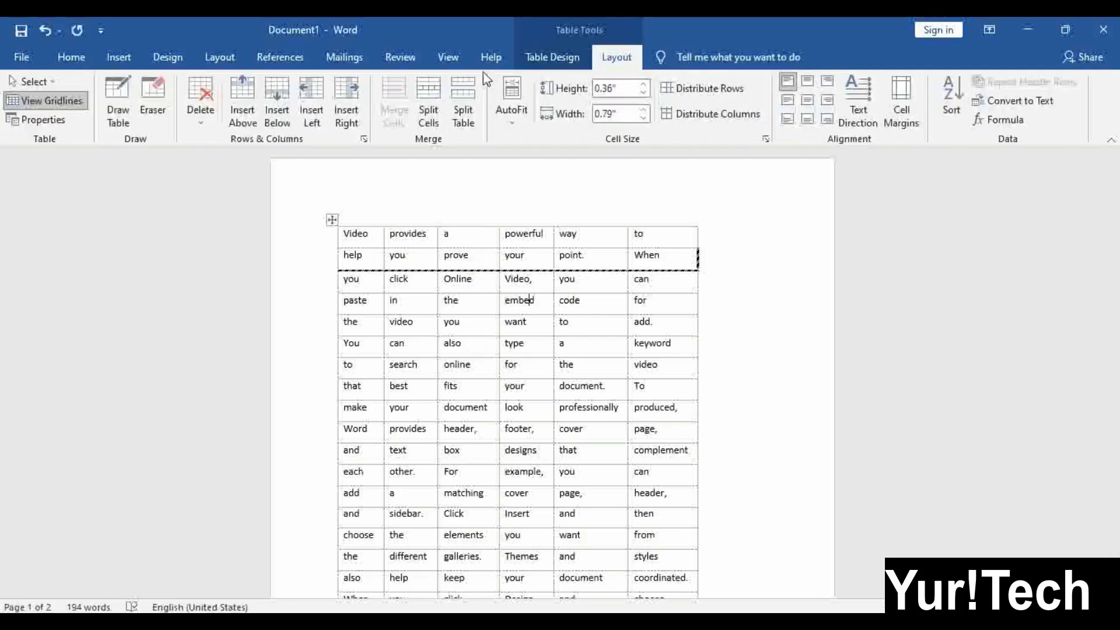
pyautogui.click(42, 104)
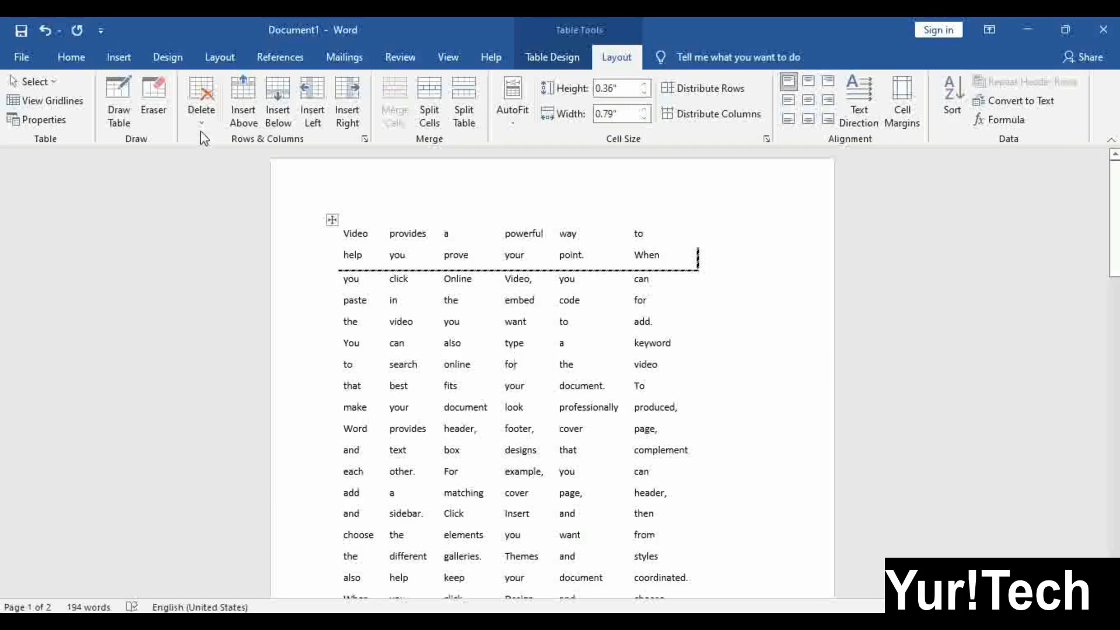
# Put the cursor on the line after the word table on page 2 and add a blank line
pyautogui.scroll(-5, 522, 379)
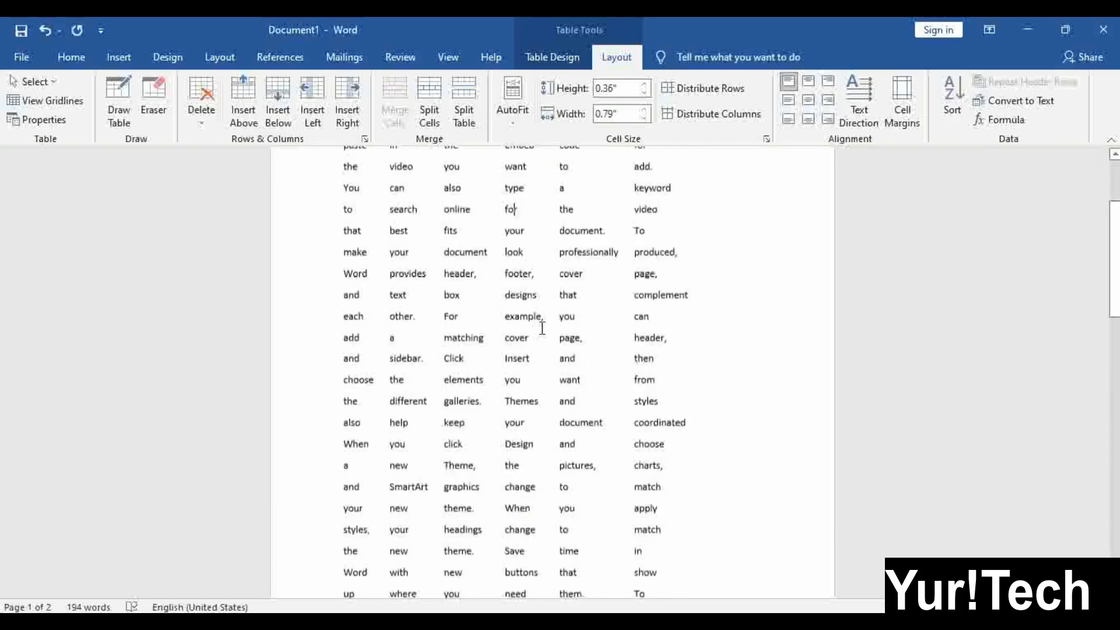
pyautogui.scroll(-5, 523, 377)
pyautogui.click(495, 430)
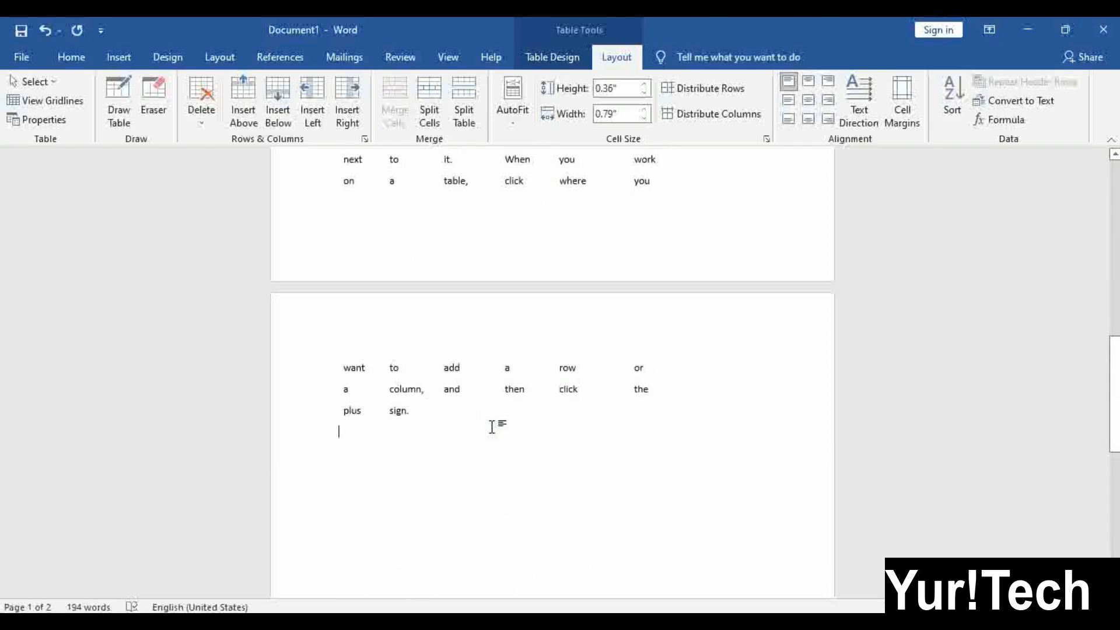
pyautogui.click(418, 368)
pyautogui.click(471, 500)
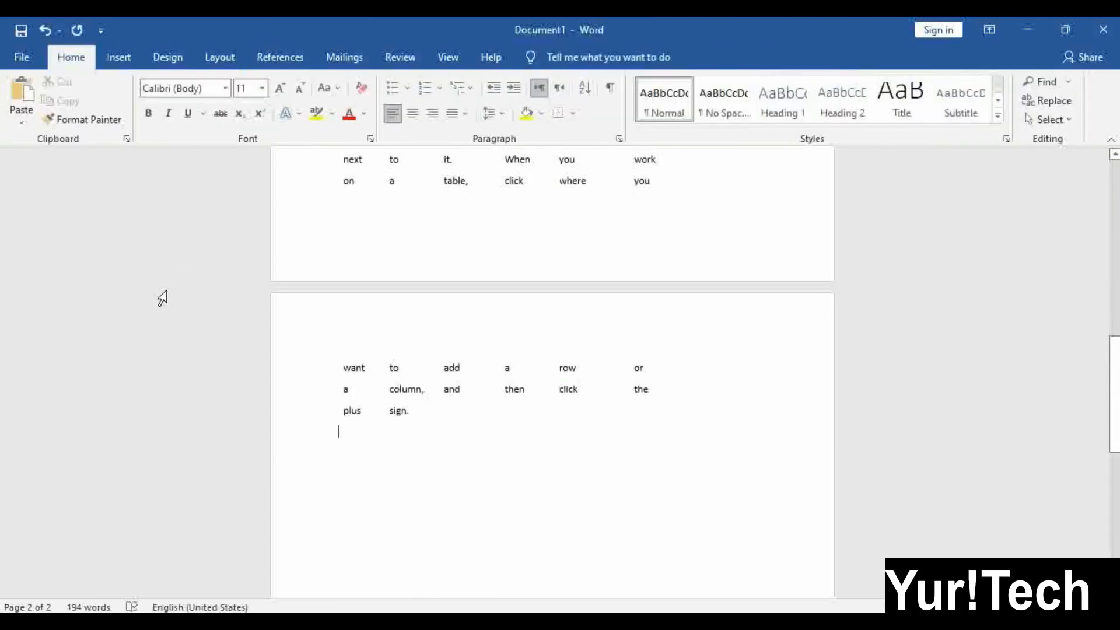
pyautogui.click(117, 56)
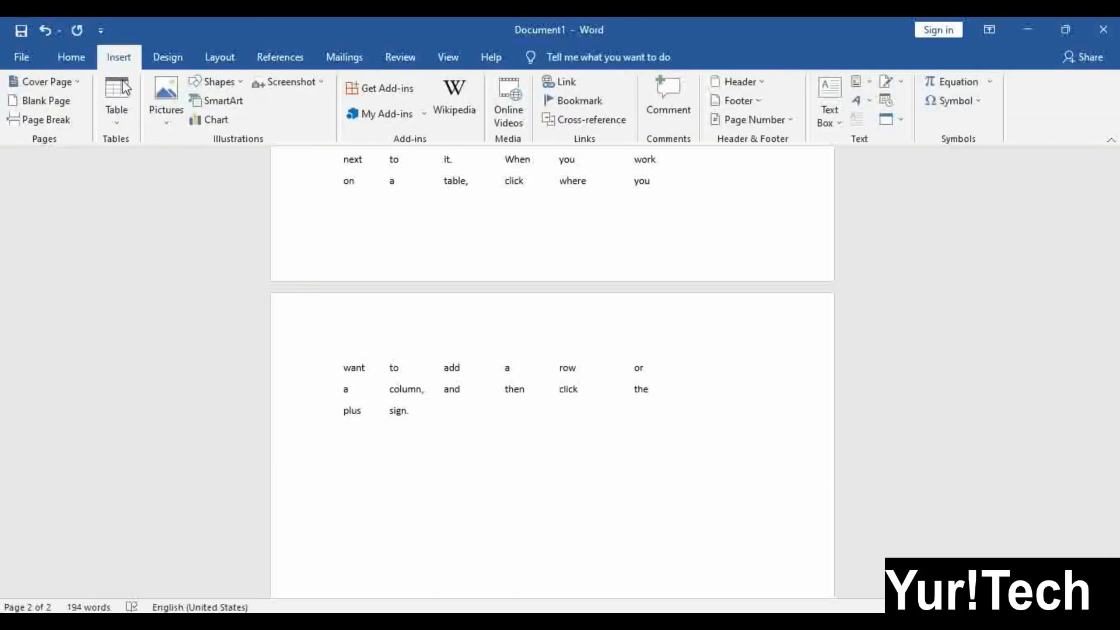
pyautogui.click(119, 114)
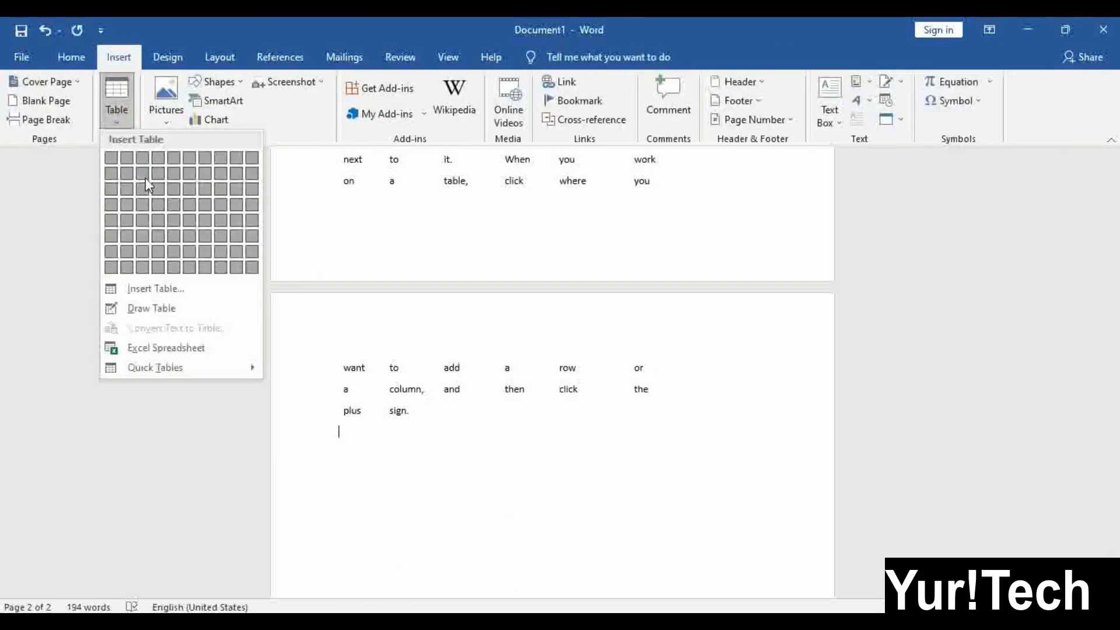
pyautogui.click(547, 453)
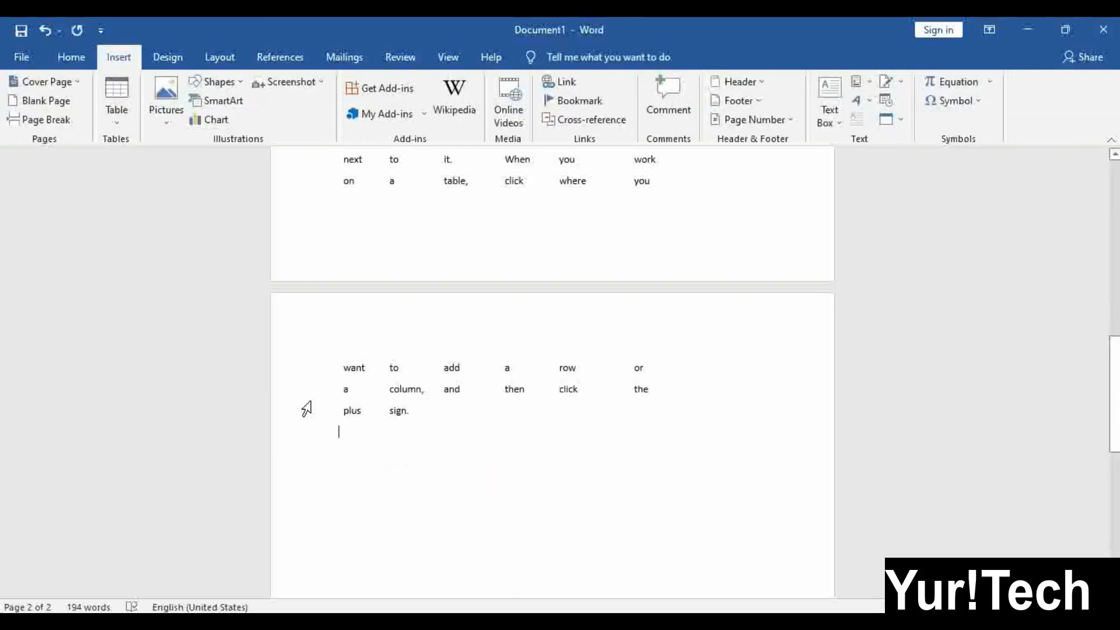
pyautogui.scroll(-3, 450, 437)
pyautogui.press('Return')
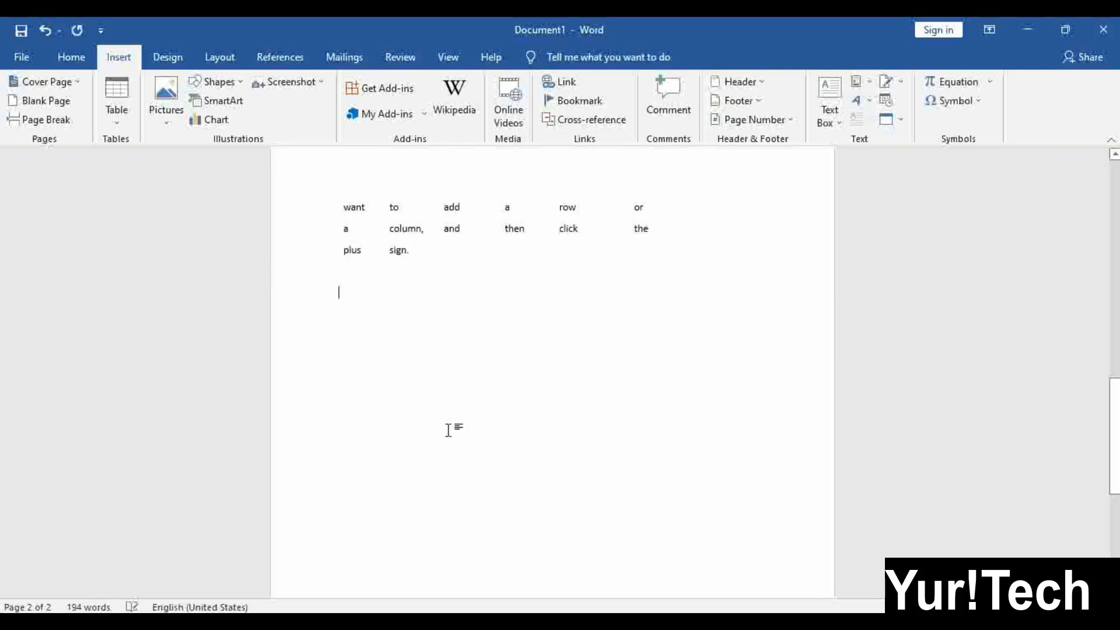
# Insert a 3-column by 2-row table, enlarge its cells and drag it lower toward the page centre
pyautogui.click(121, 123)
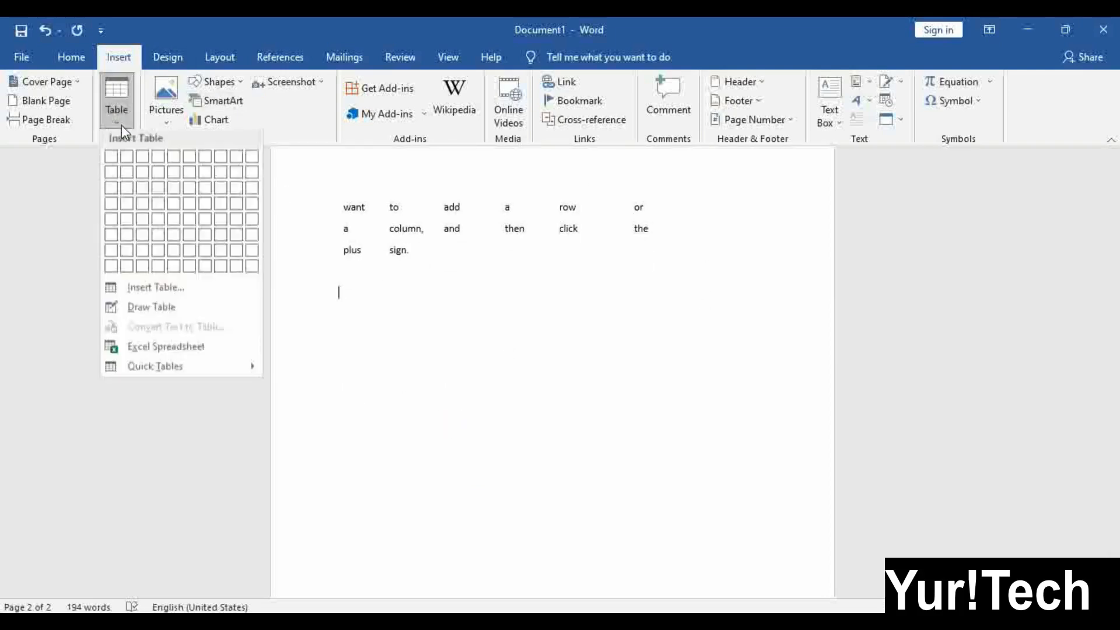
pyautogui.click(143, 184)
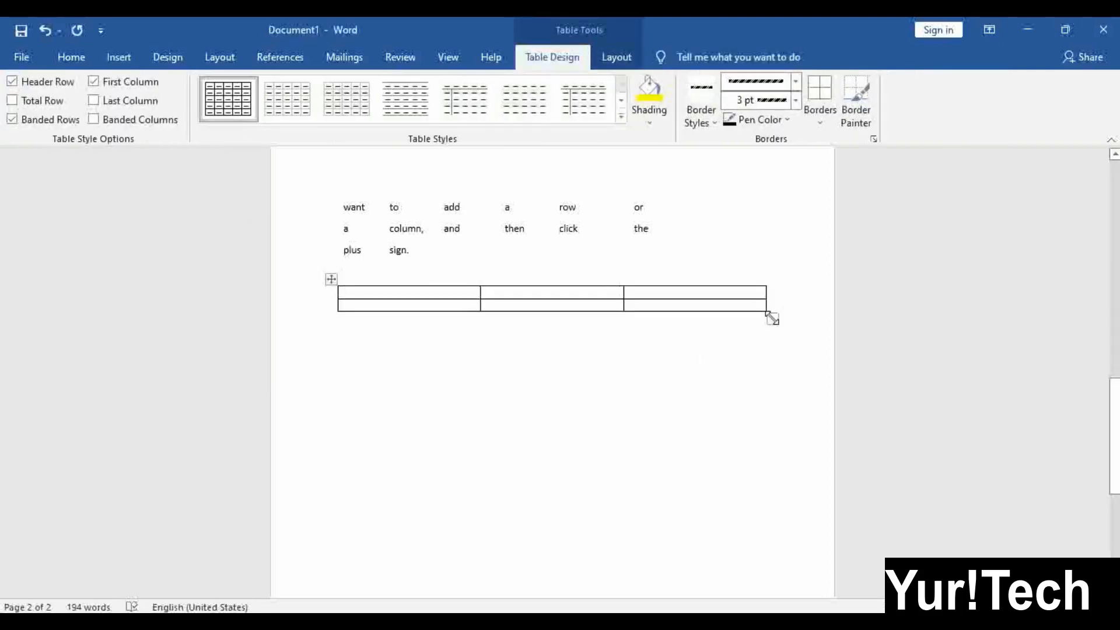
pyautogui.moveTo(771, 318); pyautogui.dragTo(513, 342)
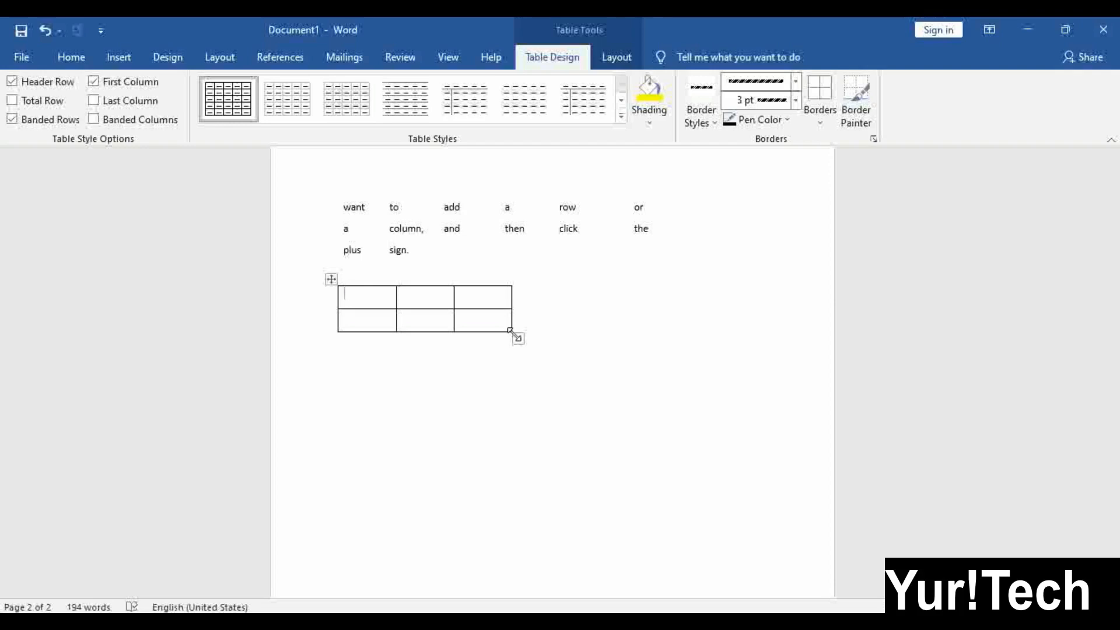
pyautogui.moveTo(511, 331); pyautogui.dragTo(528, 352)
pyautogui.moveTo(332, 279); pyautogui.dragTo(450, 359)
pyautogui.click(425, 322)
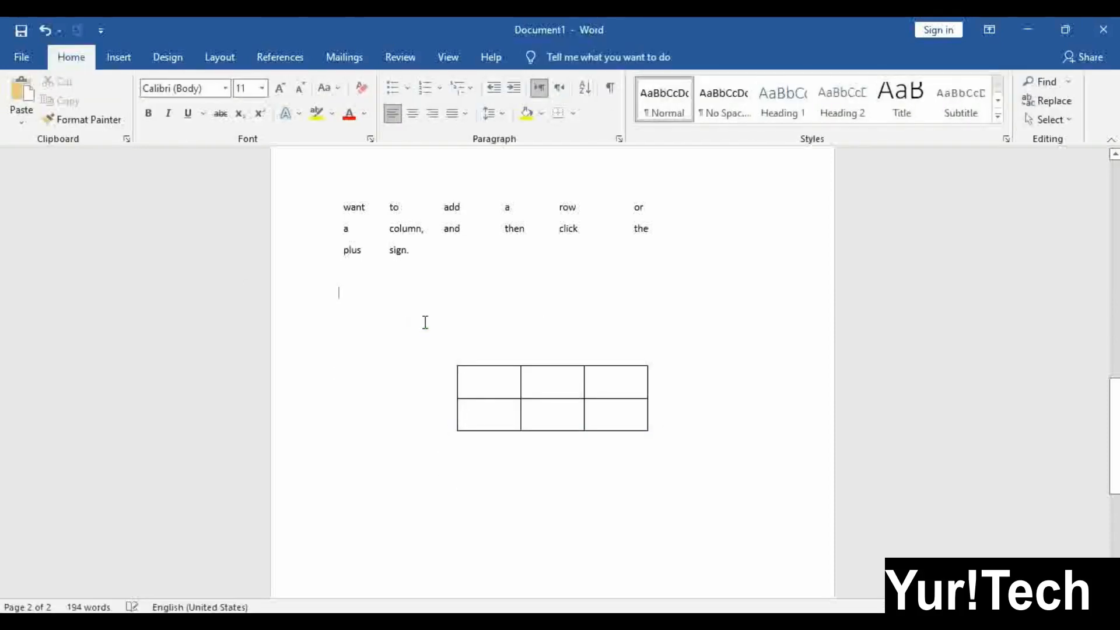
# Generate two sample paragraphs with =rand(2) and drag the 3x2 table up into them
pyautogui.write('=rand(2')
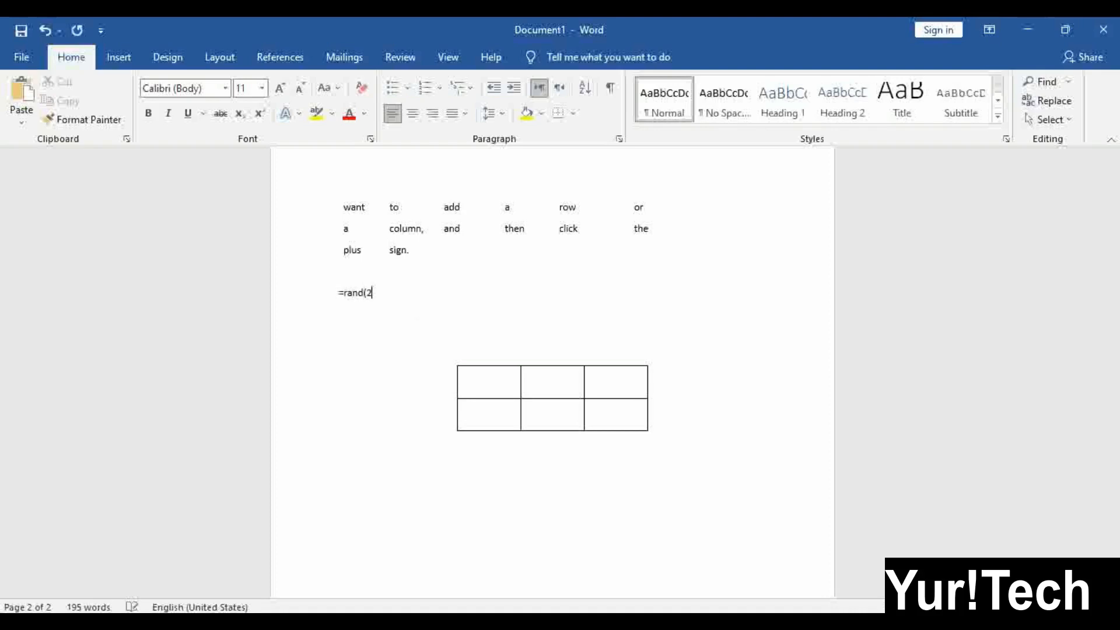
pyautogui.write(')')
pyautogui.press('Return')
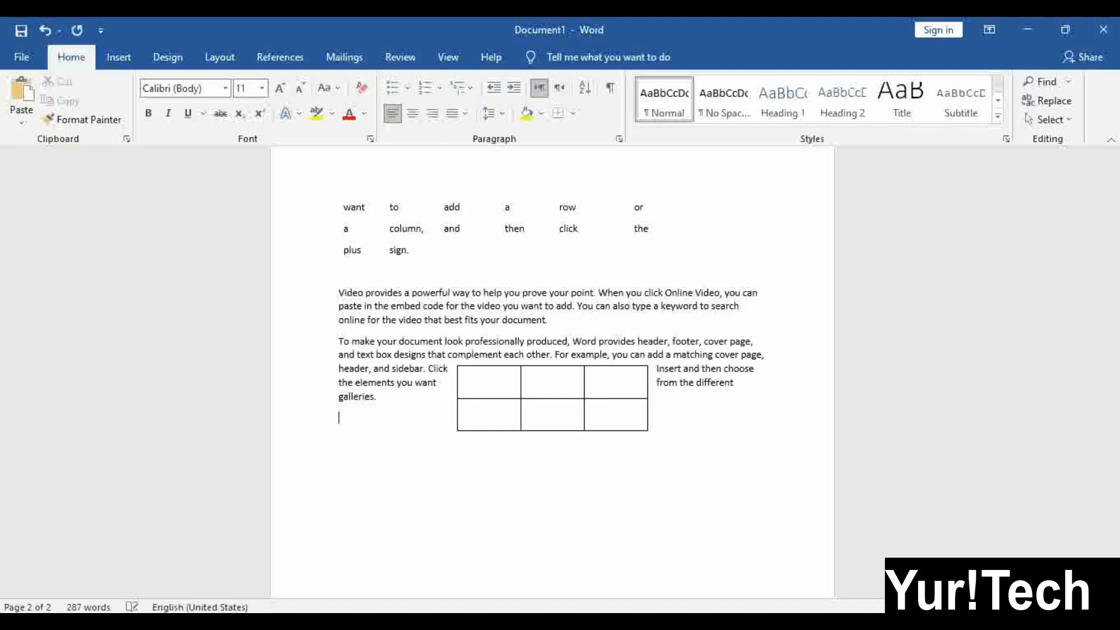
pyautogui.click(590, 395)
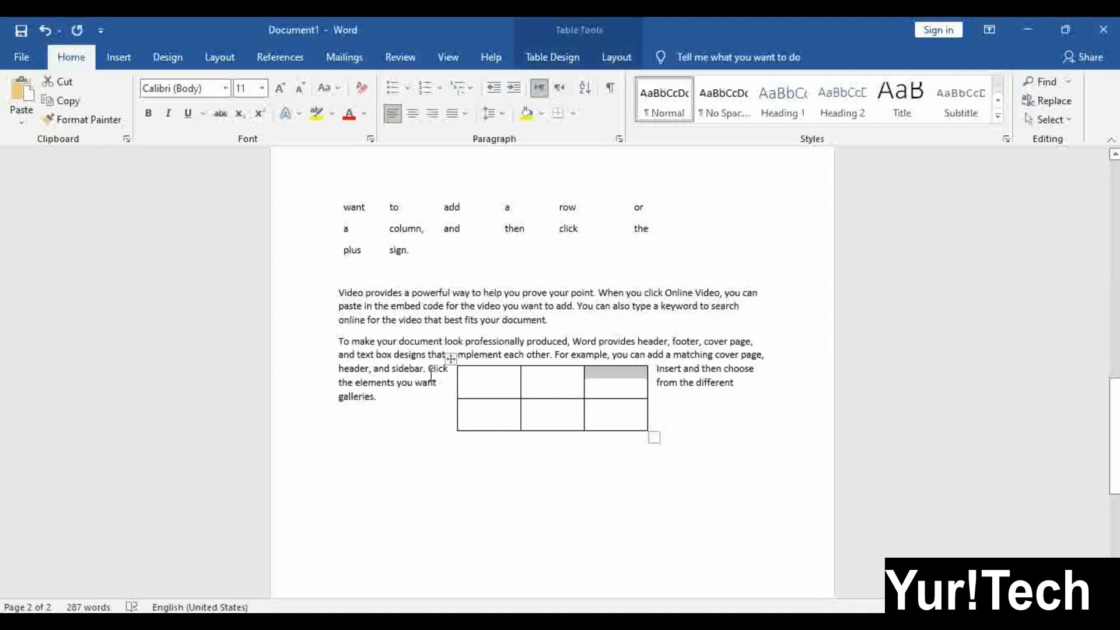
pyautogui.moveTo(451, 359); pyautogui.dragTo(451, 313)
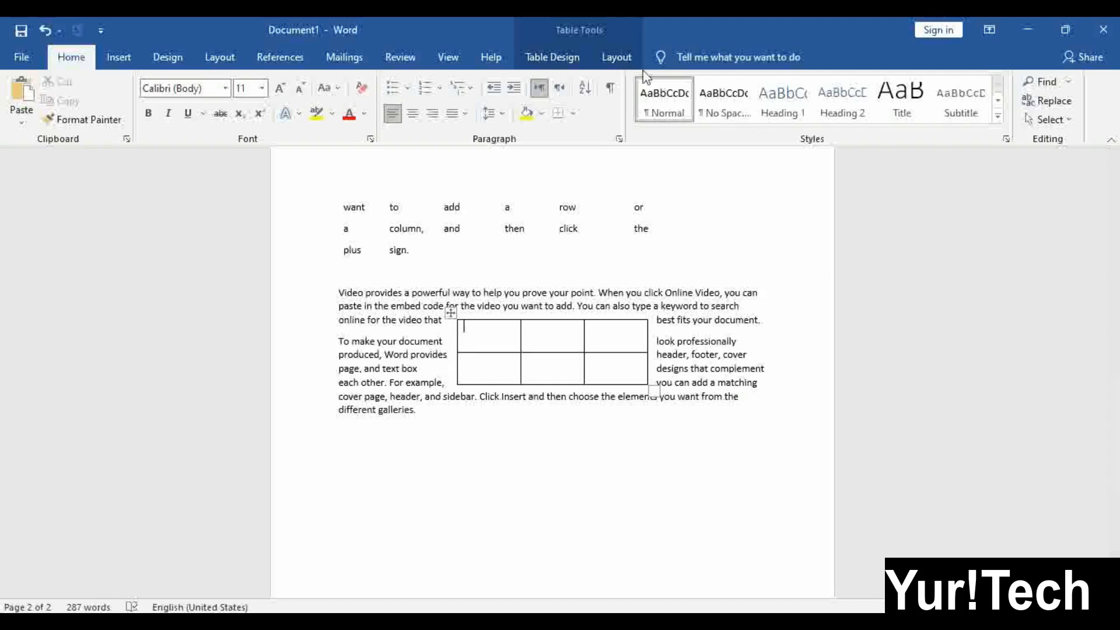
# In Table Properties, give the small table no text wrapping and centre alignment
pyautogui.click(625, 55)
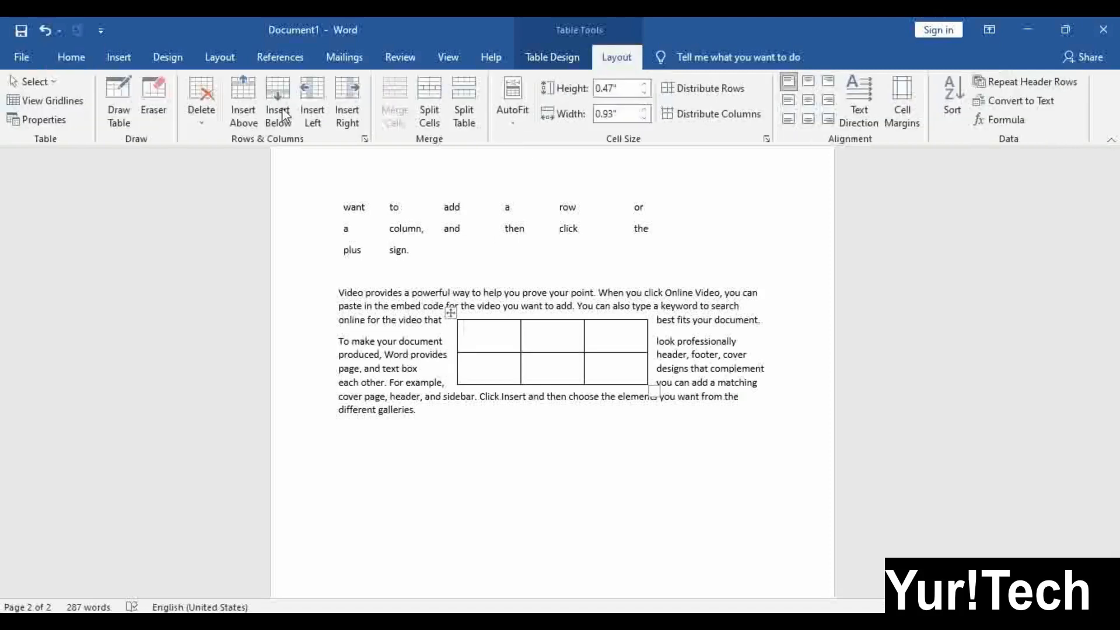
pyautogui.click(44, 120)
pyautogui.click(607, 327)
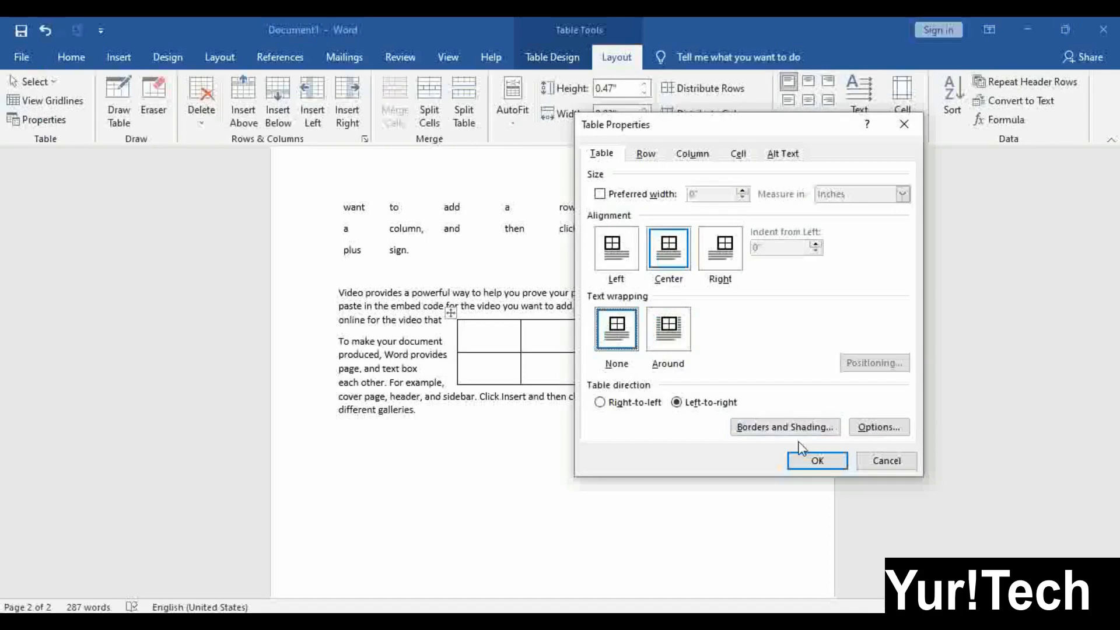
pyautogui.click(817, 461)
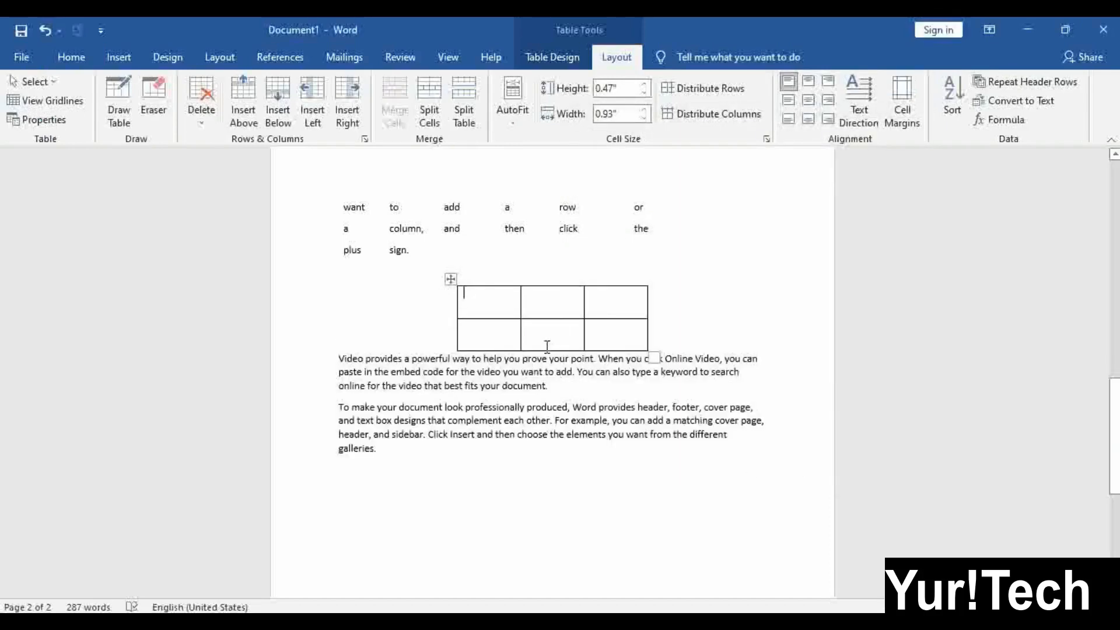
pyautogui.click(39, 120)
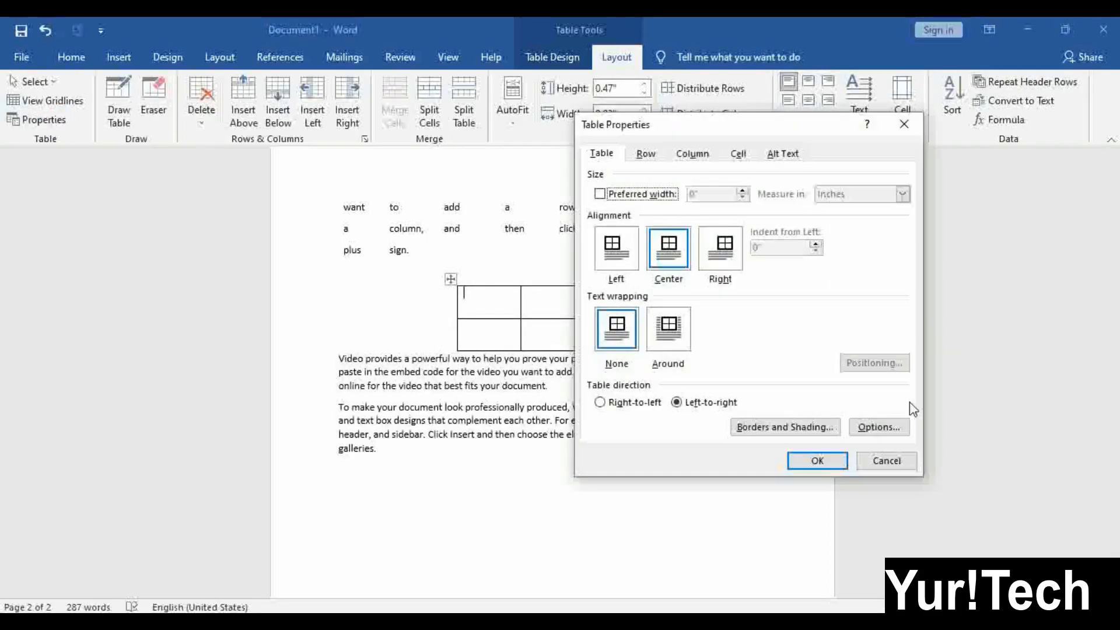
pyautogui.click(710, 258)
pyautogui.click(674, 270)
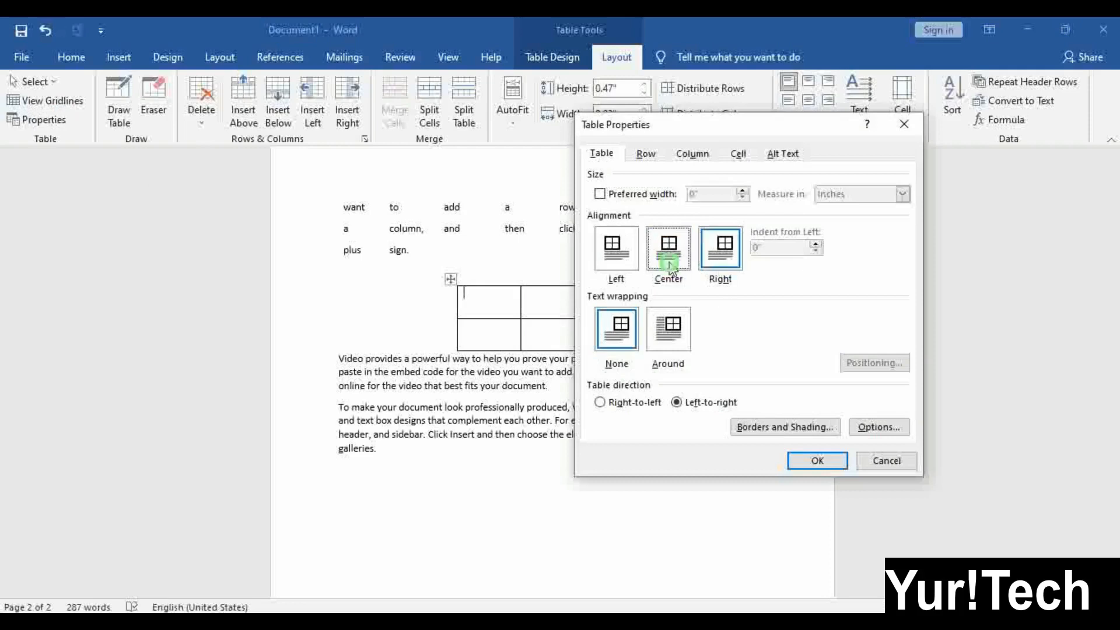
pyautogui.click(817, 461)
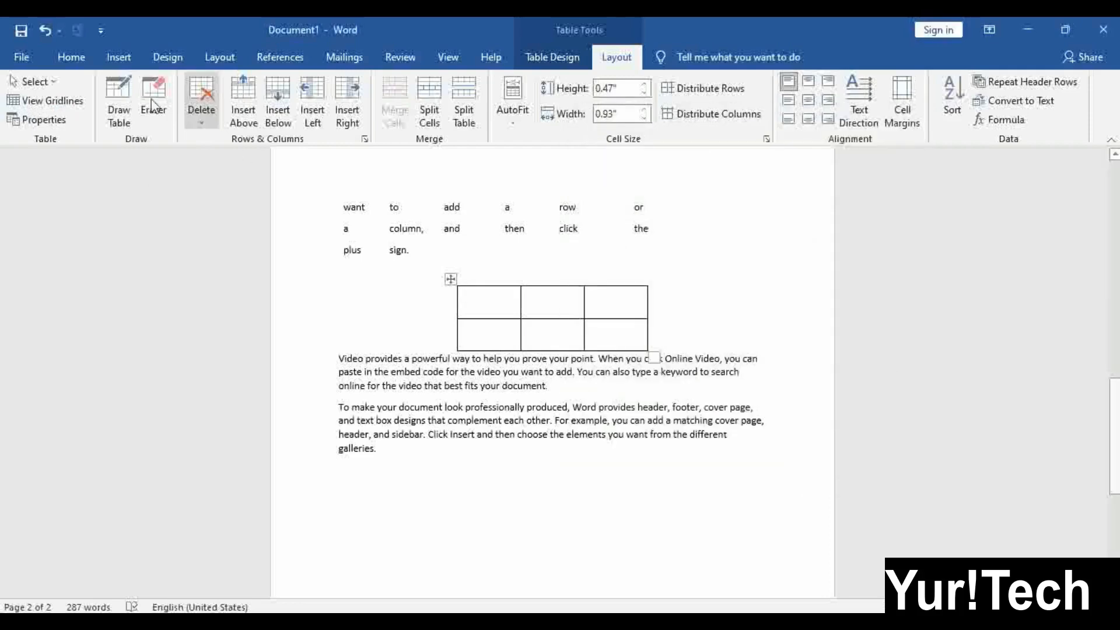
# Set the table's wrapping to Around, then select the whole table and delete it
pyautogui.click(49, 125)
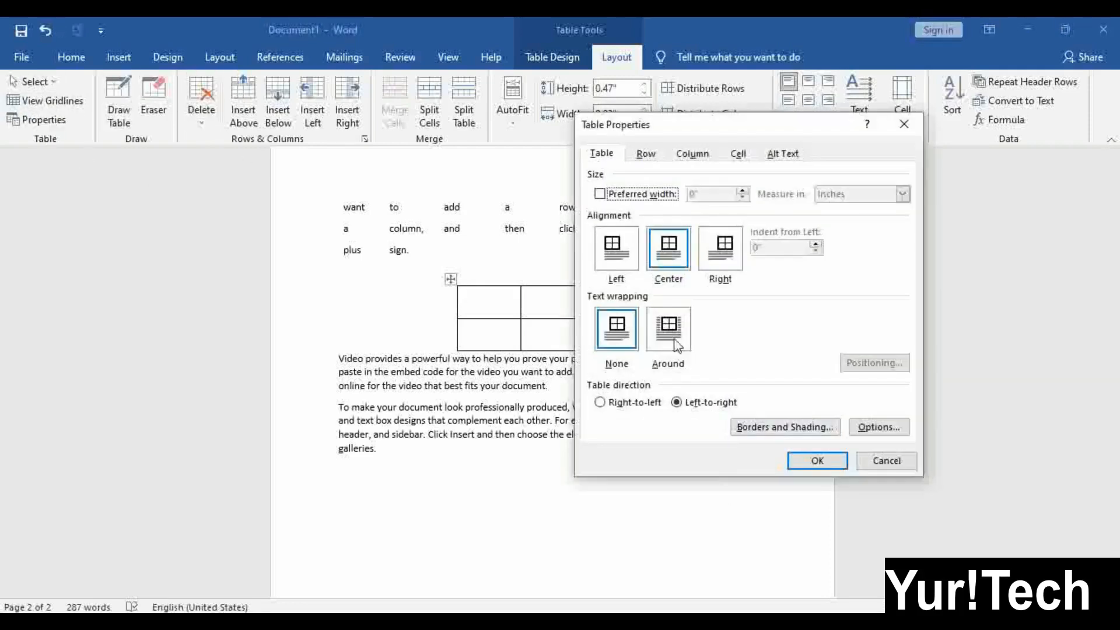
pyautogui.click(676, 340)
pyautogui.click(808, 464)
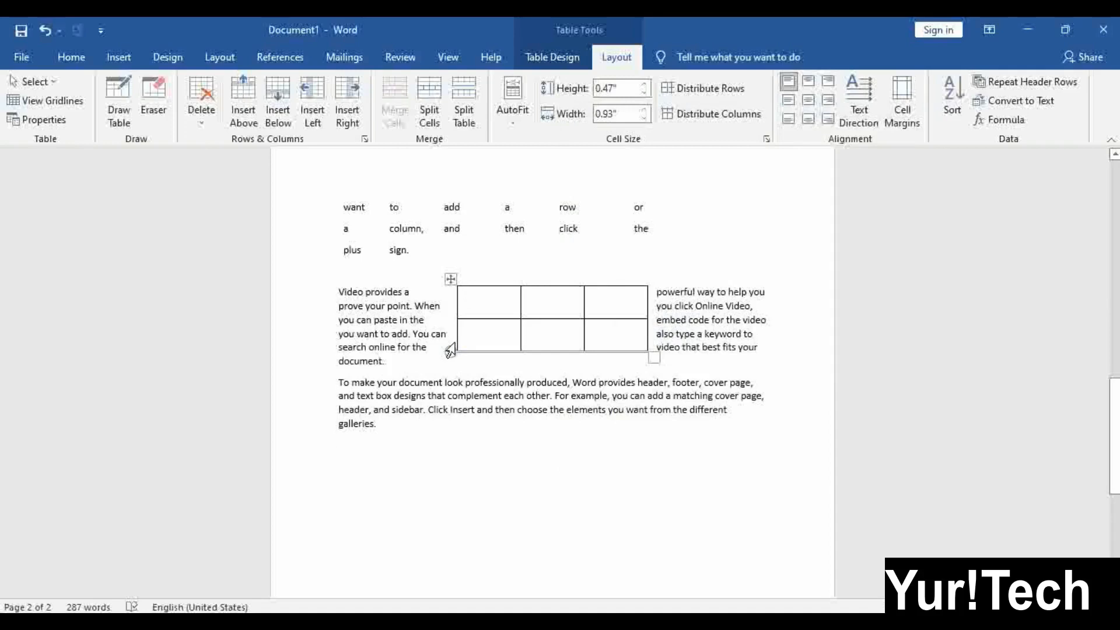
pyautogui.click(450, 280)
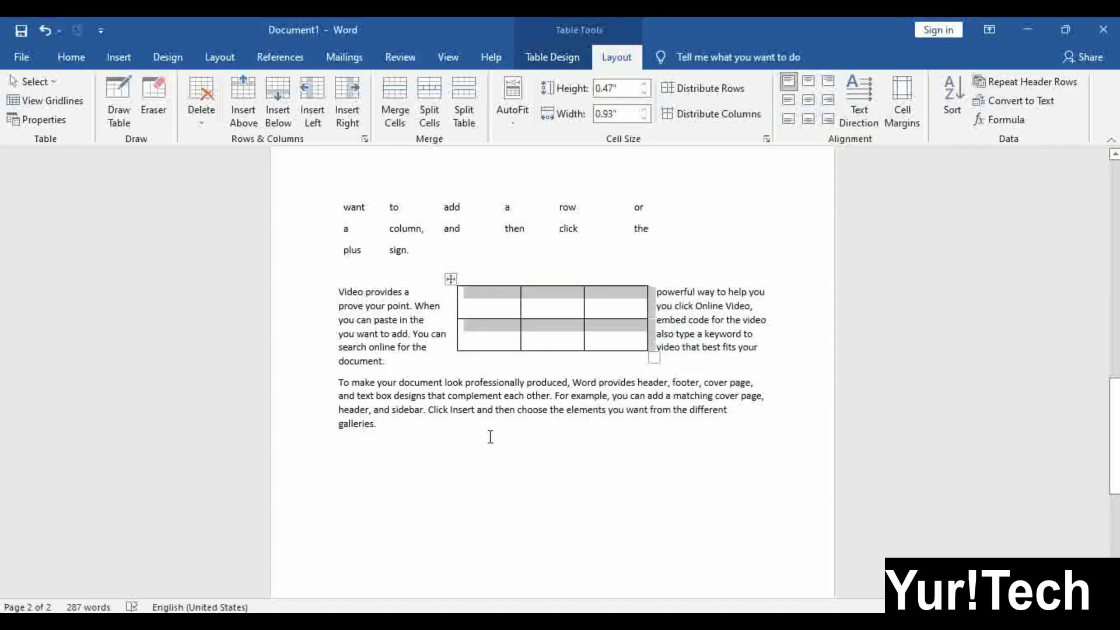
pyautogui.press('BackSpace')
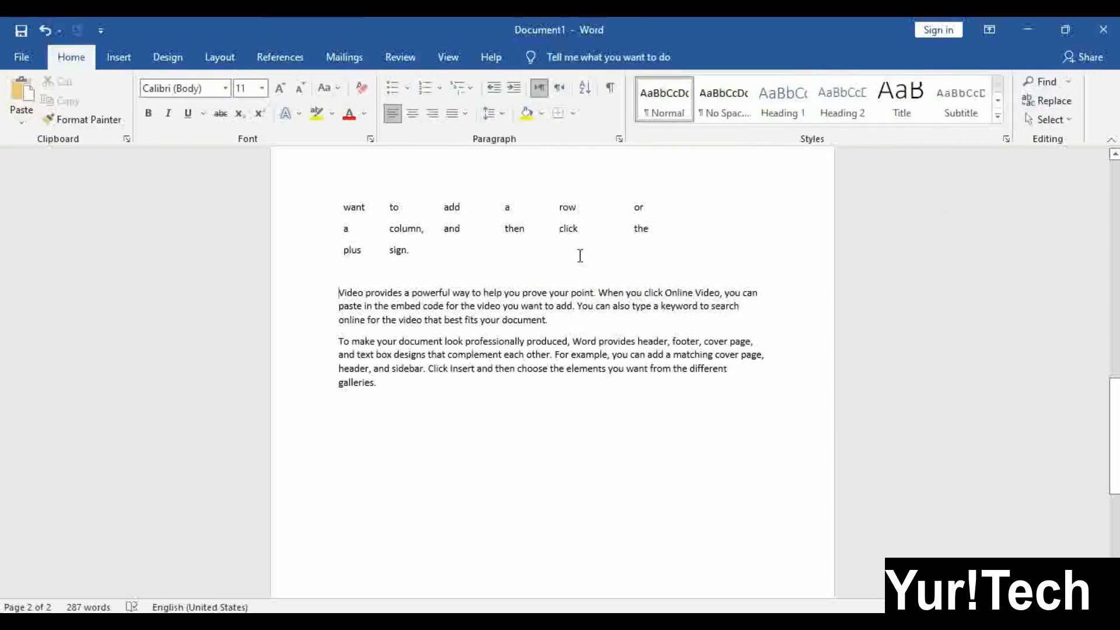
# Insert a 3x2 table after 'you want to add.' and drag it to about half the text width
pyautogui.click(577, 304)
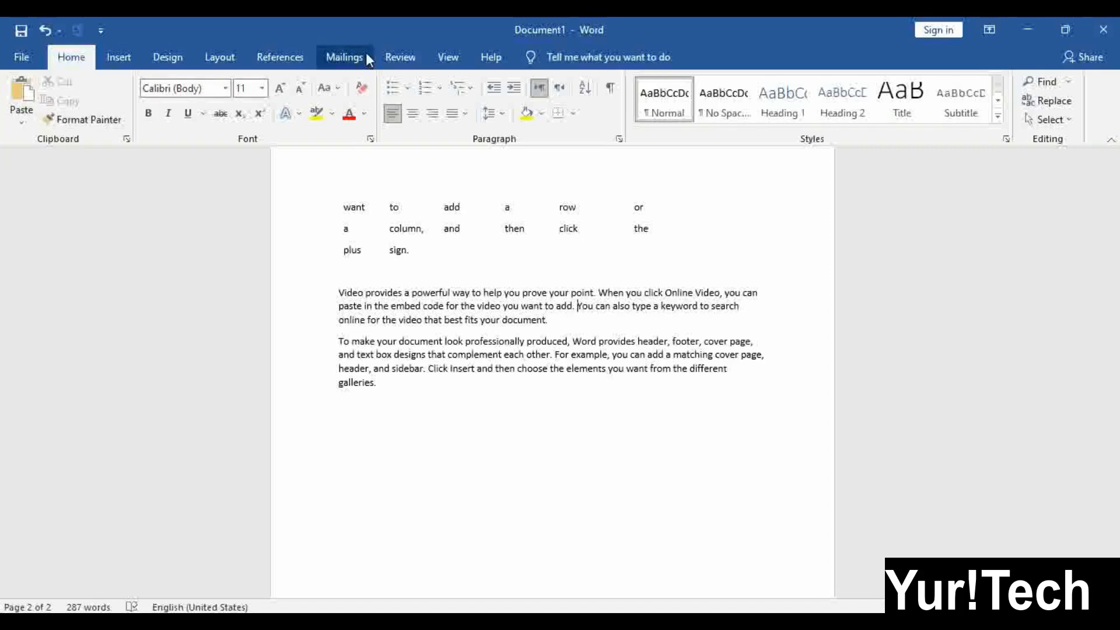
pyautogui.click(108, 55)
pyautogui.click(115, 96)
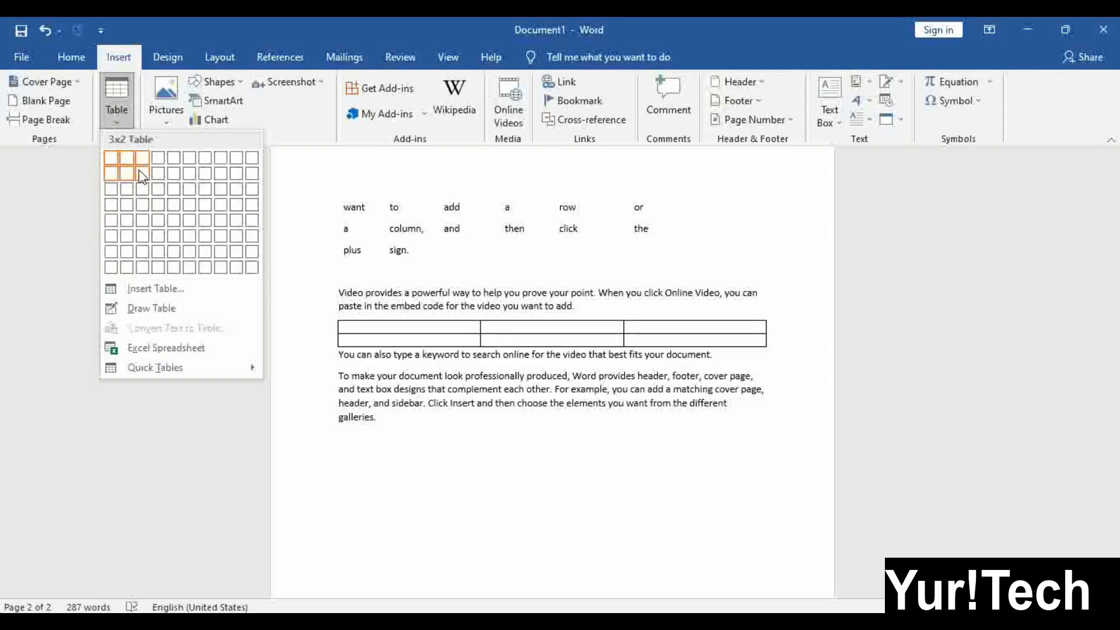
pyautogui.click(142, 175)
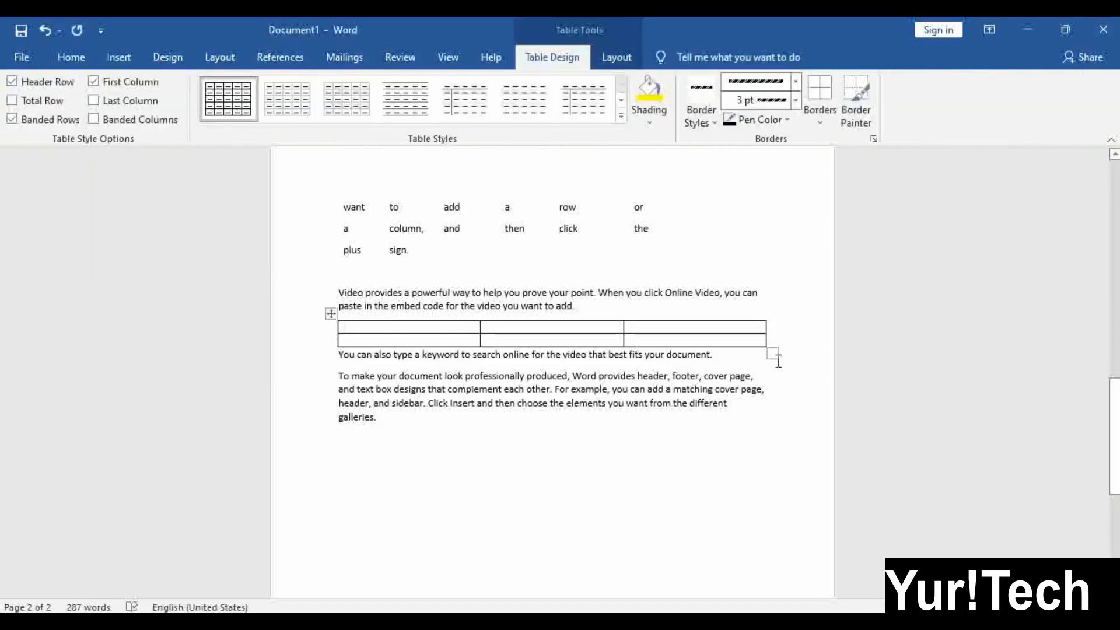
pyautogui.click(522, 509)
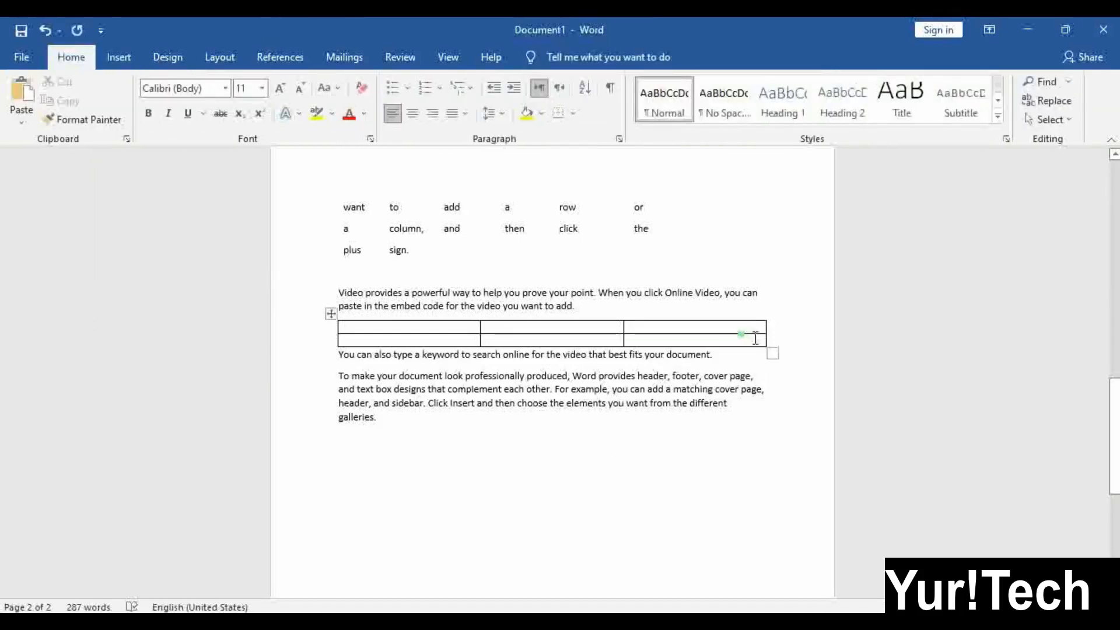
pyautogui.moveTo(771, 354); pyautogui.dragTo(591, 351)
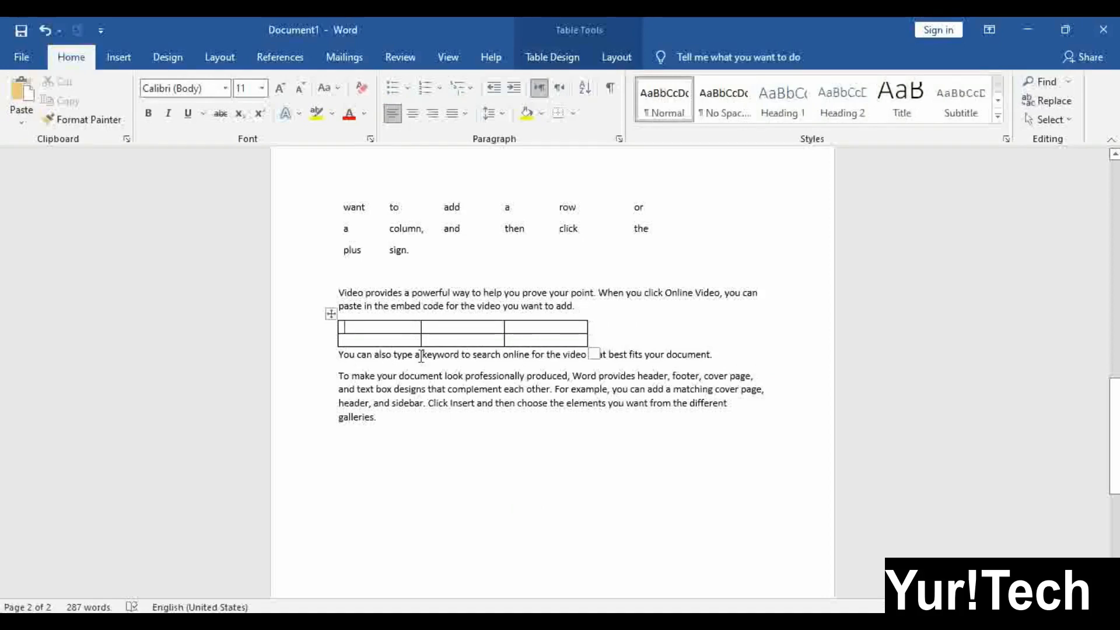
# Set the new table's text wrapping to Around in Table Properties
pyautogui.click(332, 314)
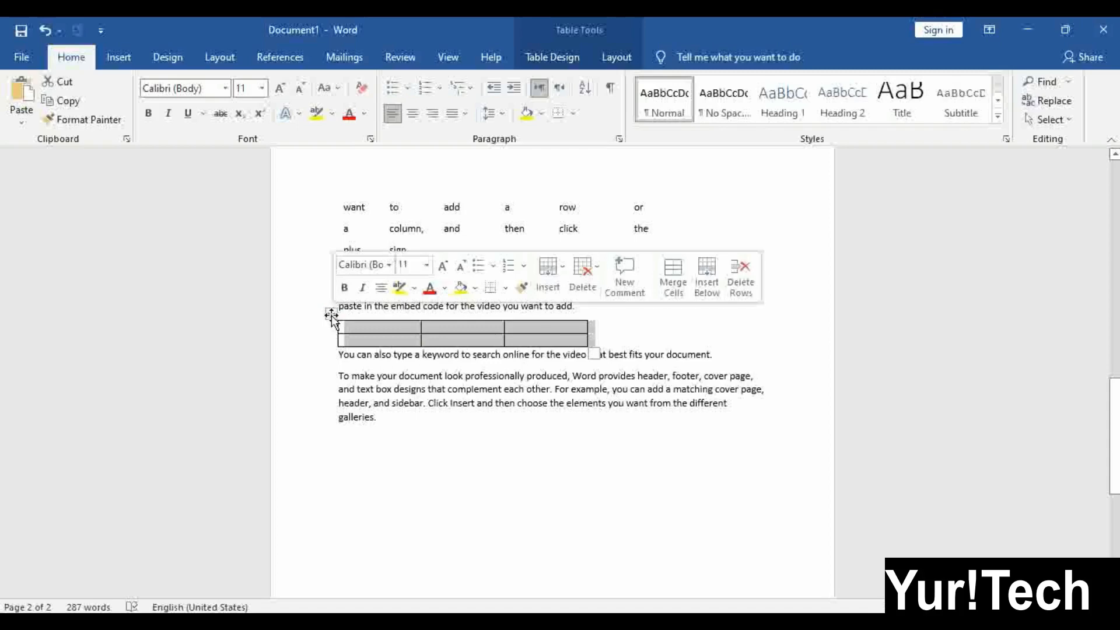
pyautogui.click(617, 57)
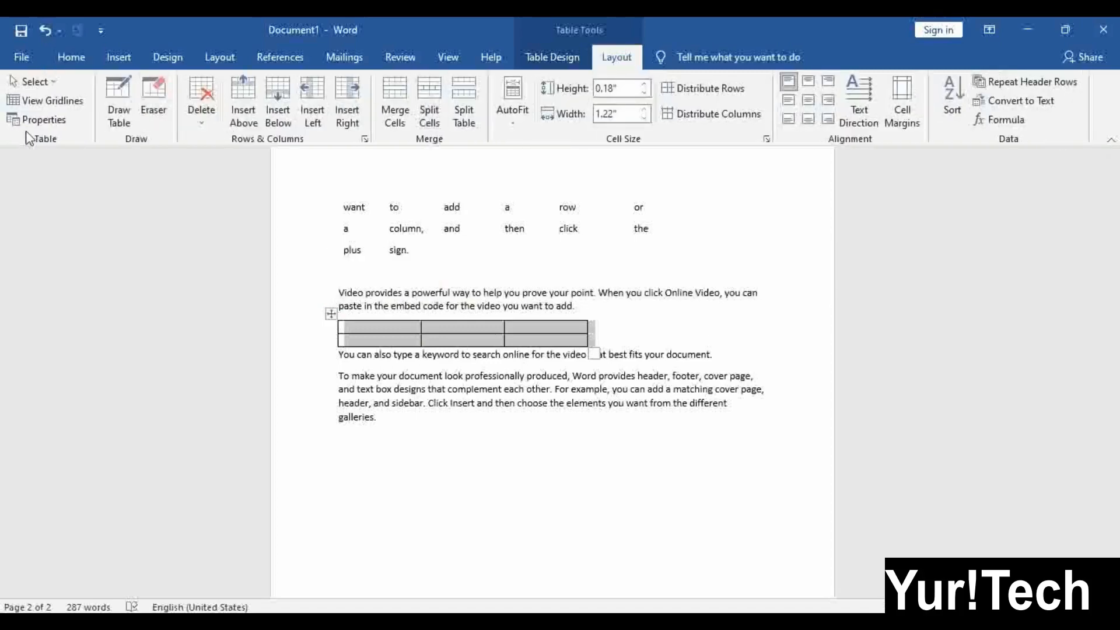
pyautogui.click(40, 120)
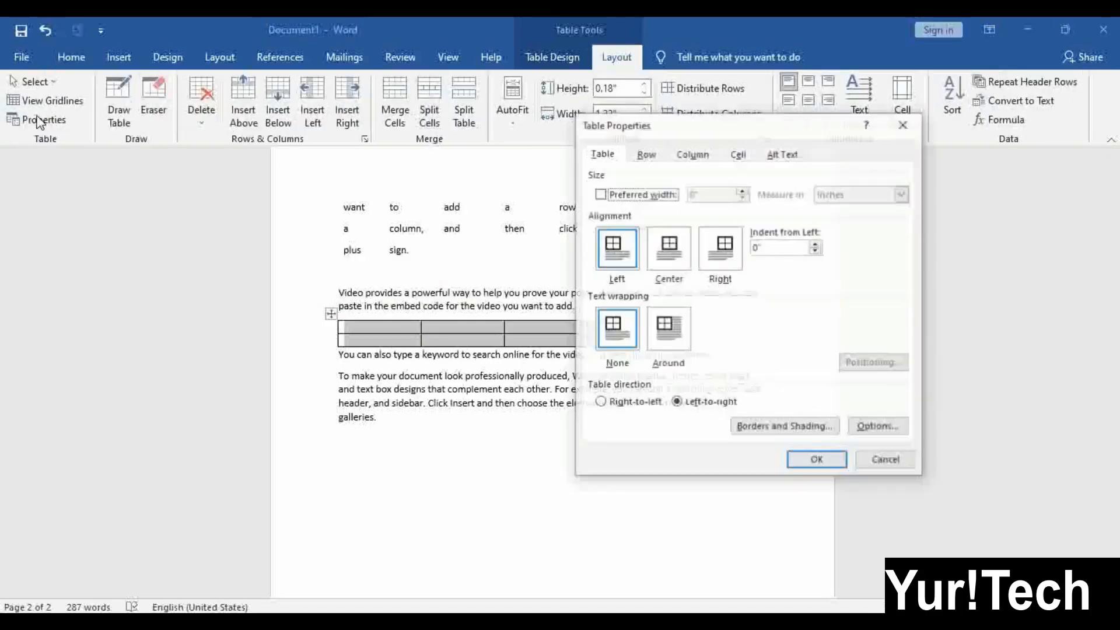
pyautogui.click(665, 338)
pyautogui.click(805, 457)
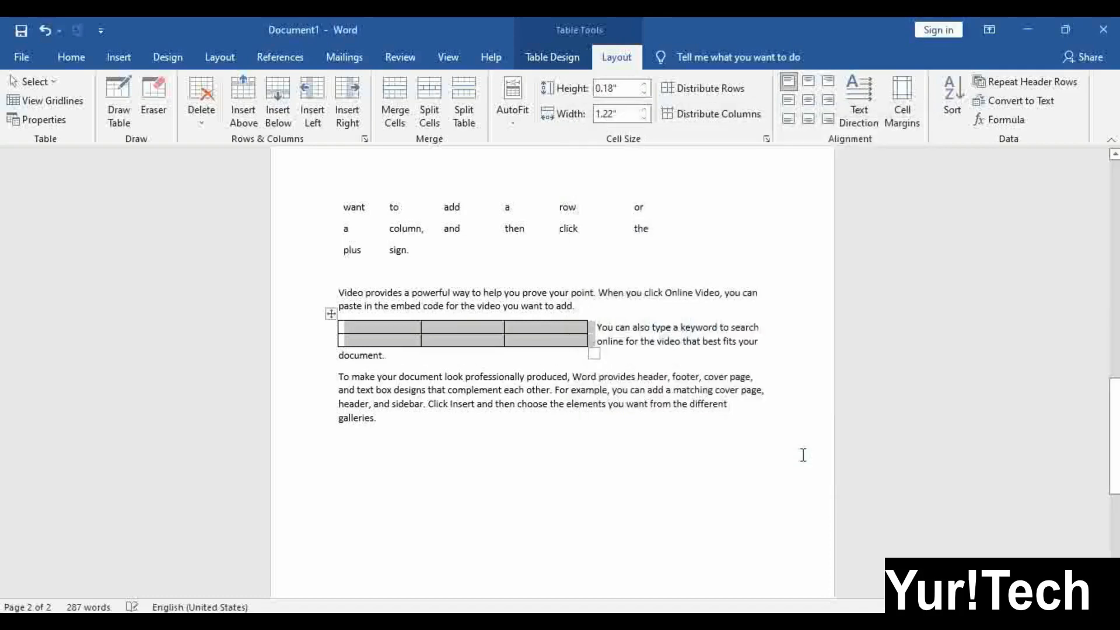
pyautogui.click(612, 345)
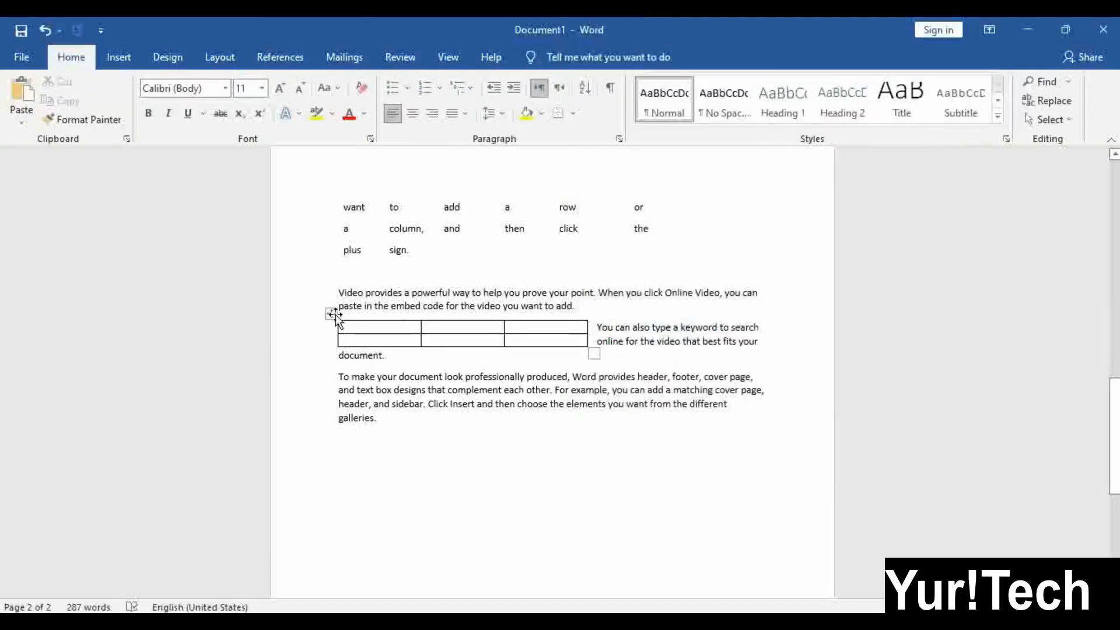
# Centre the table horizontally using the Table Properties alignment setting
pyautogui.click(331, 316)
pyautogui.click(617, 56)
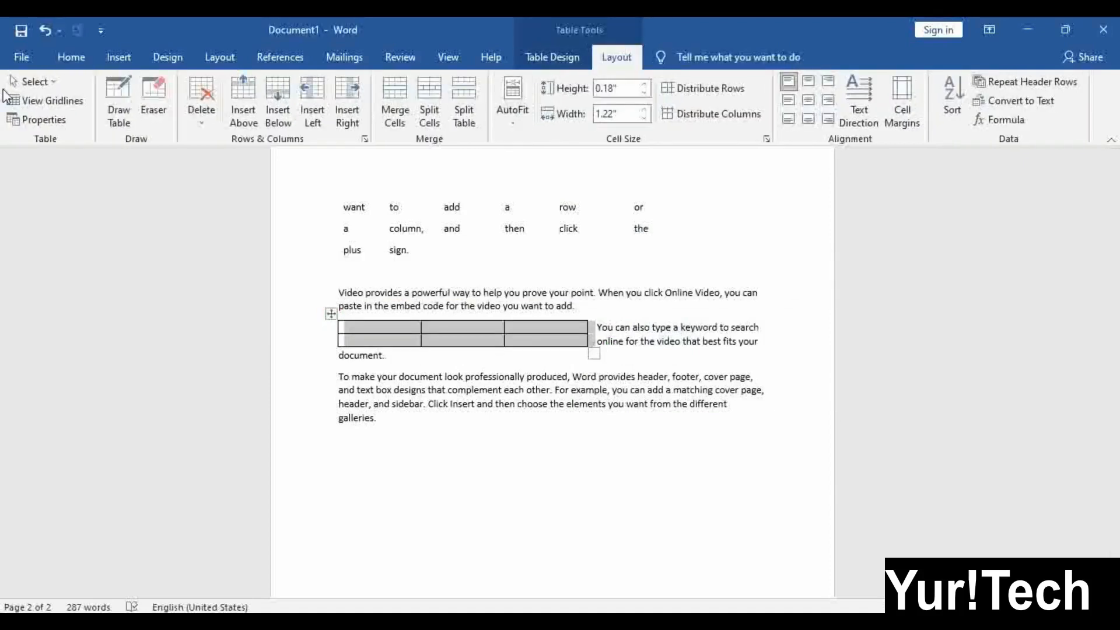
pyautogui.click(29, 119)
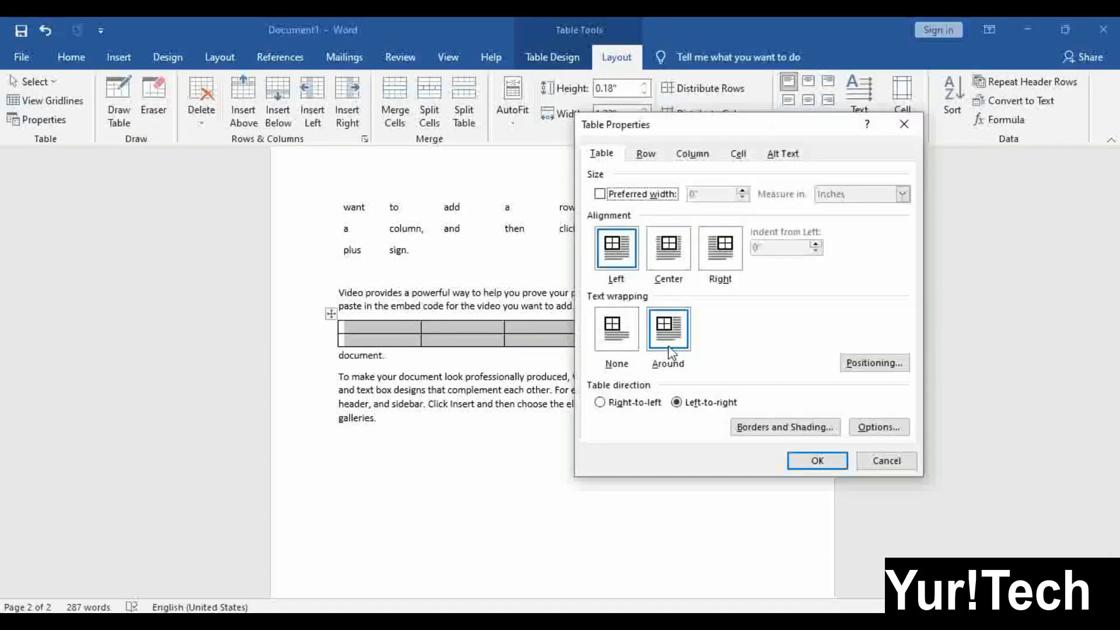
pyautogui.click(707, 267)
pyautogui.click(667, 272)
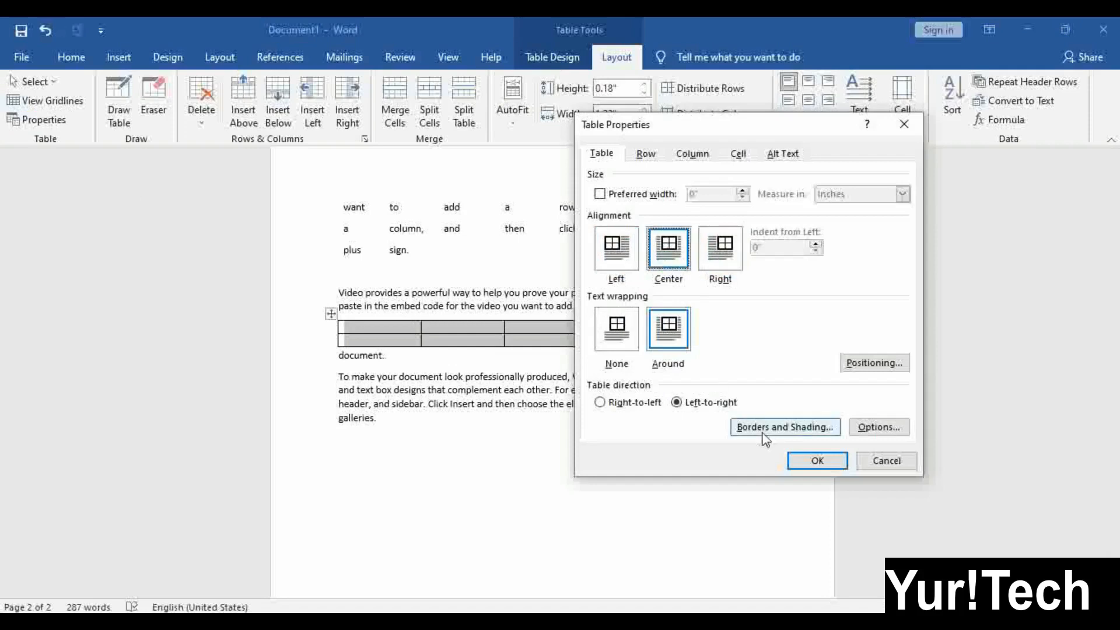
pyautogui.click(792, 460)
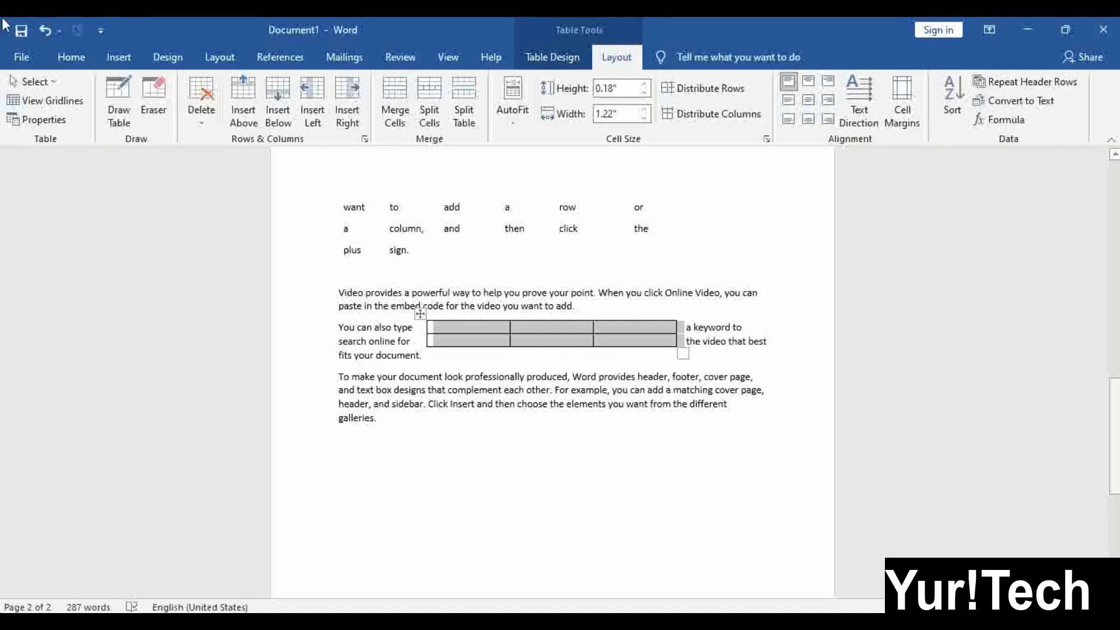
pyautogui.click(564, 346)
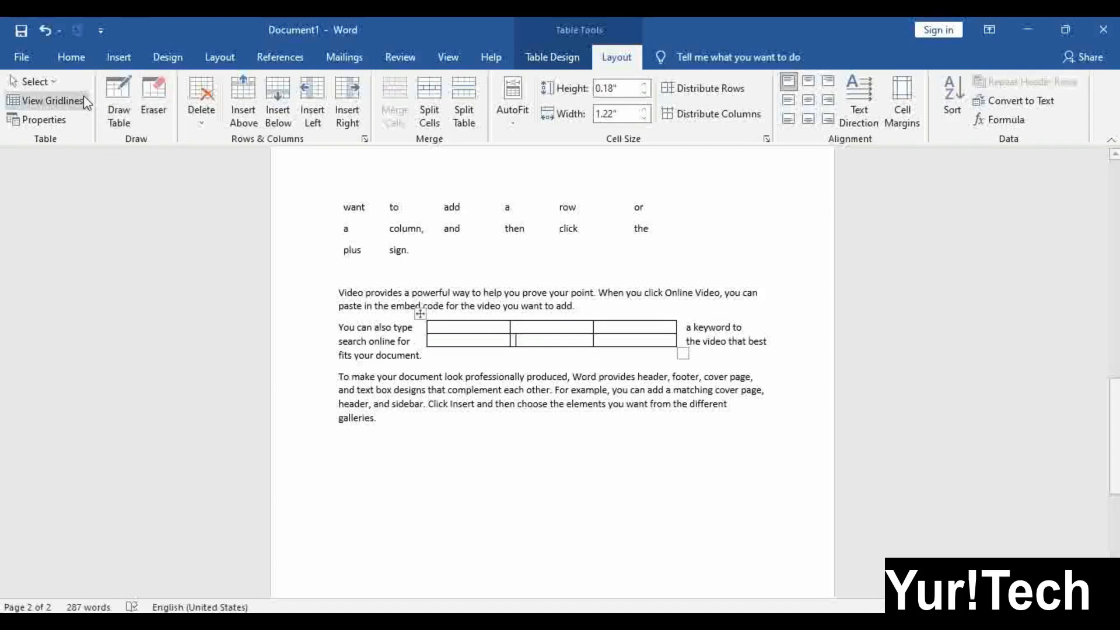
pyautogui.click(70, 56)
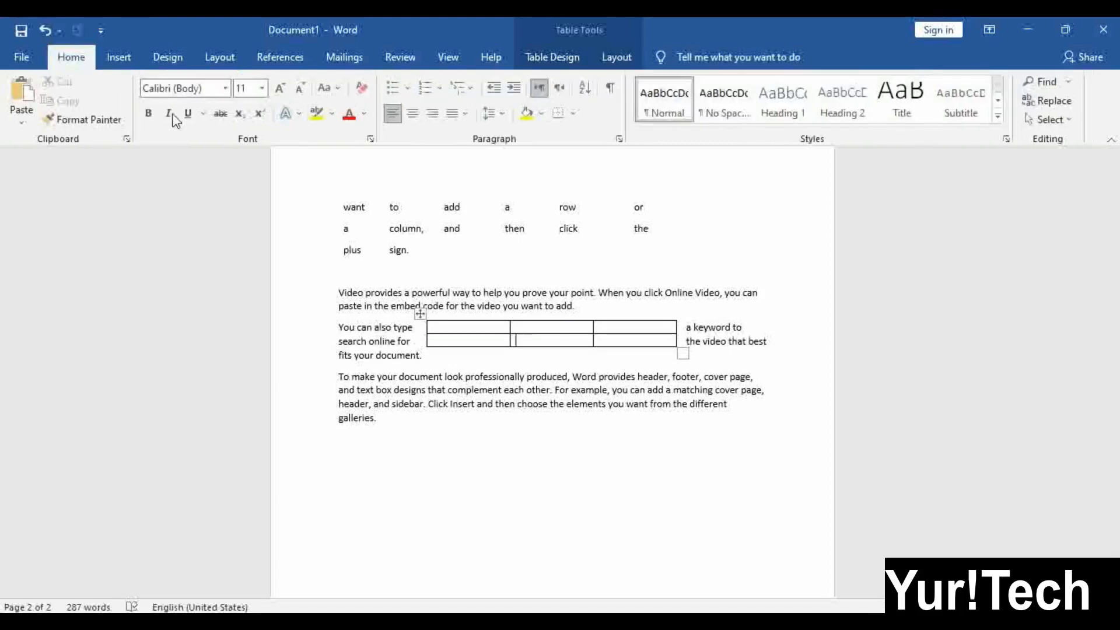
pyautogui.click(118, 57)
pyautogui.click(119, 126)
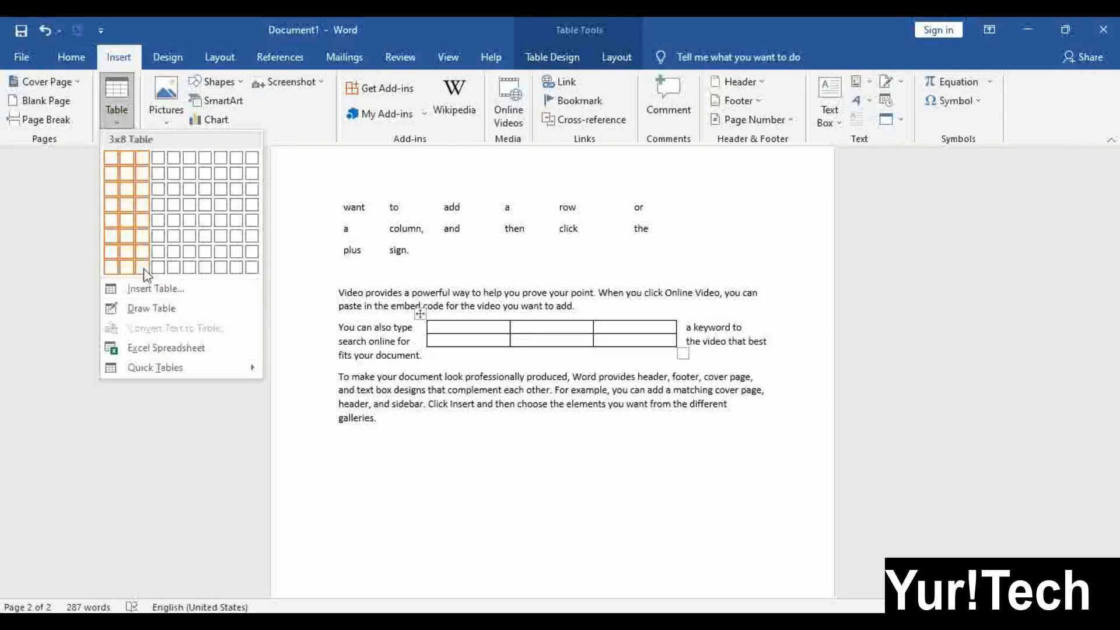
# Drag the table below the last paragraph and enlarge its cells to about 0.99" by 1.11"
pyautogui.click(152, 309)
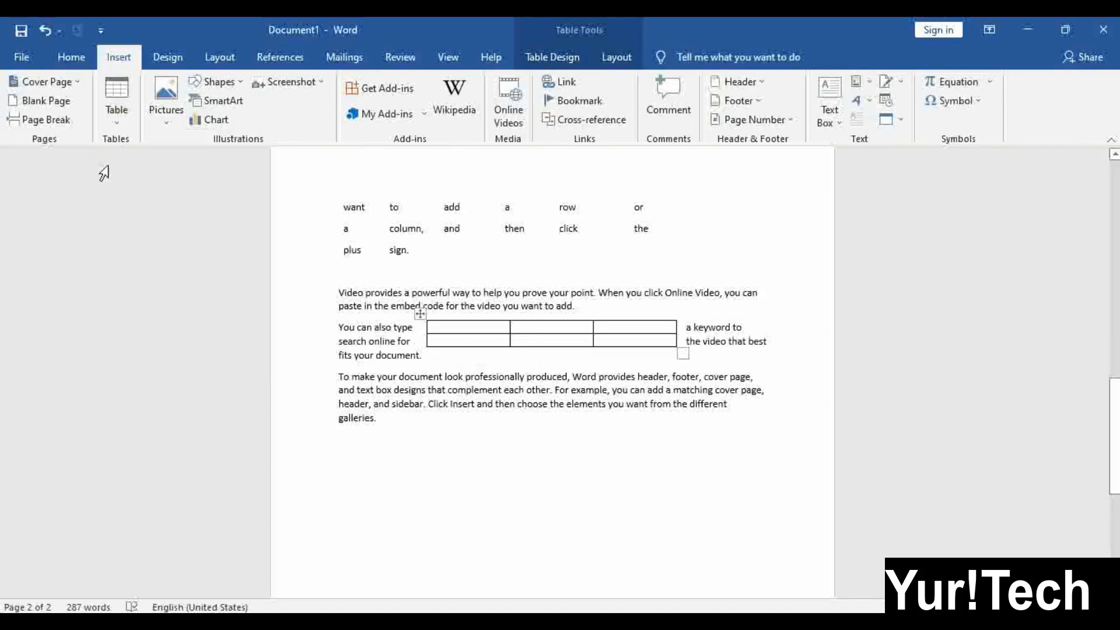
pyautogui.moveTo(416, 310); pyautogui.dragTo(413, 455)
pyautogui.scroll(-3, 543, 442)
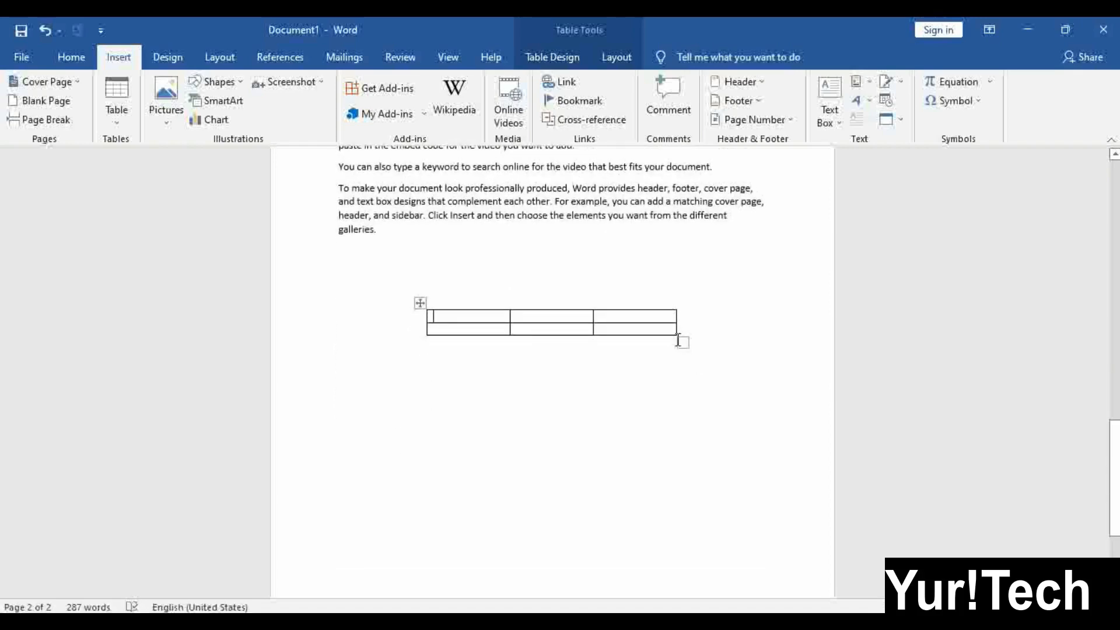
pyautogui.moveTo(681, 343); pyautogui.dragTo(654, 453)
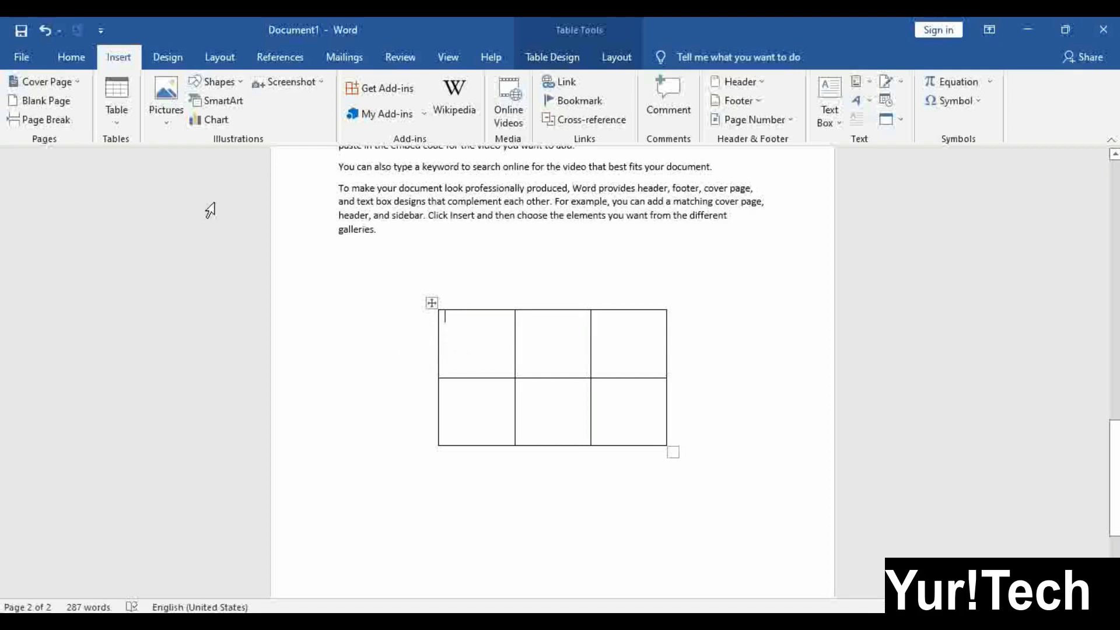
pyautogui.click(119, 124)
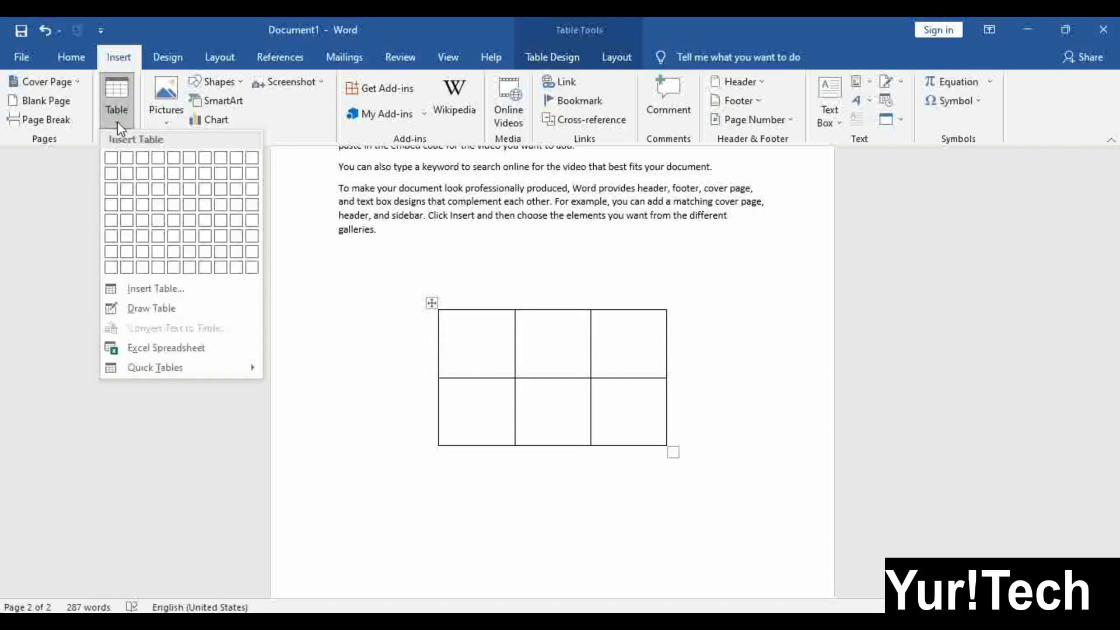
pyautogui.click(473, 327)
pyautogui.click(632, 60)
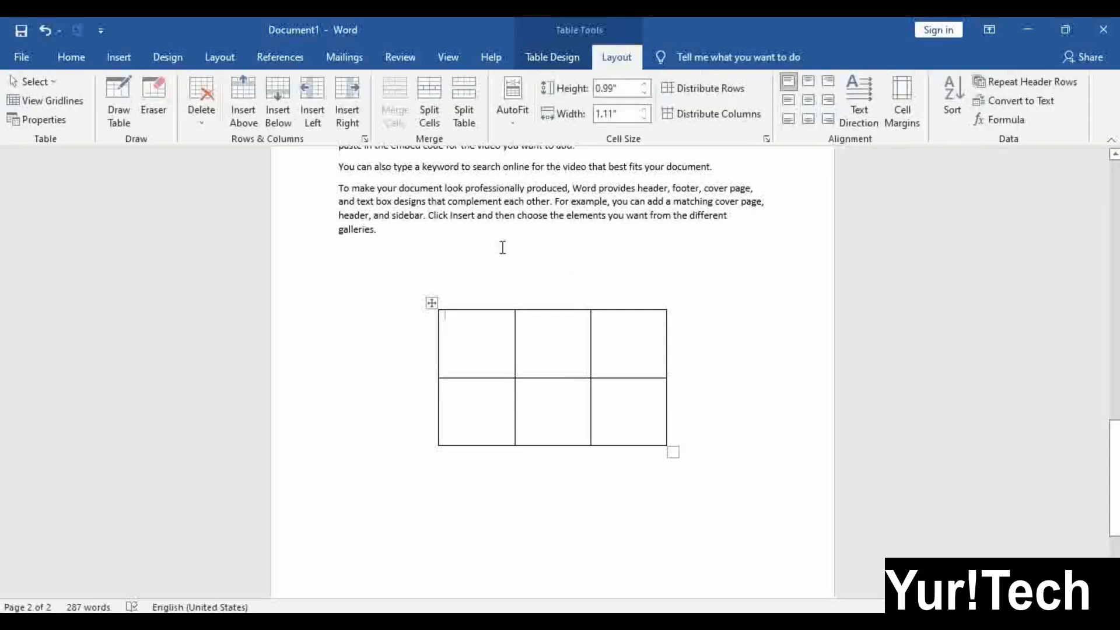
# Split the top-left cell into 1 column and 2 rows, then undo the split with Ctrl+Z
pyautogui.click(432, 105)
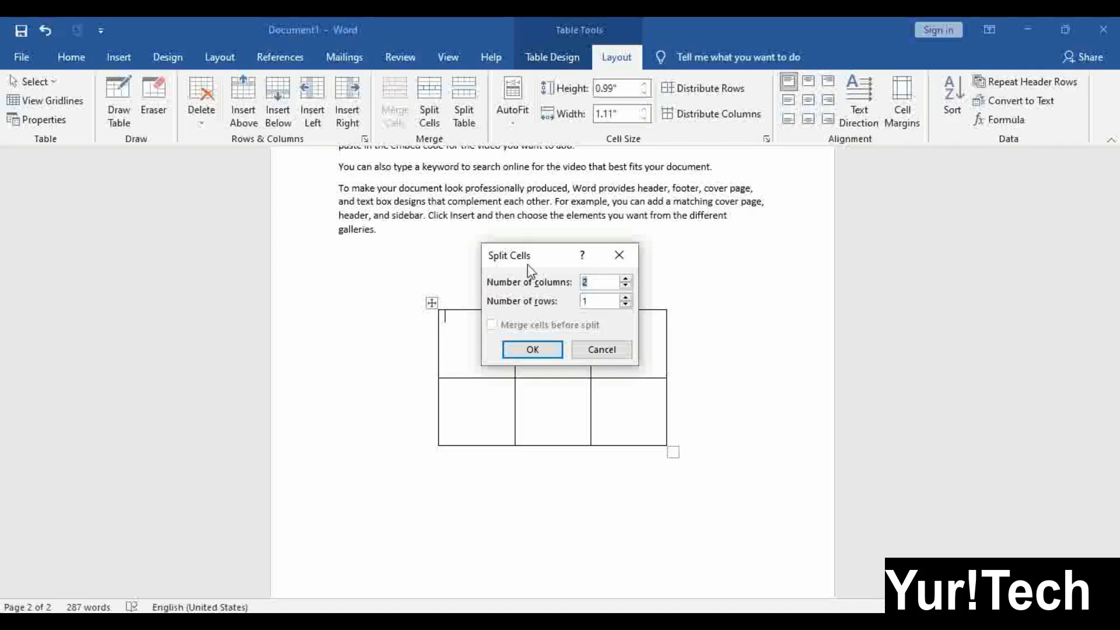
pyautogui.moveTo(537, 259); pyautogui.dragTo(689, 276)
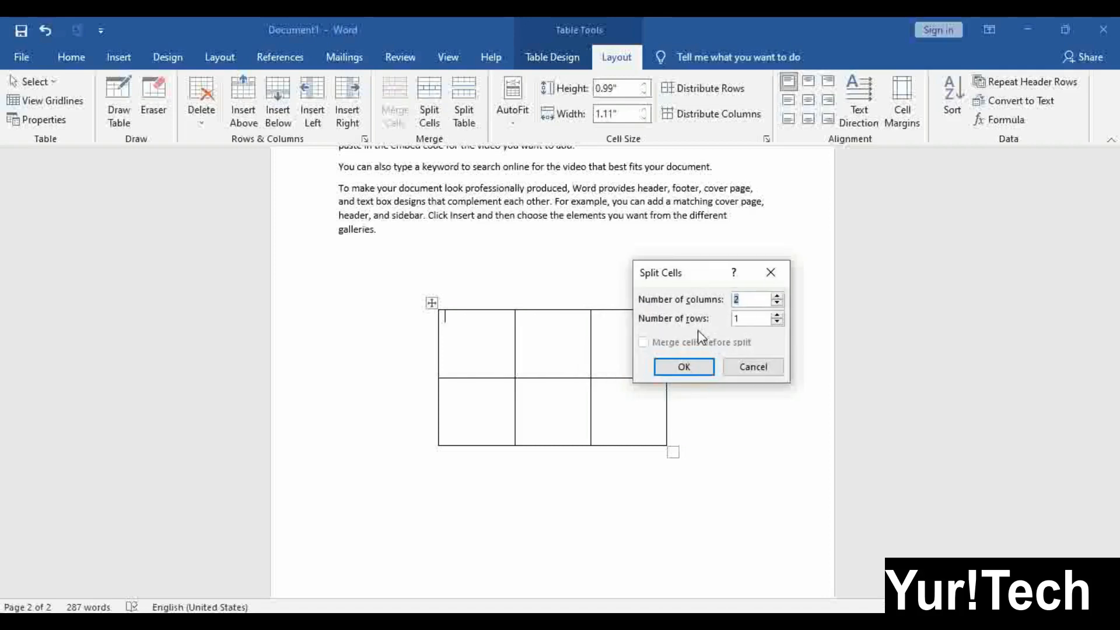
pyautogui.click(777, 303)
pyautogui.click(777, 315)
pyautogui.click(684, 367)
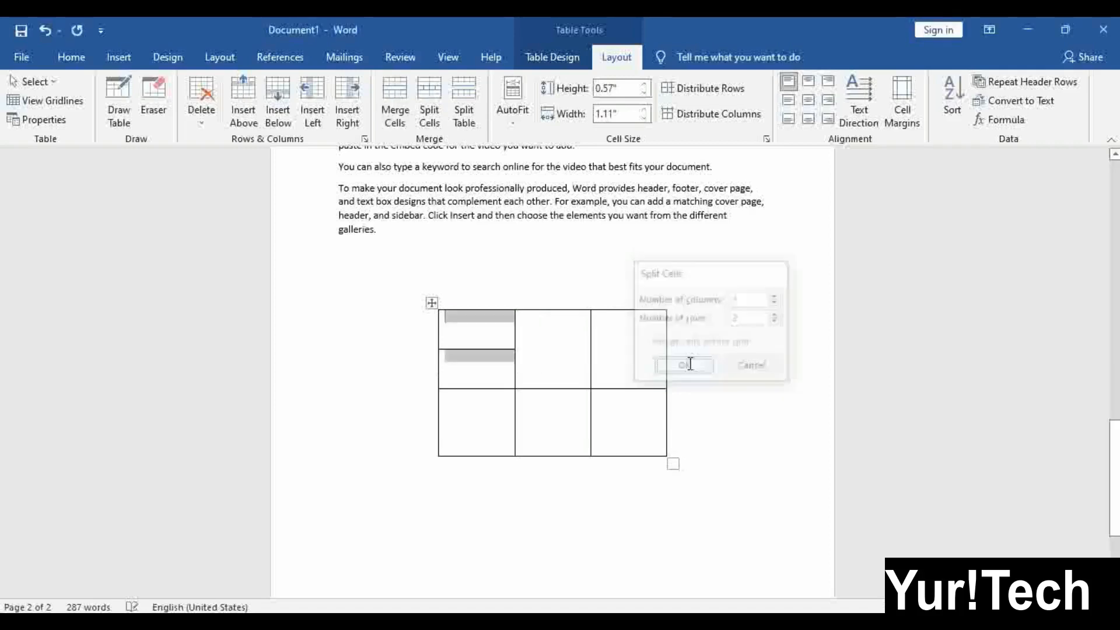
pyautogui.click(493, 356)
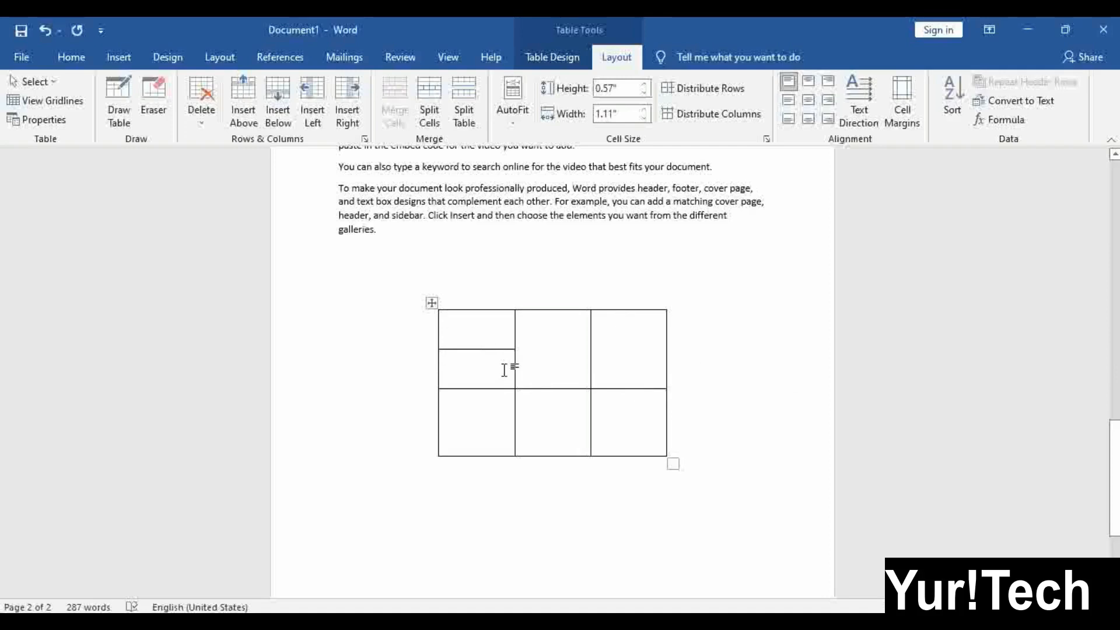
pyautogui.hotkey('ctrl', 'z')
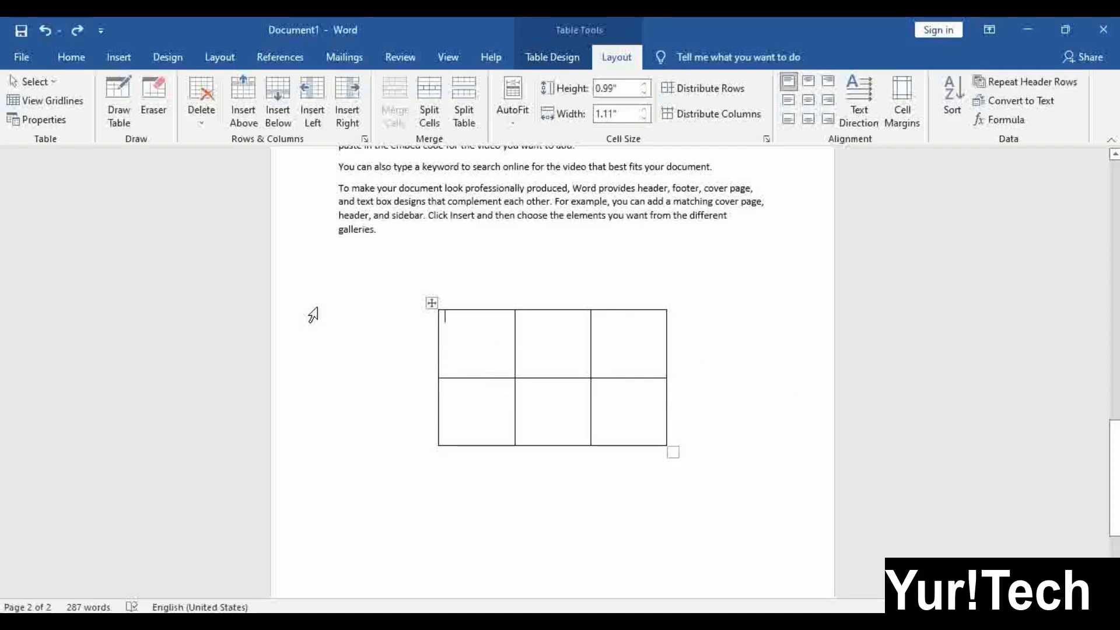
# With Draw Table, draw a horizontal and a vertical line inside the top-left cell
pyautogui.click(129, 111)
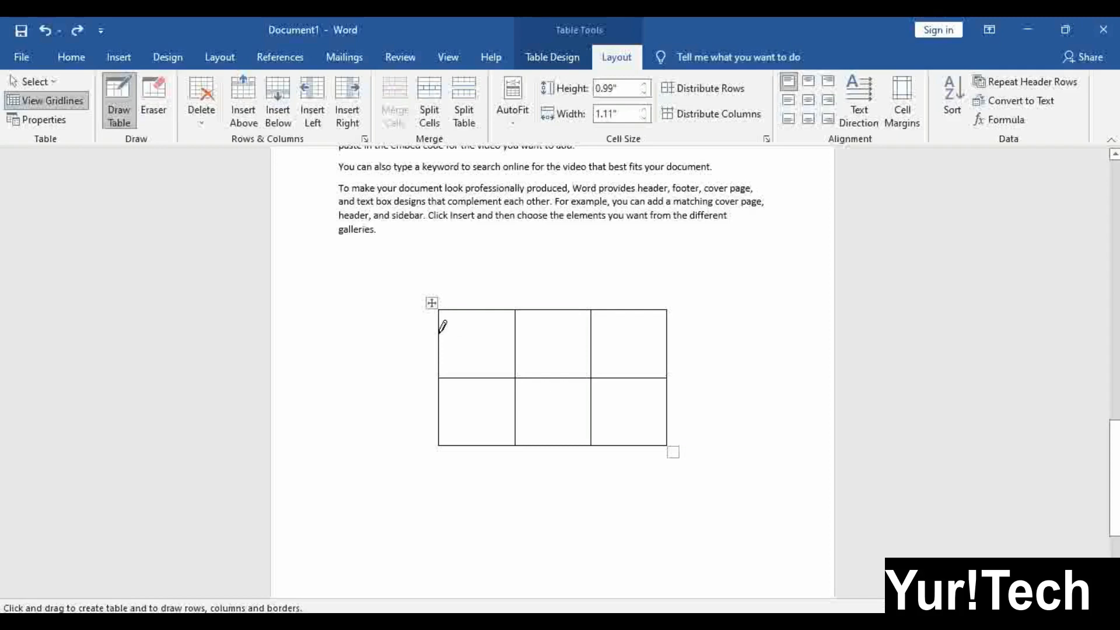
pyautogui.moveTo(440, 331); pyautogui.dragTo(514, 331)
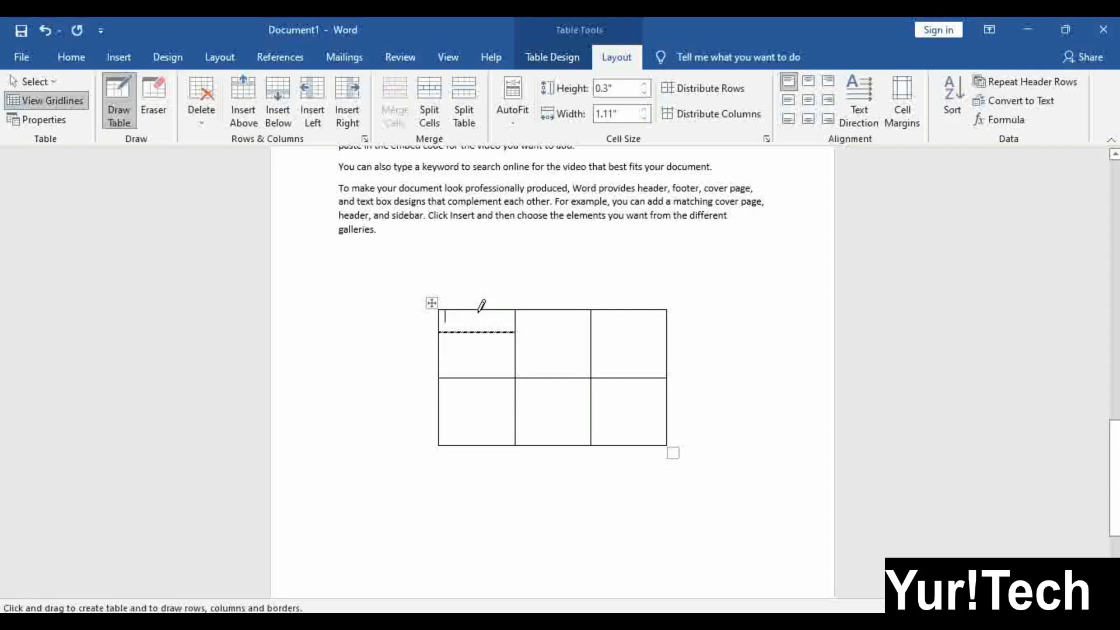
pyautogui.moveTo(478, 311)
pyautogui.mouseDown()
pyautogui.moveTo(477, 377)
pyautogui.moveTo(514, 347)
pyautogui.mouseUp()
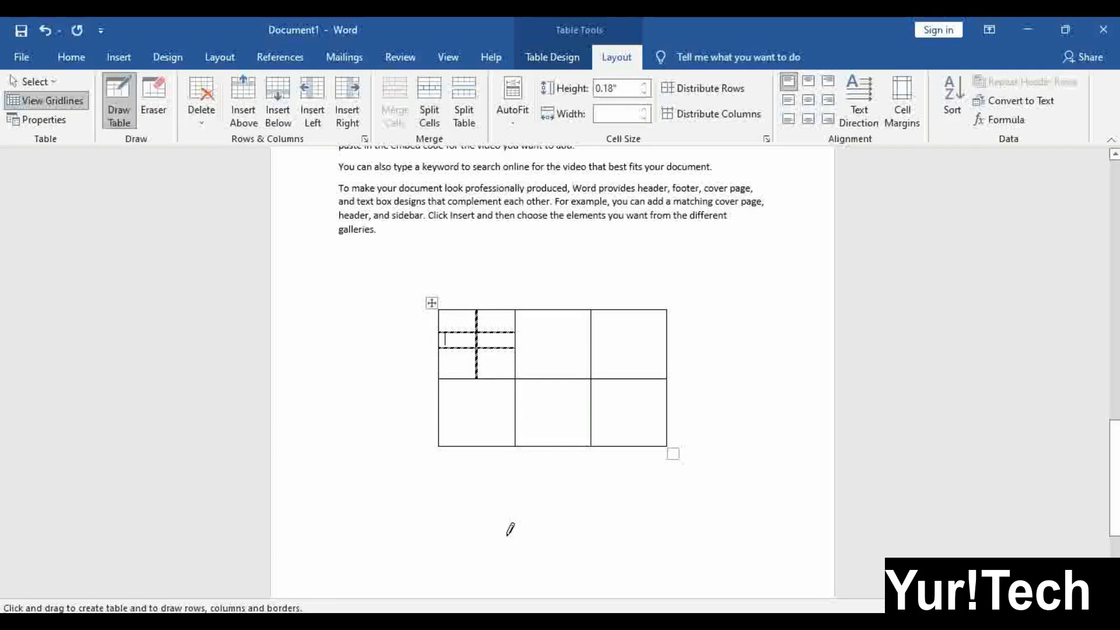
# Erase the surplus horizontal partition line in the top-left cell with the Eraser
pyautogui.click(154, 100)
pyautogui.click(501, 332)
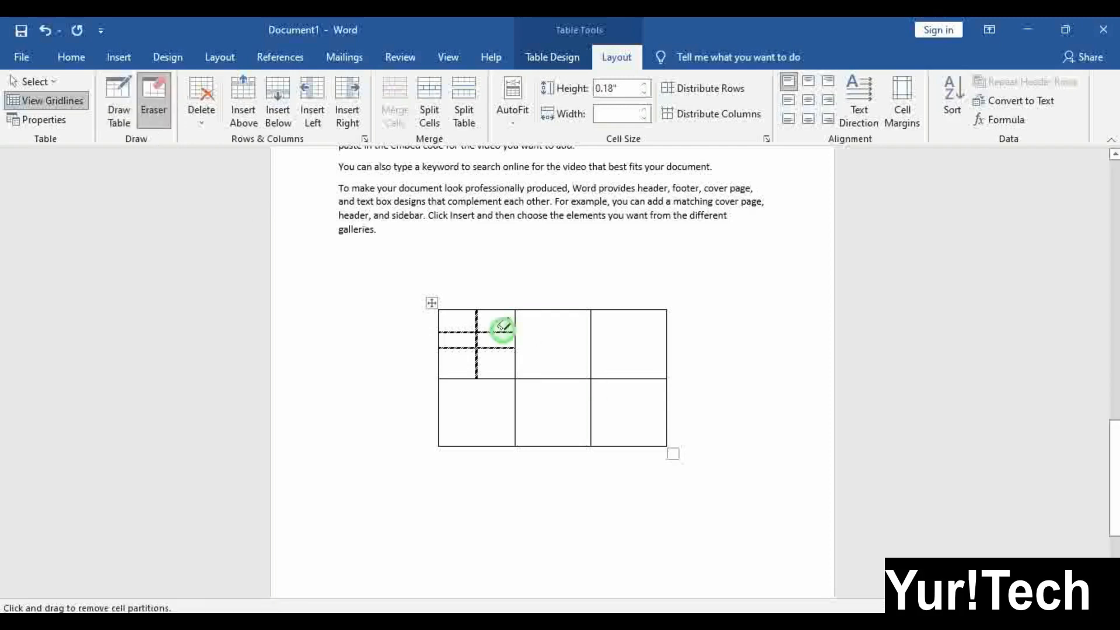
pyautogui.click(465, 332)
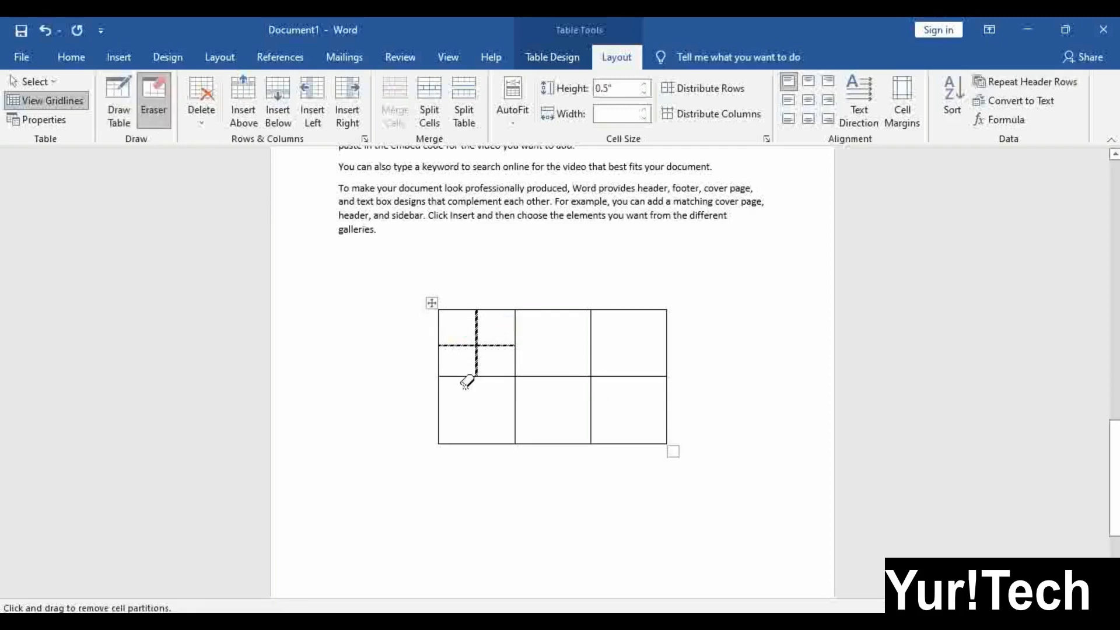
pyautogui.click(165, 107)
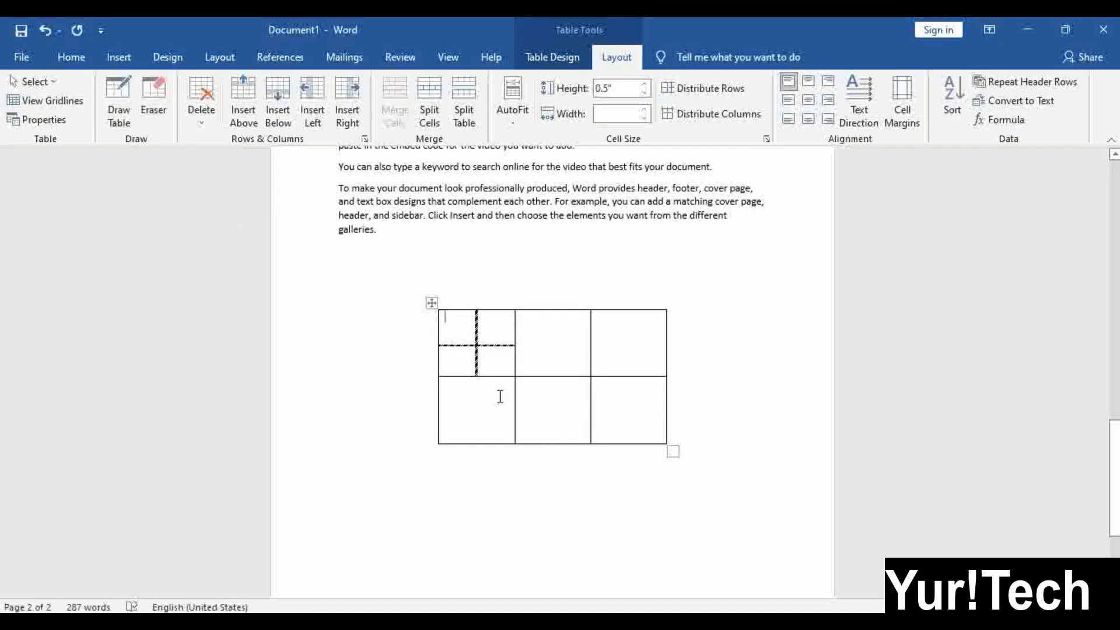
# Select the six-column word table and apply dashed All Borders to every cell
pyautogui.scroll(4, 500, 397)
pyautogui.scroll(-3, 484, 379)
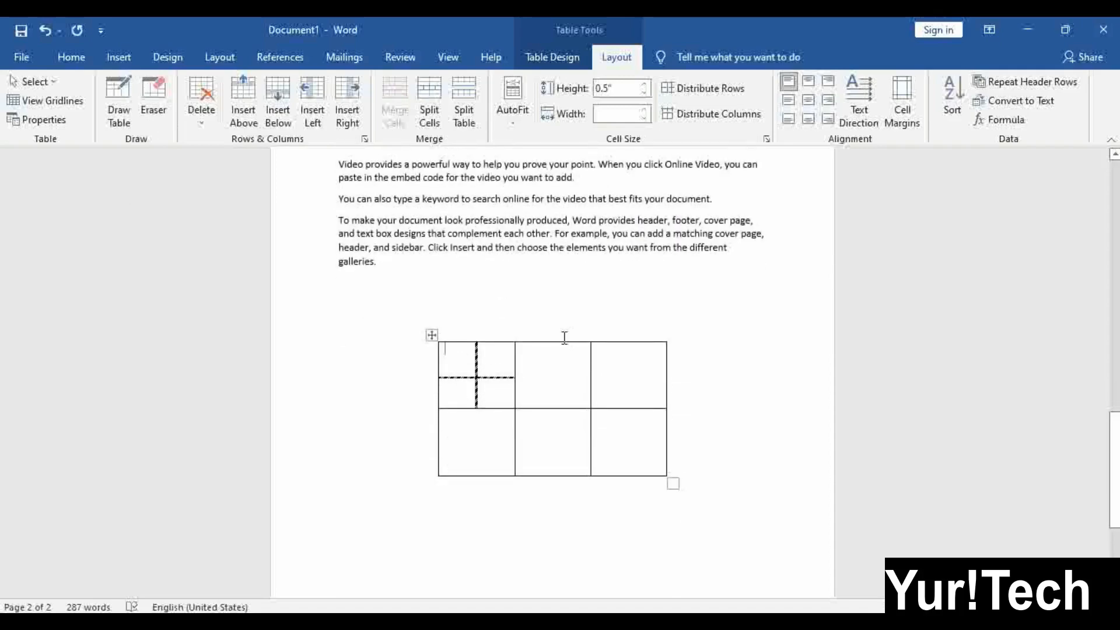
pyautogui.scroll(20, 566, 372)
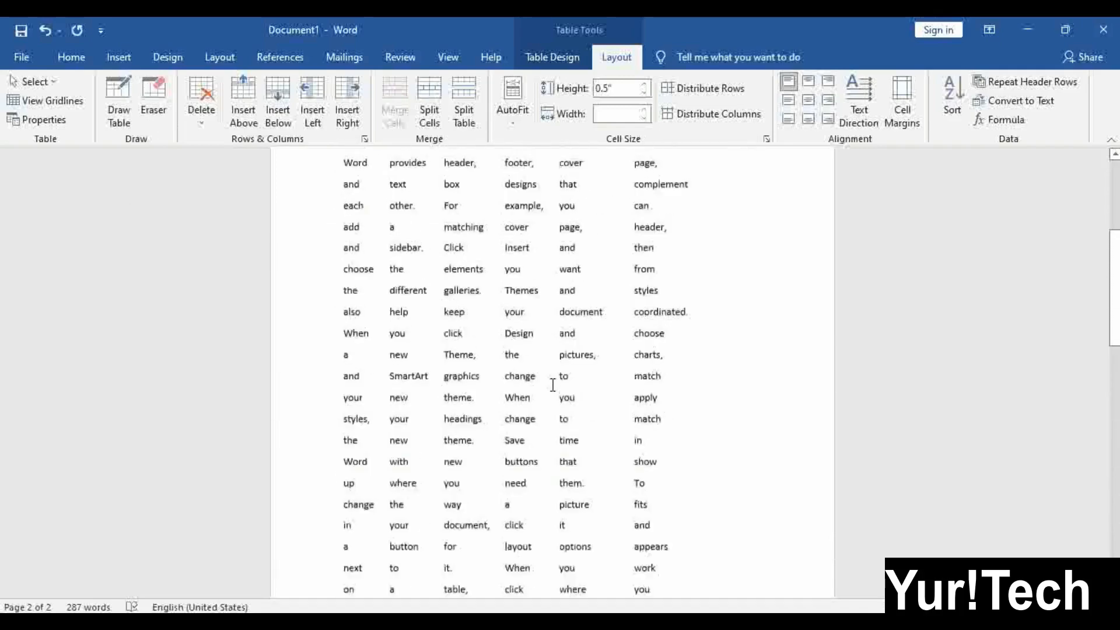
pyautogui.scroll(4, 472, 364)
pyautogui.scroll(-15, 348, 240)
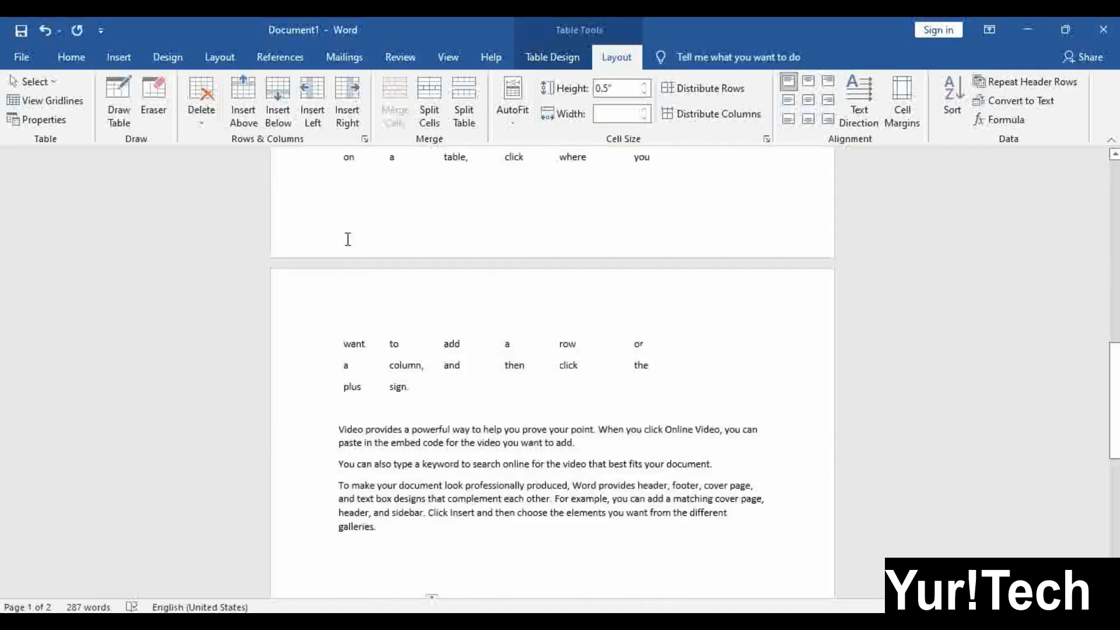
pyautogui.scroll(12, 396, 355)
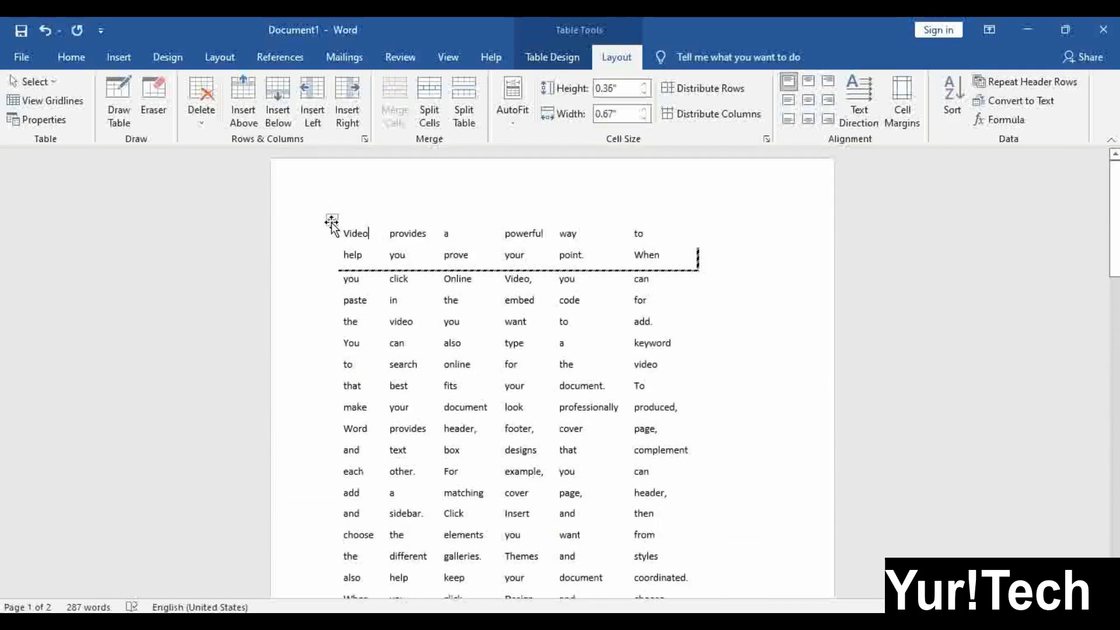
pyautogui.click(331, 220)
pyautogui.click(548, 57)
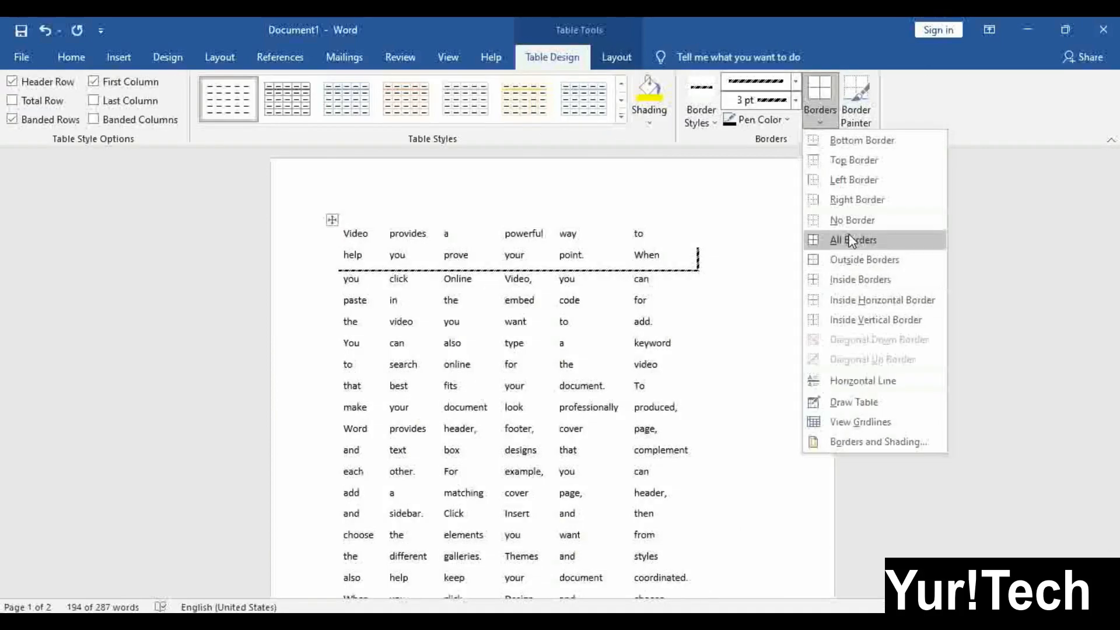
pyautogui.click(852, 240)
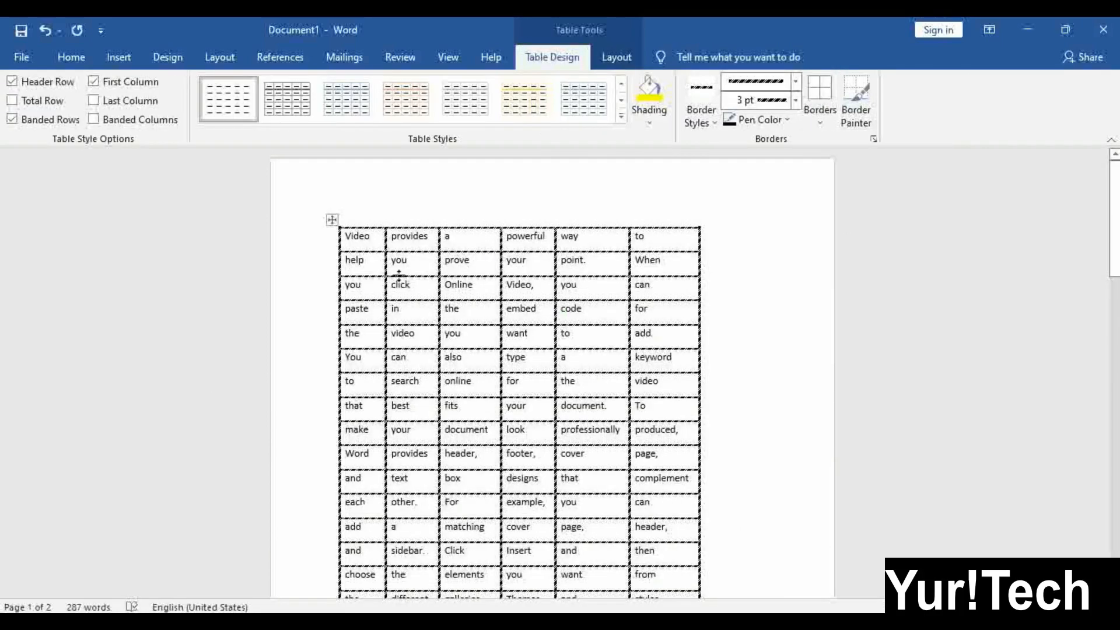
# Reselect the word table and bring up the Layout tab's Delete options
pyautogui.click(332, 219)
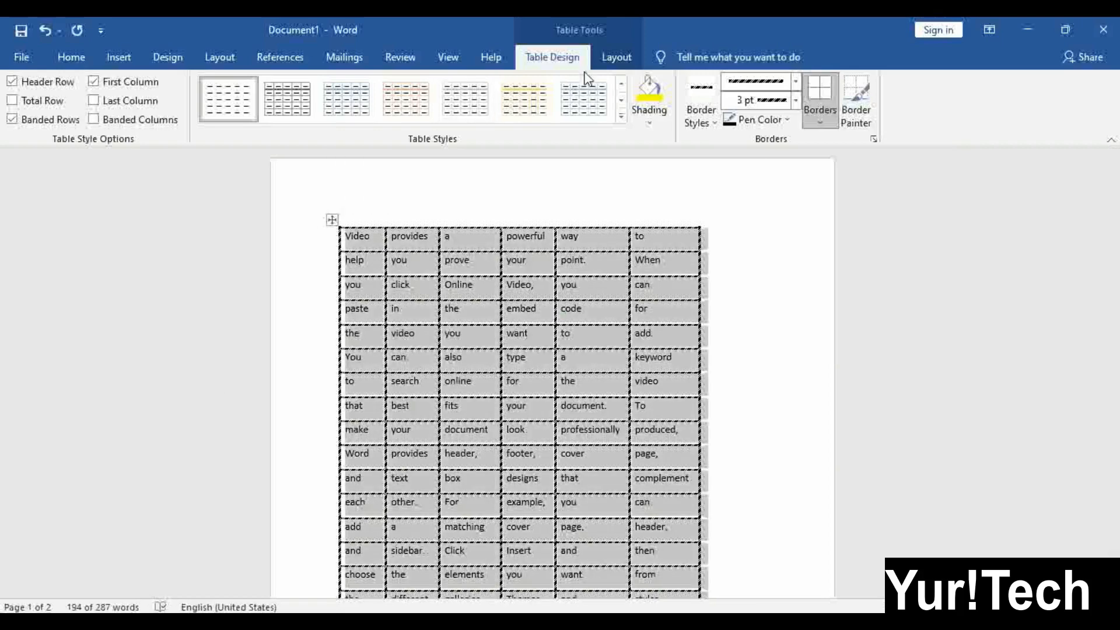
pyautogui.click(610, 57)
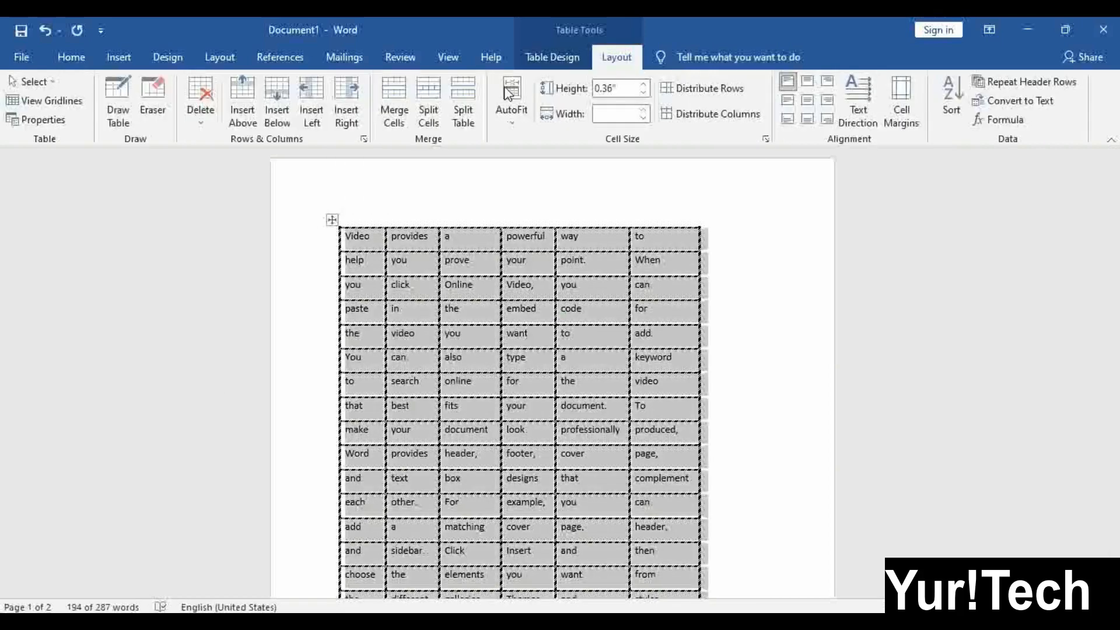
pyautogui.click(211, 121)
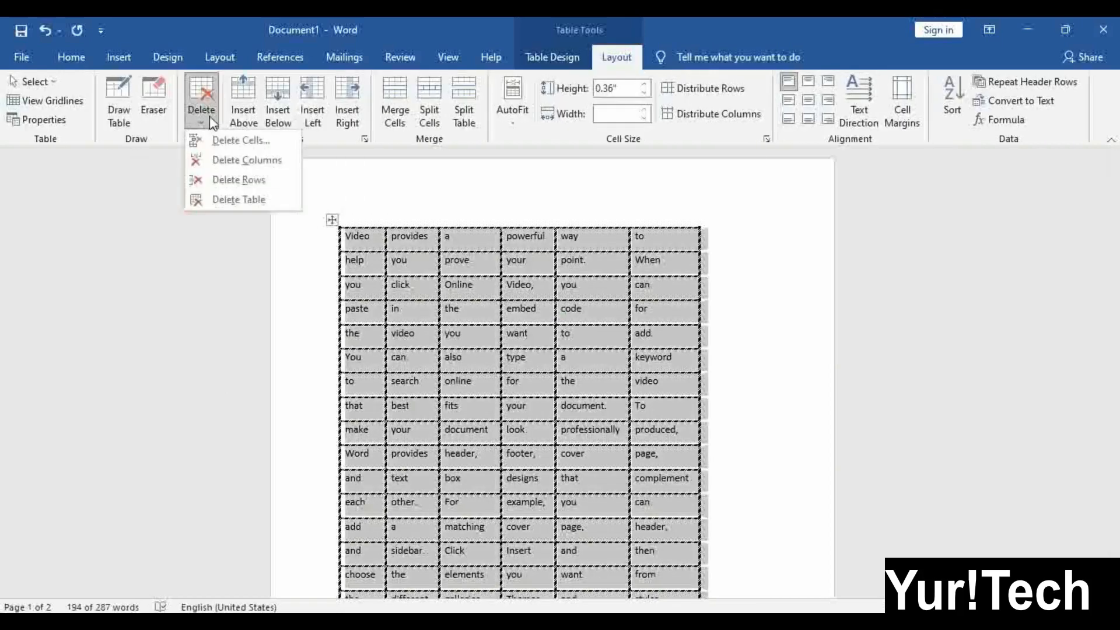
pyautogui.click(33, 82)
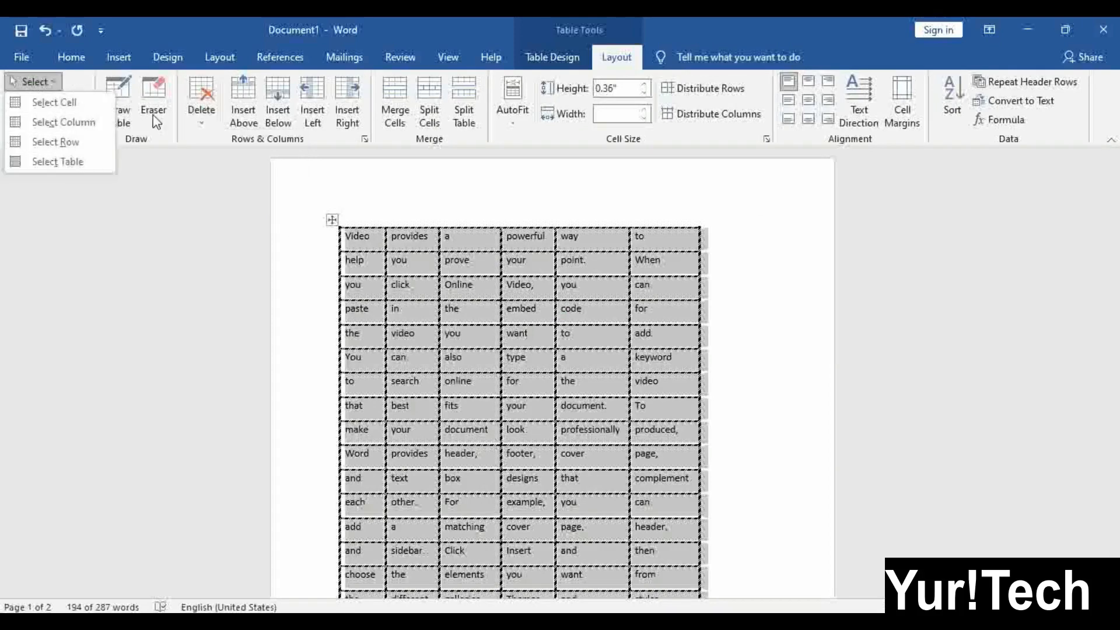
pyautogui.click(194, 120)
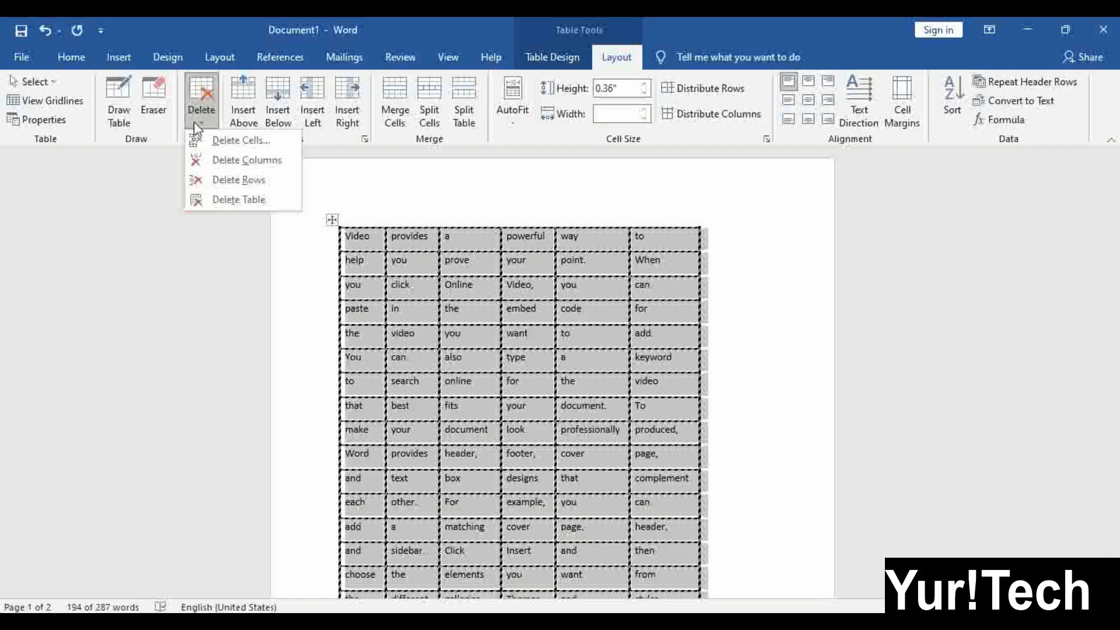
pyautogui.click(489, 307)
pyautogui.click(527, 286)
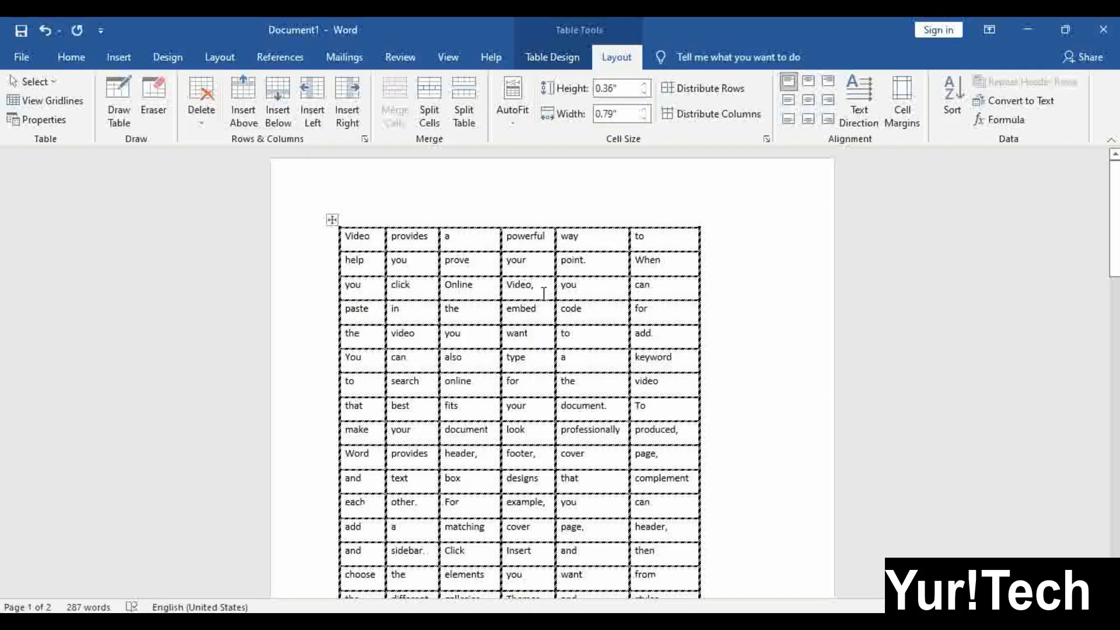
# Delete the 'Video,' cell from the third row, shifting that row's remaining cells left
pyautogui.click(210, 127)
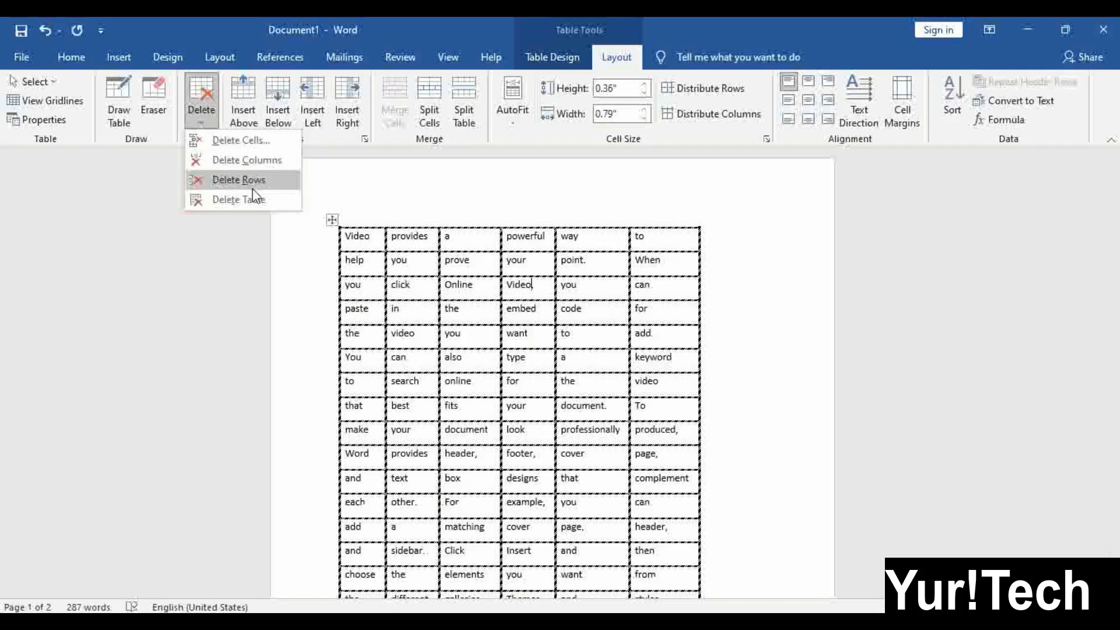
pyautogui.click(242, 146)
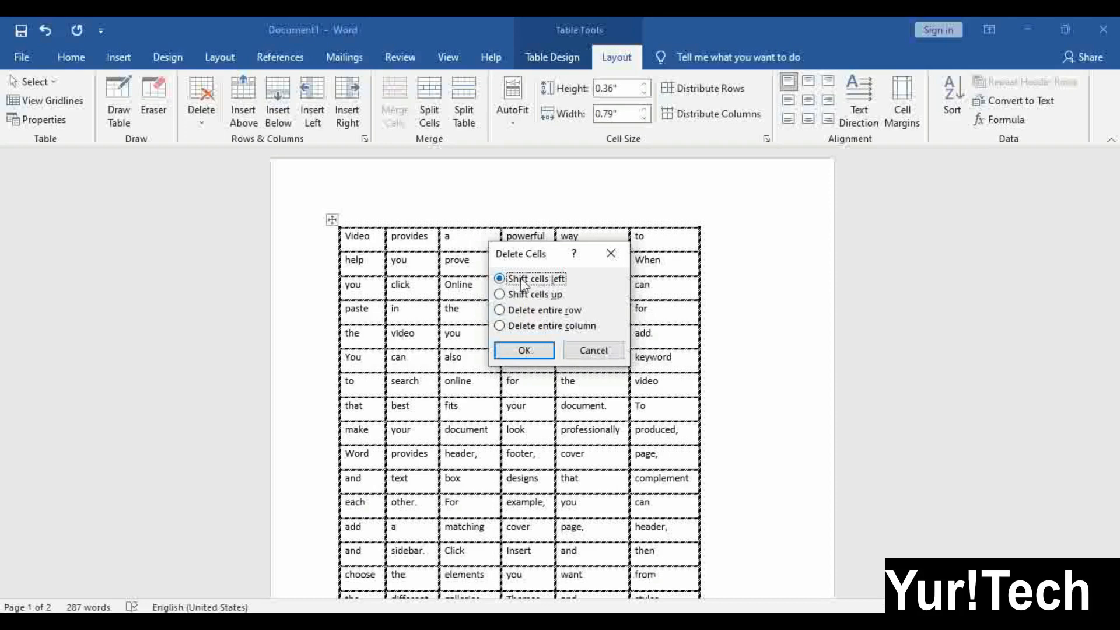
pyautogui.click(532, 351)
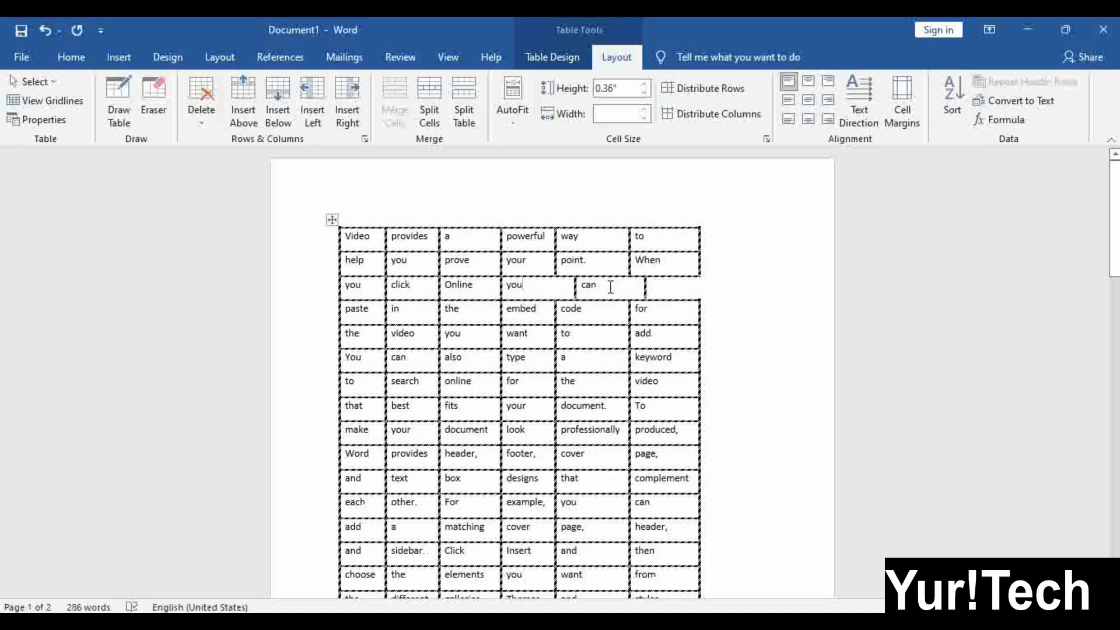
# Delete the table's third row, the 'you click Online you can' row
pyautogui.click(545, 285)
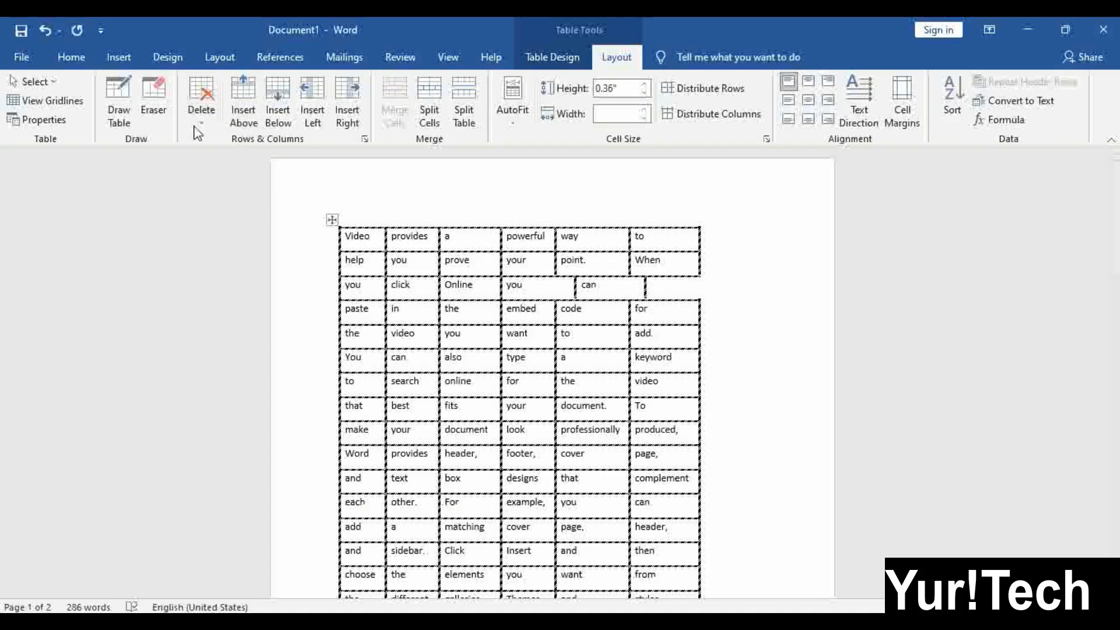
pyautogui.click(201, 111)
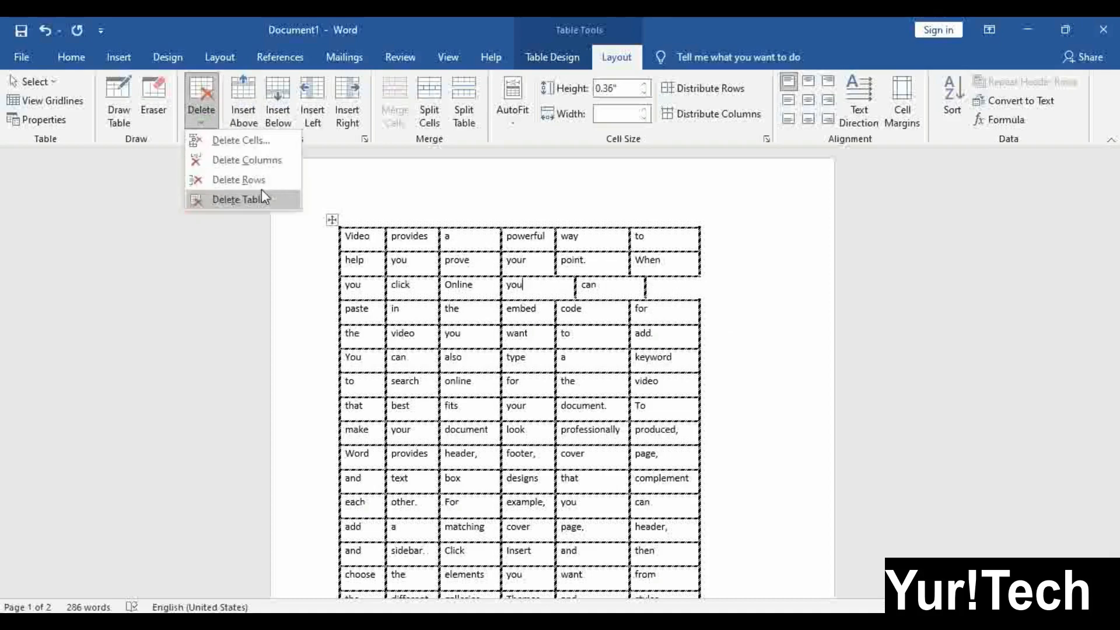
pyautogui.click(484, 307)
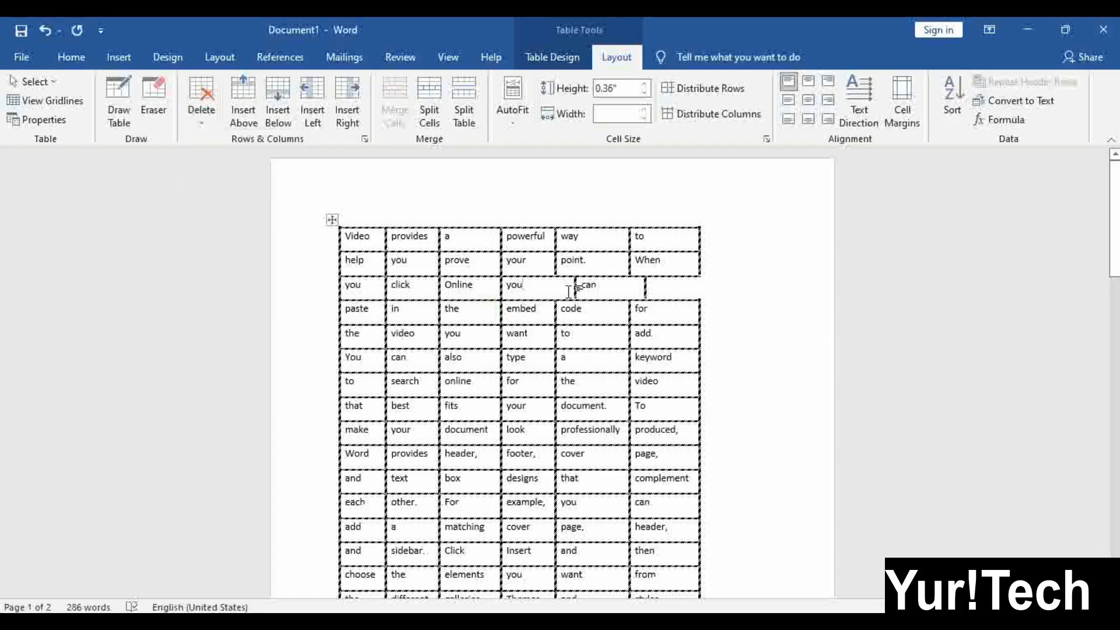
pyautogui.click(200, 124)
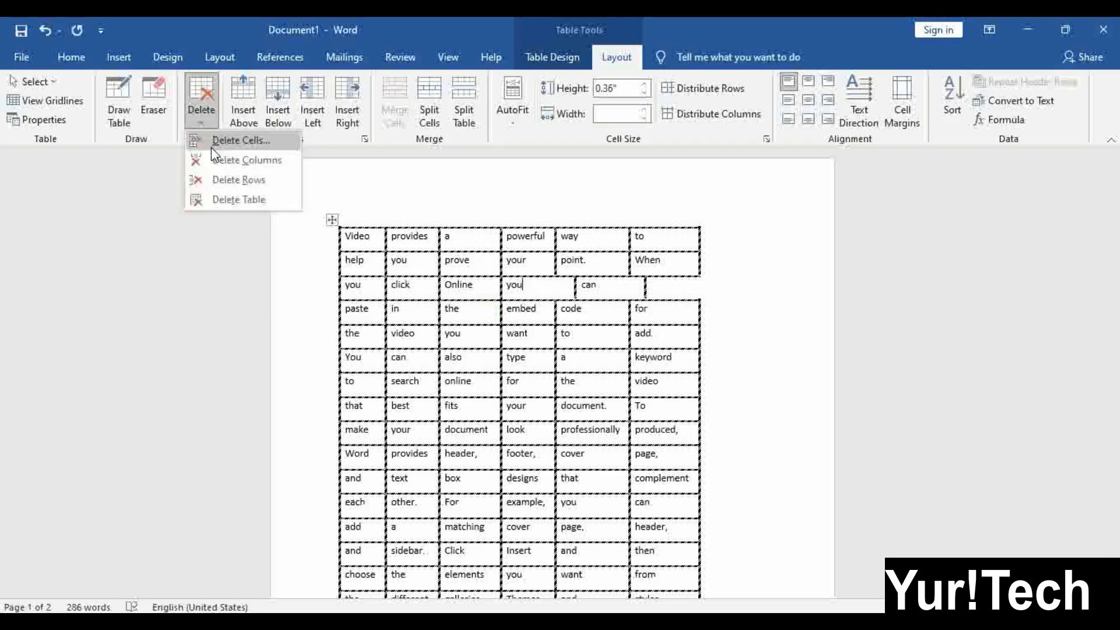
pyautogui.click(228, 175)
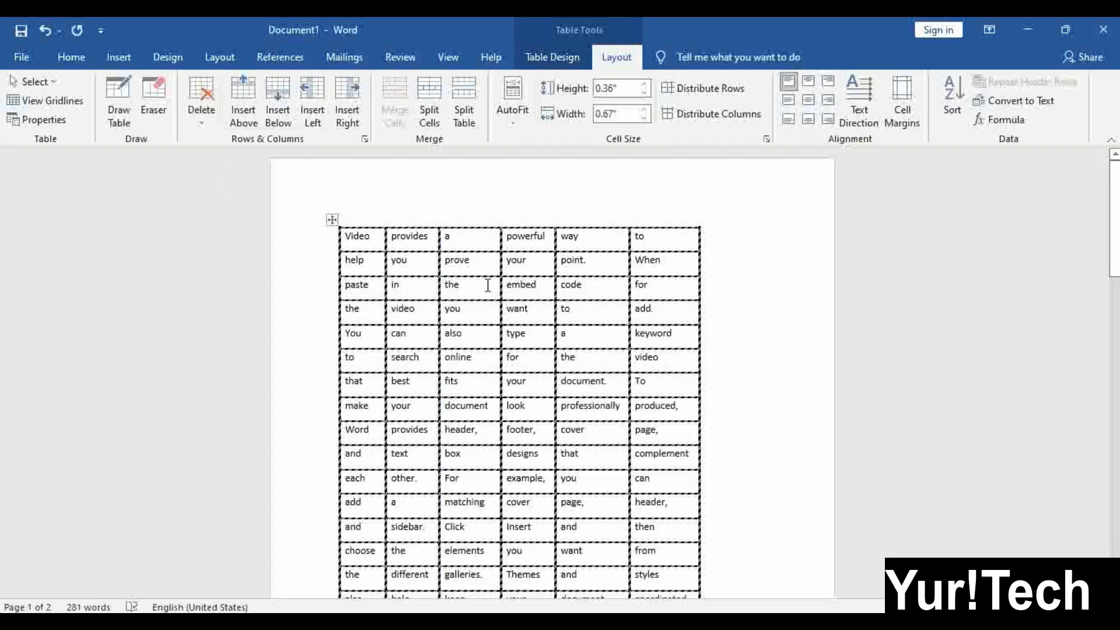
# Delete the table's last column, leaving five columns
pyautogui.click(202, 124)
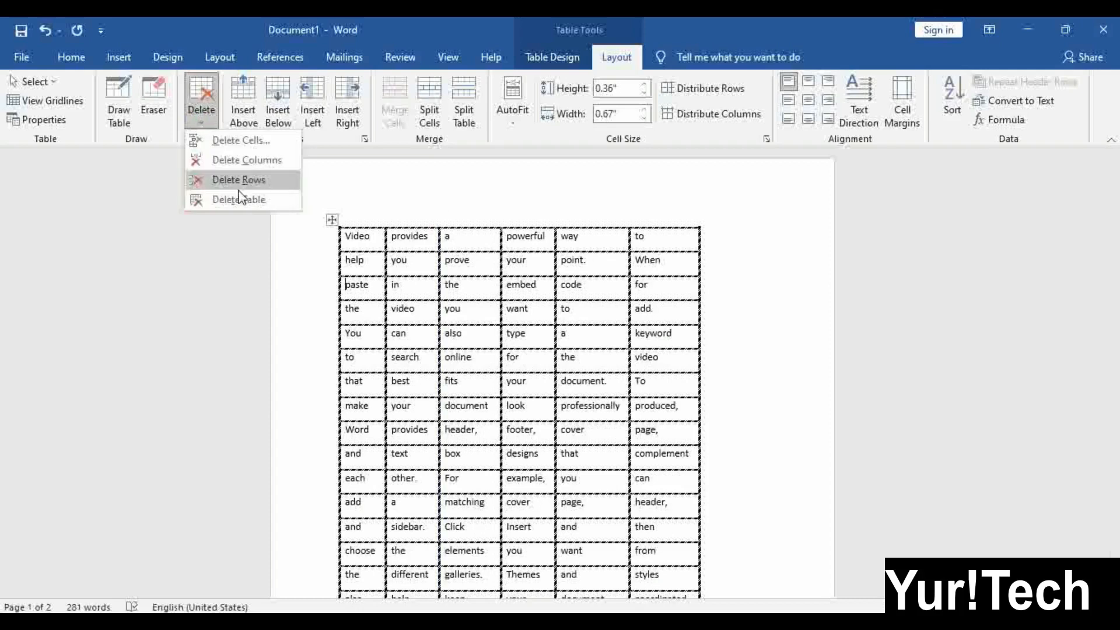
pyautogui.click(567, 315)
pyautogui.click(666, 270)
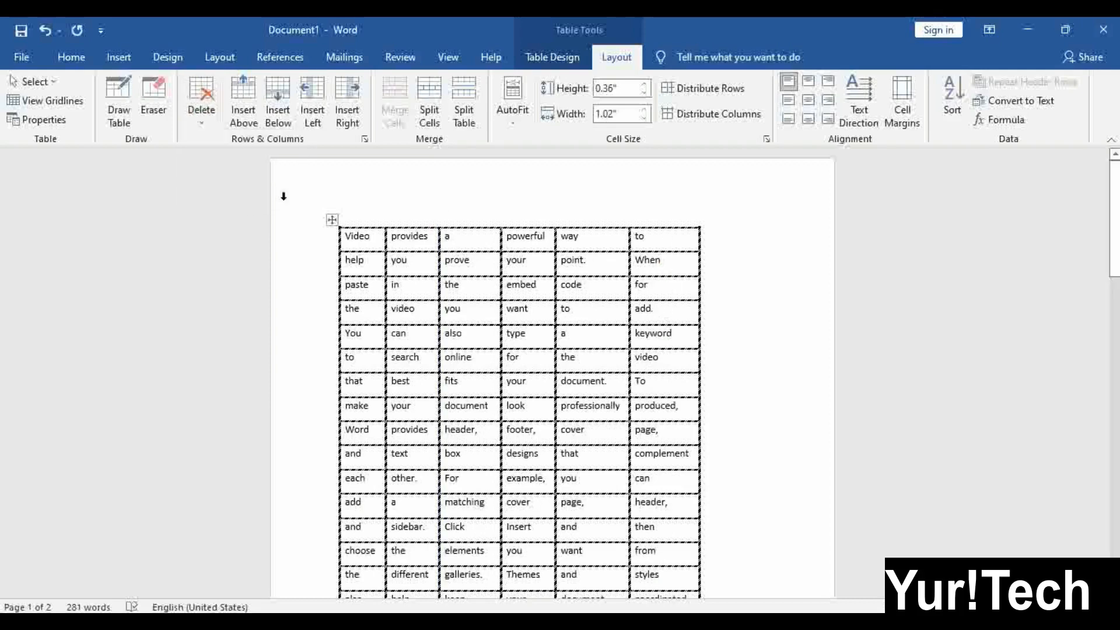
pyautogui.click(201, 111)
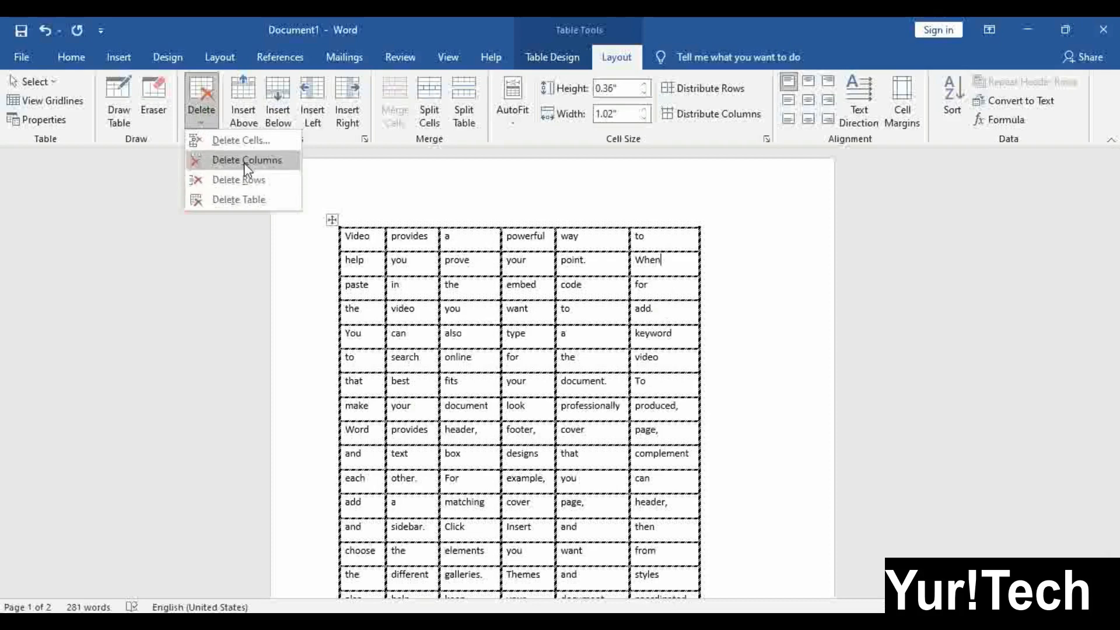
pyautogui.click(245, 160)
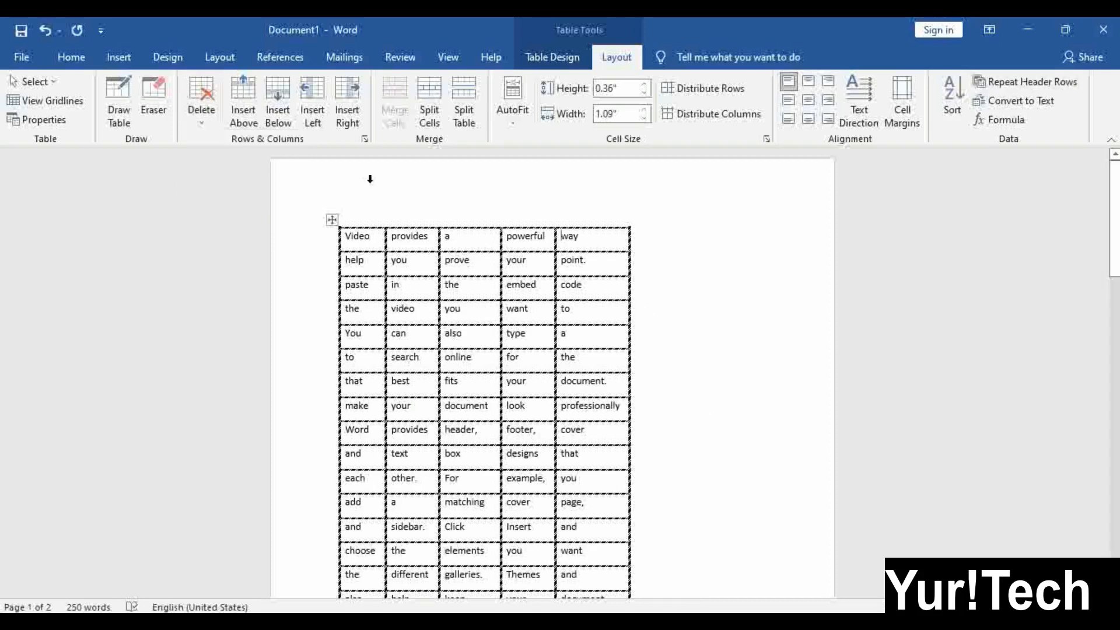
pyautogui.click(197, 117)
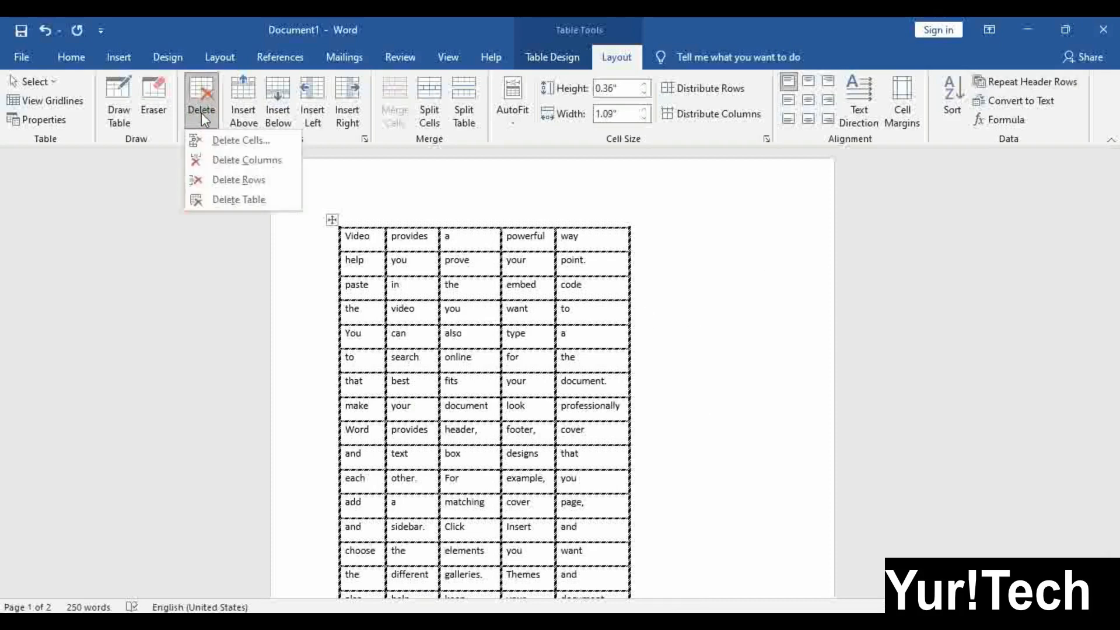
# Delete the whole table, then undo twice to restore six columns and the 'Video,' row
pyautogui.click(233, 204)
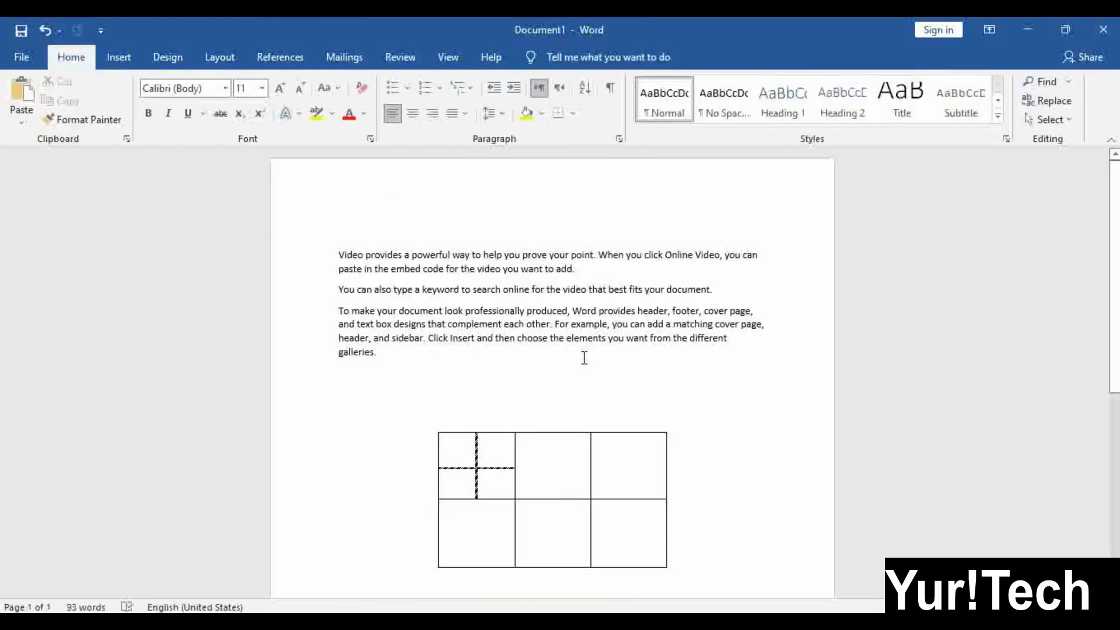
pyautogui.hotkey('ctrl', 'z')
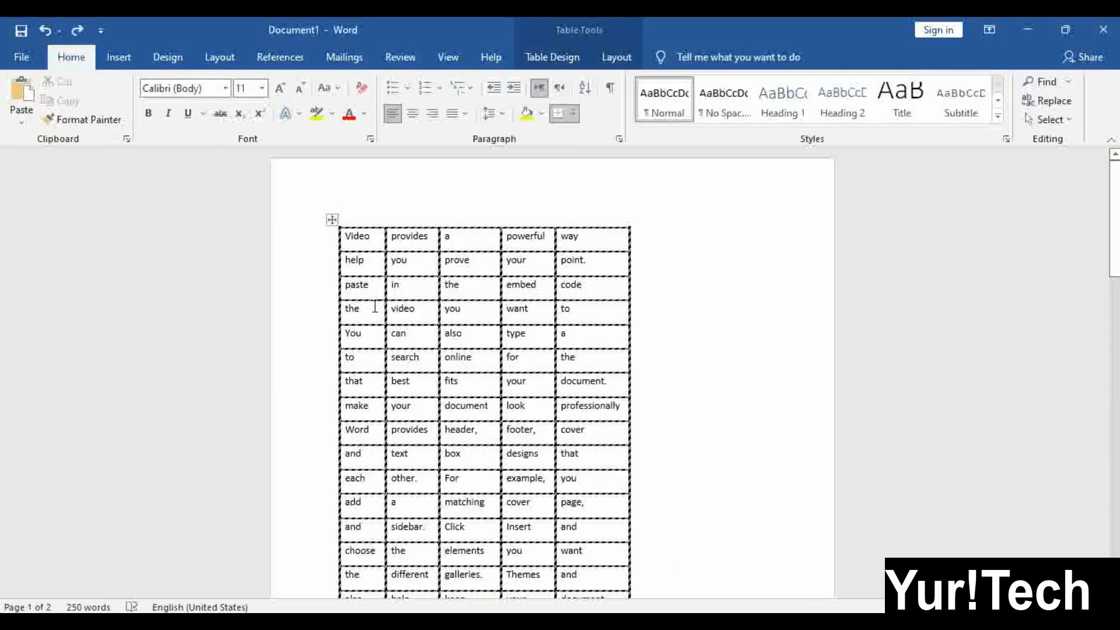
pyautogui.hotkey('ctrl', 'z')
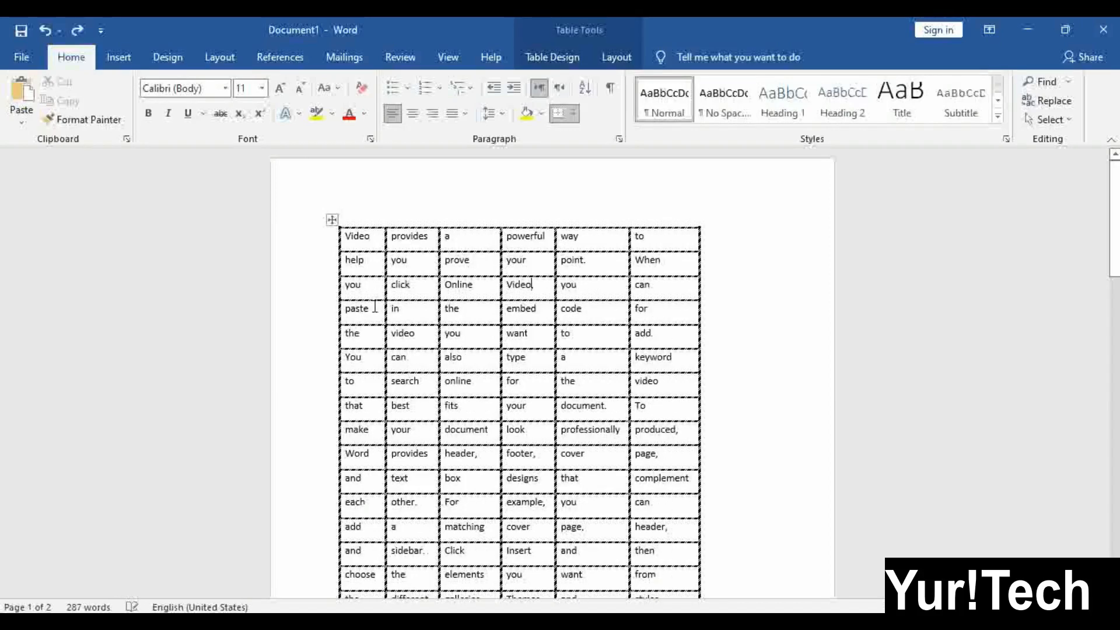
pyautogui.click(623, 63)
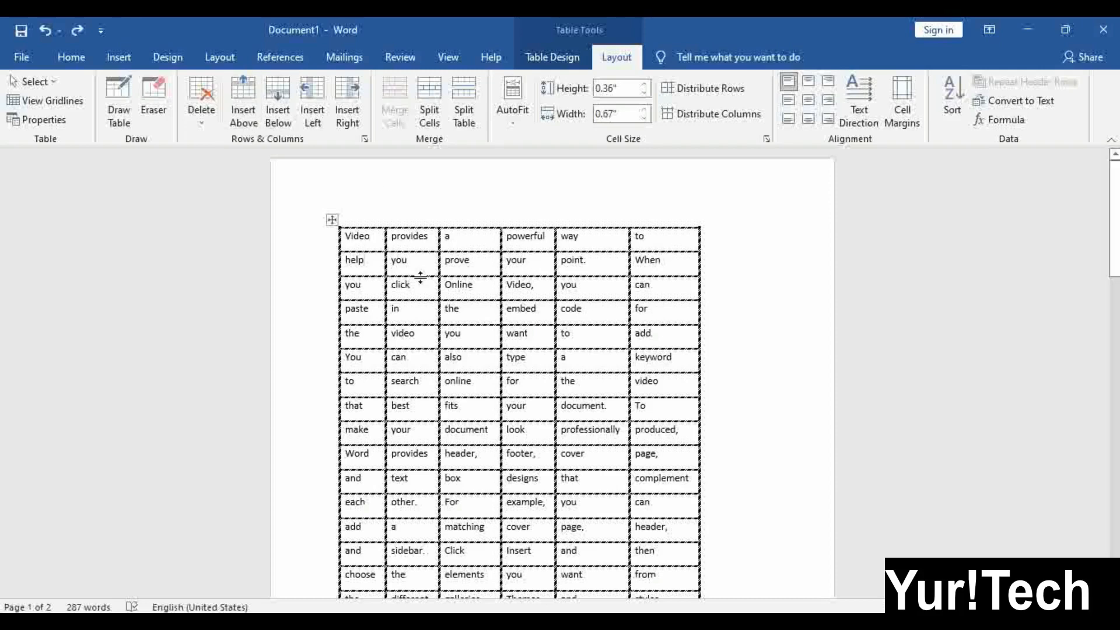
pyautogui.moveTo(328, 267)
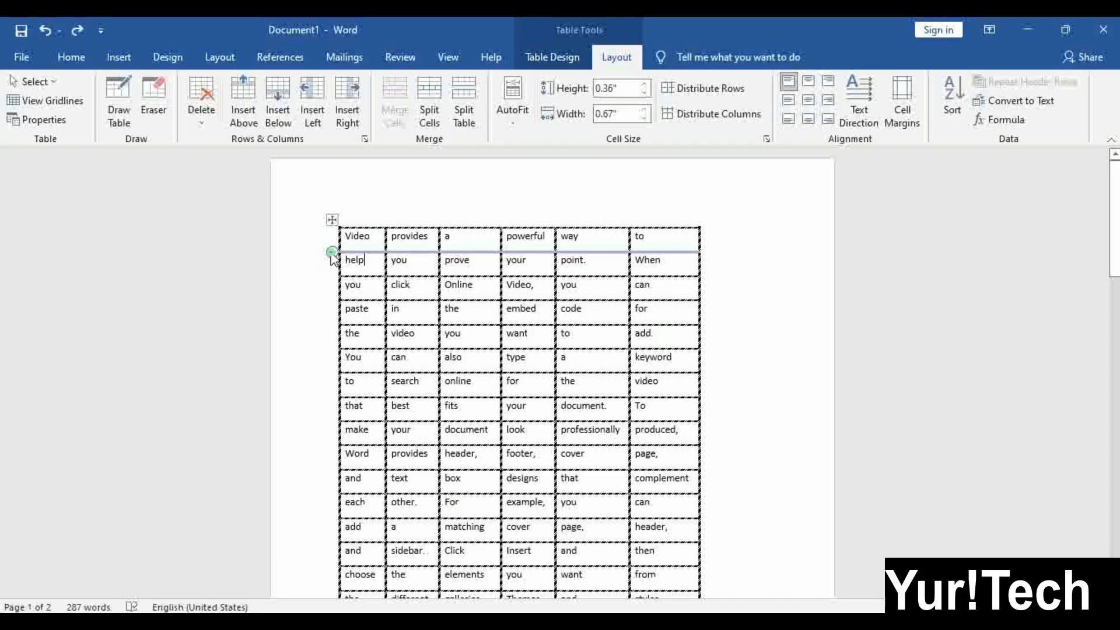
# Insert a blank row above the 'help' row, after undoing a misplaced row below the first
pyautogui.click(331, 253)
pyautogui.click(586, 263)
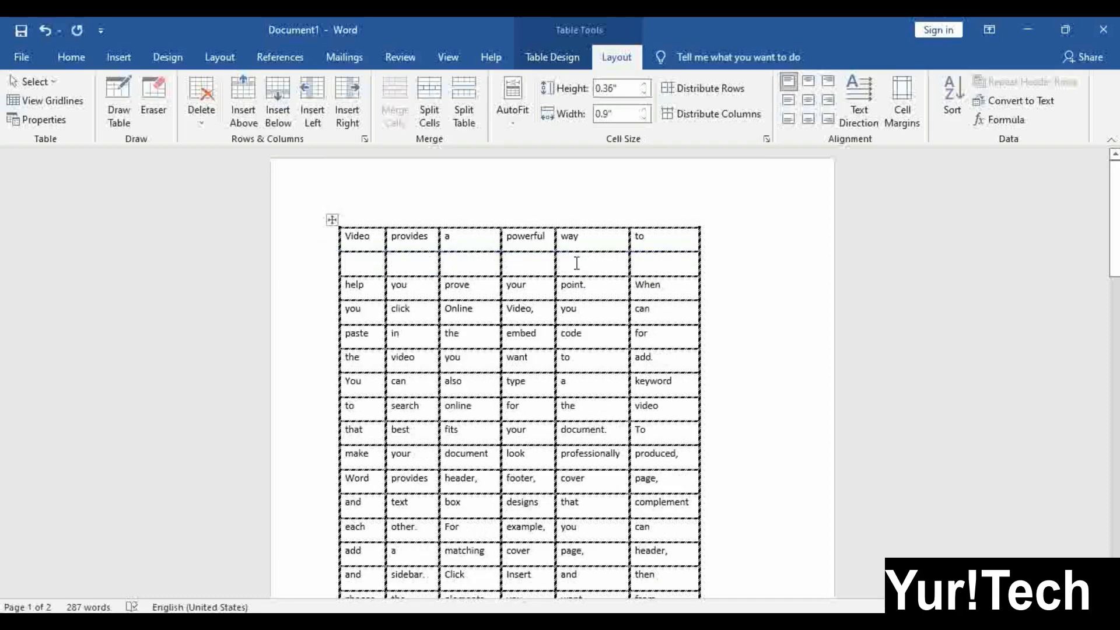
pyautogui.click(486, 269)
pyautogui.hotkey('ctrl', 'z')
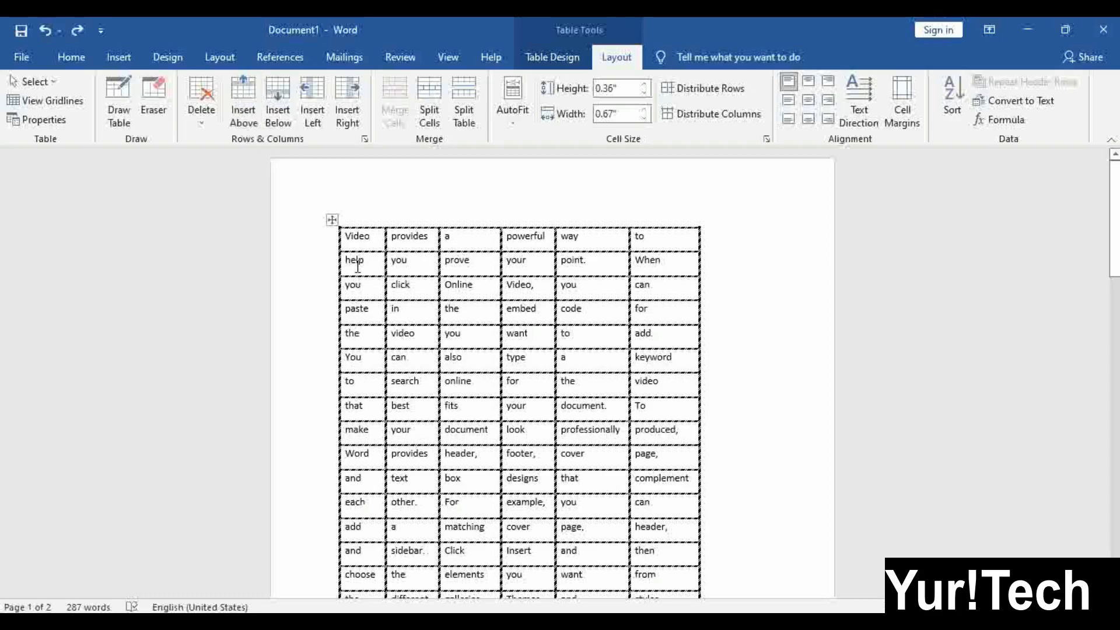
pyautogui.click(243, 103)
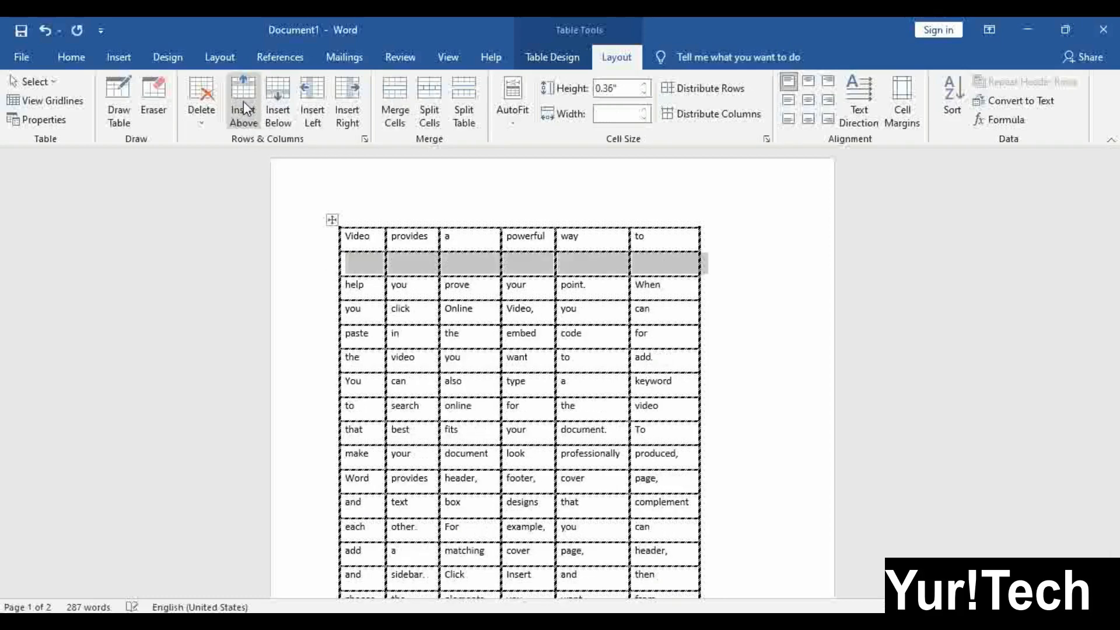
pyautogui.click(500, 261)
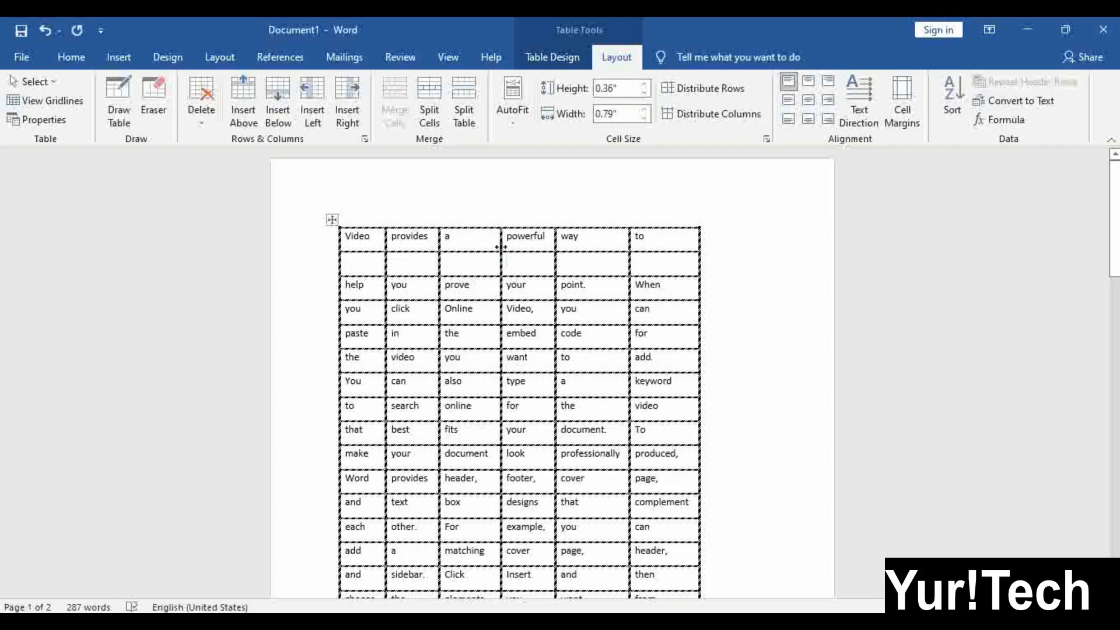
# Add blank rows below the 'You can also' row and the 'the video you want to add.' row
pyautogui.click(451, 311)
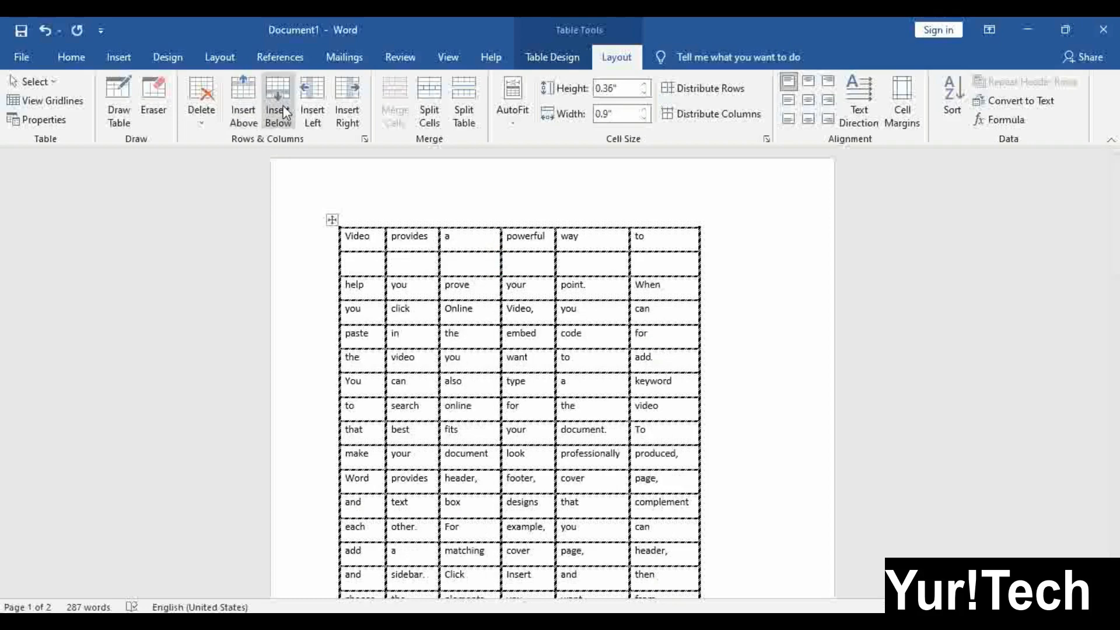
pyautogui.click(285, 108)
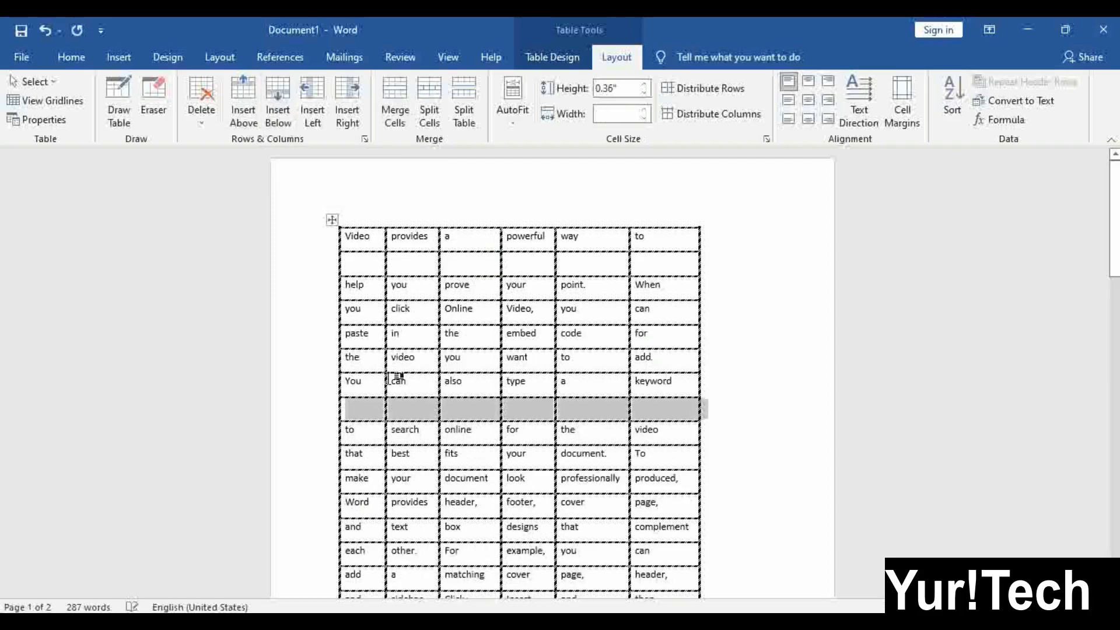
pyautogui.click(472, 366)
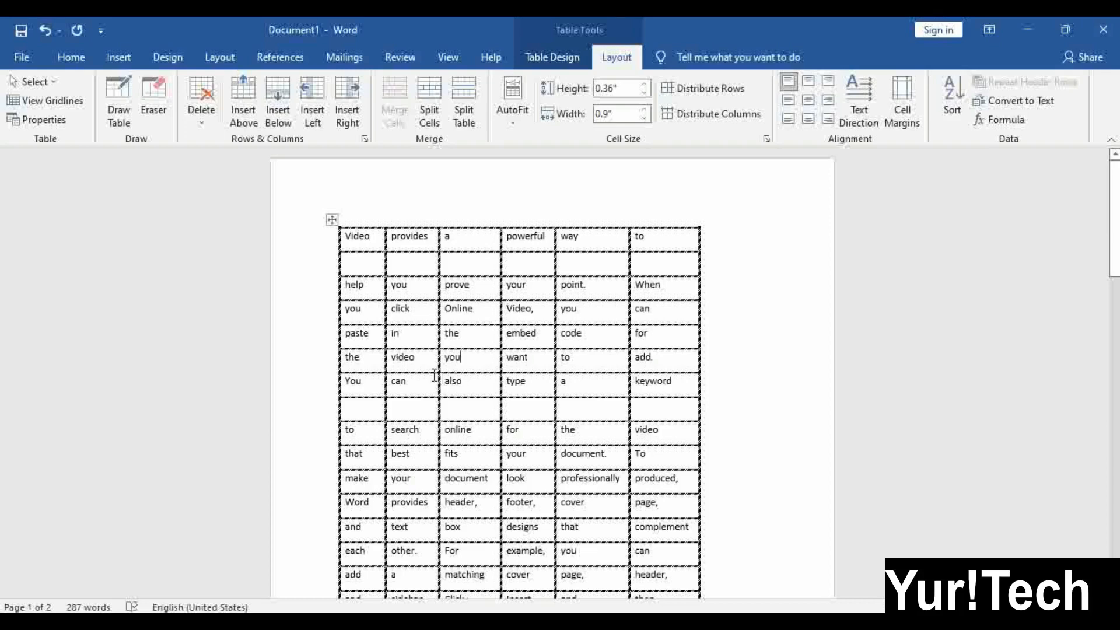
pyautogui.click(273, 100)
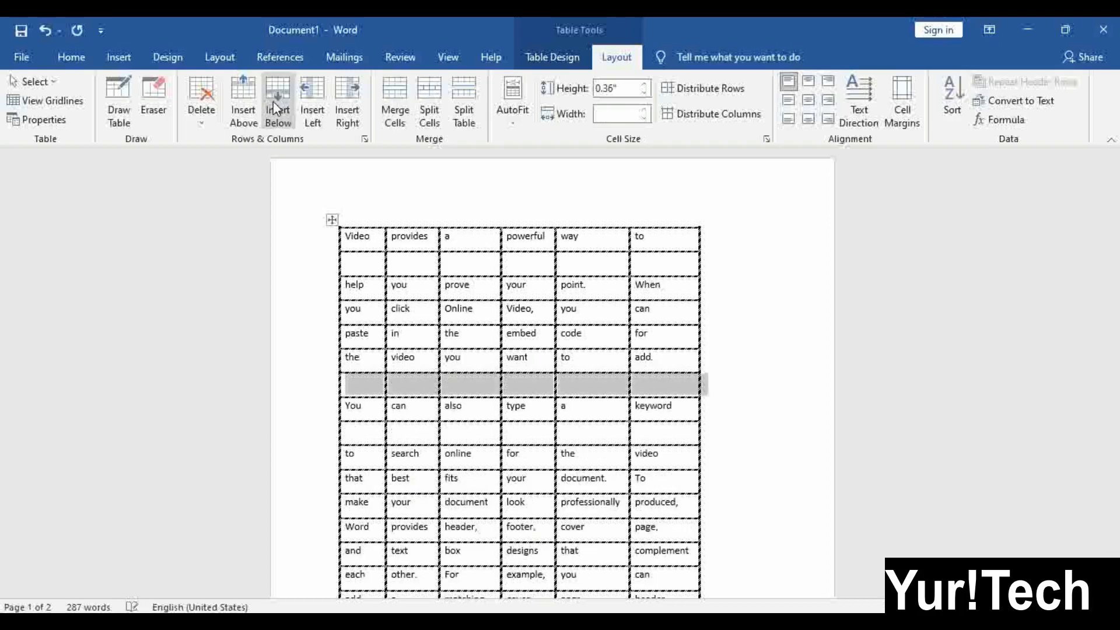
pyautogui.click(442, 382)
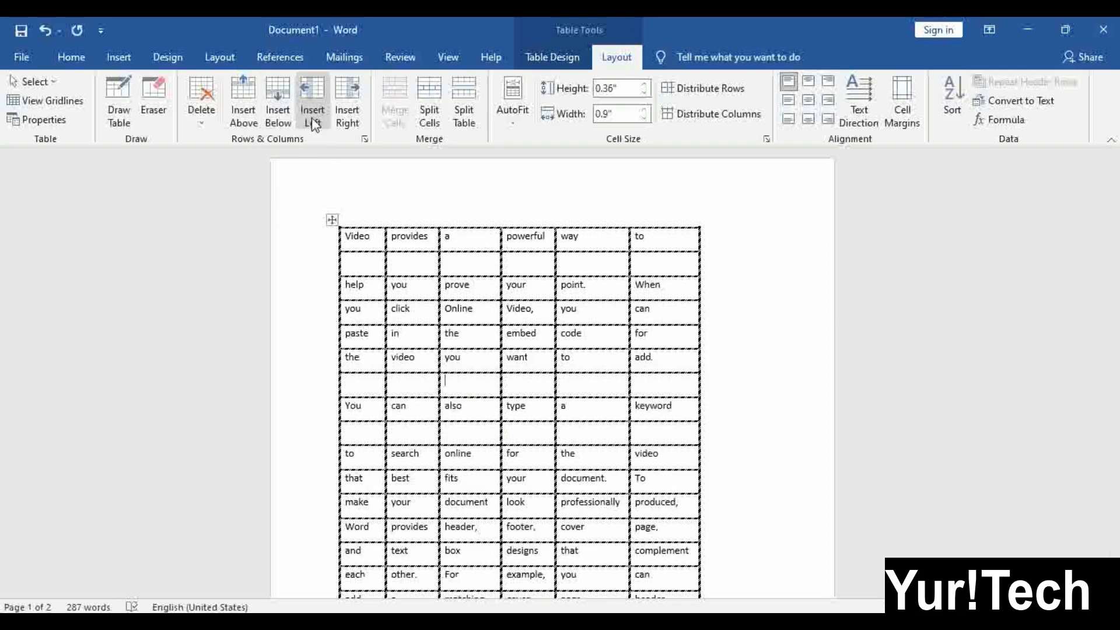
# Insert an empty column between the 'powerful' and 'way' columns
pyautogui.click(440, 354)
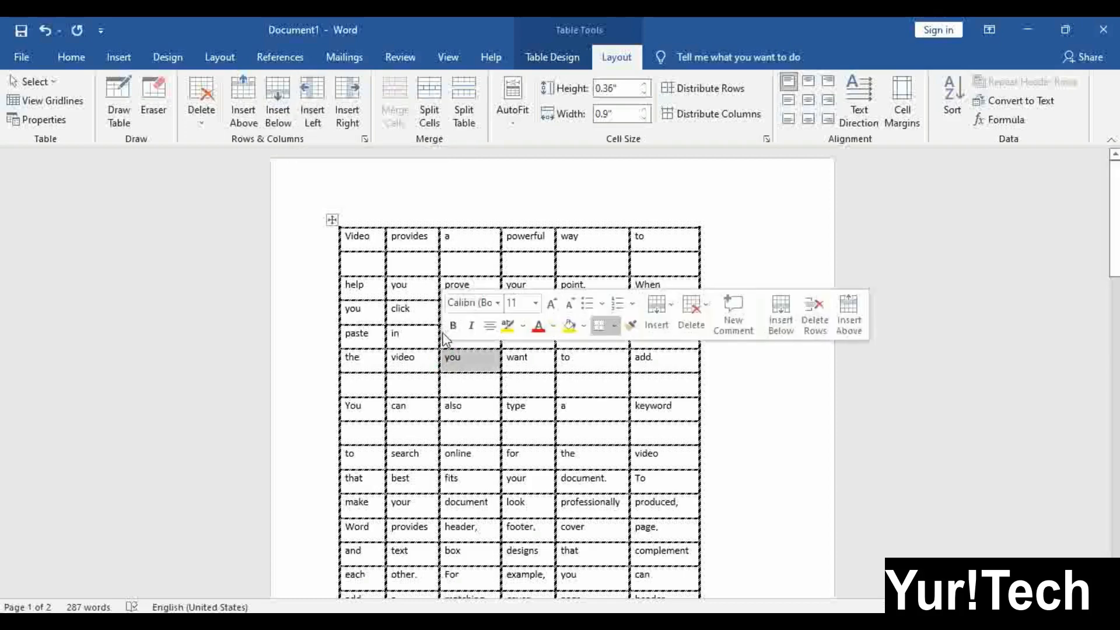
pyautogui.click(544, 254)
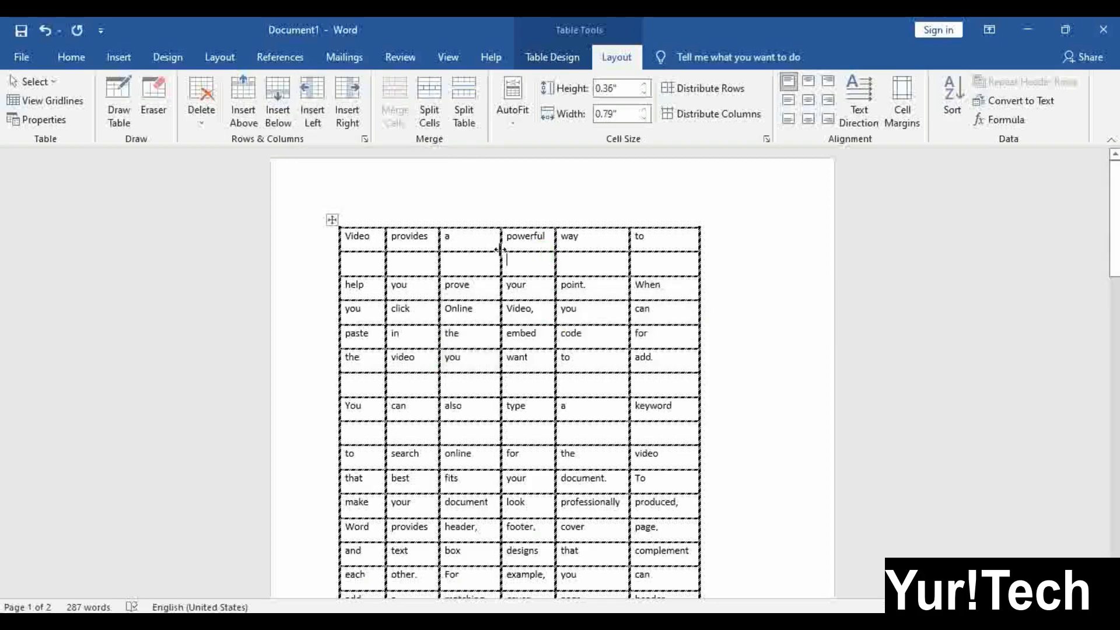
pyautogui.click(568, 236)
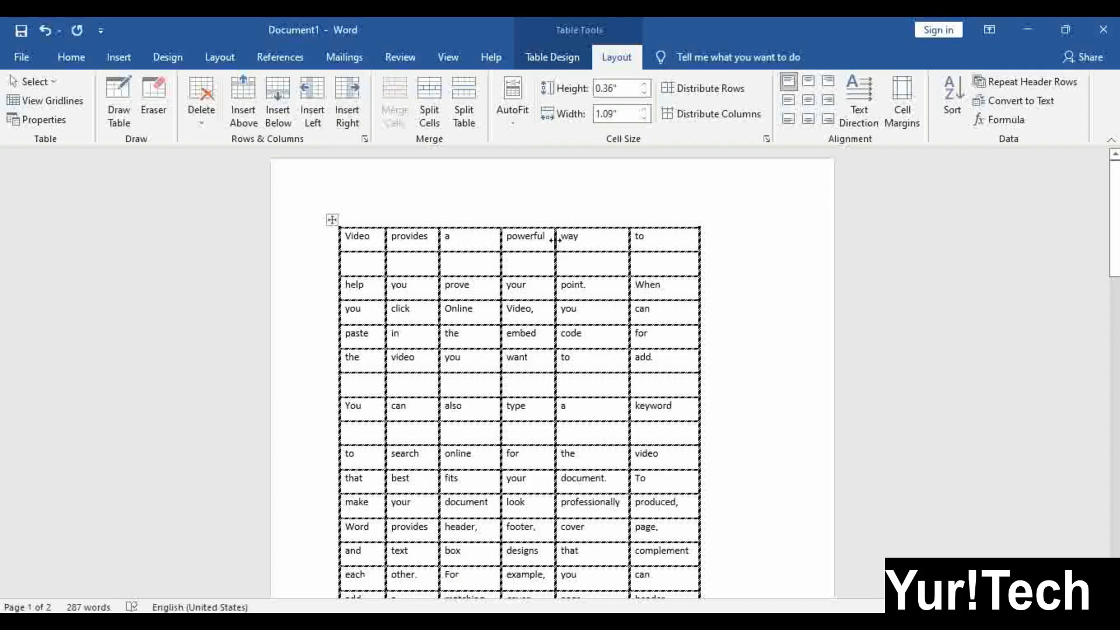
pyautogui.click(307, 90)
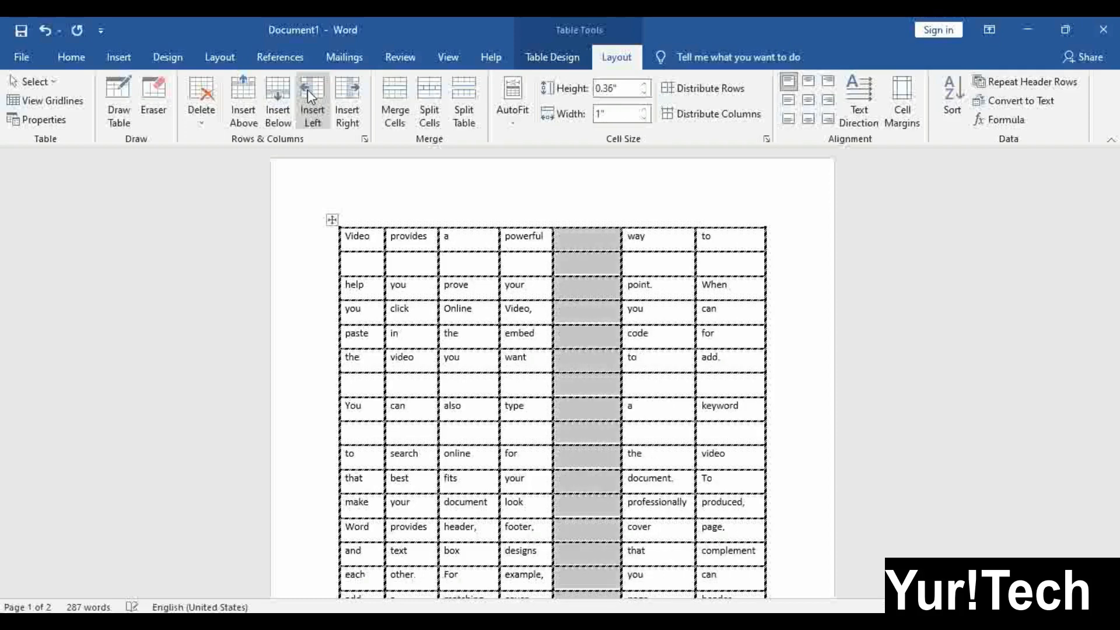
pyautogui.click(590, 508)
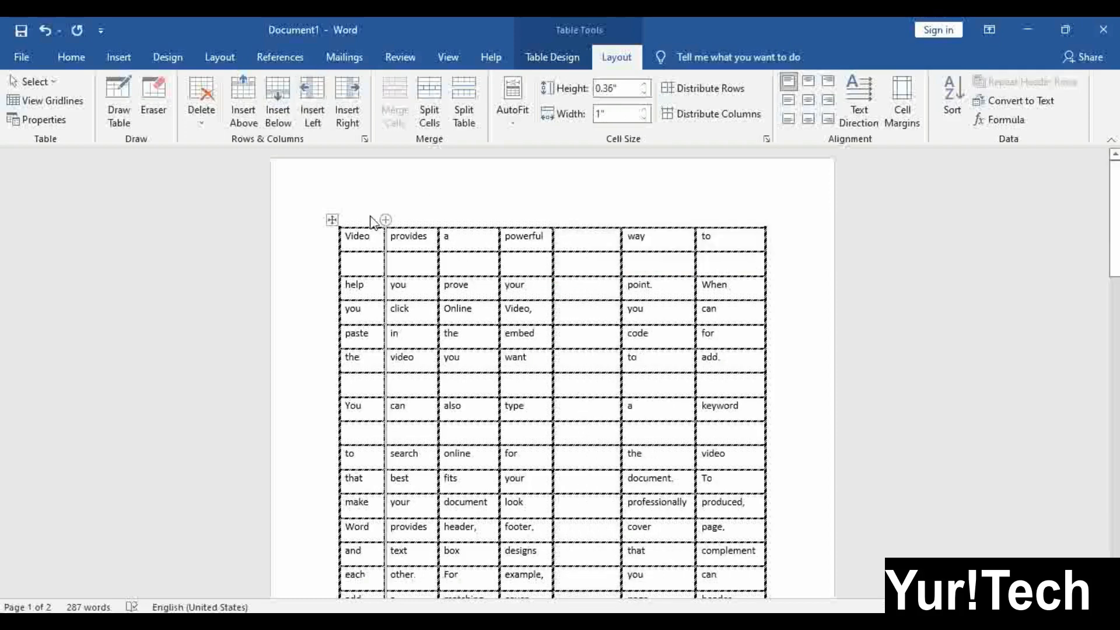
# Add an empty column at the table's right edge, after the 'to' column
pyautogui.click(726, 239)
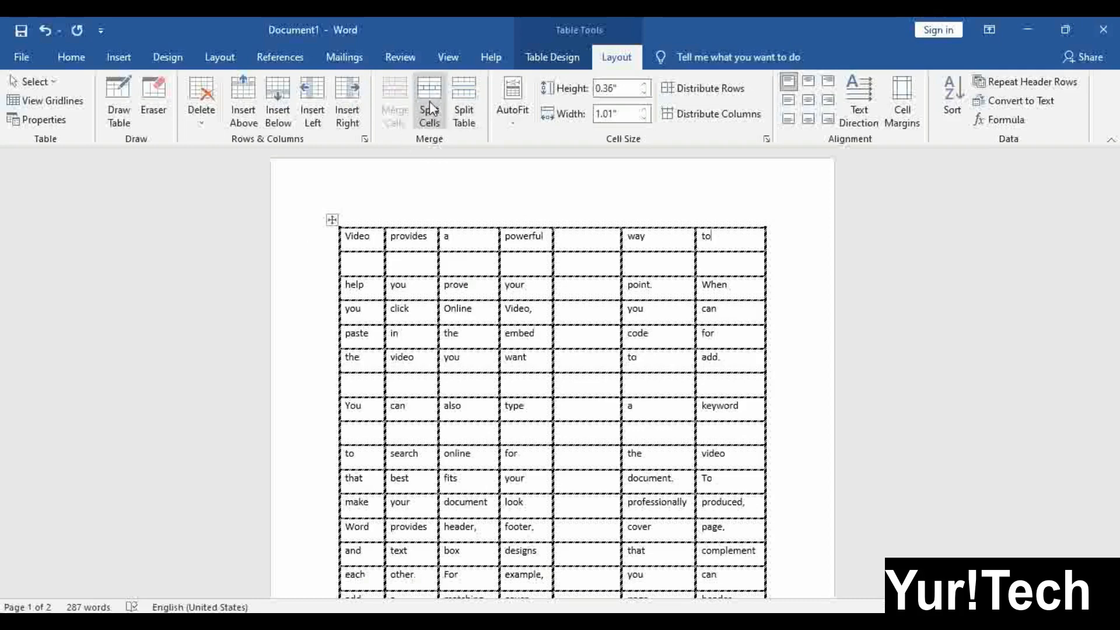
pyautogui.click(344, 95)
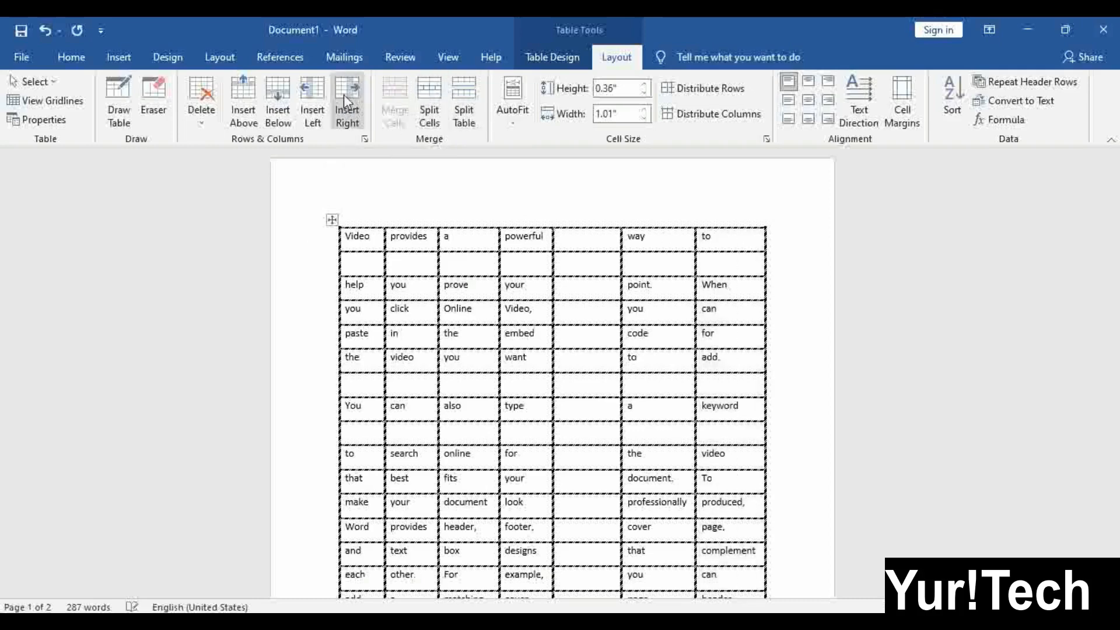
pyautogui.click(749, 347)
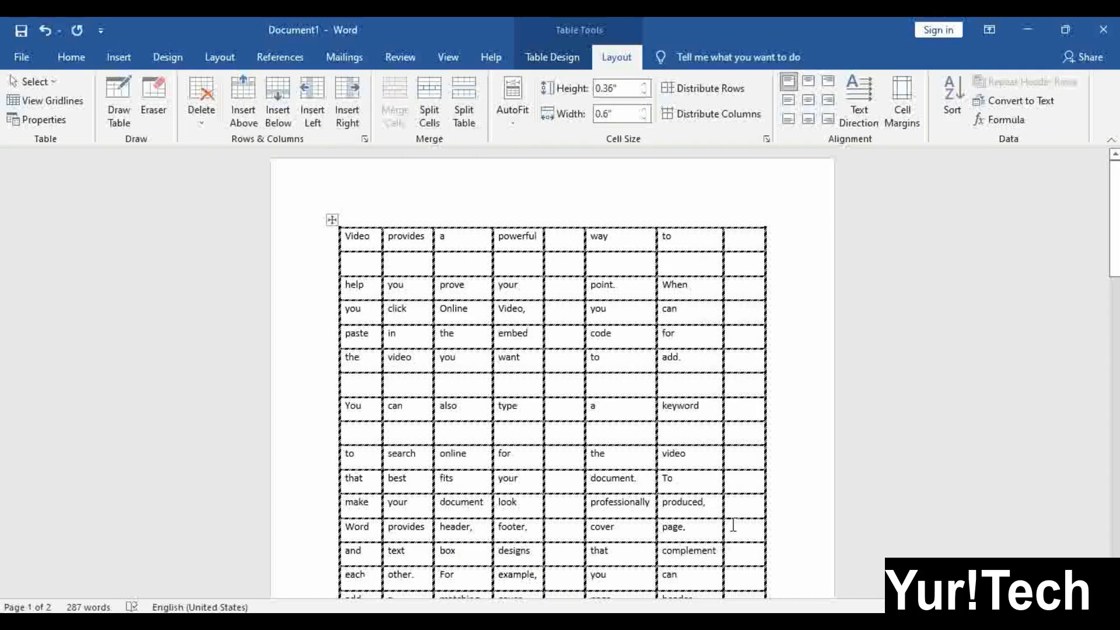
pyautogui.click(537, 336)
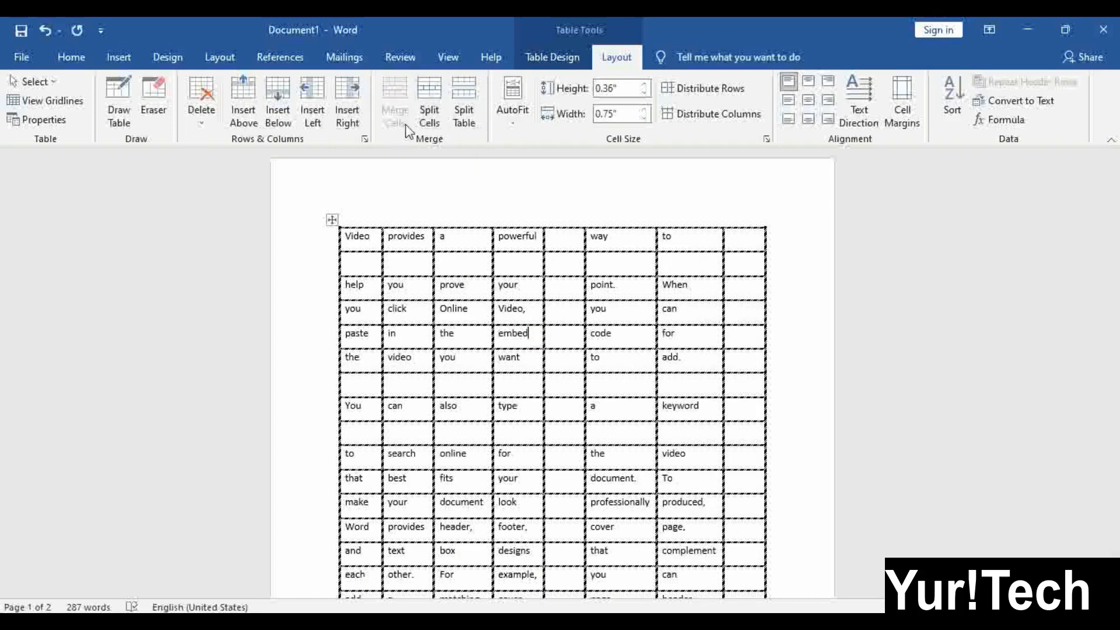
pyautogui.click(570, 318)
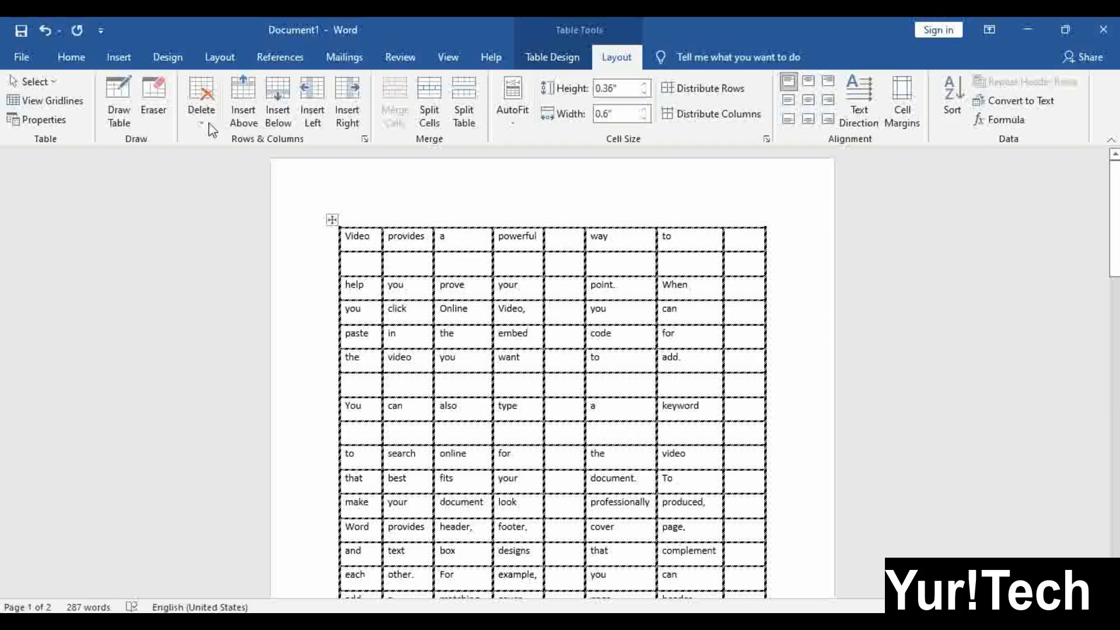
# Erase the top row's cell partitions and clear its text, then undo back to separate cells
pyautogui.click(162, 96)
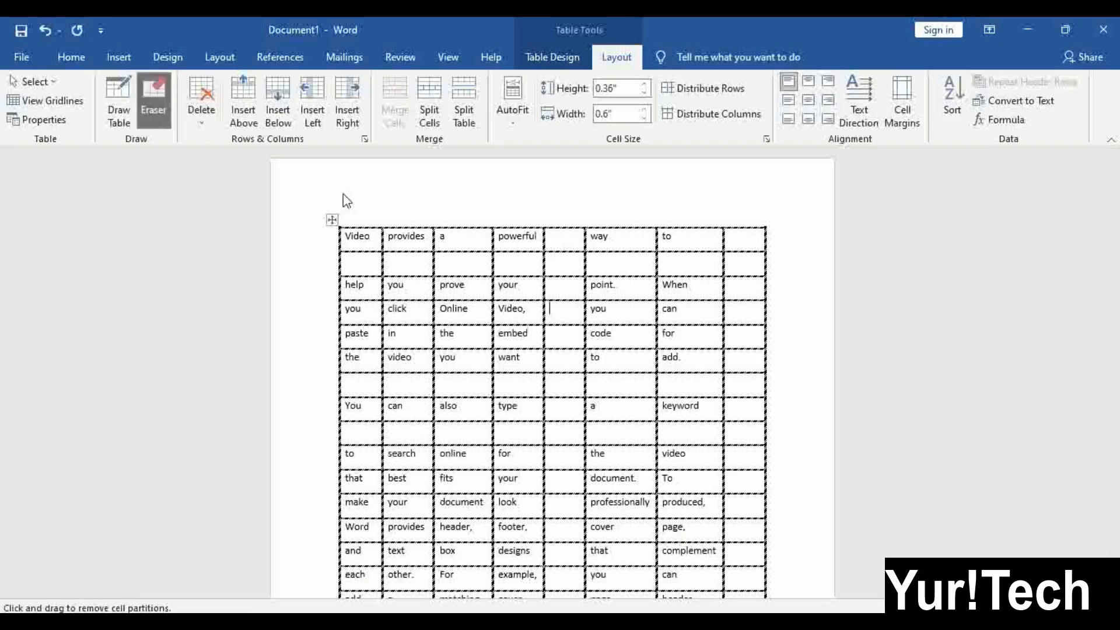
pyautogui.click(434, 235)
pyautogui.click(493, 250)
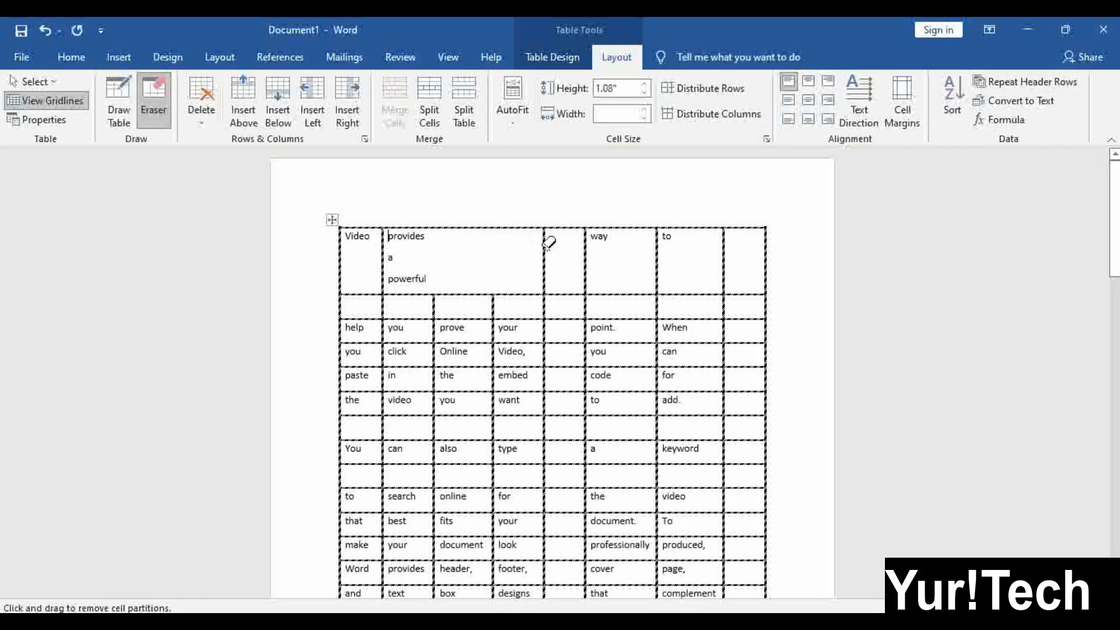
pyautogui.click(586, 251)
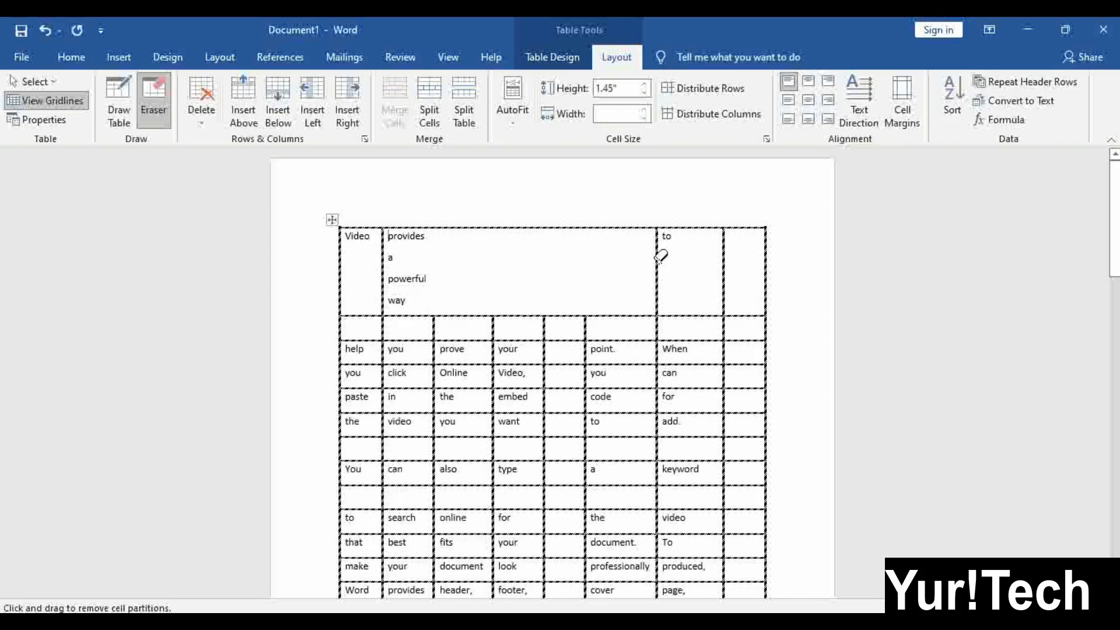
pyautogui.click(657, 257)
pyautogui.click(724, 263)
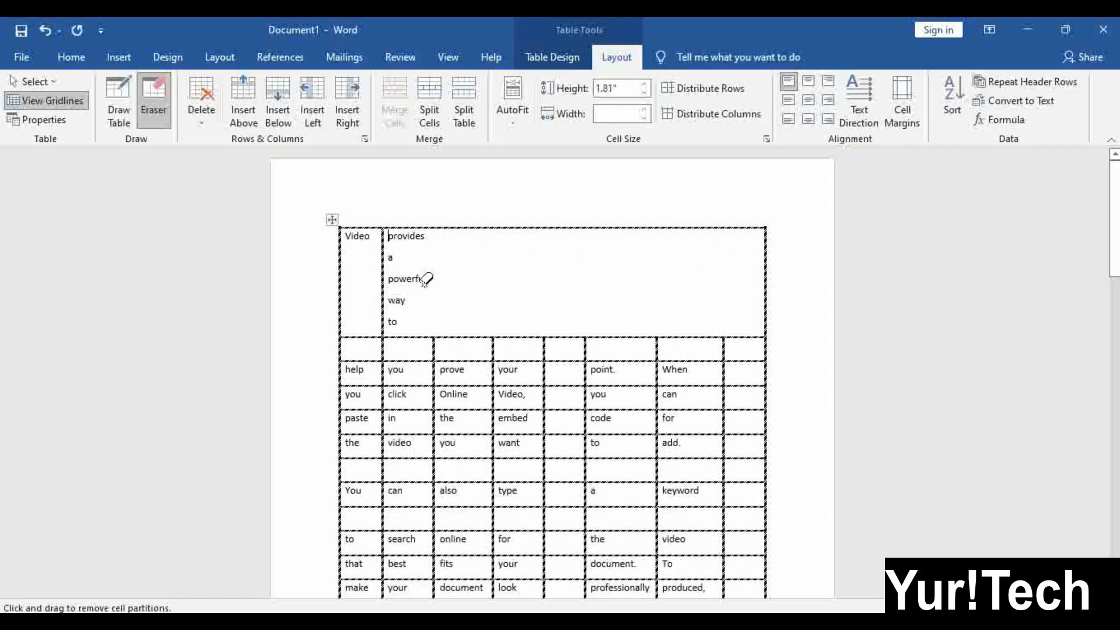
pyautogui.click(385, 262)
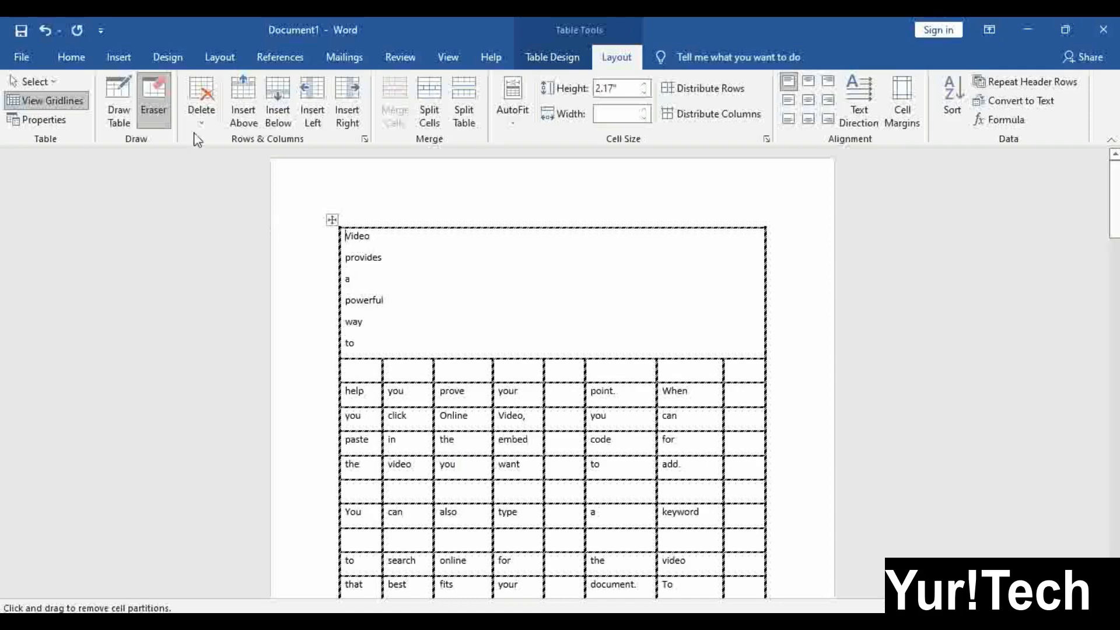
pyautogui.click(158, 109)
pyautogui.moveTo(356, 344); pyautogui.dragTo(346, 234)
pyautogui.press('Delete')
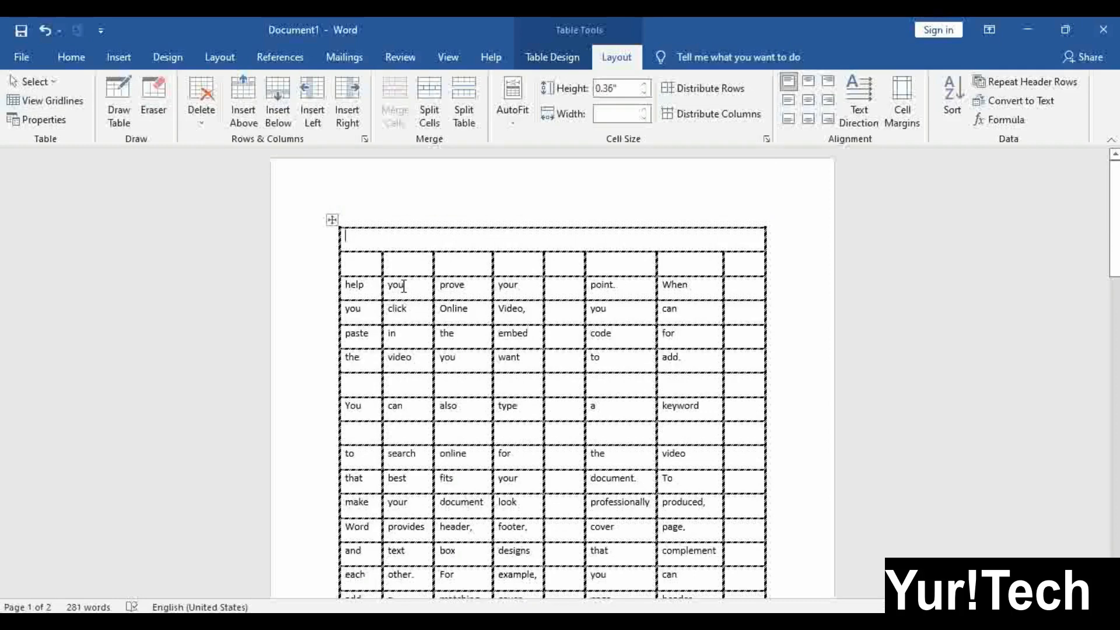
pyautogui.hotkey('ctrl', 'z')
pyautogui.hotkey('ctrl', 'z')
pyautogui.hotkey('ctrl', 'z')
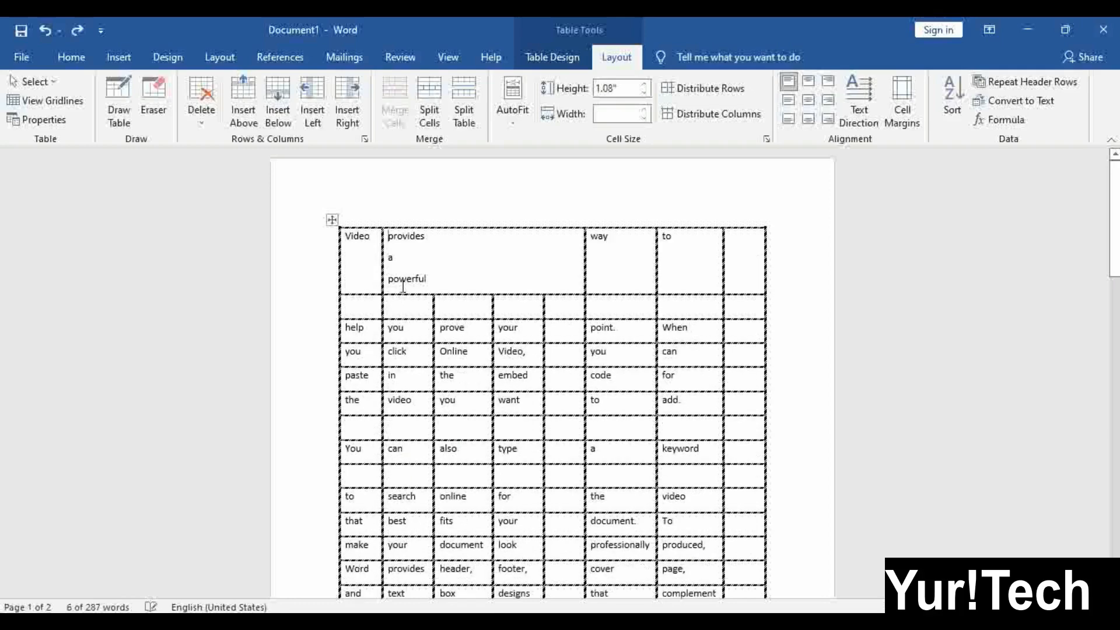
pyautogui.hotkey('ctrl', 'z')
pyautogui.hotkey('ctrl', 'z')
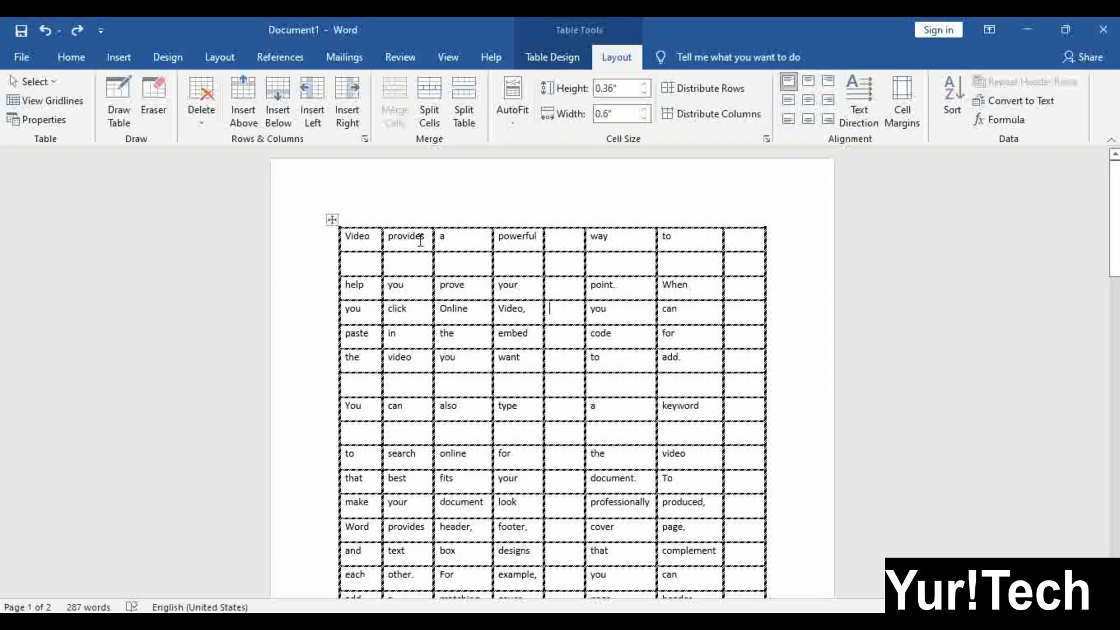
# Merge the a, powerful, blank and way cells of row 1 into one cell
pyautogui.moveTo(457, 238)
pyautogui.mouseDown()
pyautogui.moveTo(669, 239)
pyautogui.moveTo(642, 241)
pyautogui.mouseUp()
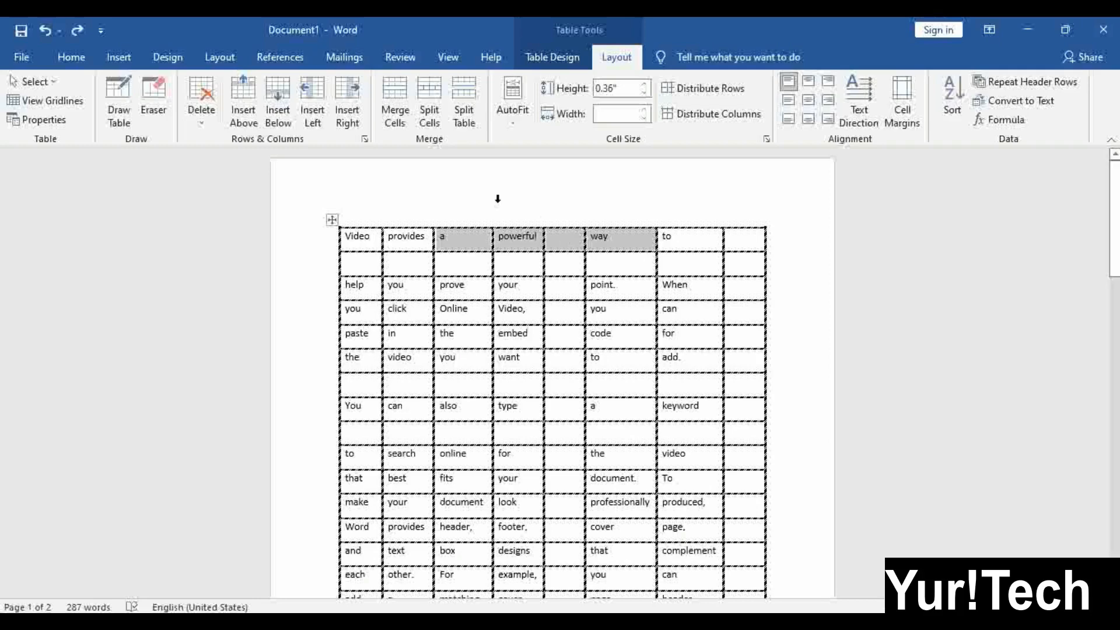
pyautogui.click(398, 93)
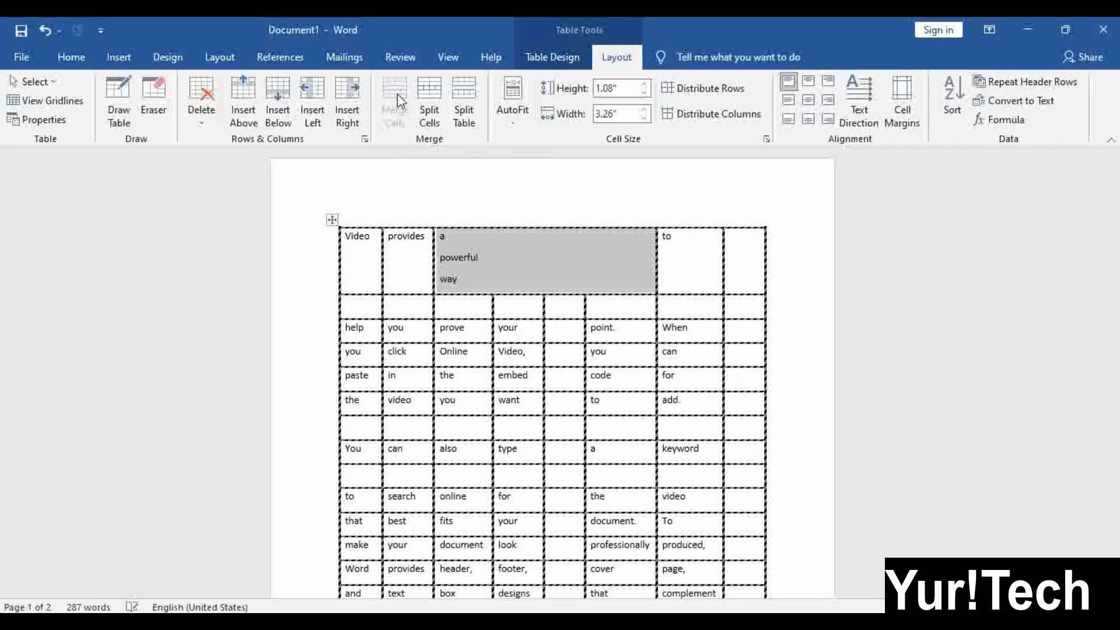
pyautogui.click(612, 256)
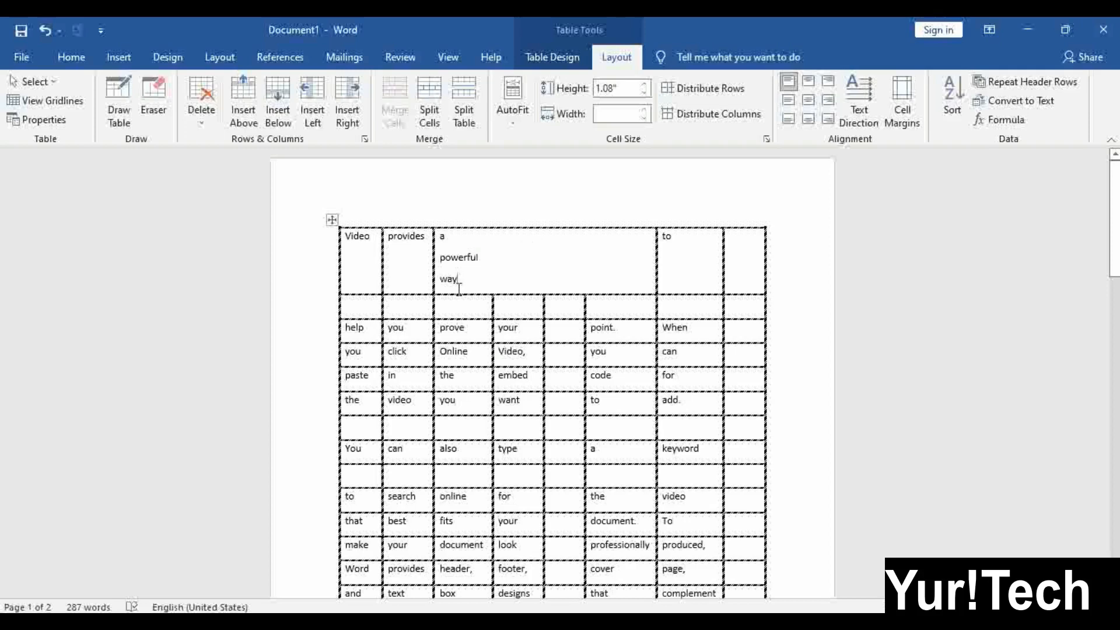
# Delete the merged cell's stacked words and type 'Microsoft Word' in their place
pyautogui.moveTo(444, 251)
pyautogui.mouseDown()
pyautogui.moveTo(455, 270)
pyautogui.moveTo(451, 251)
pyautogui.moveTo(434, 252)
pyautogui.mouseUp()
pyautogui.click(471, 272)
pyautogui.click(443, 235)
pyautogui.press('Delete')
pyautogui.press('Delete')
pyautogui.press('Delete')
pyautogui.press('Delete')
pyautogui.press('Delete')
pyautogui.press('Delete')
pyautogui.press('Delete')
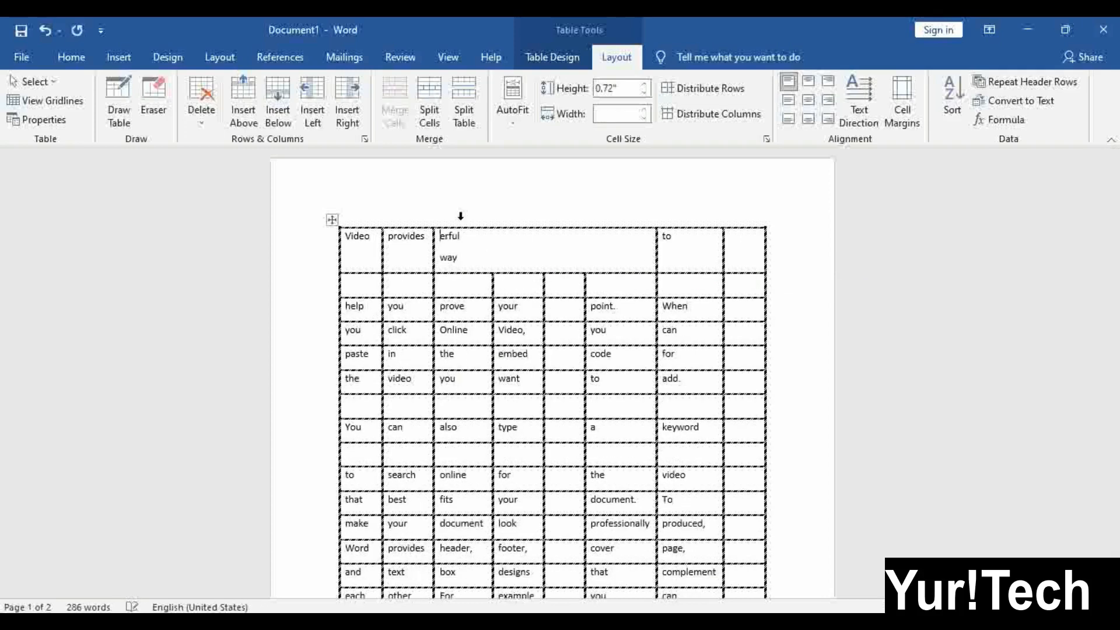
pyautogui.press('Delete')
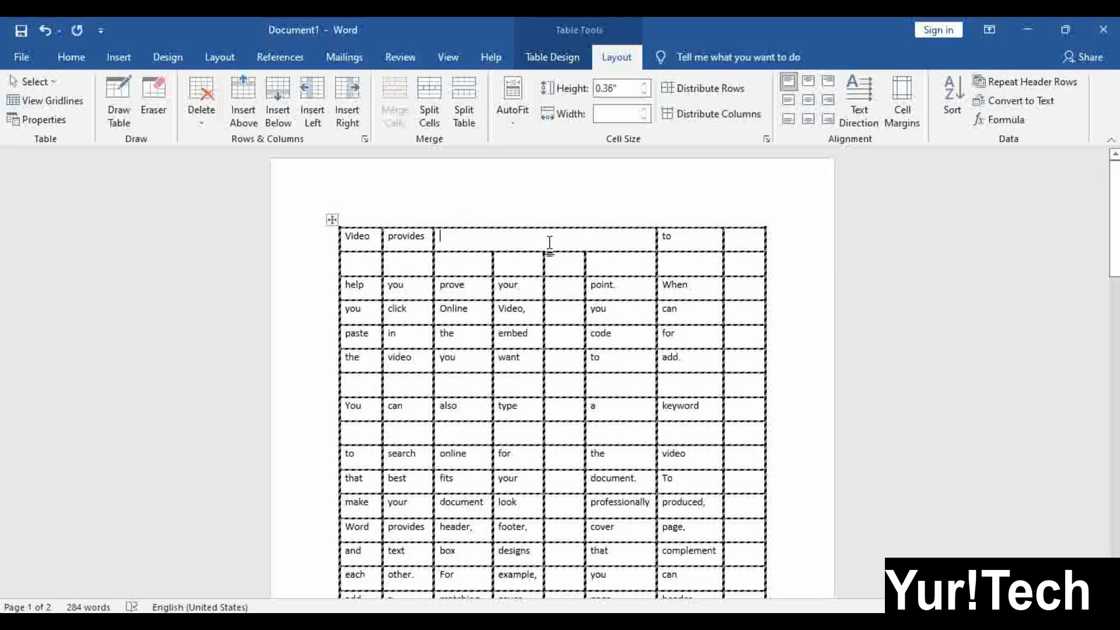
pyautogui.write('M')
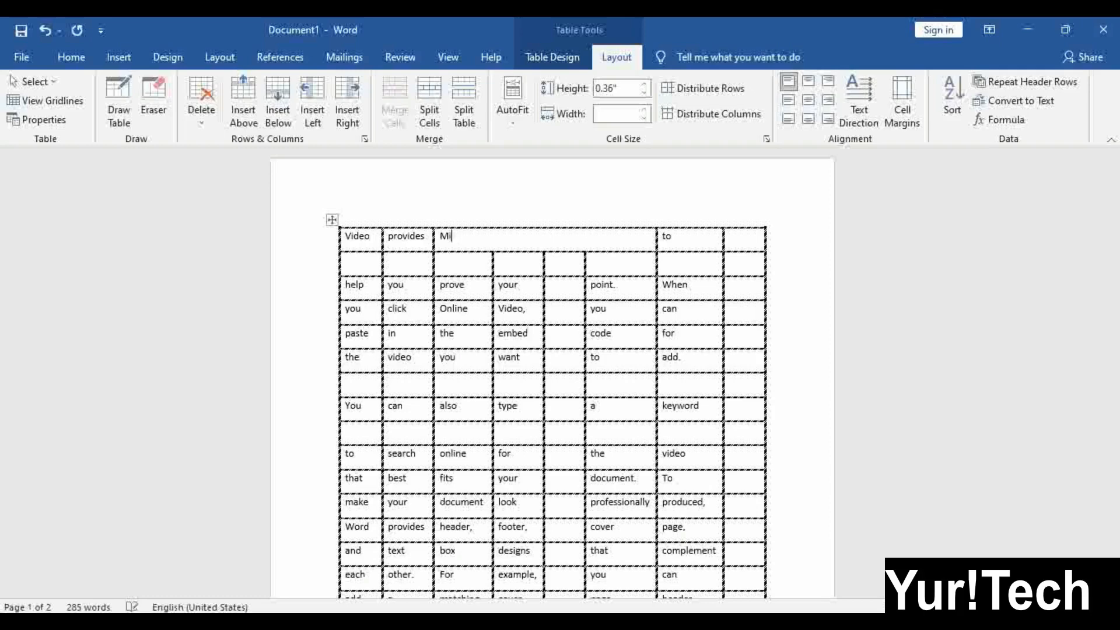
pyautogui.write('icrosoft Wo')
# Enlarge the 'Microsoft Word' text by one font size step
pyautogui.hotkey('shift', 'Left')
pyautogui.hotkey('shift', 'Left')
pyautogui.hotkey('shift', 'Left')
pyautogui.hotkey('shift', 'Left')
pyautogui.hotkey('shift', 'Left')
pyautogui.hotkey('shift', 'Left')
pyautogui.hotkey('shift', 'Left')
pyautogui.hotkey('shift', 'Left')
pyautogui.hotkey('shift', 'Left')
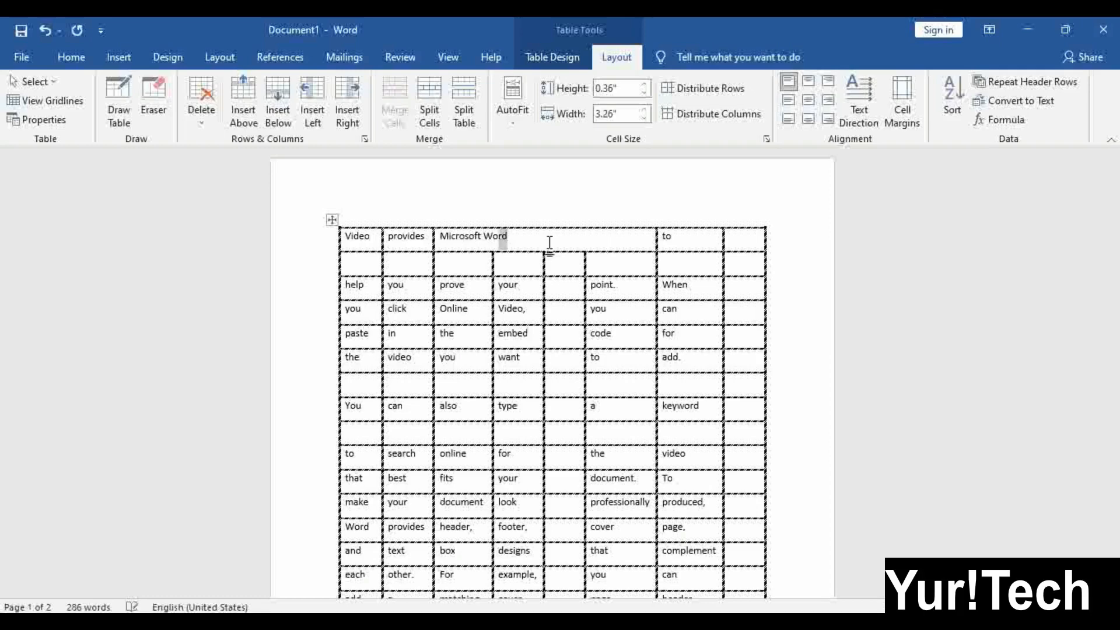
pyautogui.hotkey('shift', 'Left')
pyautogui.hotkey('shift', 'Left')
pyautogui.hotkey('shift', 'Left')
pyautogui.hotkey('shift', 'Left')
pyautogui.hotkey('shift', 'Left')
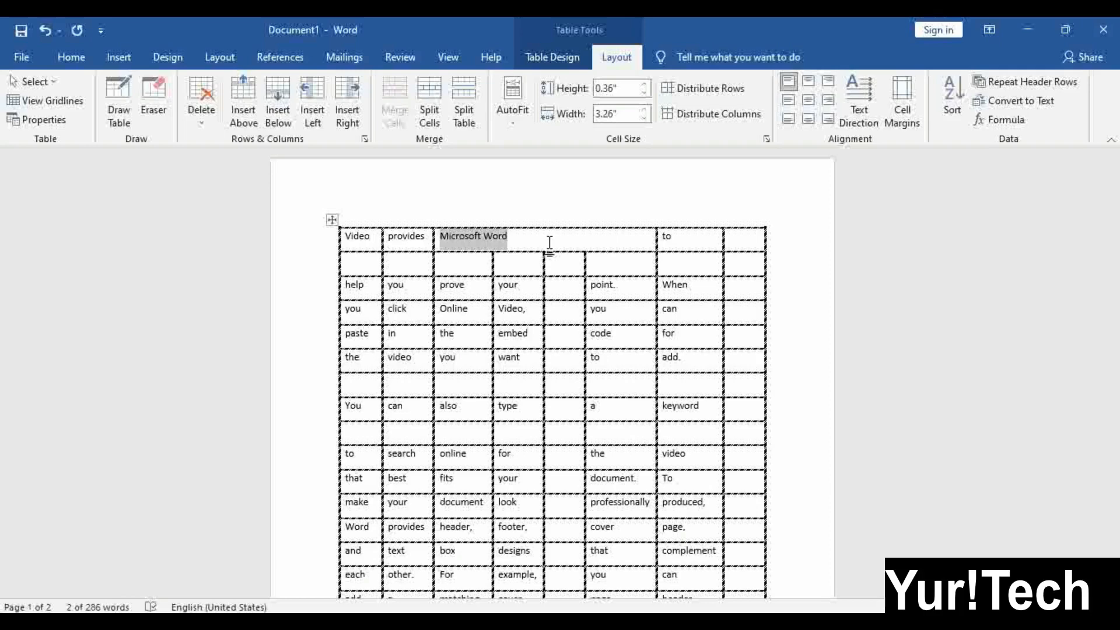
pyautogui.hotkey('ctrl', 'shift', '.')
pyautogui.hotkey('ctrl', 'shift', '.')
pyautogui.hotkey('ctrl', 'shift', '.')
pyautogui.hotkey('ctrl', 'shift', '.')
pyautogui.hotkey('ctrl', 'shift', '.')
pyautogui.hotkey('ctrl', 'shift', '.')
pyautogui.hotkey('ctrl', 'shift', '.')
pyautogui.hotkey('ctrl', 'shift', '.')
pyautogui.hotkey('ctrl', 'shift', '.')
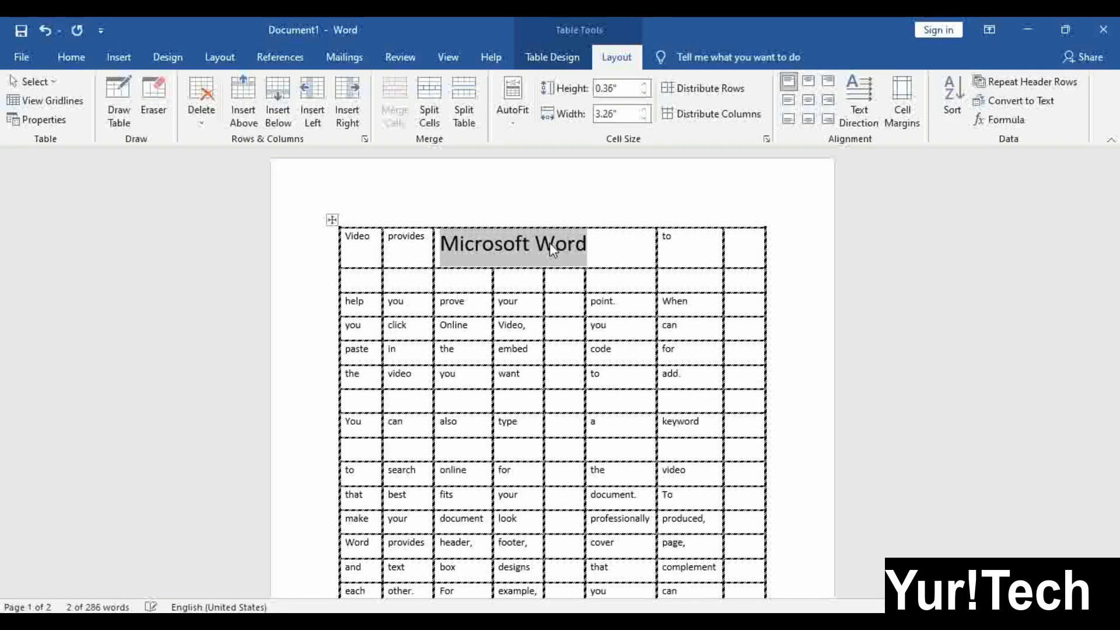
pyautogui.hotkey('ctrl', 'shift', '.')
pyautogui.hotkey('ctrl', 'shift', '.')
pyautogui.hotkey('ctrl', 'shift', '.')
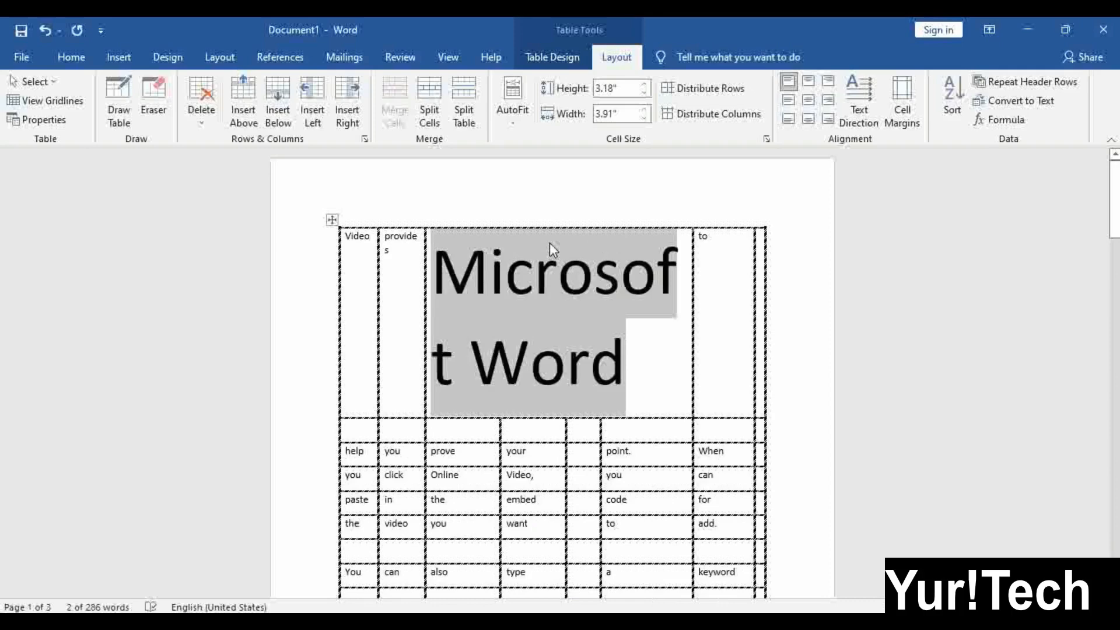
pyautogui.hotkey('ctrl', 'shift', ',')
pyautogui.hotkey('ctrl', 'shift', ',')
pyautogui.hotkey('ctrl', 'shift', ',')
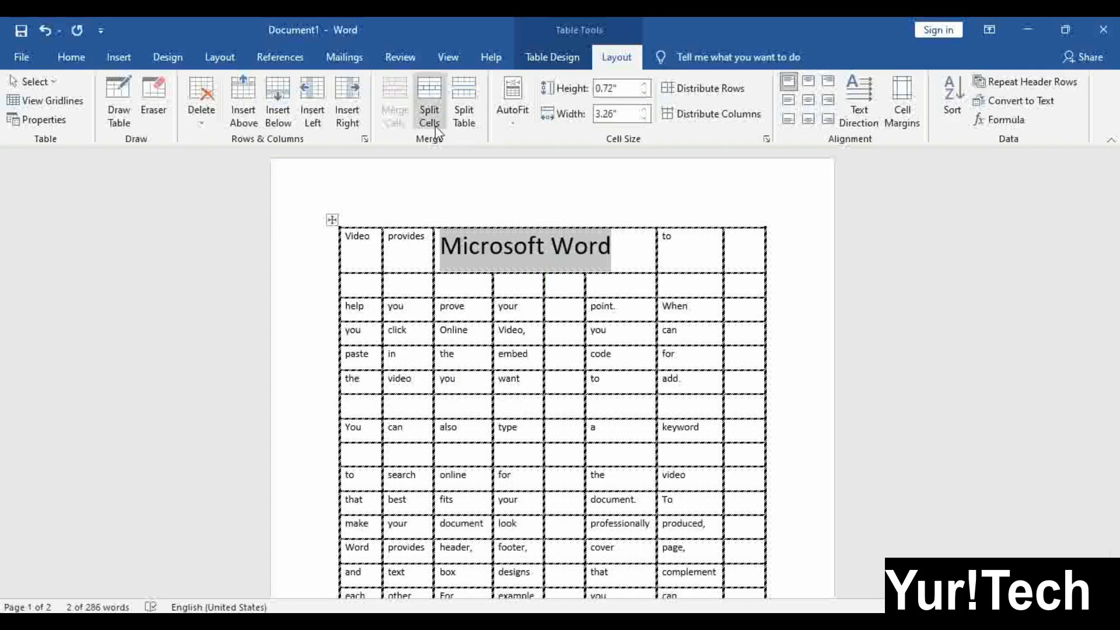
pyautogui.click(542, 308)
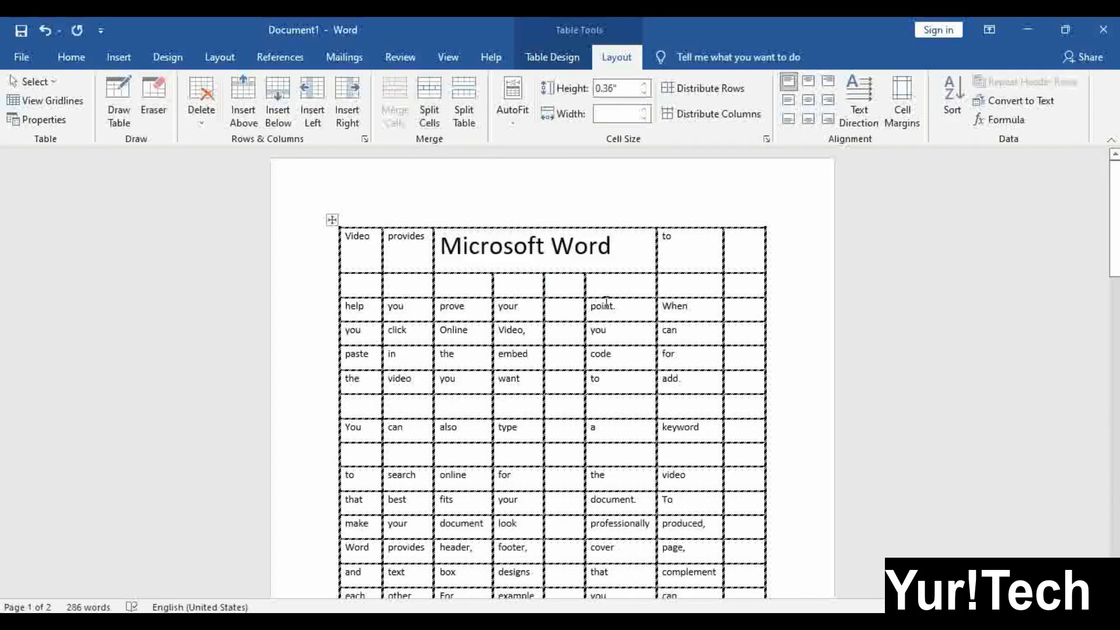
# Merge three blank cells in the empty row and bring up the Split Cells dialog
pyautogui.scroll(-5, 565, 350)
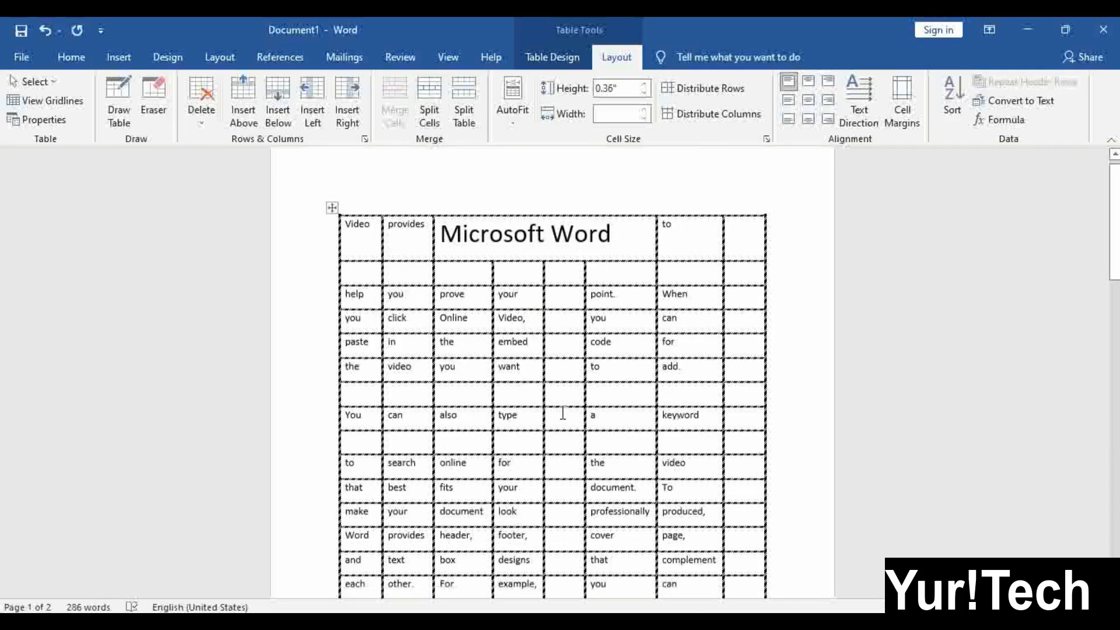
pyautogui.moveTo(510, 248); pyautogui.dragTo(593, 244)
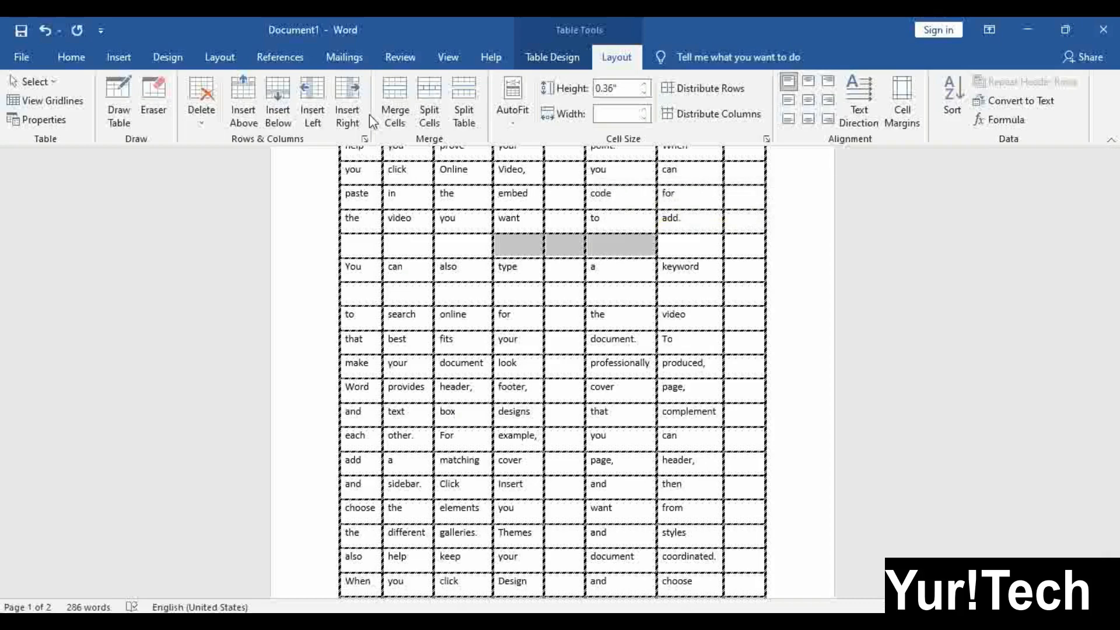
pyautogui.click(395, 100)
pyautogui.click(583, 359)
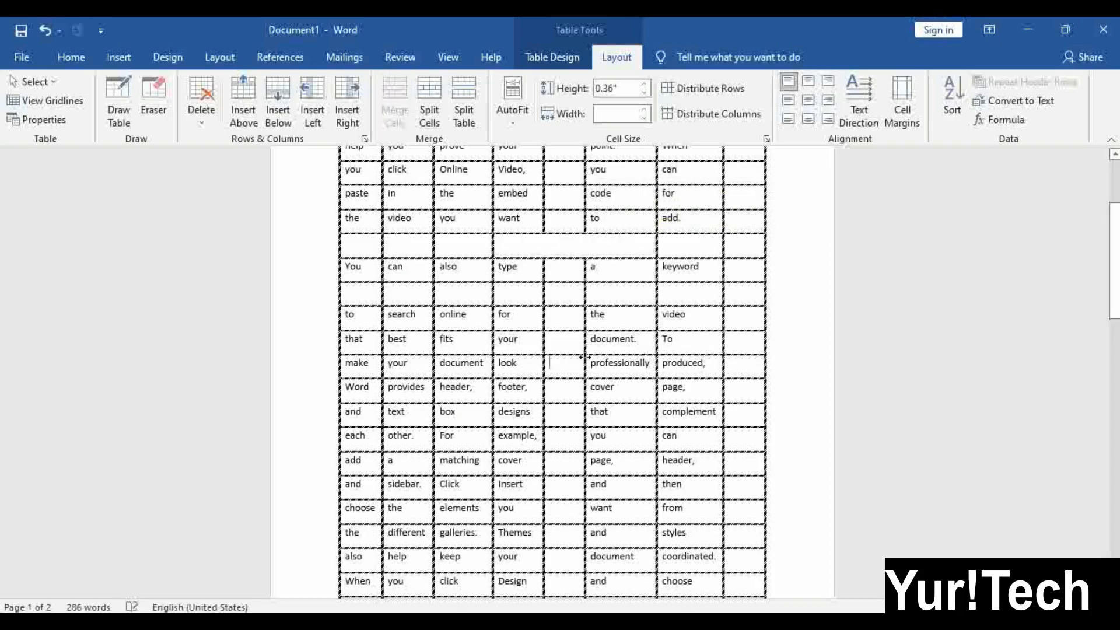
pyautogui.click(577, 245)
pyautogui.click(424, 91)
pyautogui.moveTo(699, 271); pyautogui.dragTo(854, 274)
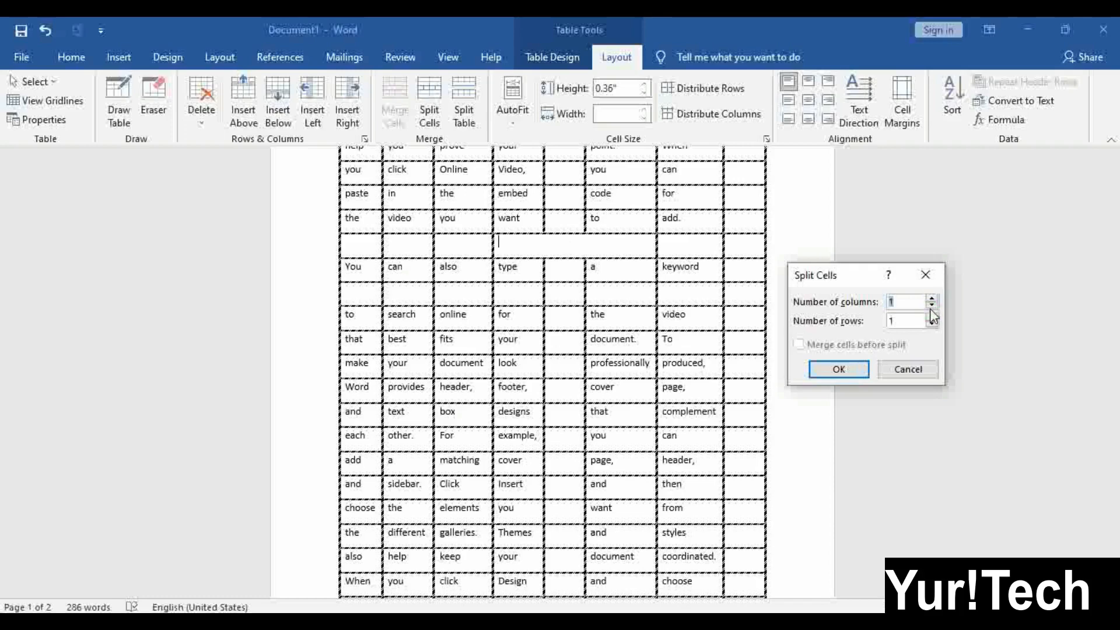
# Apply the first split settings, then undo an accidental table split at that row
pyautogui.click(832, 368)
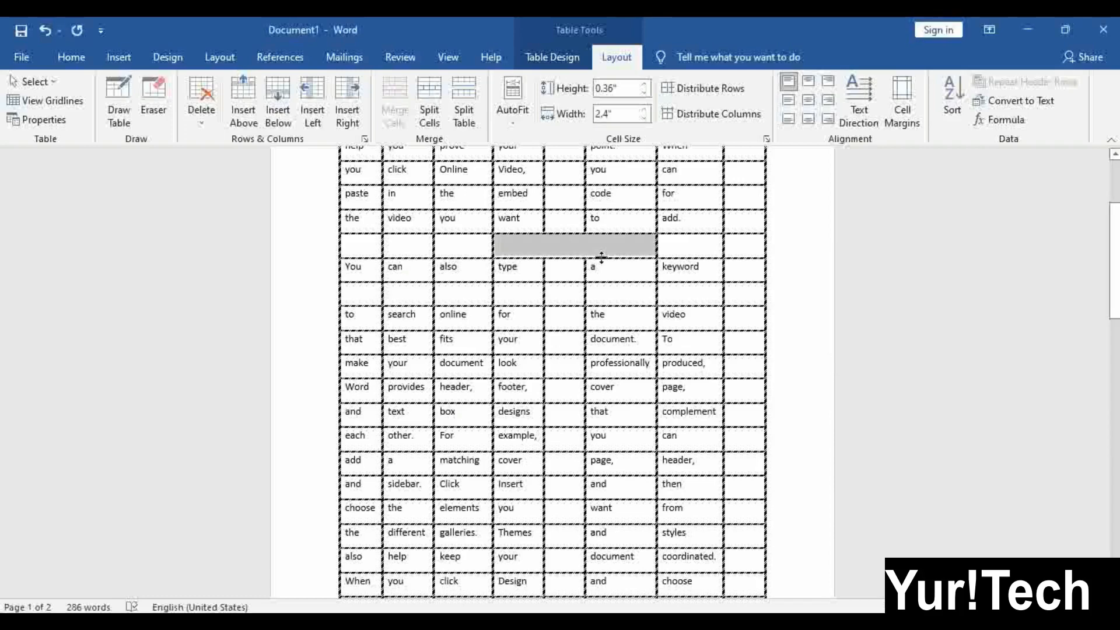
pyautogui.click(554, 247)
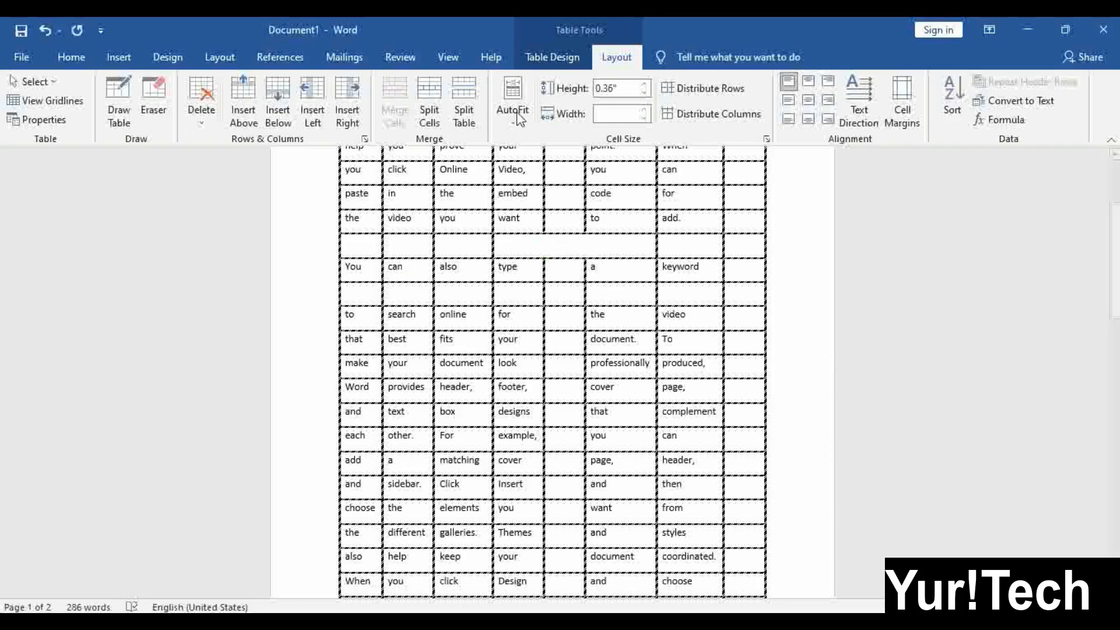
pyautogui.click(465, 104)
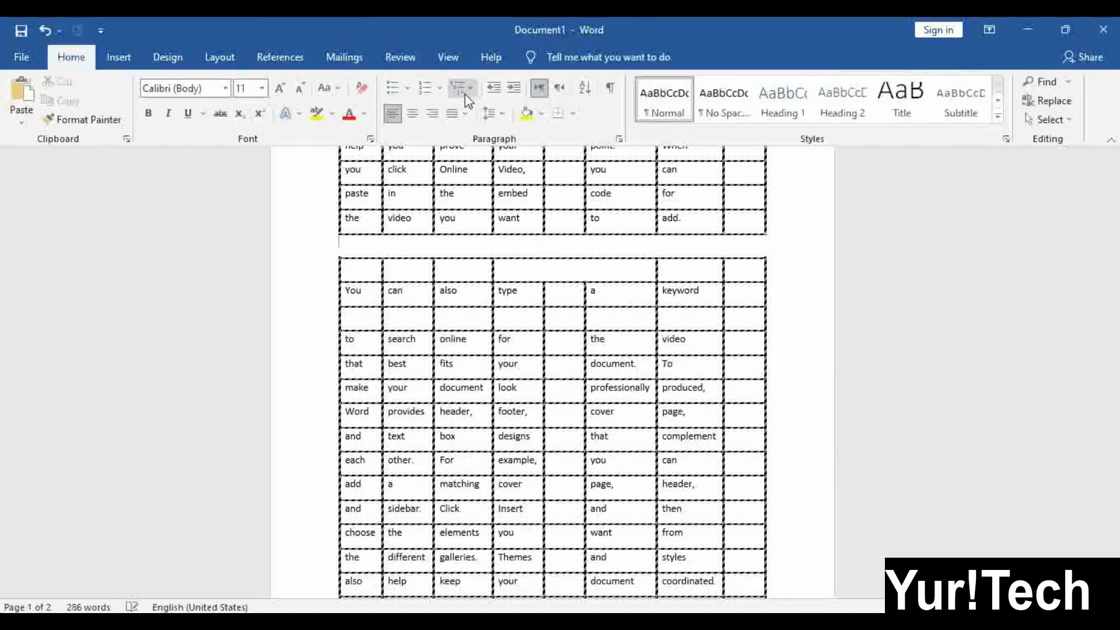
pyautogui.hotkey('ctrl', 'z')
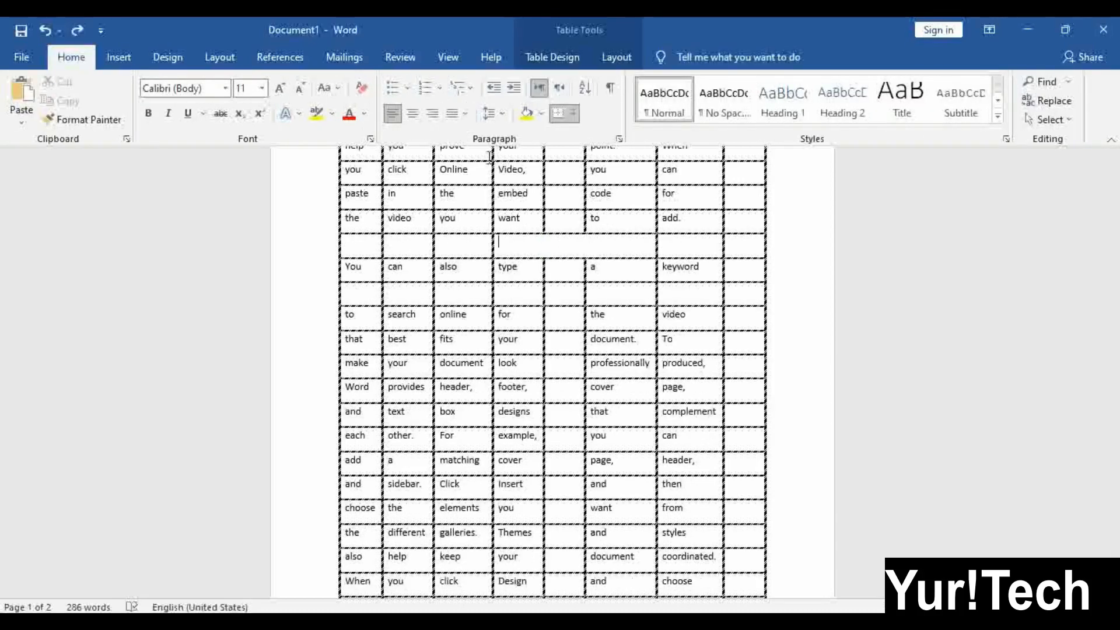
# Split the merged blank cell into two columns and one row
pyautogui.click(617, 57)
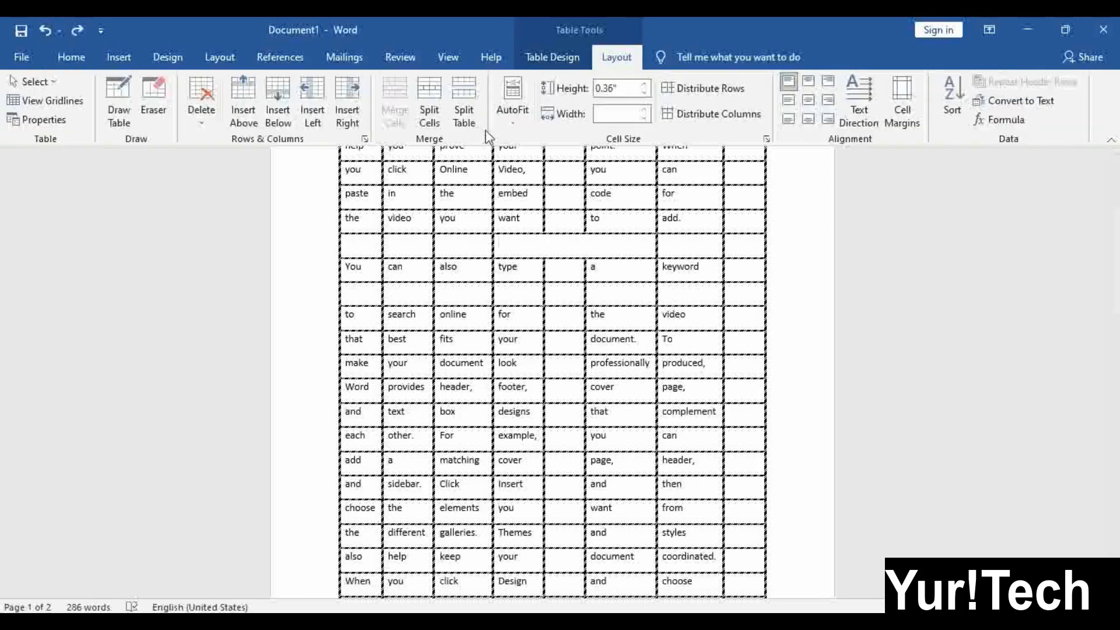
pyautogui.click(435, 108)
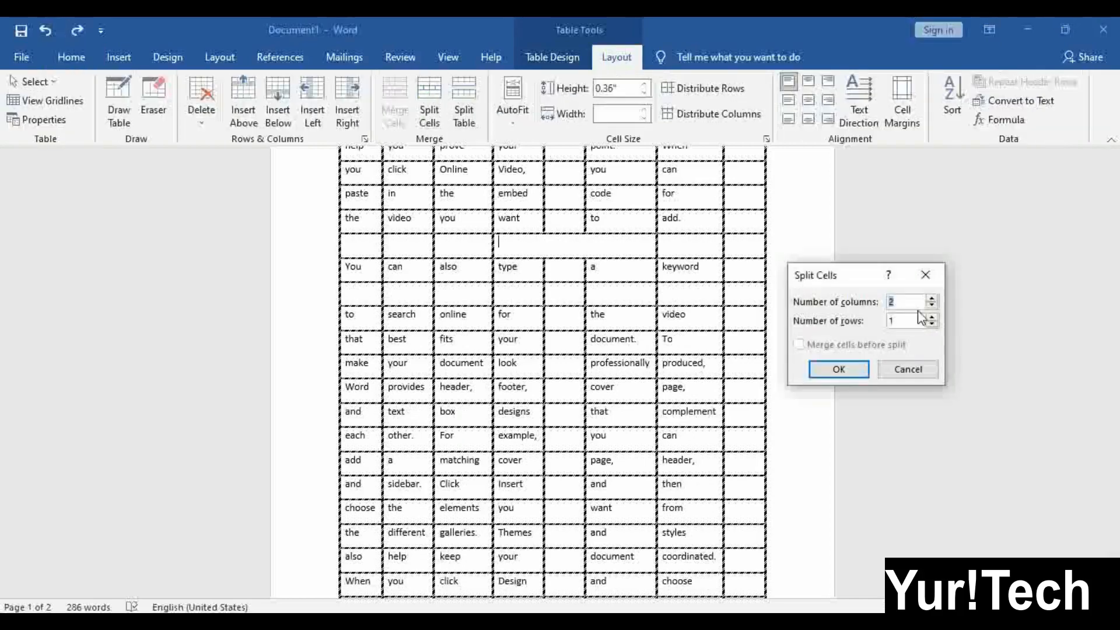
pyautogui.click(838, 370)
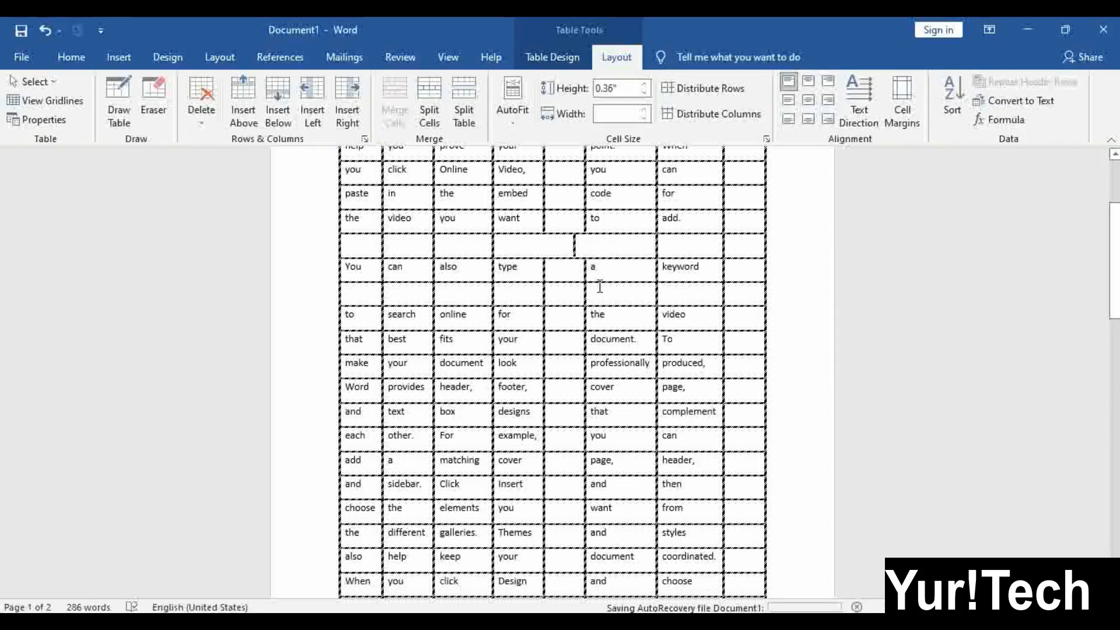
pyautogui.click(589, 340)
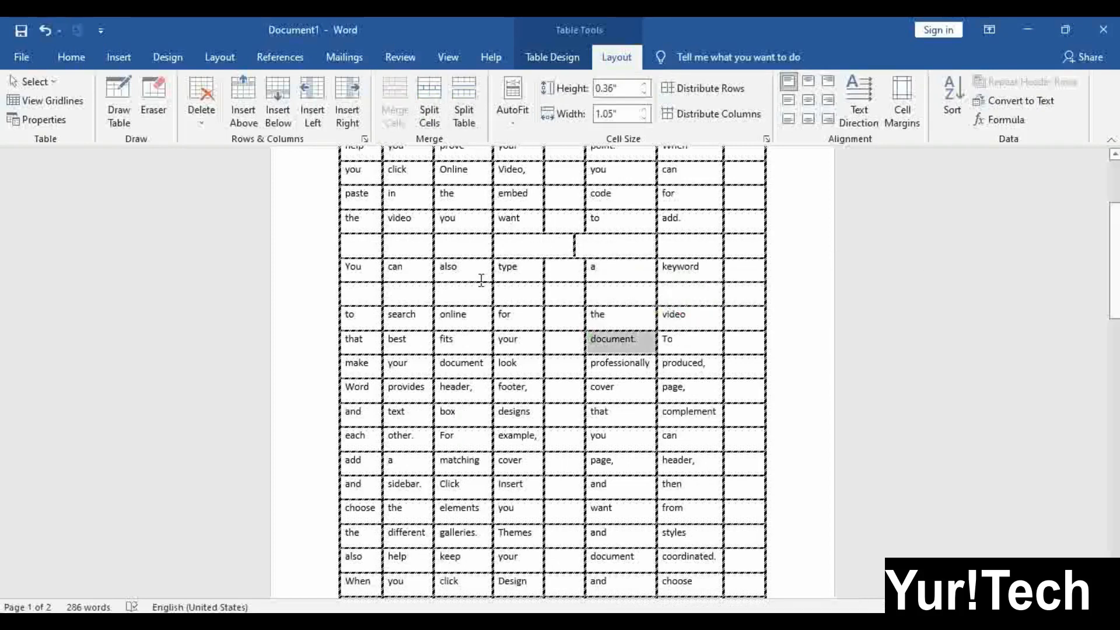
pyautogui.click(505, 286)
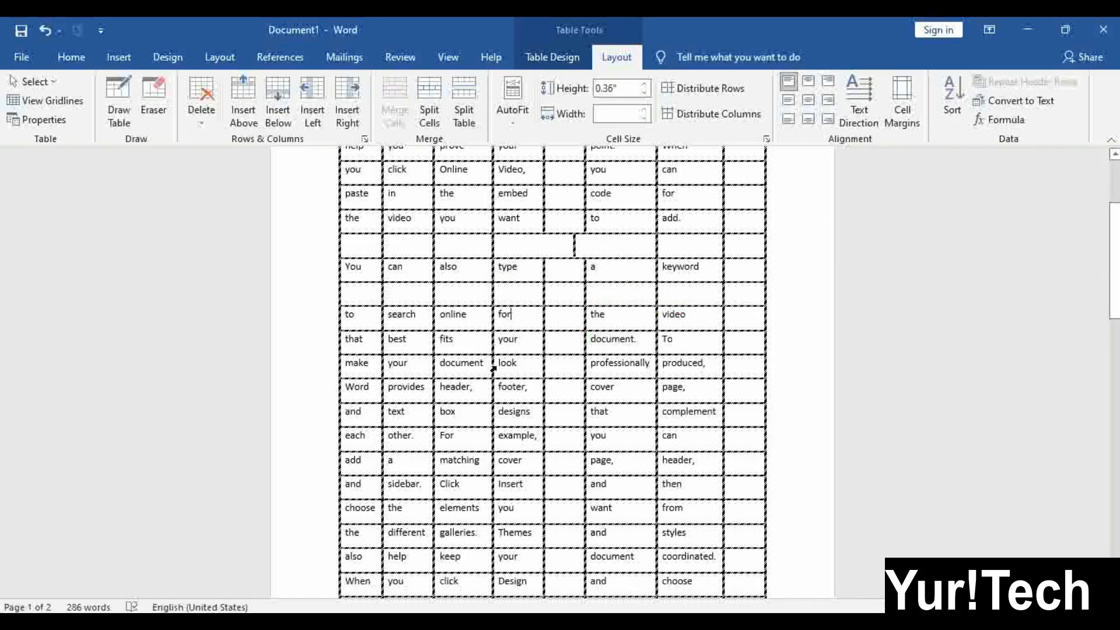
pyautogui.scroll(3, 507, 321)
pyautogui.scroll(-2, 554, 350)
pyautogui.scroll(2, 598, 372)
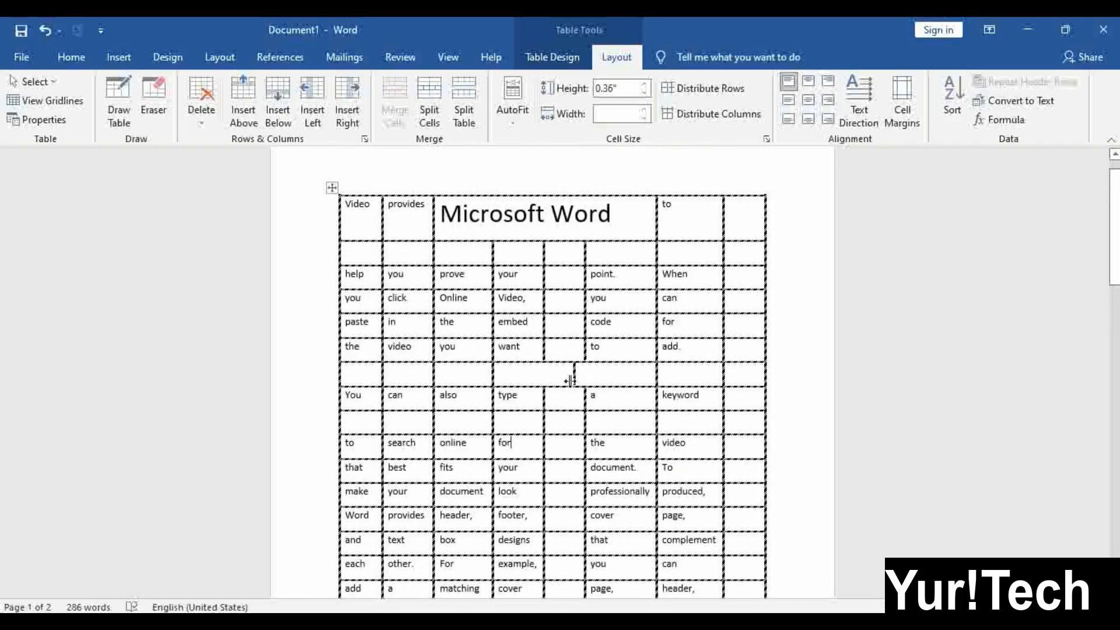
# Split the table at the 'You can also type' row
pyautogui.click(509, 373)
pyautogui.click(520, 399)
pyautogui.click(118, 56)
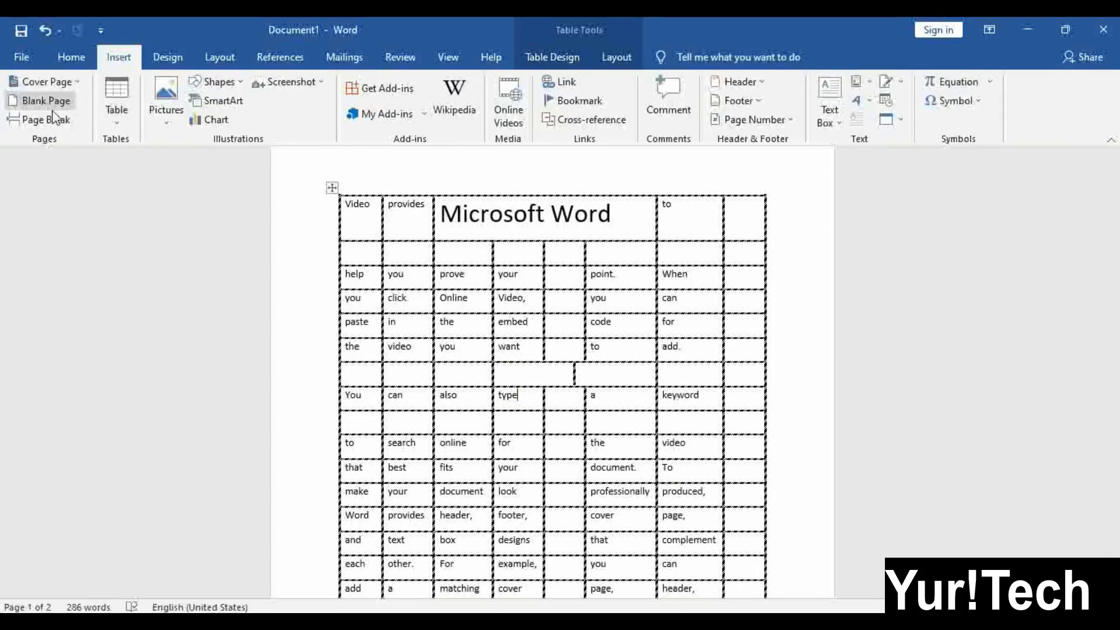
pyautogui.click(609, 57)
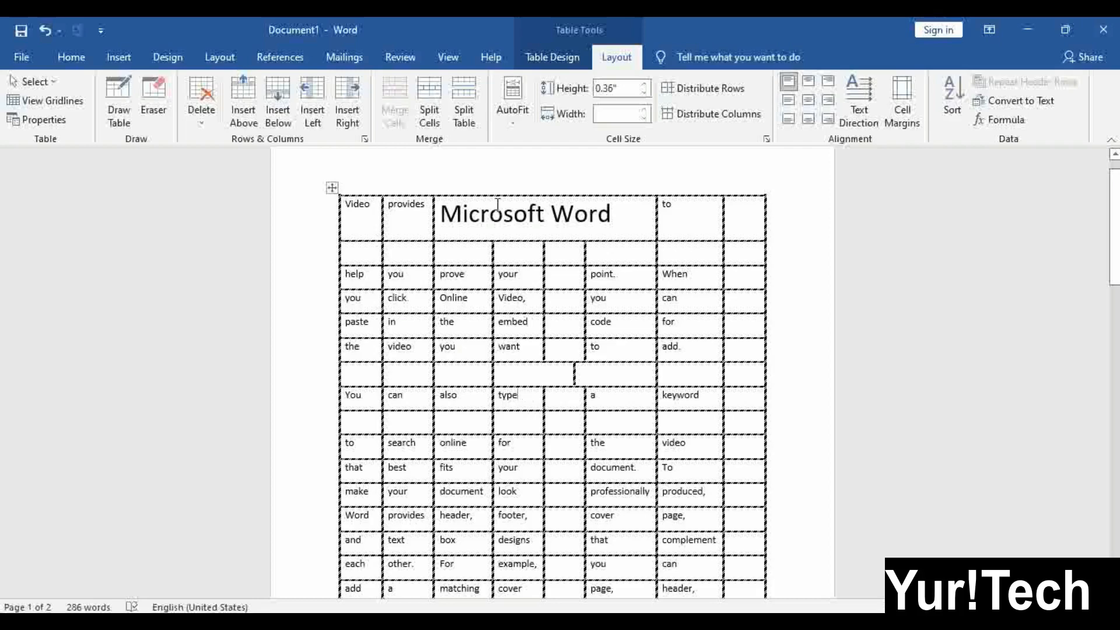
pyautogui.click(475, 96)
# Drag the second table down so it begins on the next page
pyautogui.click(547, 432)
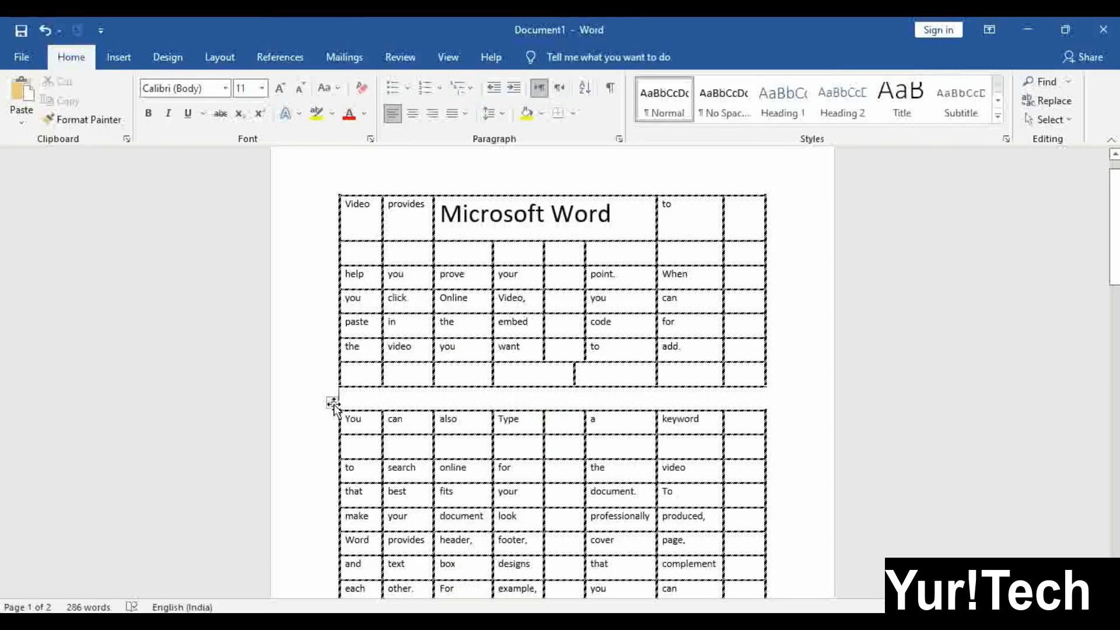
pyautogui.moveTo(332, 403)
pyautogui.mouseDown()
pyautogui.moveTo(330, 457)
pyautogui.moveTo(323, 413)
pyautogui.mouseUp()
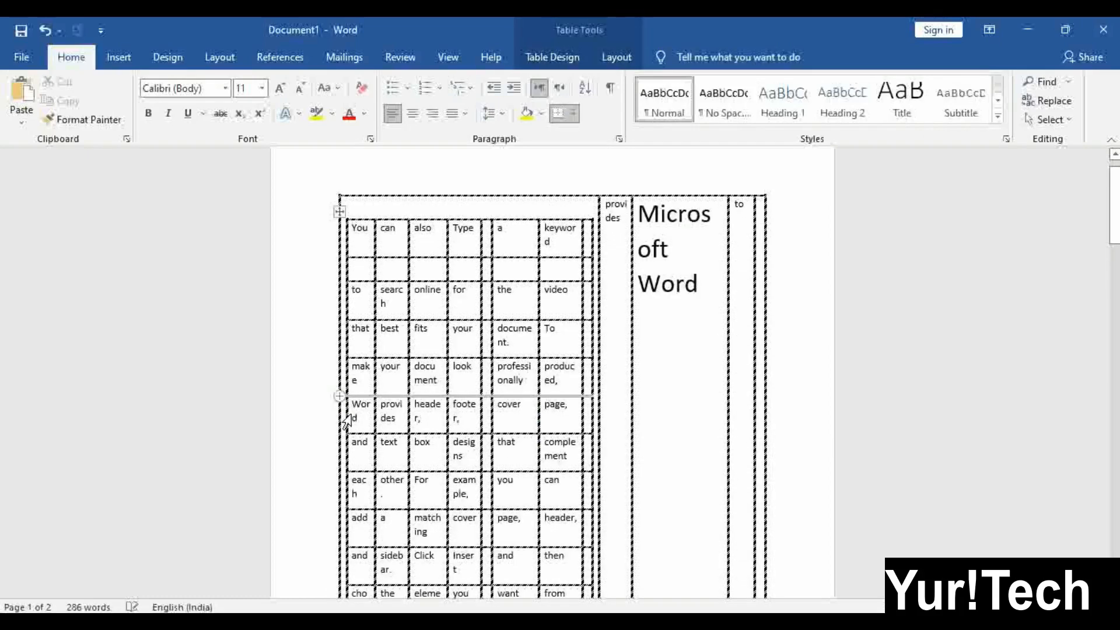
pyautogui.hotkey('ctrl', 'z')
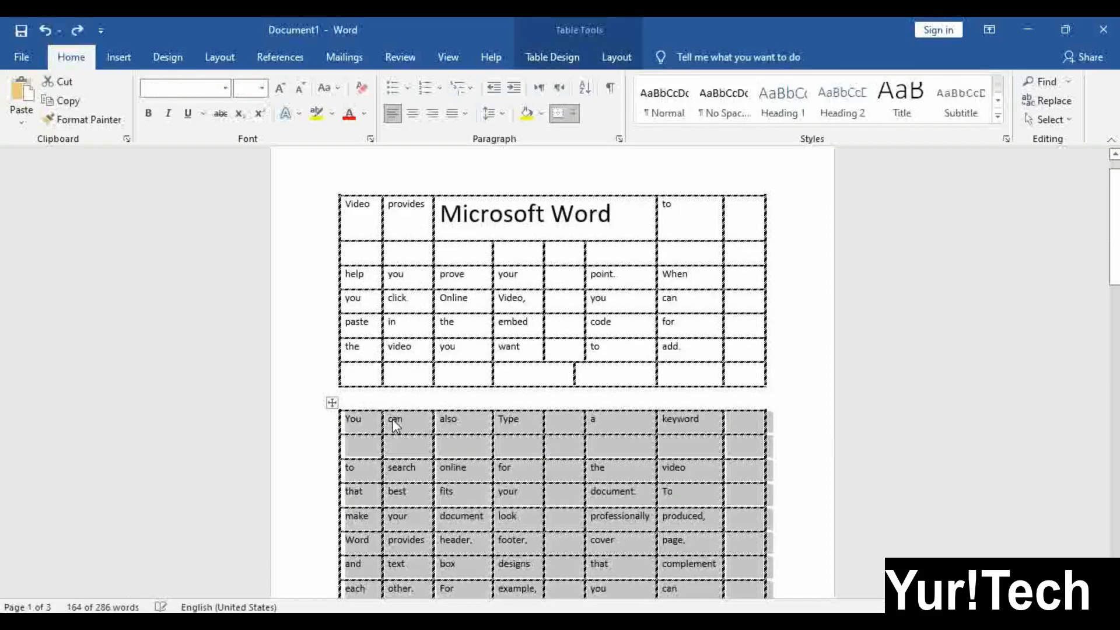
pyautogui.moveTo(330, 406); pyautogui.dragTo(307, 475)
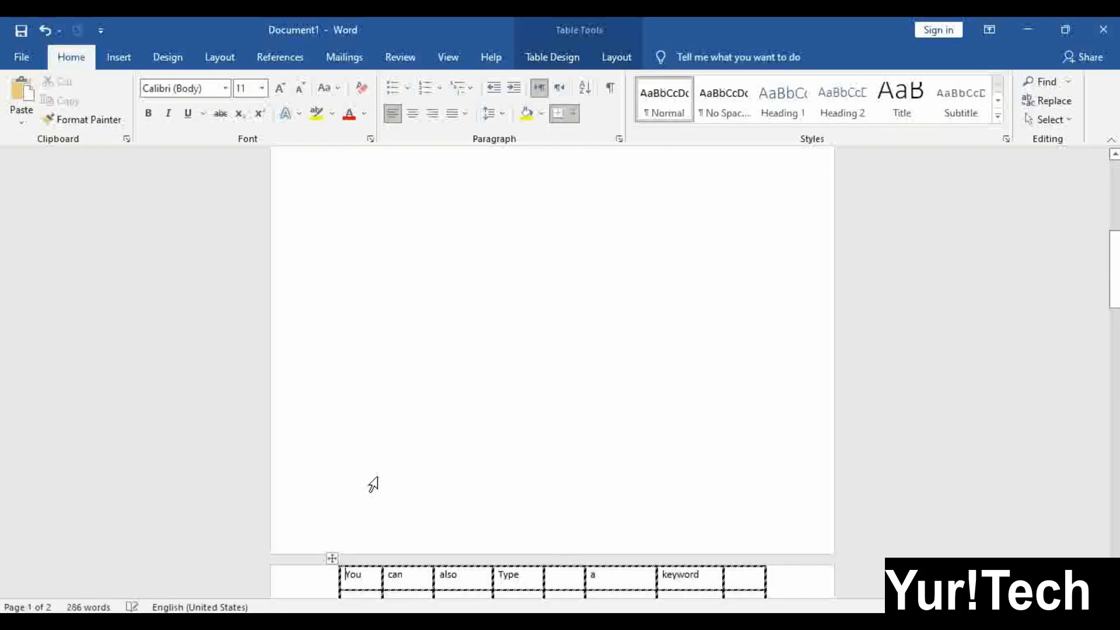
pyautogui.scroll(-5, 446, 467)
pyautogui.scroll(15, 444, 470)
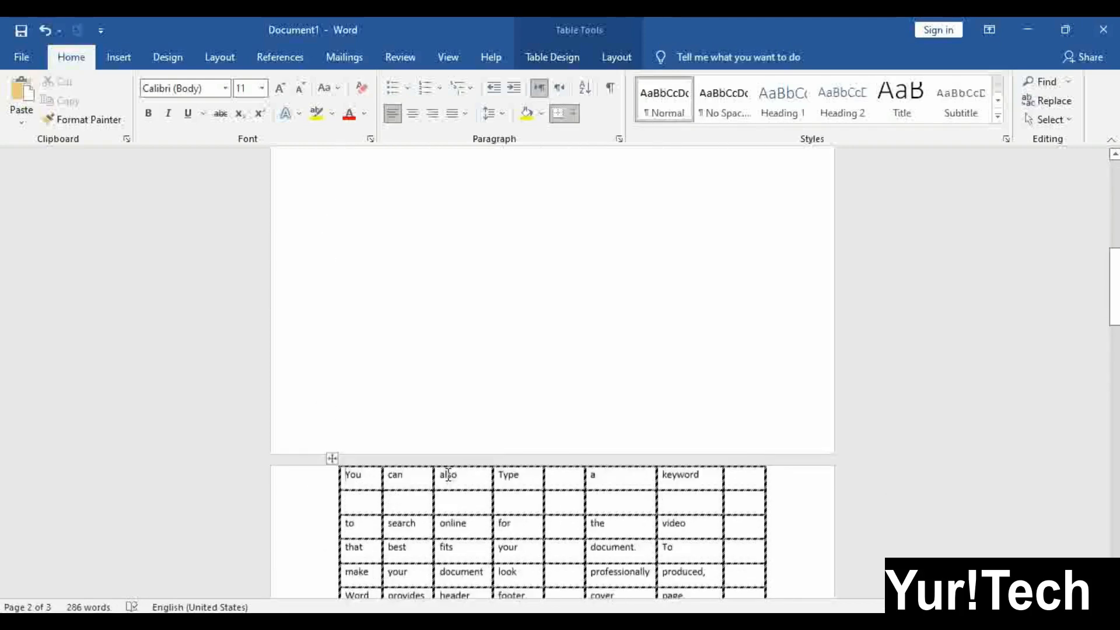
pyautogui.scroll(-7, 384, 263)
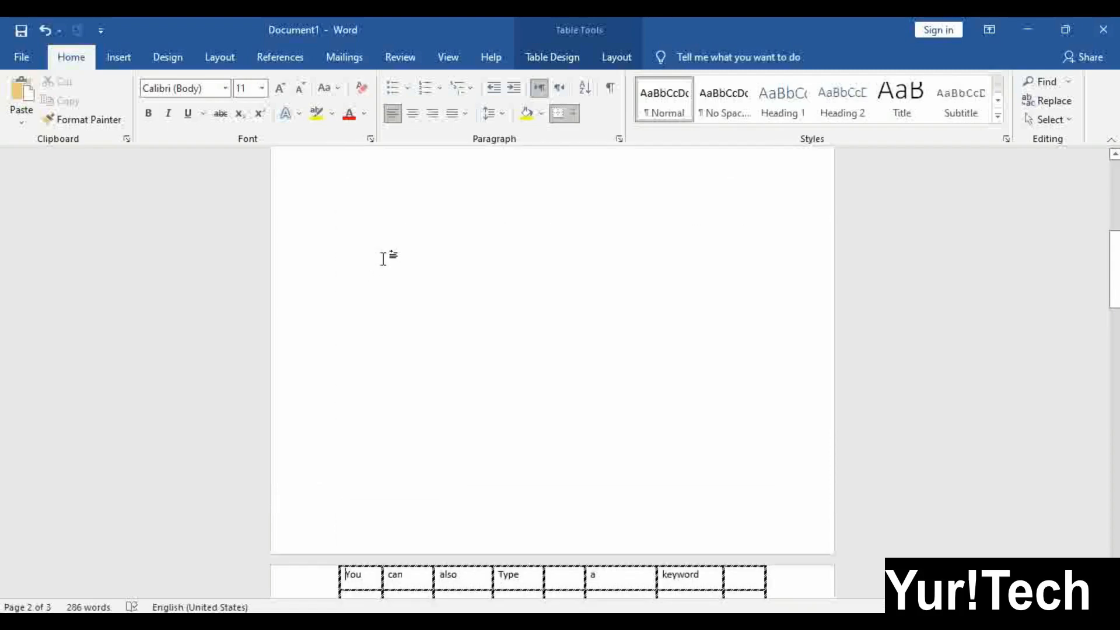
pyautogui.scroll(-3, 473, 490)
pyautogui.scroll(10, 473, 490)
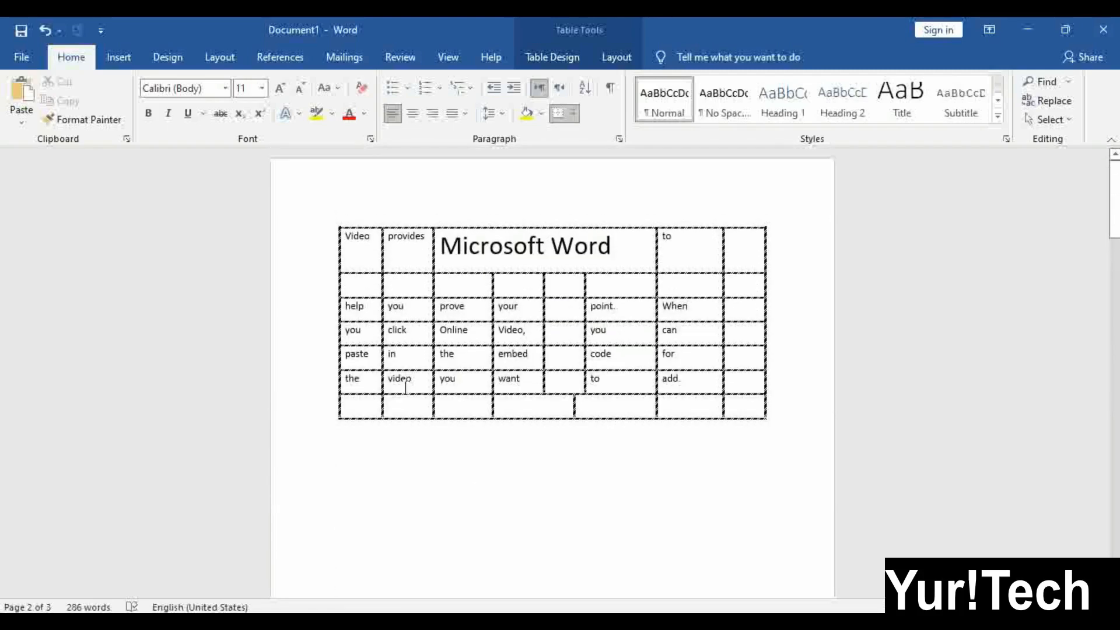
# Apply ½ pt single-line All Borders to the first table, replacing the thick dashed lines
pyautogui.click(333, 221)
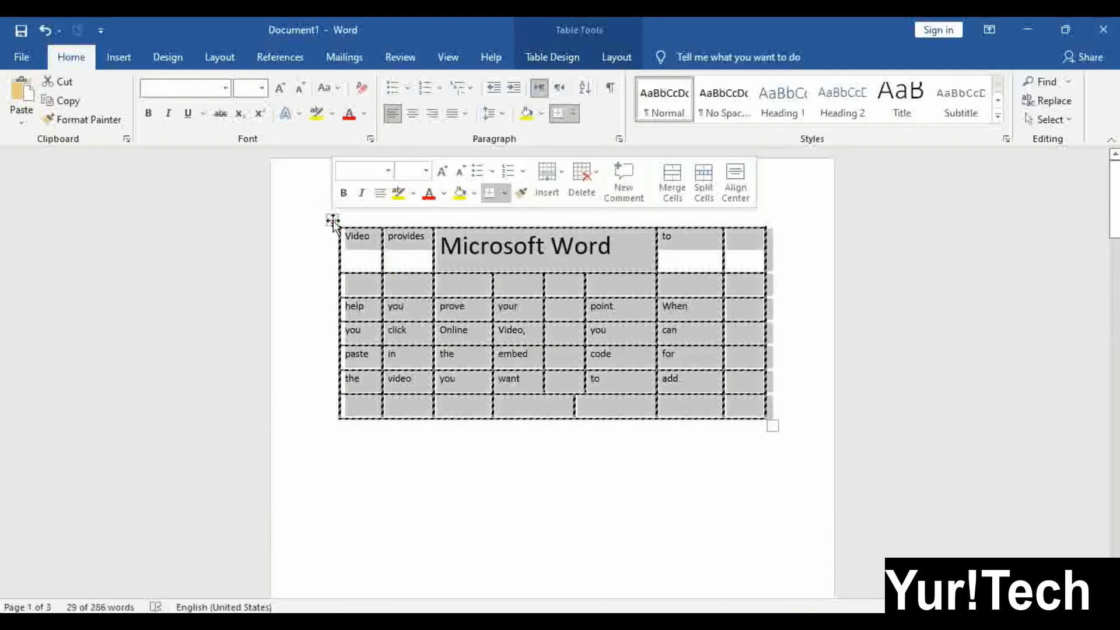
pyautogui.click(569, 60)
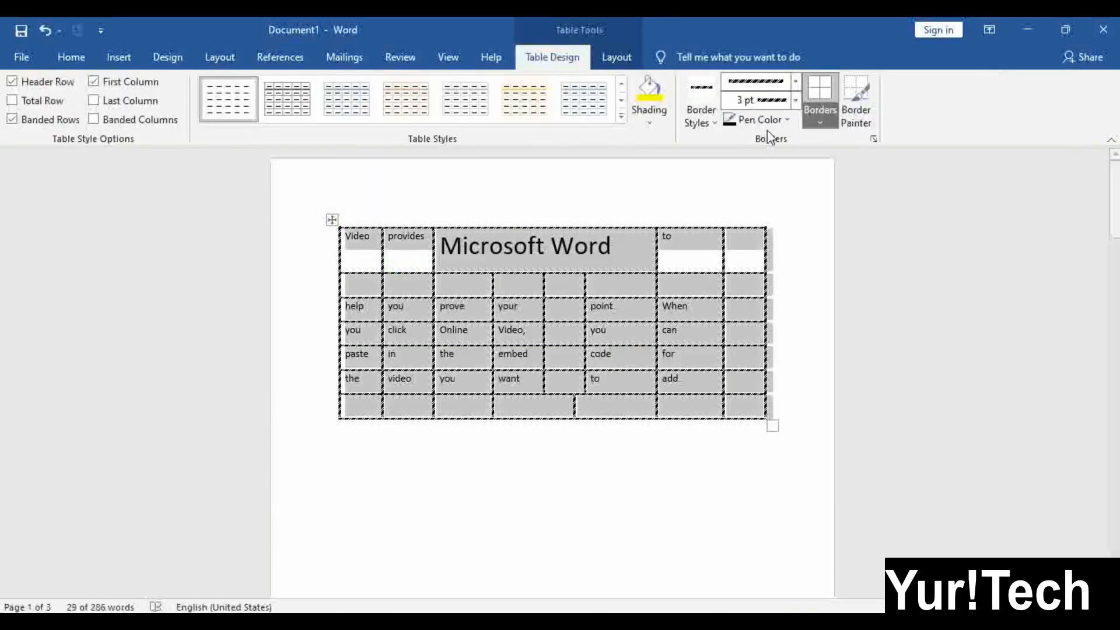
pyautogui.click(708, 119)
pyautogui.click(679, 161)
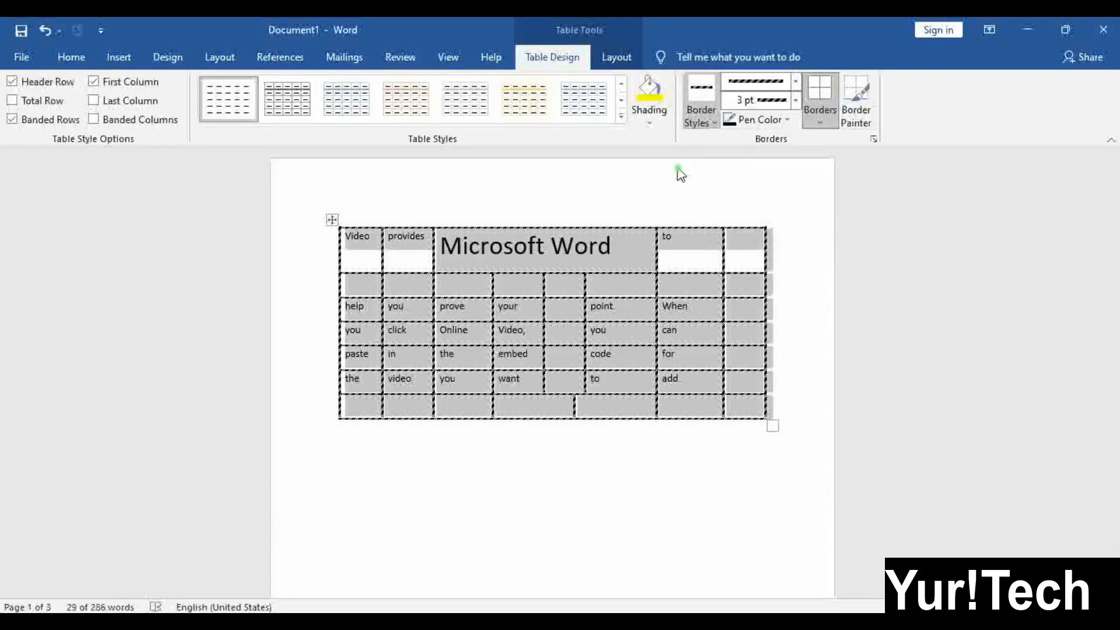
pyautogui.click(822, 116)
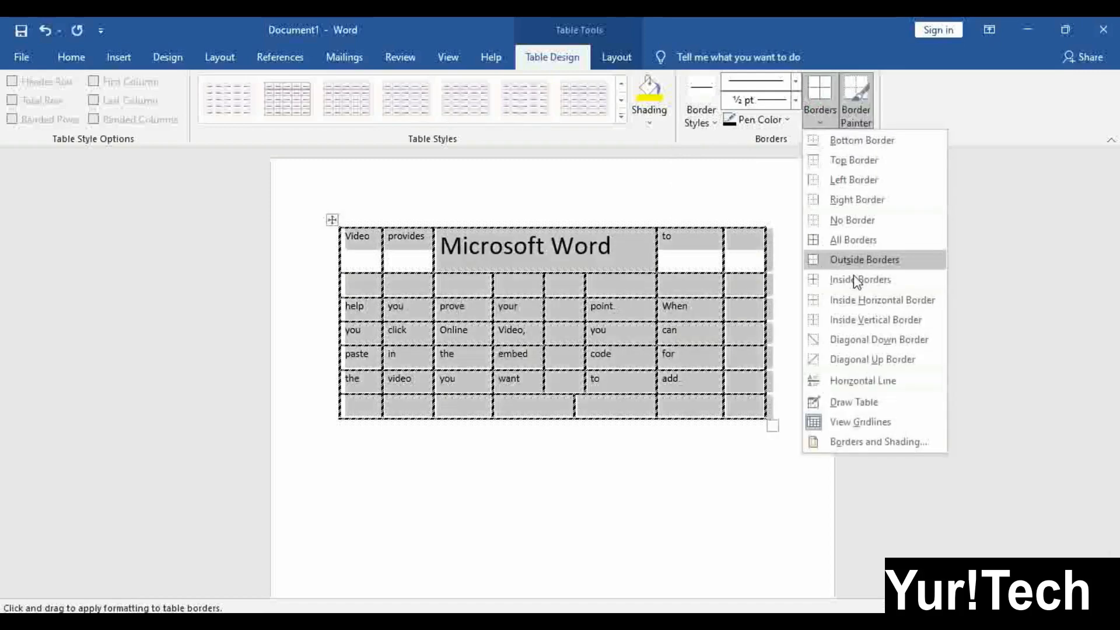
pyautogui.click(856, 239)
pyautogui.click(666, 344)
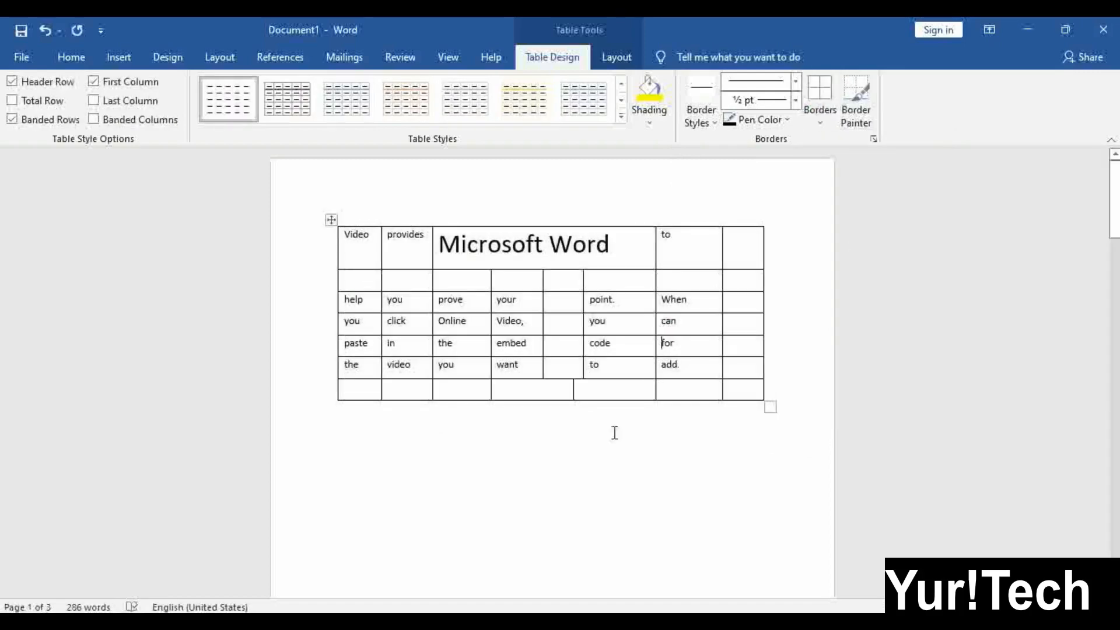
pyautogui.scroll(-10, 572, 423)
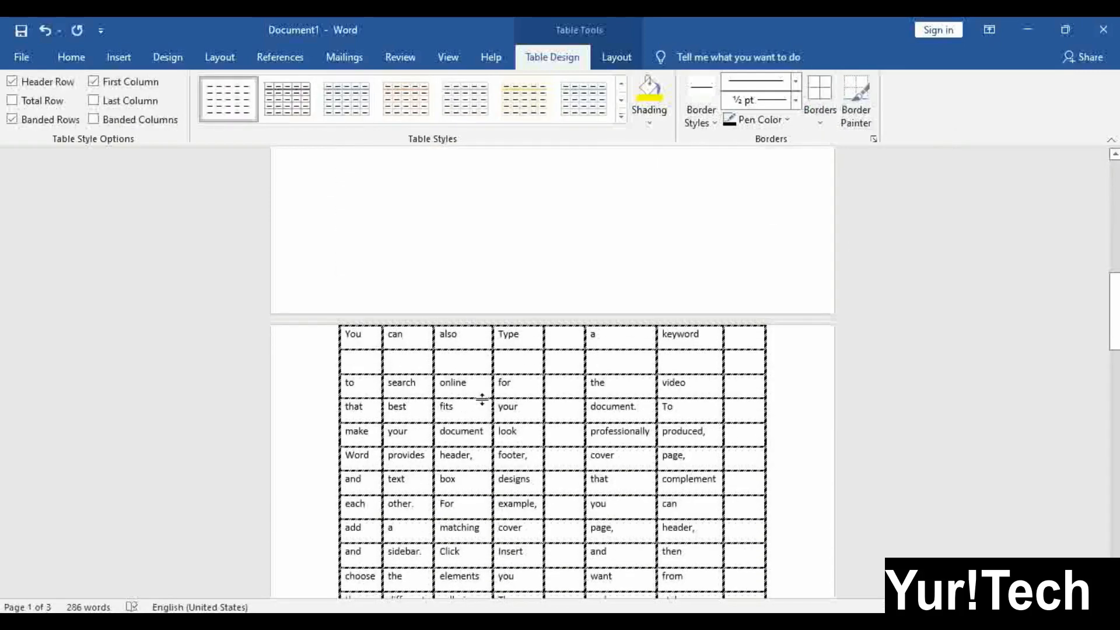
# Delete the long text table
pyautogui.hotkey('ctrl', 'a')
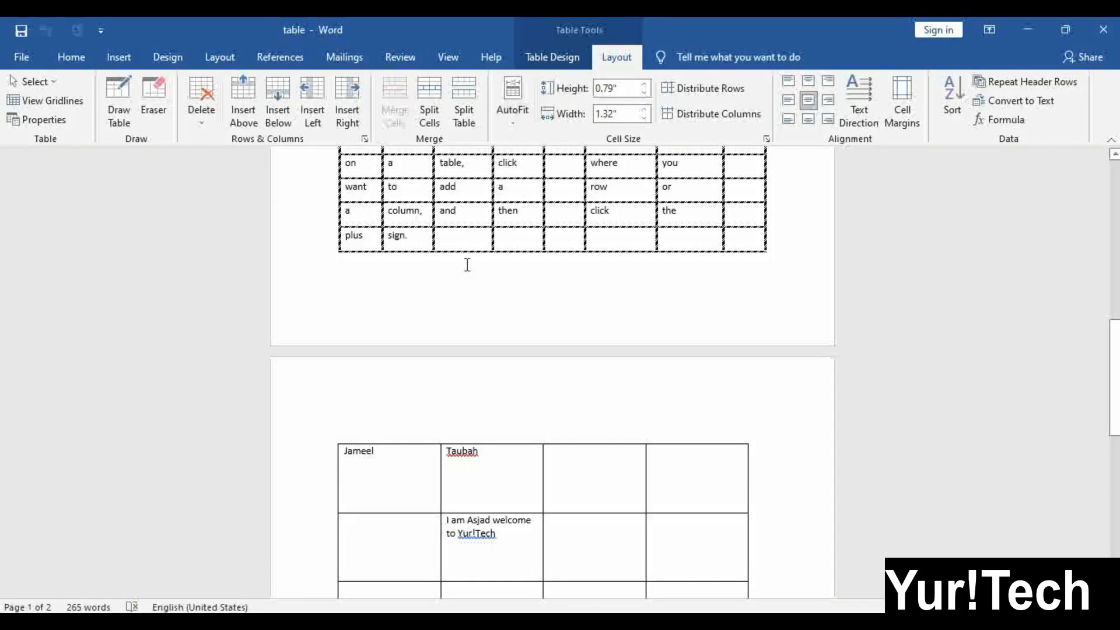
pyautogui.scroll(-3, 476, 304)
pyautogui.scroll(8, 475, 342)
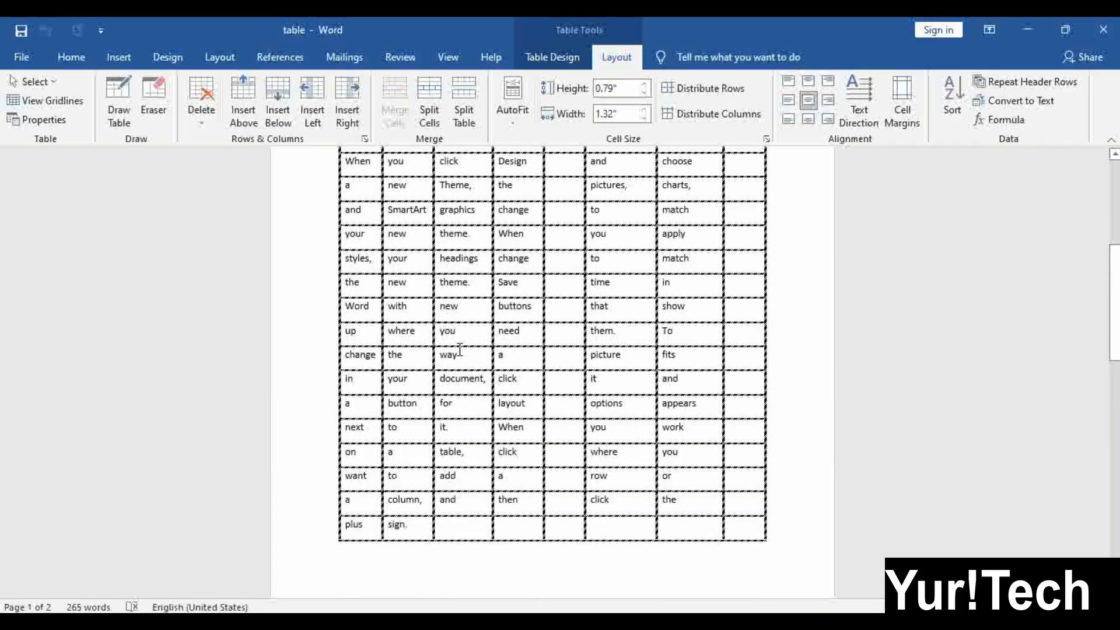
pyautogui.scroll(5, 463, 355)
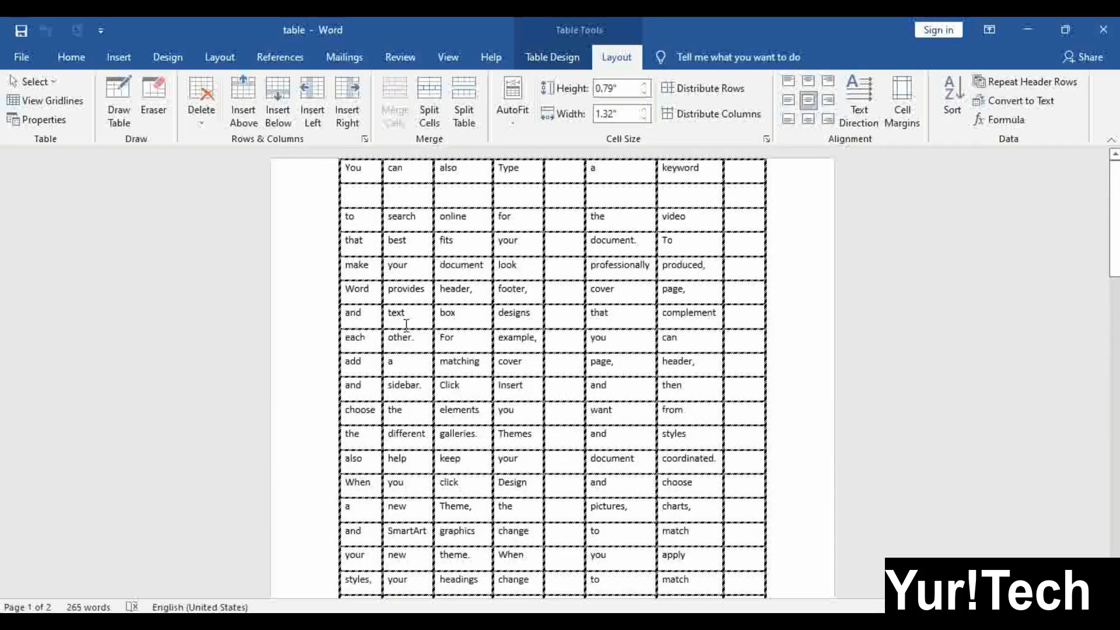
pyautogui.hotkey('ctrl', 'a')
pyautogui.click(332, 153)
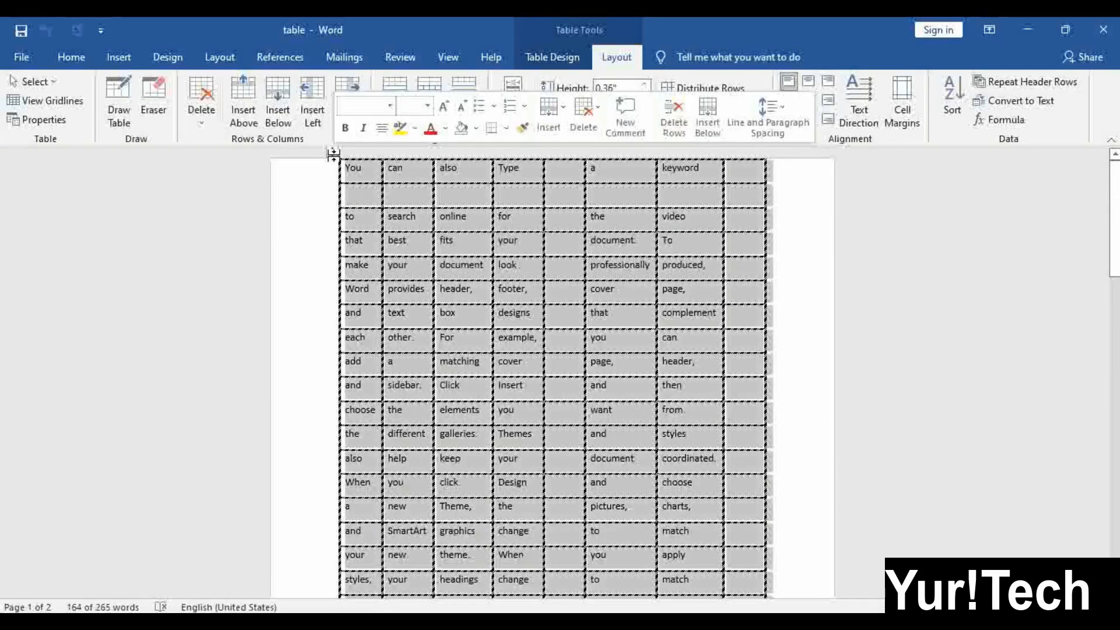
pyautogui.press('BackSpace')
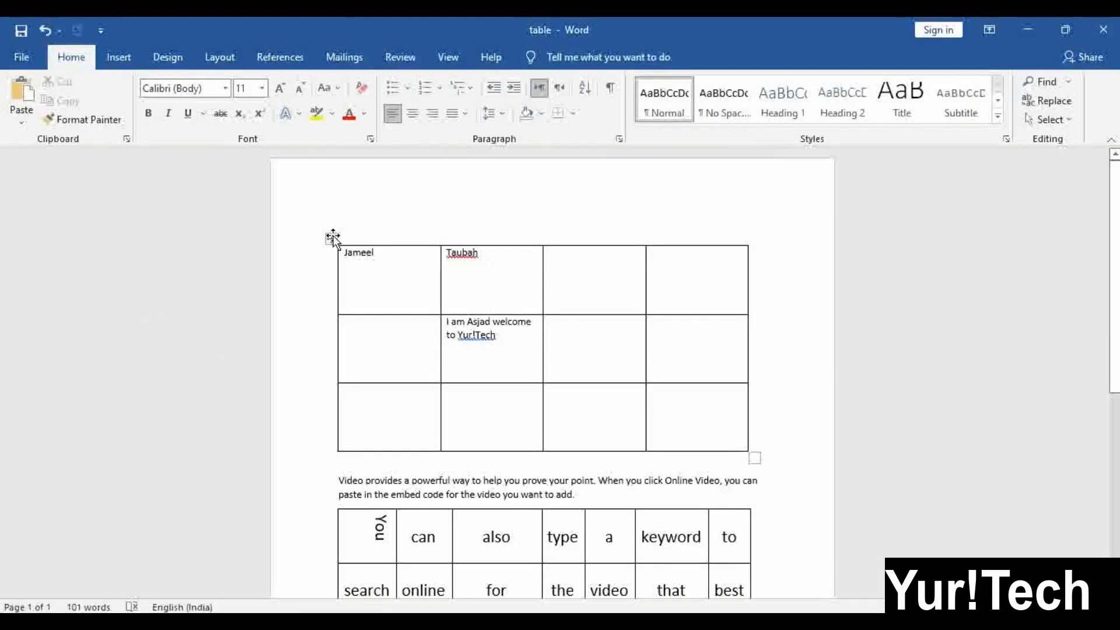
# Delete the four-column table and the table with the rotated 'You'
pyautogui.click(333, 236)
pyautogui.press('BackSpace')
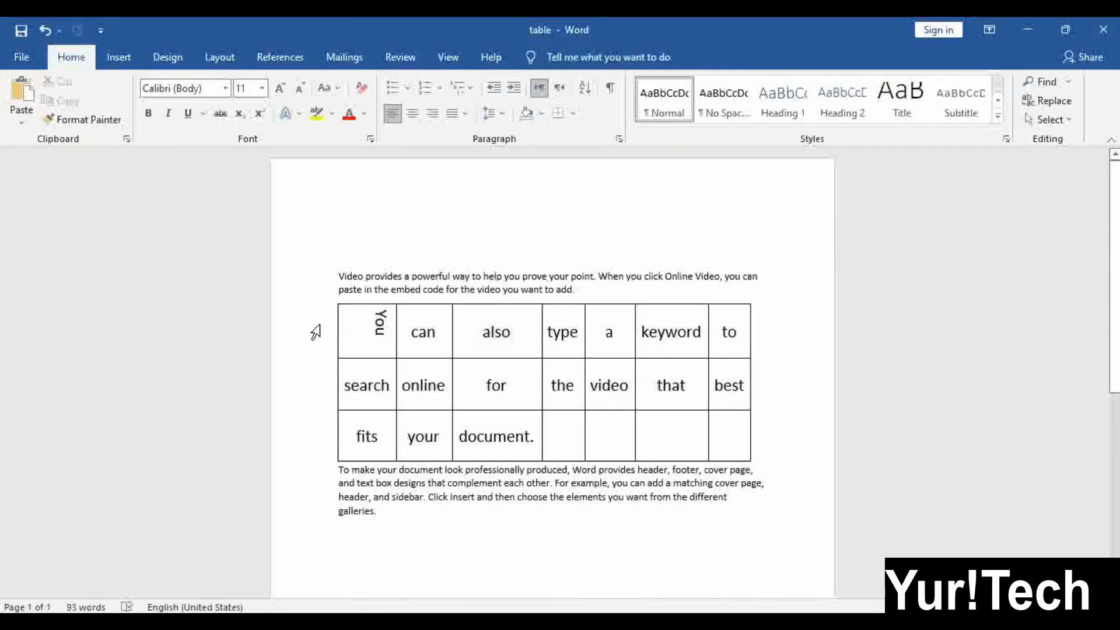
pyautogui.click(328, 296)
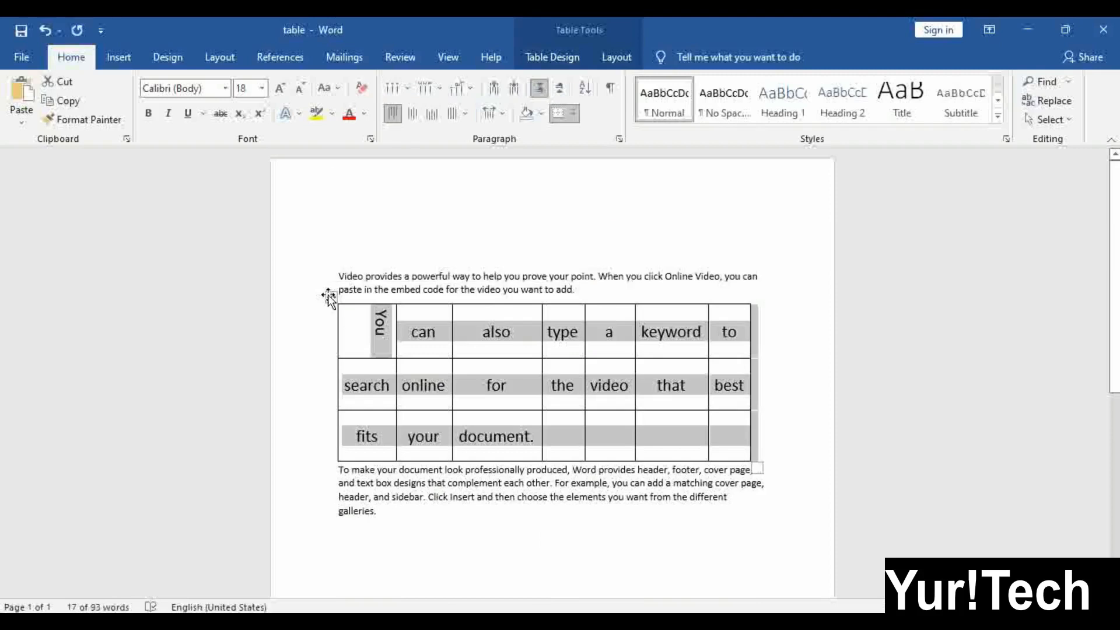
pyautogui.press('BackSpace')
pyautogui.scroll(-2, 420, 370)
pyautogui.click(415, 366)
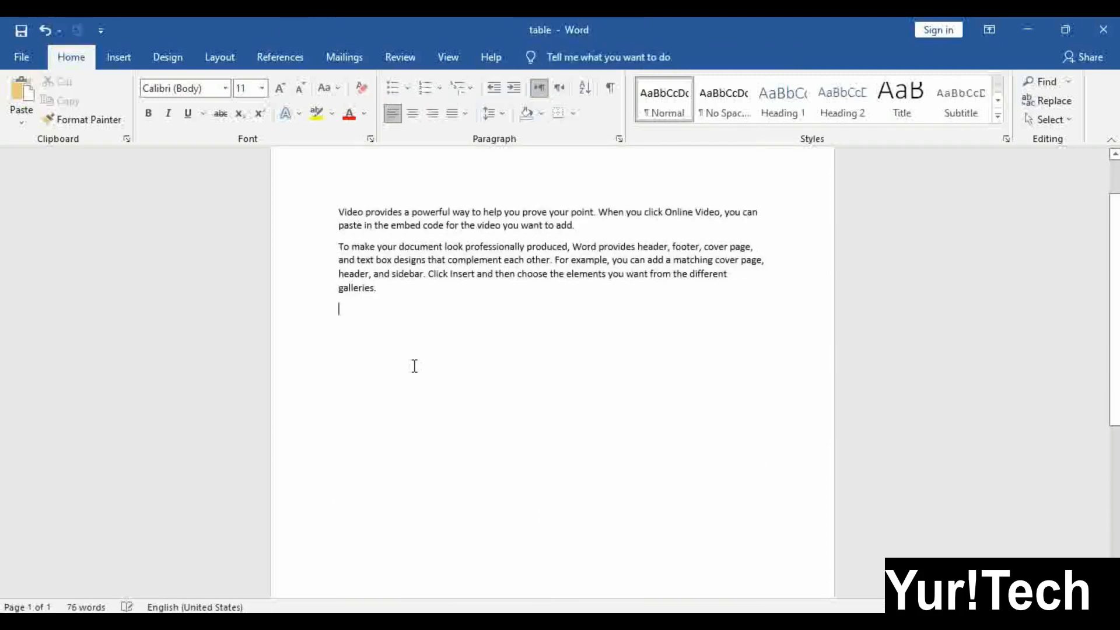
pyautogui.scroll(-1, 374, 385)
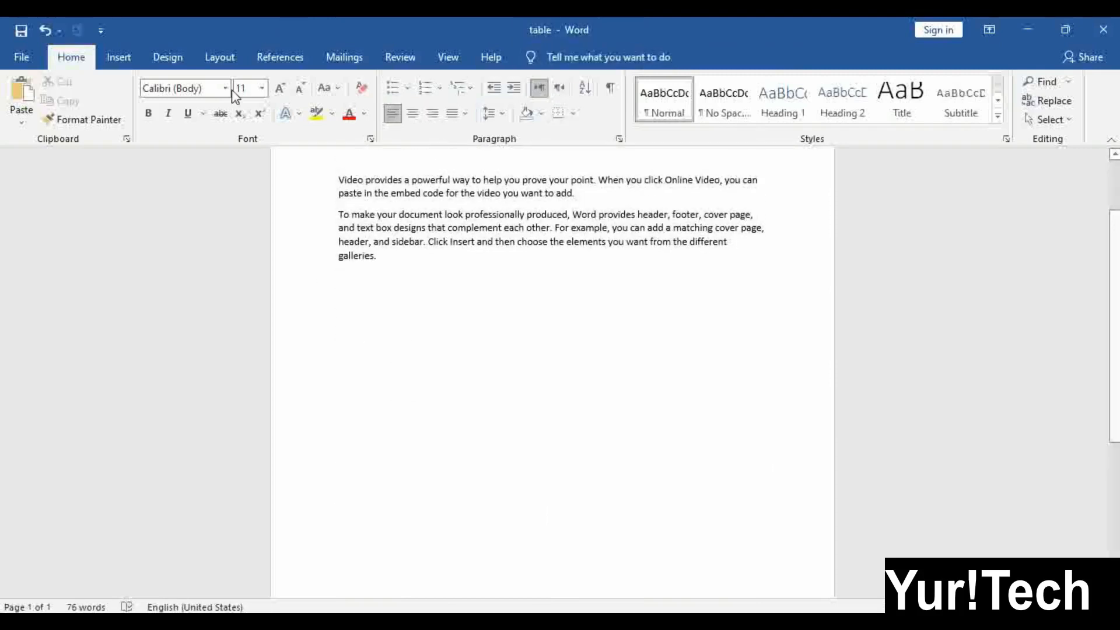
# Insert a 3x3 table below the paragraphs, leaving its AutoFit settings unchanged
pyautogui.click(118, 58)
pyautogui.click(120, 108)
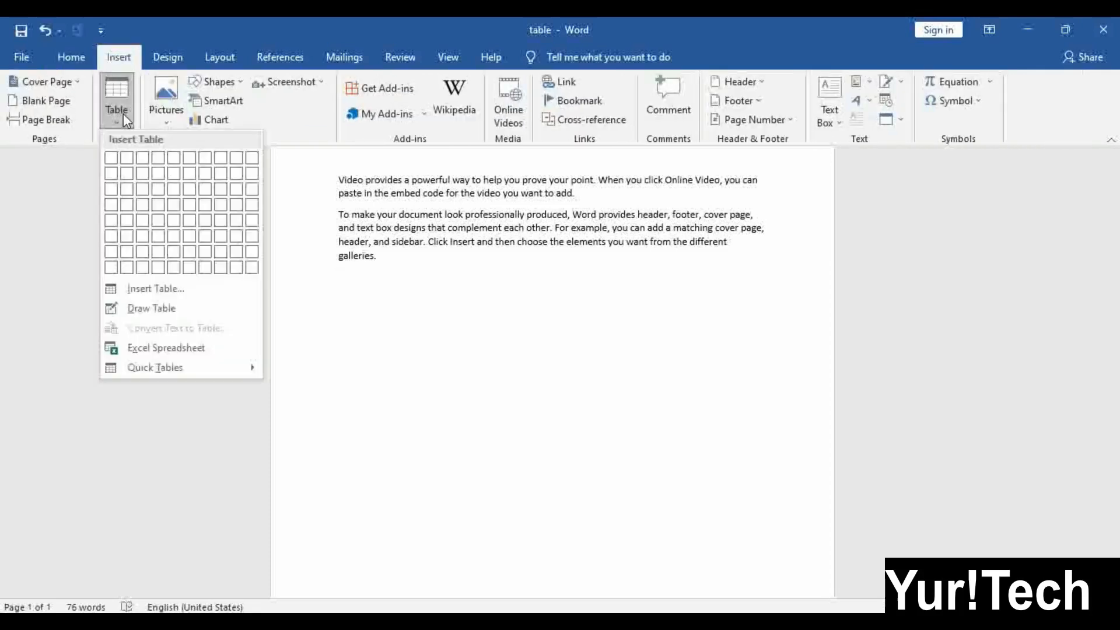
pyautogui.click(142, 190)
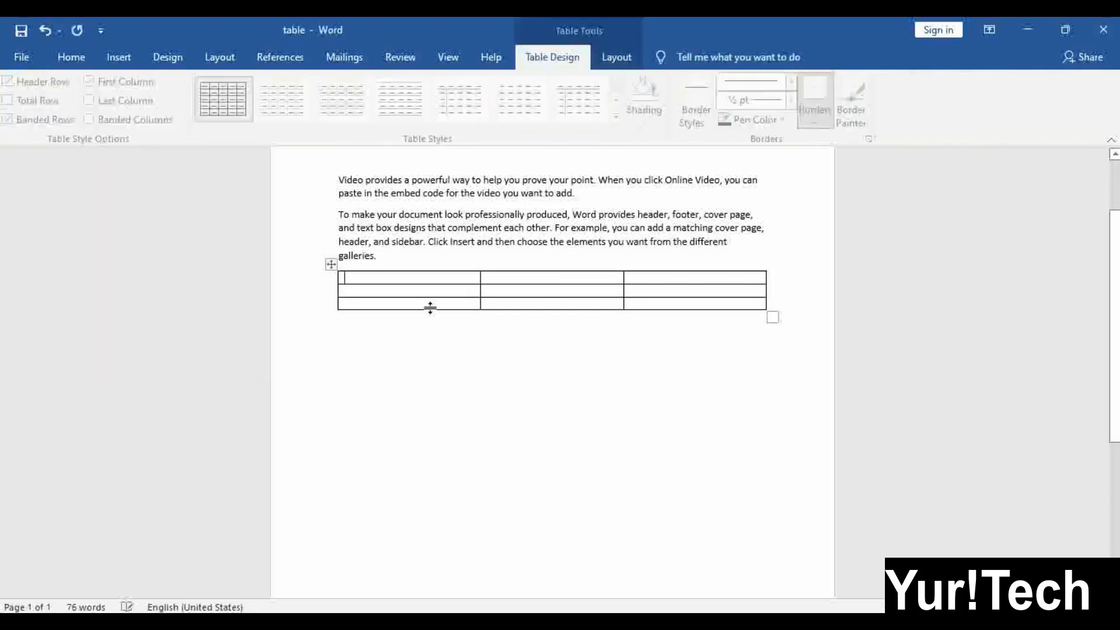
pyautogui.scroll(3, 525, 283)
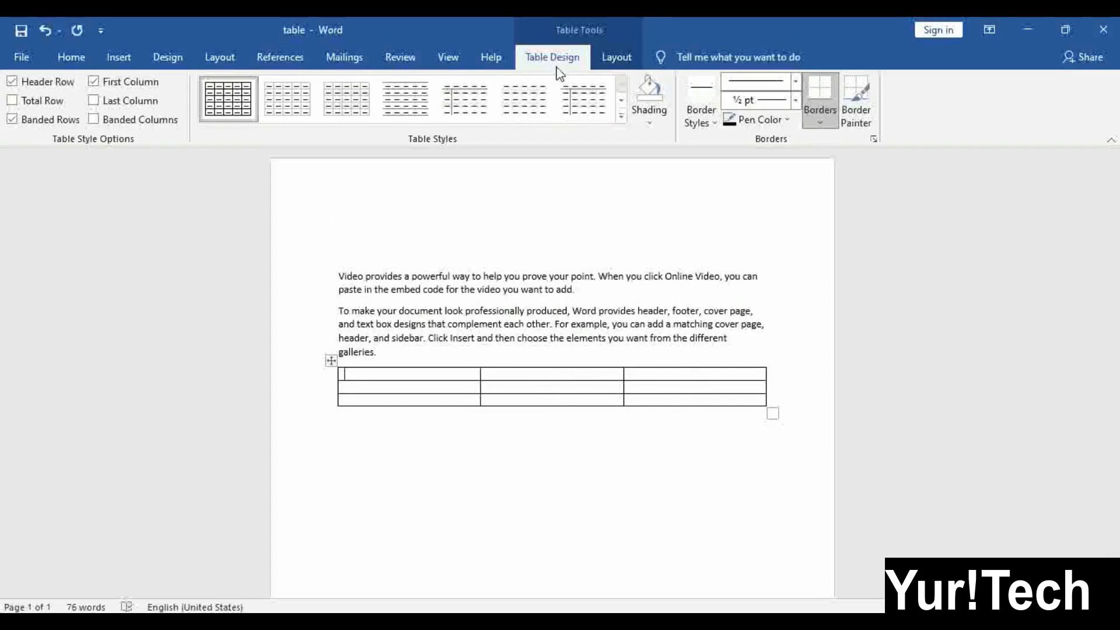
pyautogui.click(632, 66)
pyautogui.click(511, 105)
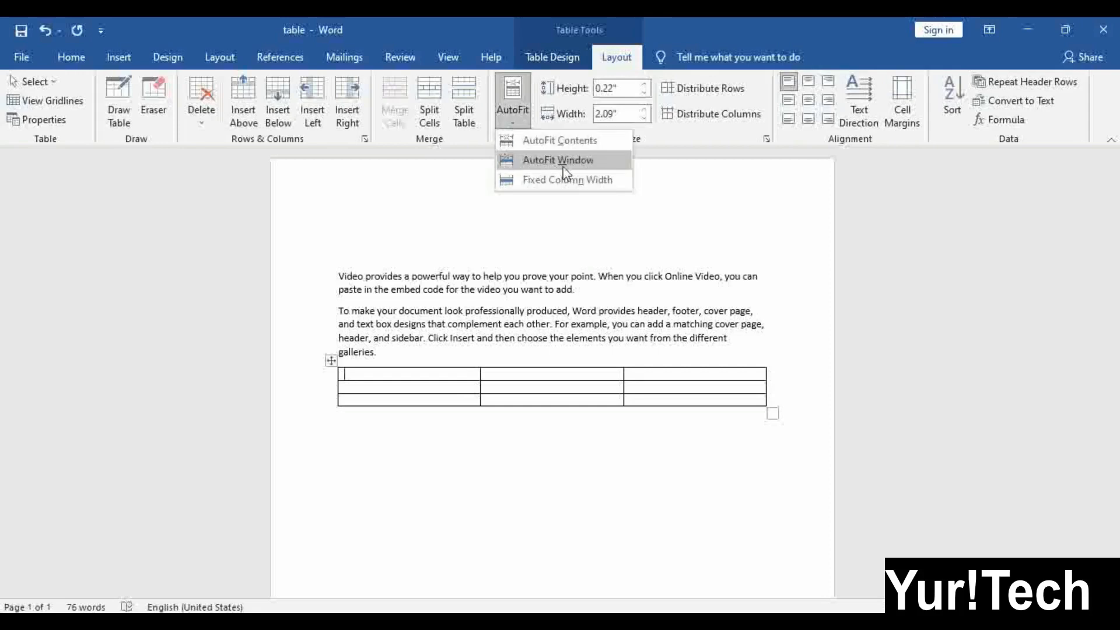
pyautogui.click(549, 381)
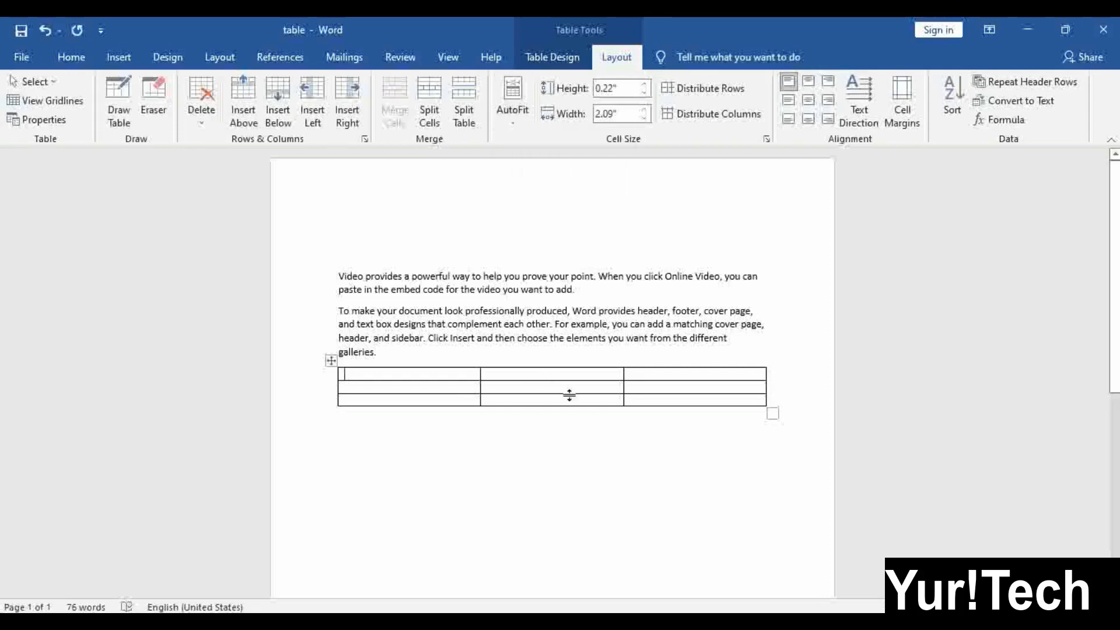
pyautogui.click(516, 111)
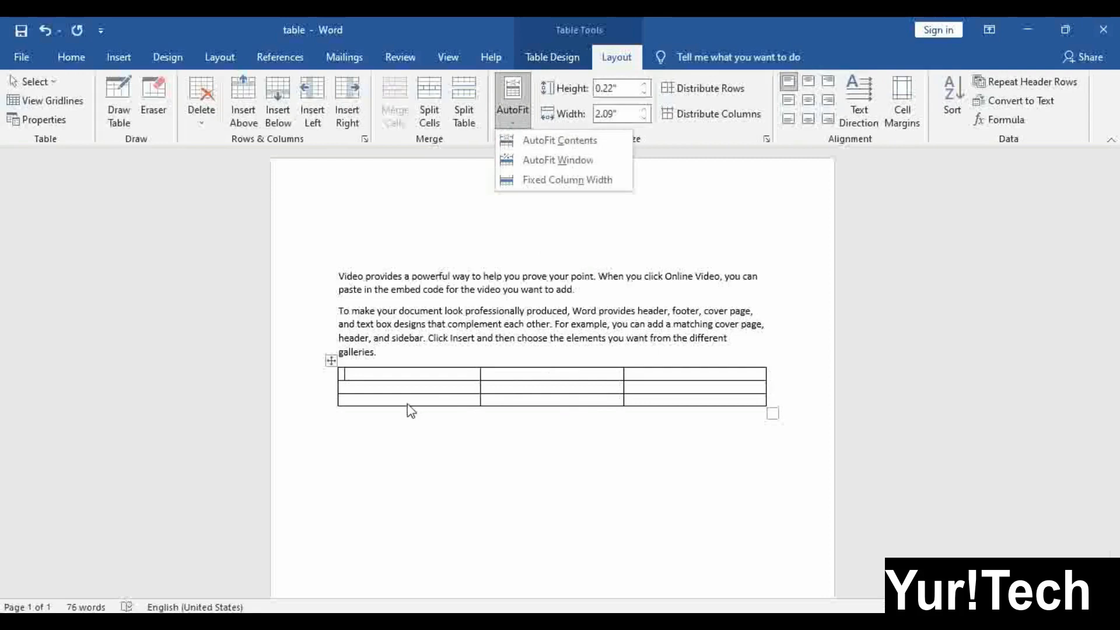
pyautogui.click(405, 386)
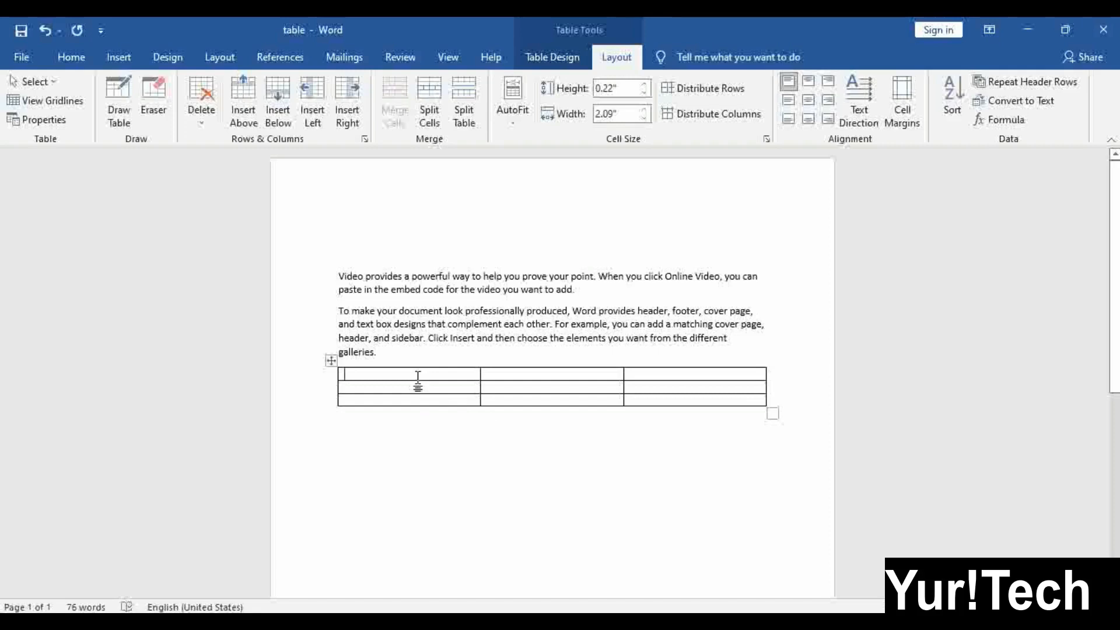
# Type people's names across the first row's cells, then select the whole table
pyautogui.write('Hammad')
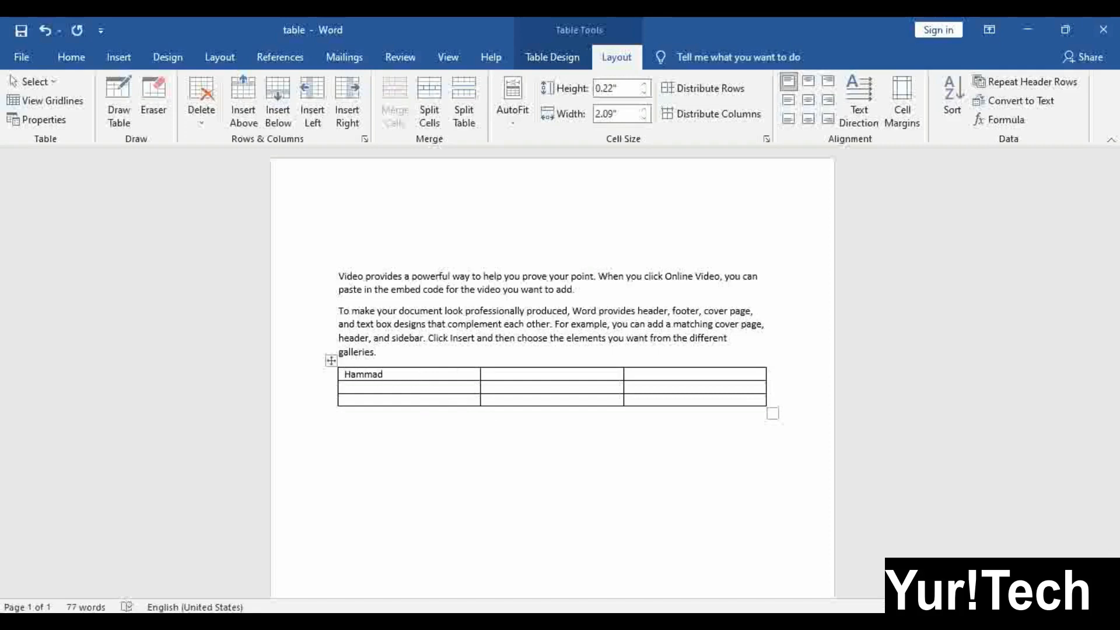
pyautogui.press('Tab')
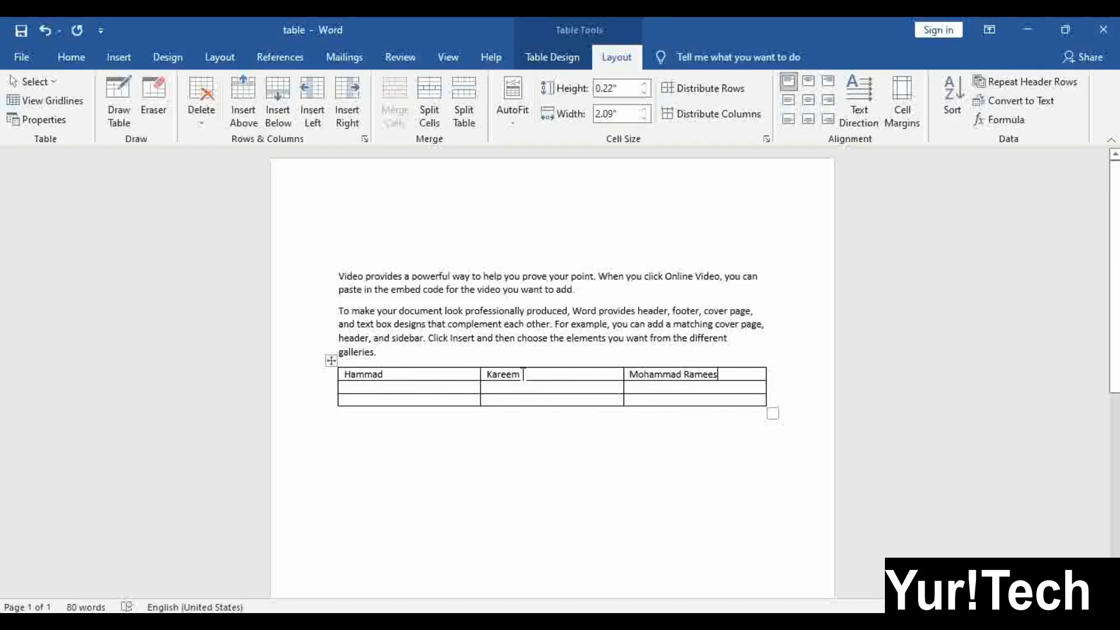
pyautogui.click(330, 361)
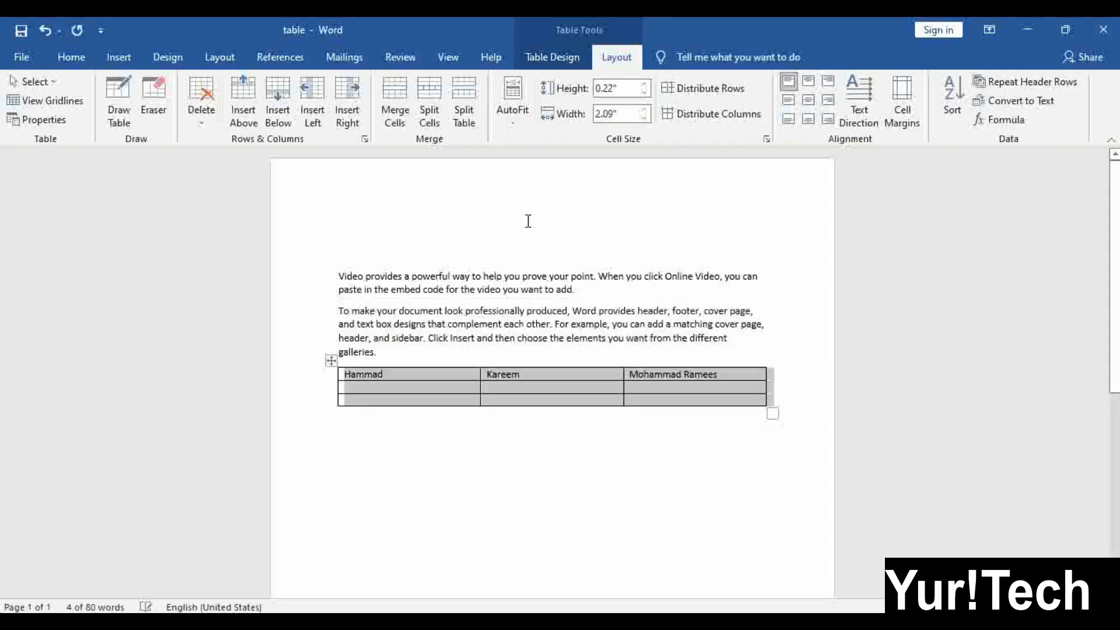
# Apply AutoFit Contents to the table and type a name in row 2, column 3
pyautogui.click(499, 116)
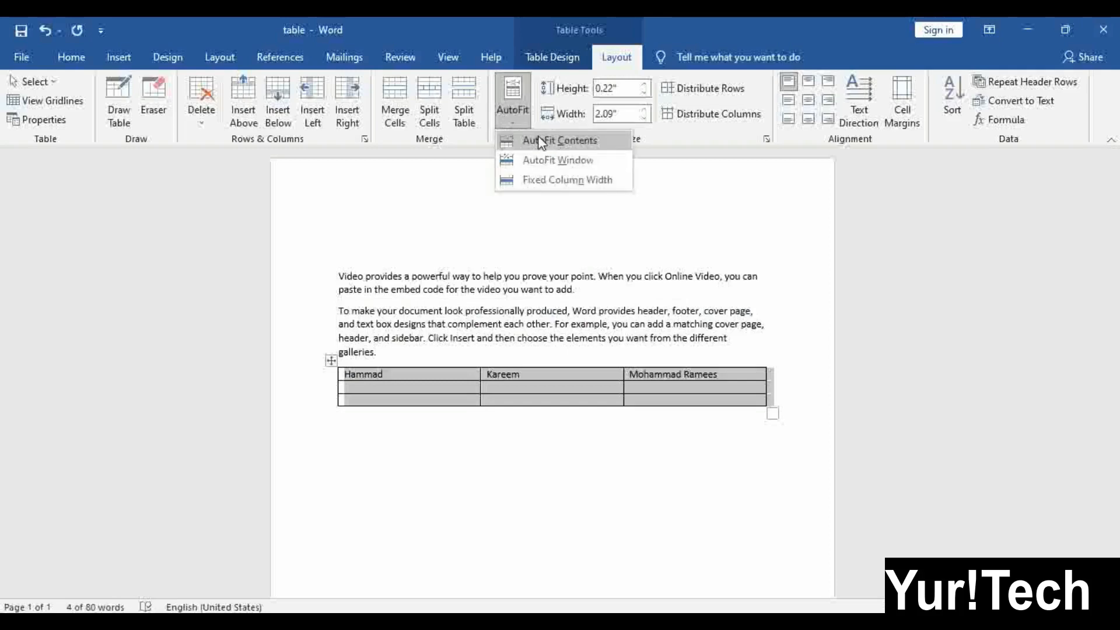
pyautogui.click(547, 146)
pyautogui.click(487, 386)
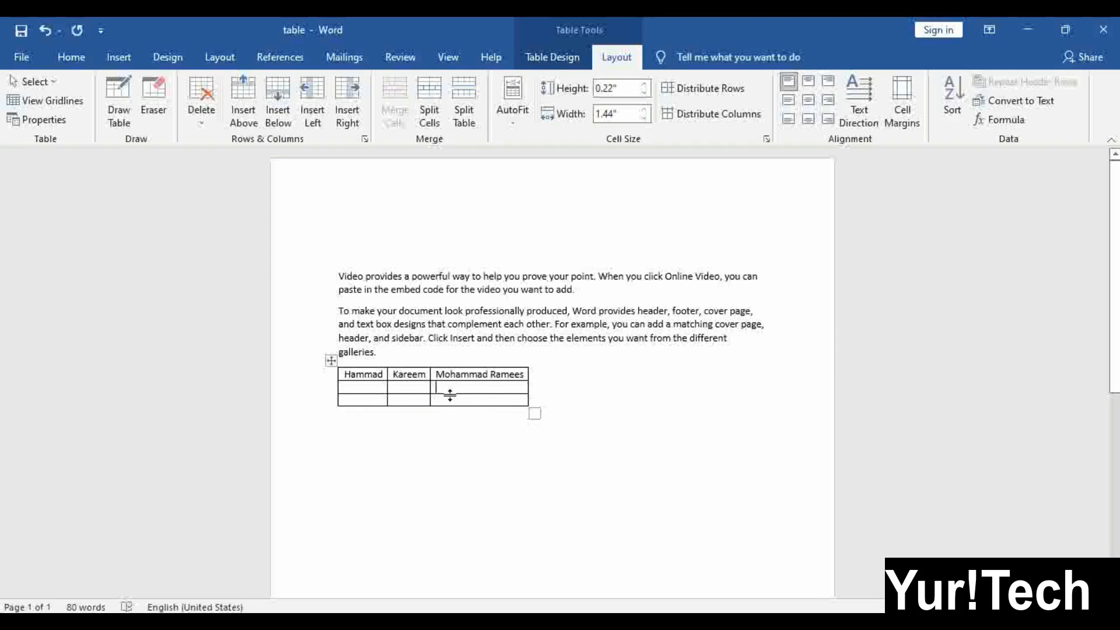
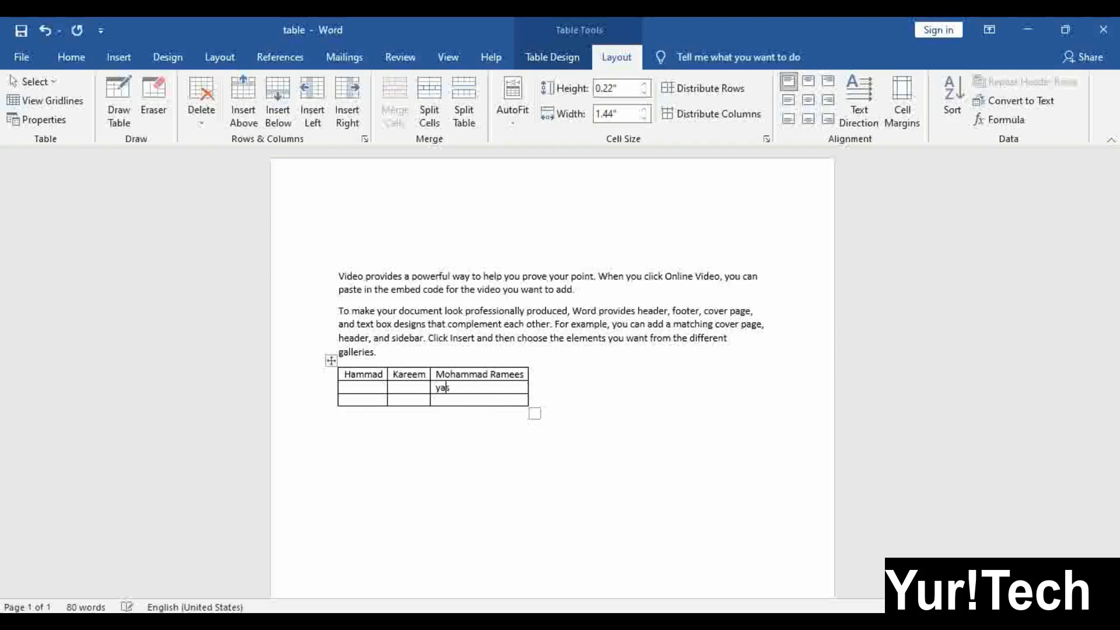
# Finish typing the person's name and home town in row 2, column 3, then select the table
pyautogui.write('ode')
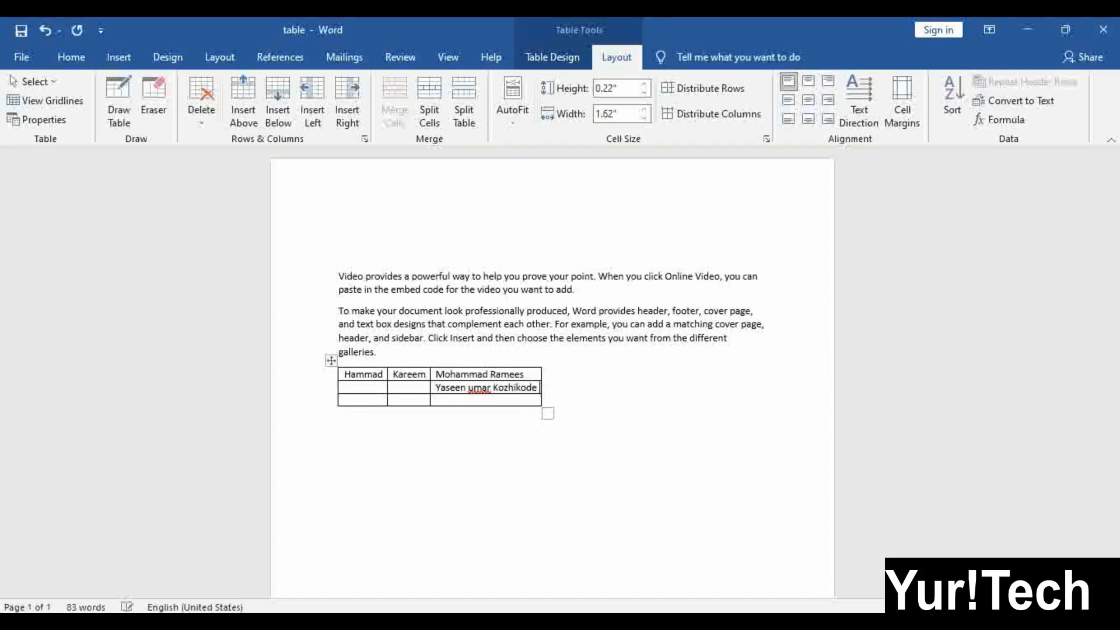
pyautogui.write(' kerala')
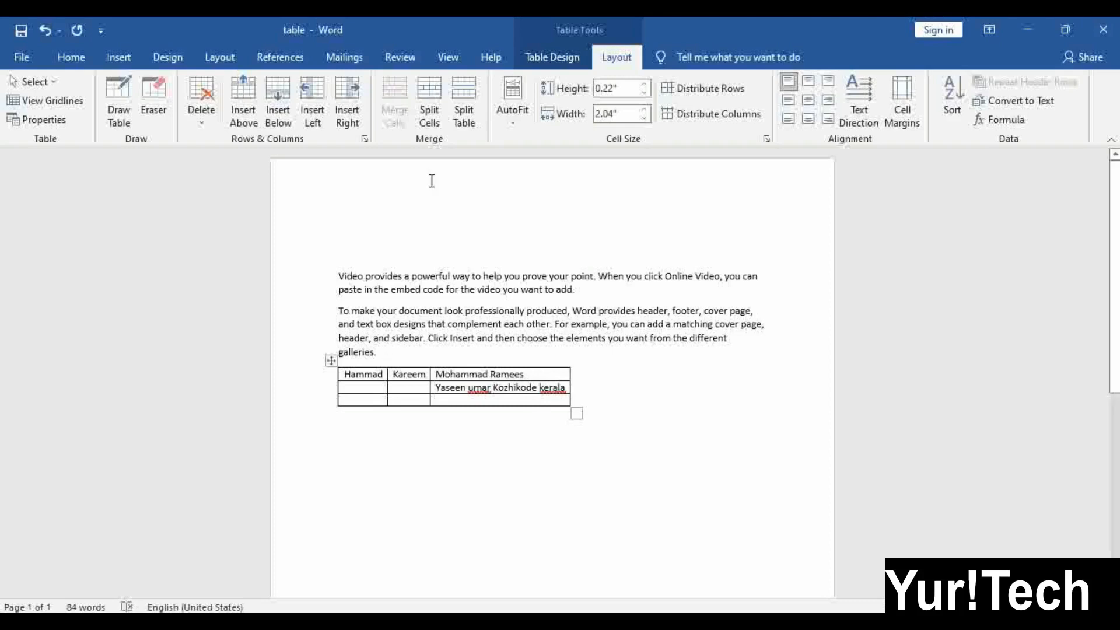
pyautogui.click(513, 105)
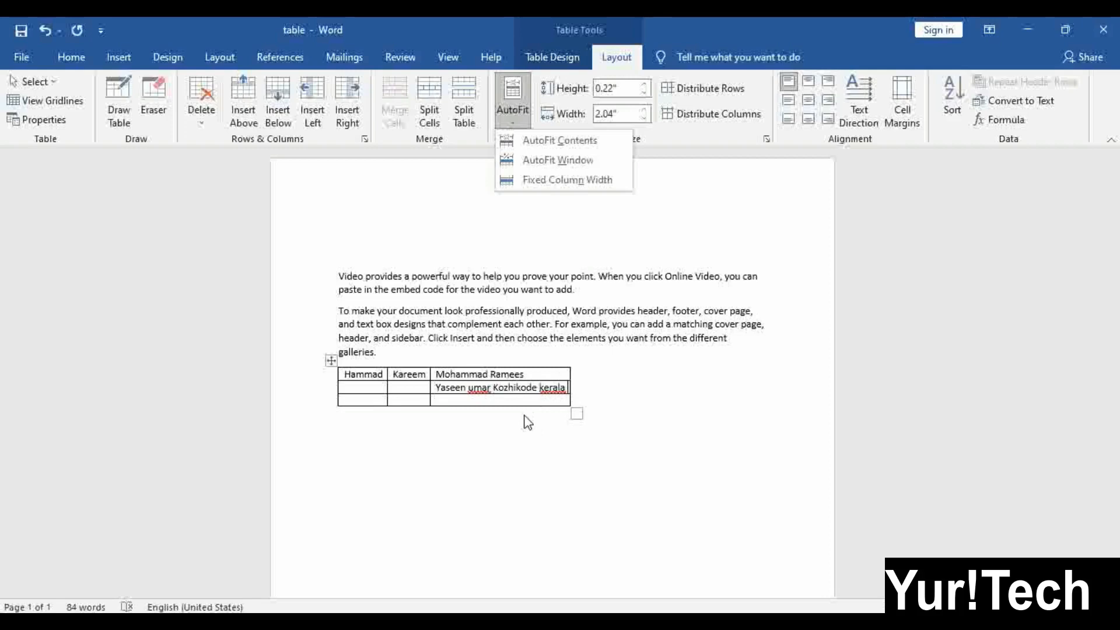
pyautogui.click(434, 381)
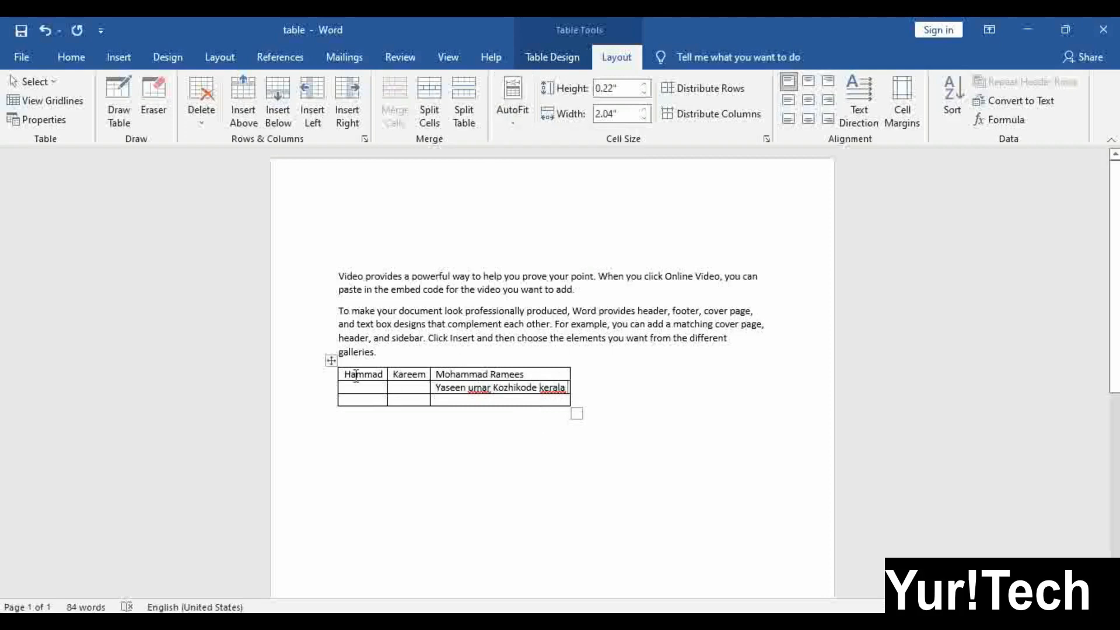
pyautogui.click(331, 361)
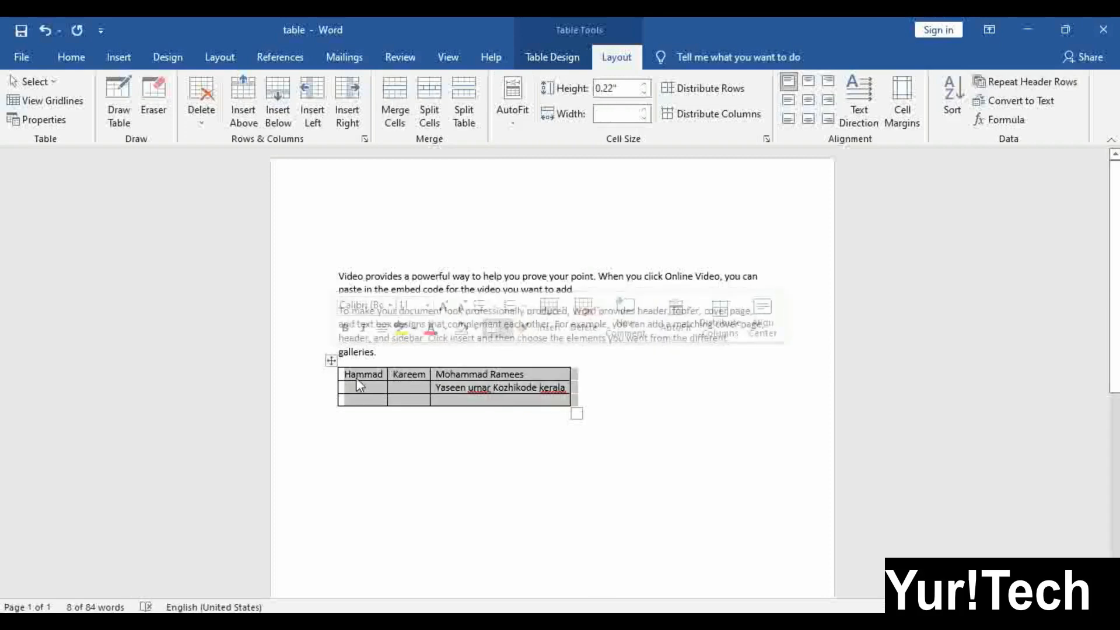
# Set the table's AutoFit to Fixed Column Width
pyautogui.click(511, 117)
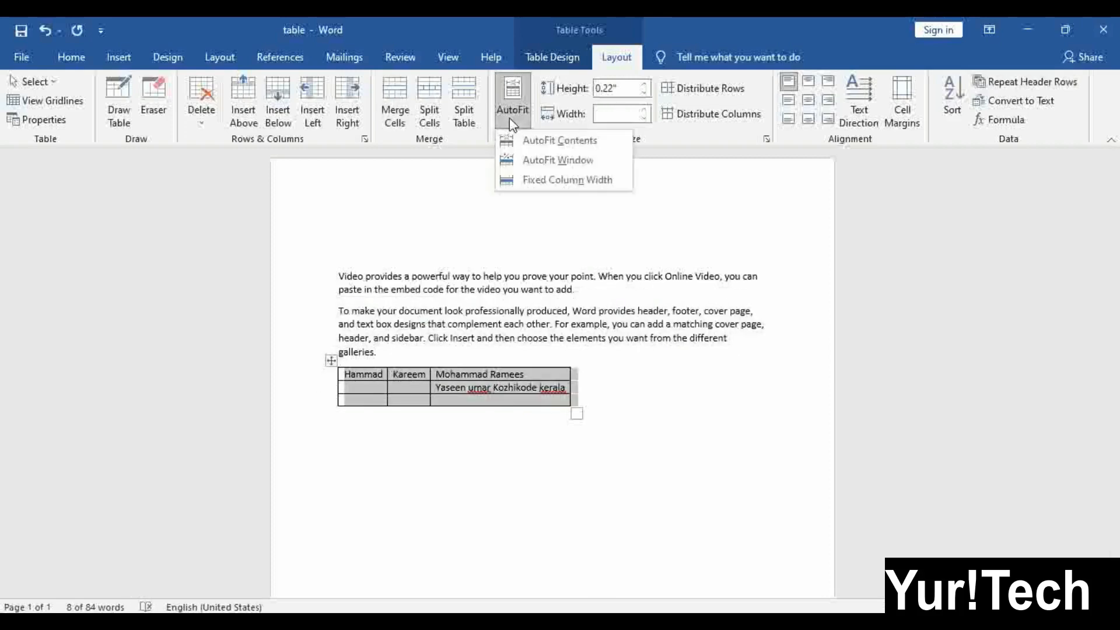
pyautogui.click(561, 181)
pyautogui.click(472, 389)
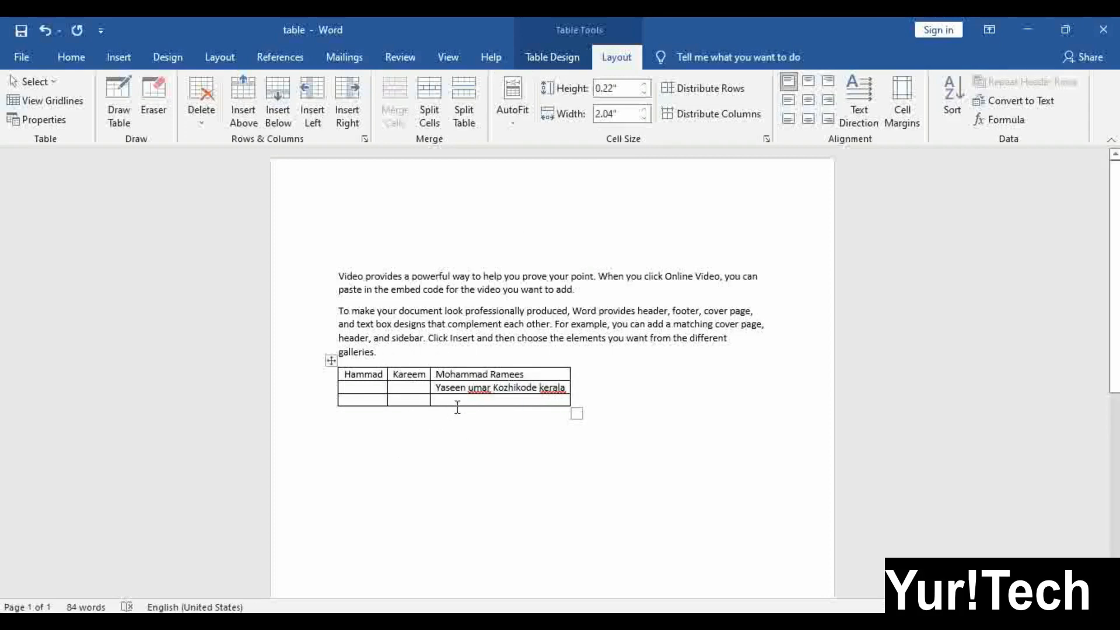
# Type a self-introduction sentence, naming the presenter and channel, in column two's bottom cell
pyautogui.click(404, 402)
pyautogui.write('I am')
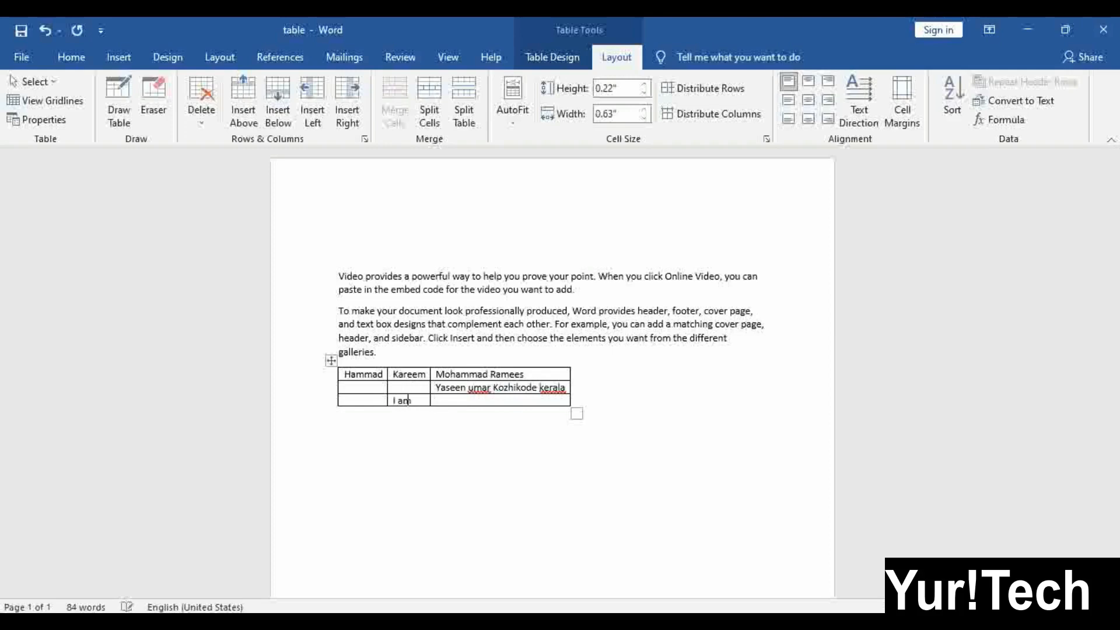
pyautogui.write(' Asjad fr')
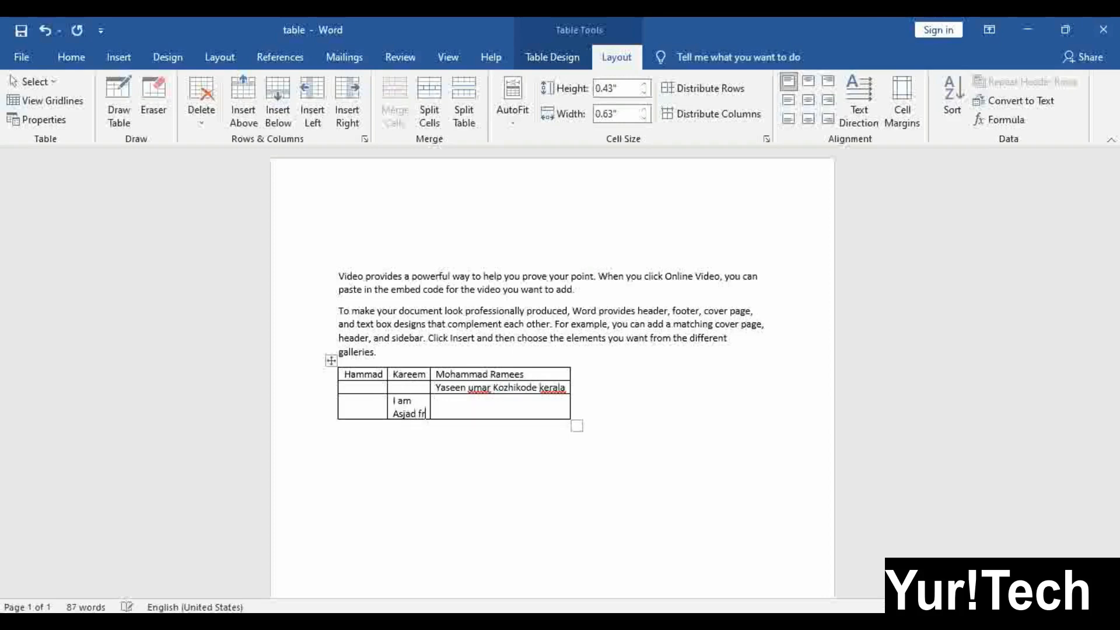
pyautogui.write('om')
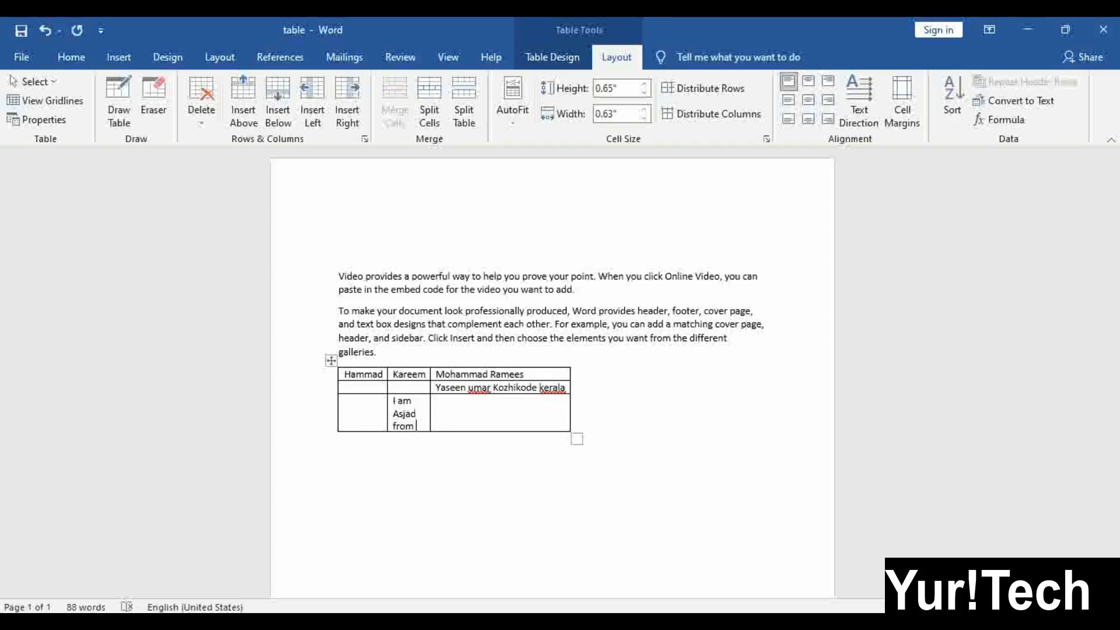
pyautogui.write(' Yur')
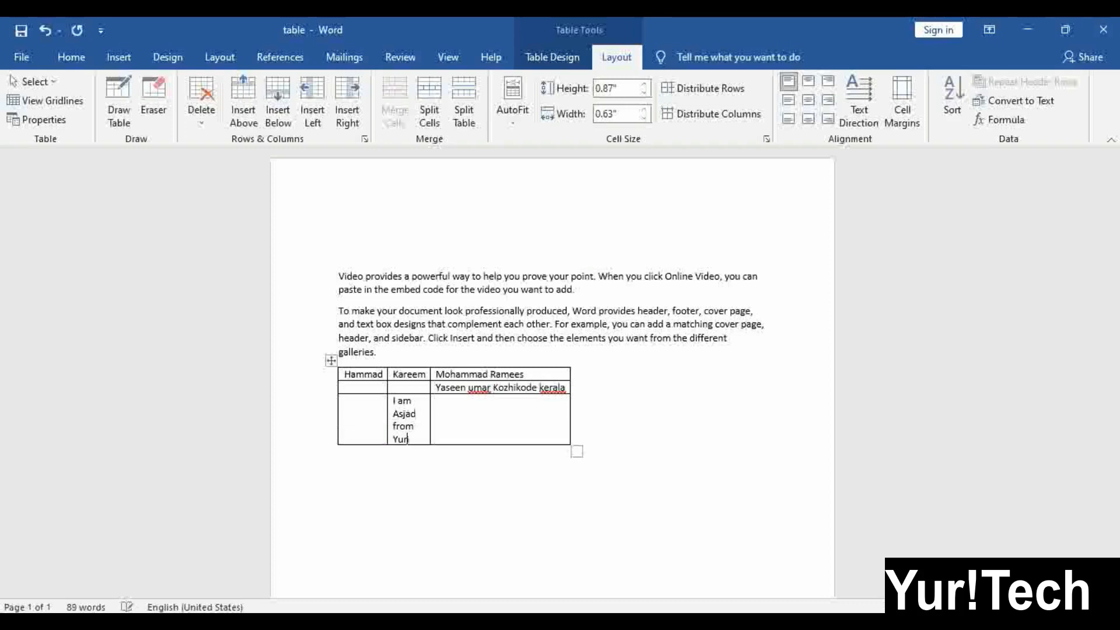
pyautogui.write('i texh')
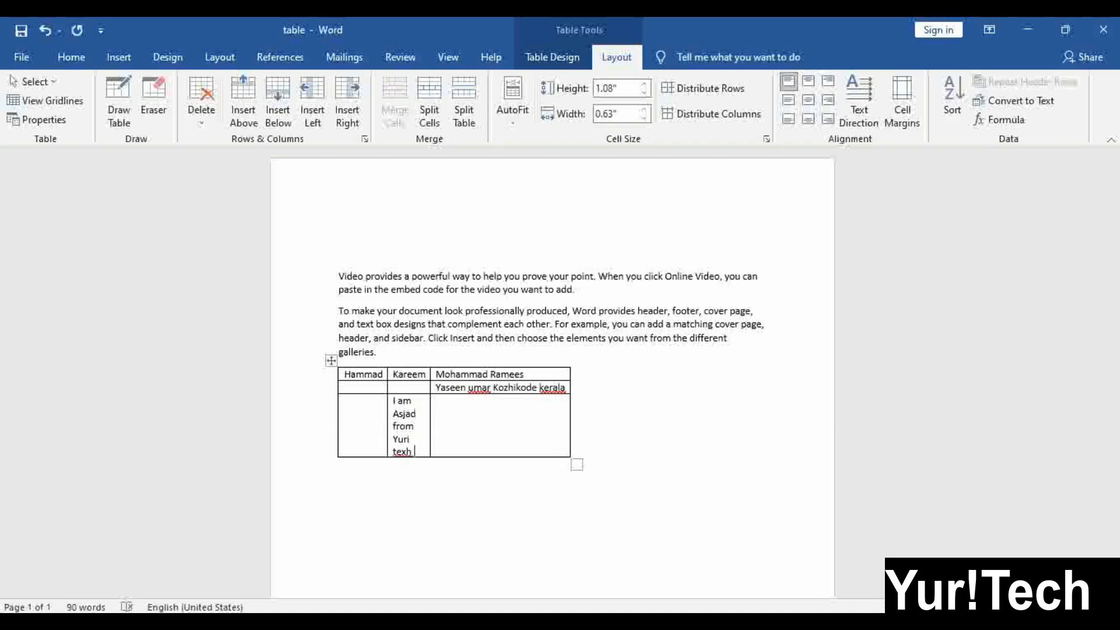
pyautogui.write(' channel')
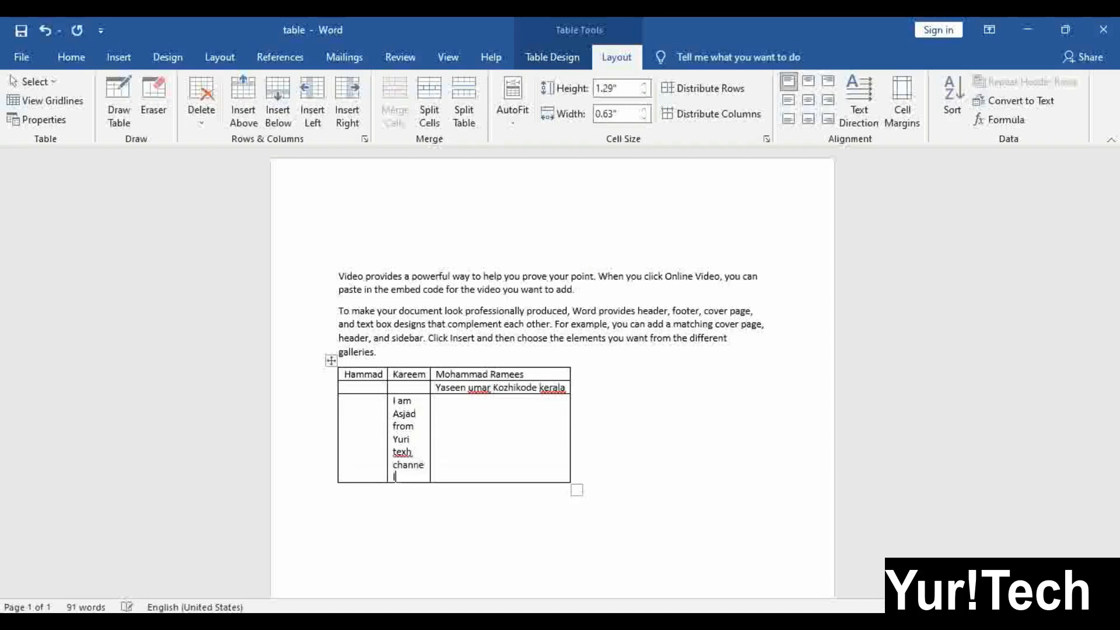
pyautogui.click(465, 456)
pyautogui.moveTo(339, 385)
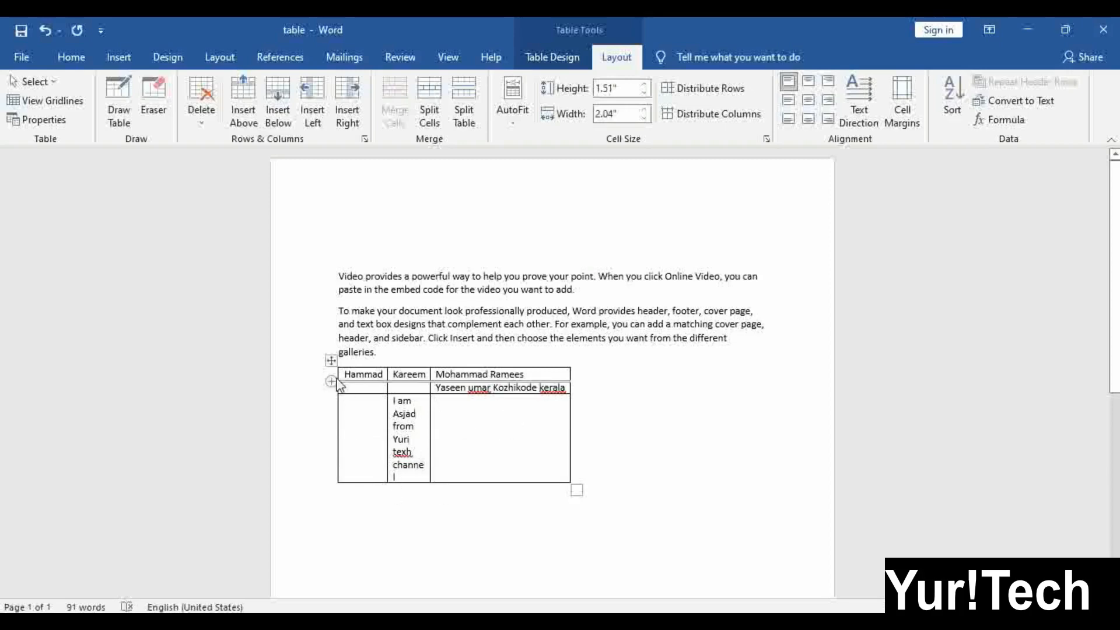
pyautogui.click(328, 352)
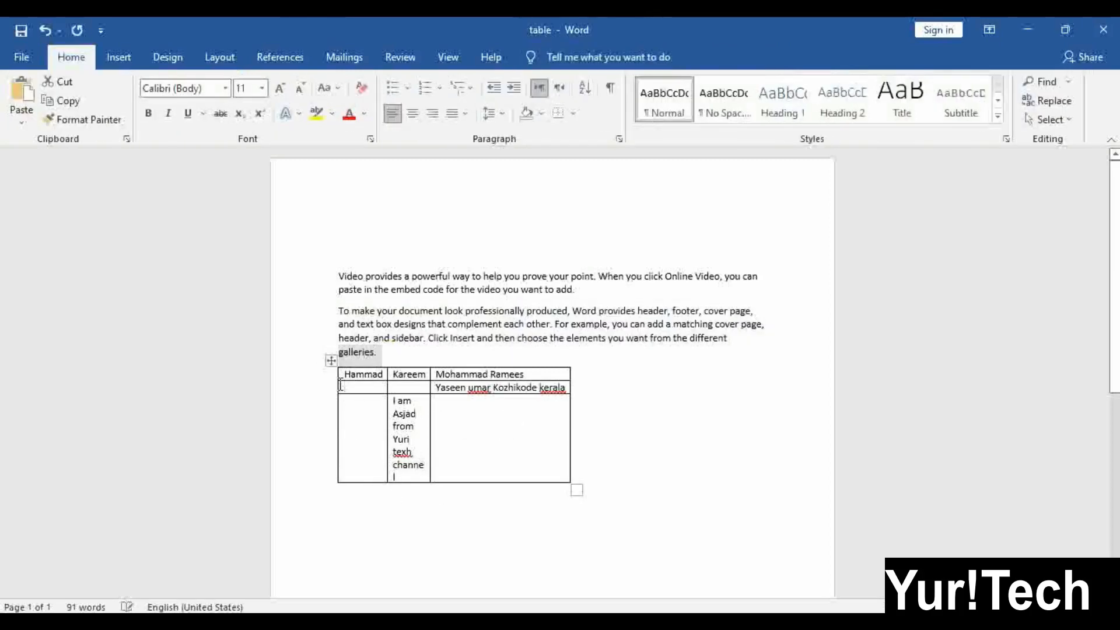
pyautogui.click(341, 385)
pyautogui.click(331, 361)
pyautogui.click(527, 119)
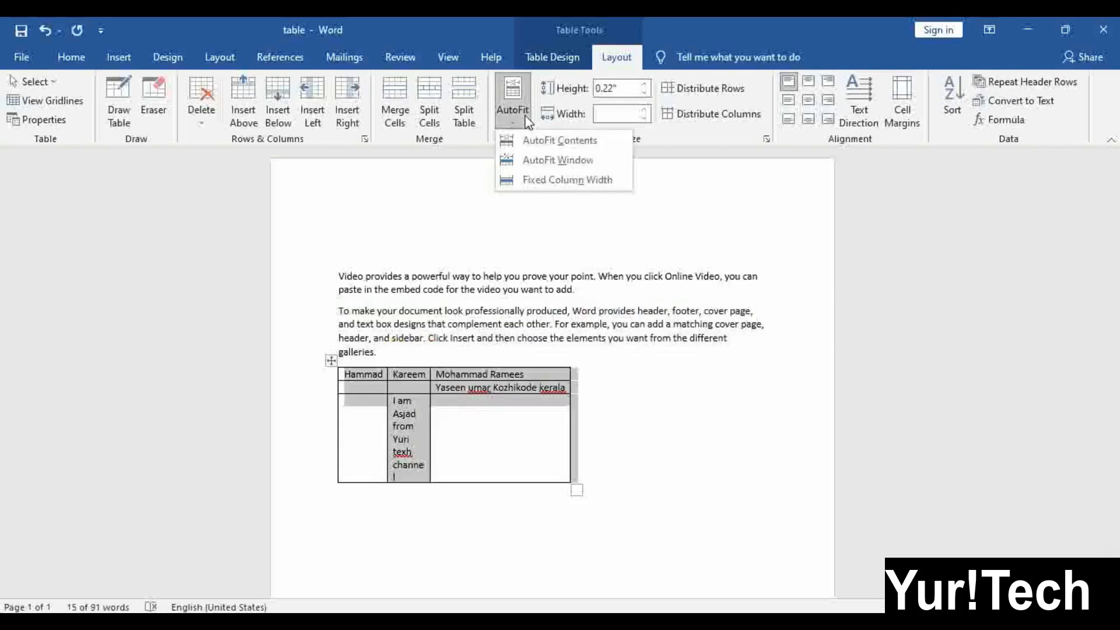
pyautogui.click(549, 142)
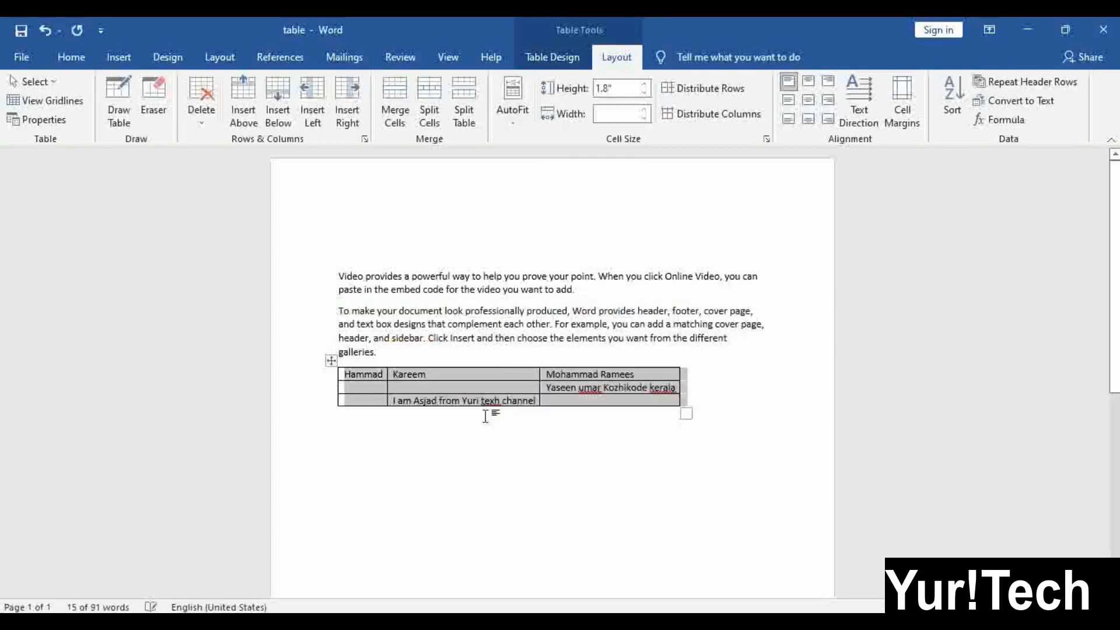
pyautogui.click(511, 106)
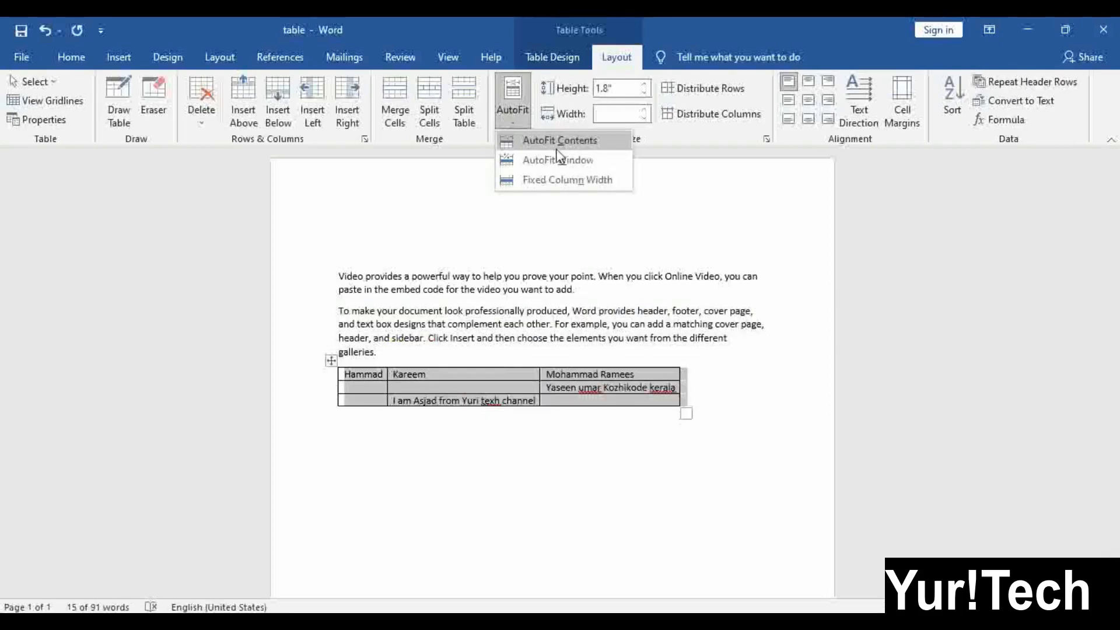
pyautogui.click(509, 380)
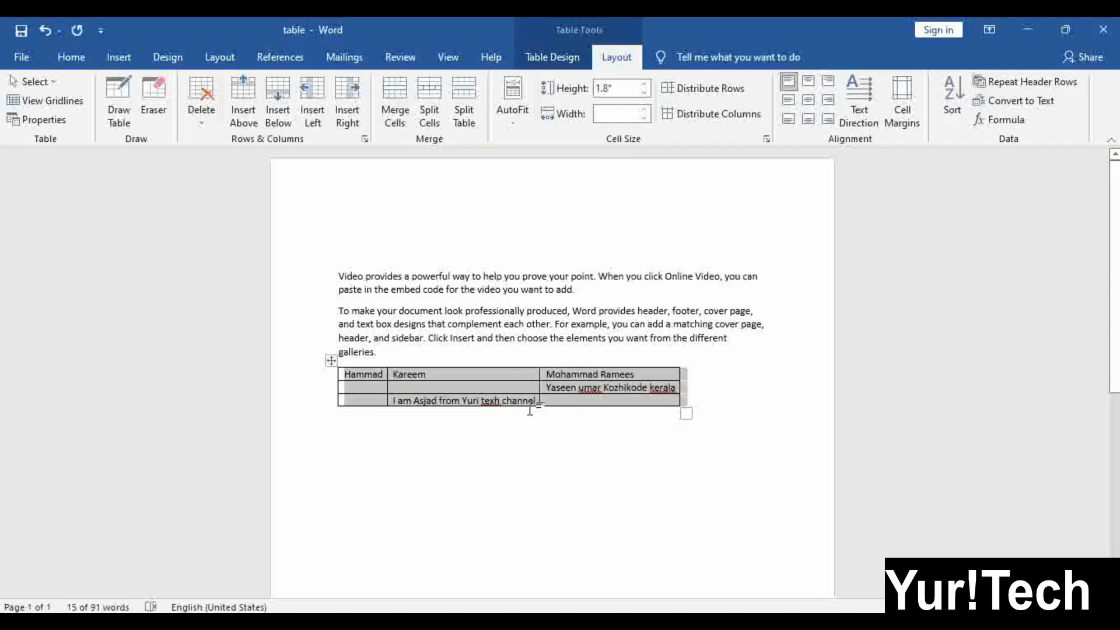
pyautogui.click(562, 387)
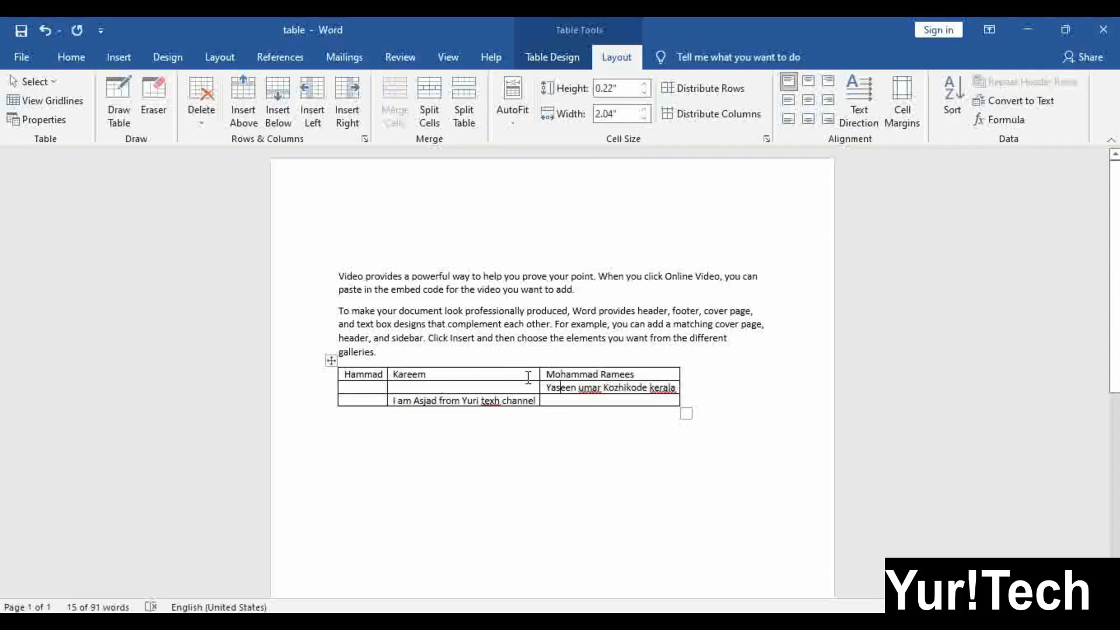
pyautogui.click(514, 111)
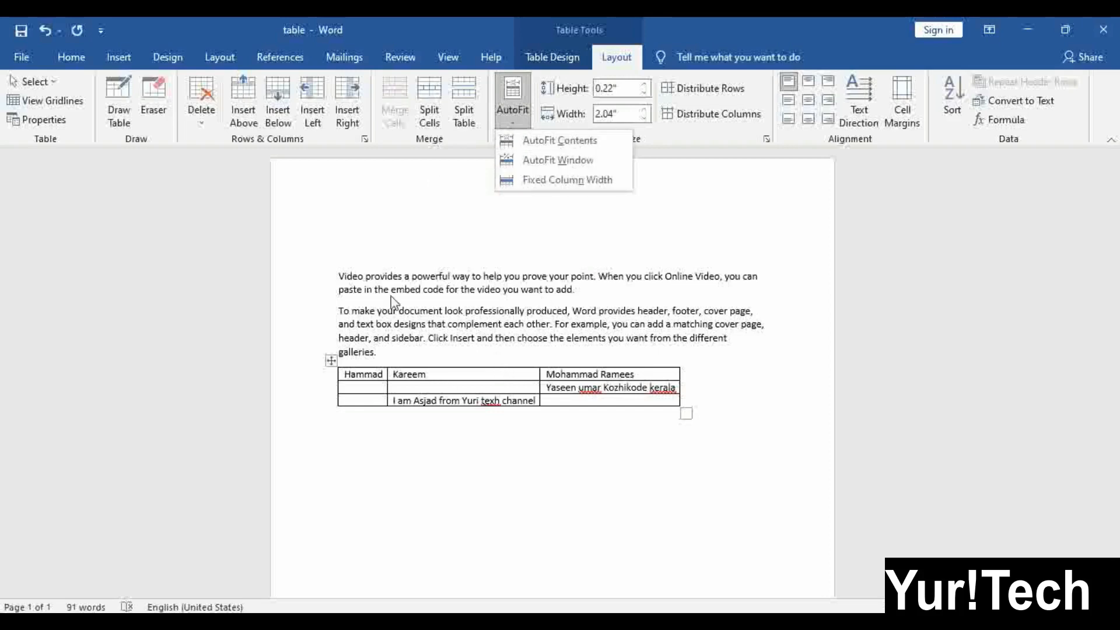
pyautogui.click(331, 360)
pyautogui.click(330, 360)
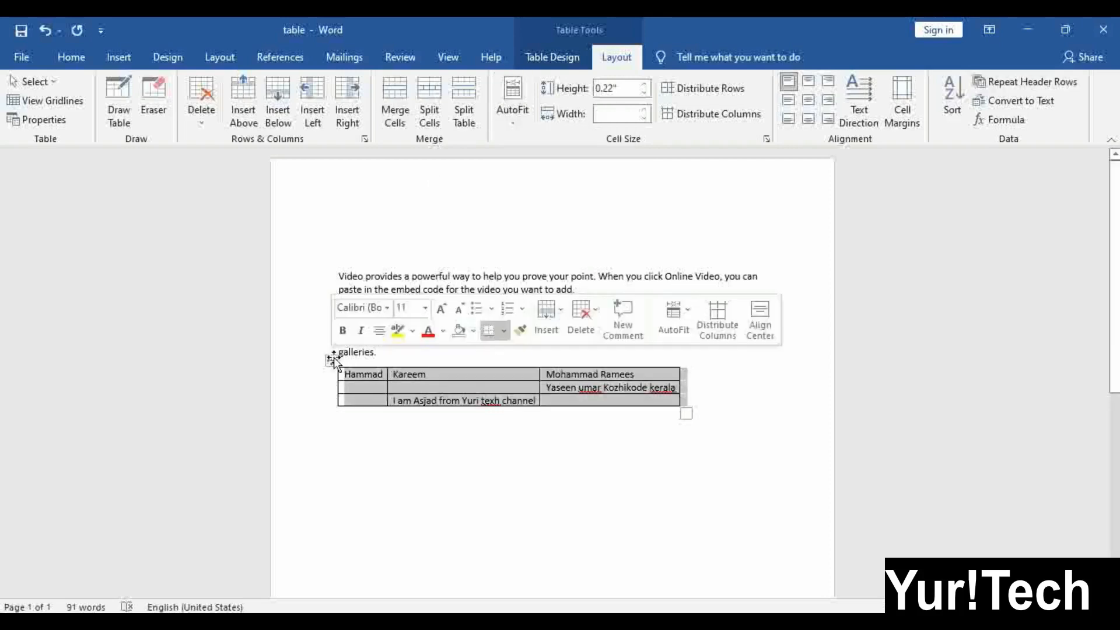
# Apply AutoFit Window, then drag the table's corner handle left so long entries wrap
pyautogui.click(505, 121)
pyautogui.click(590, 157)
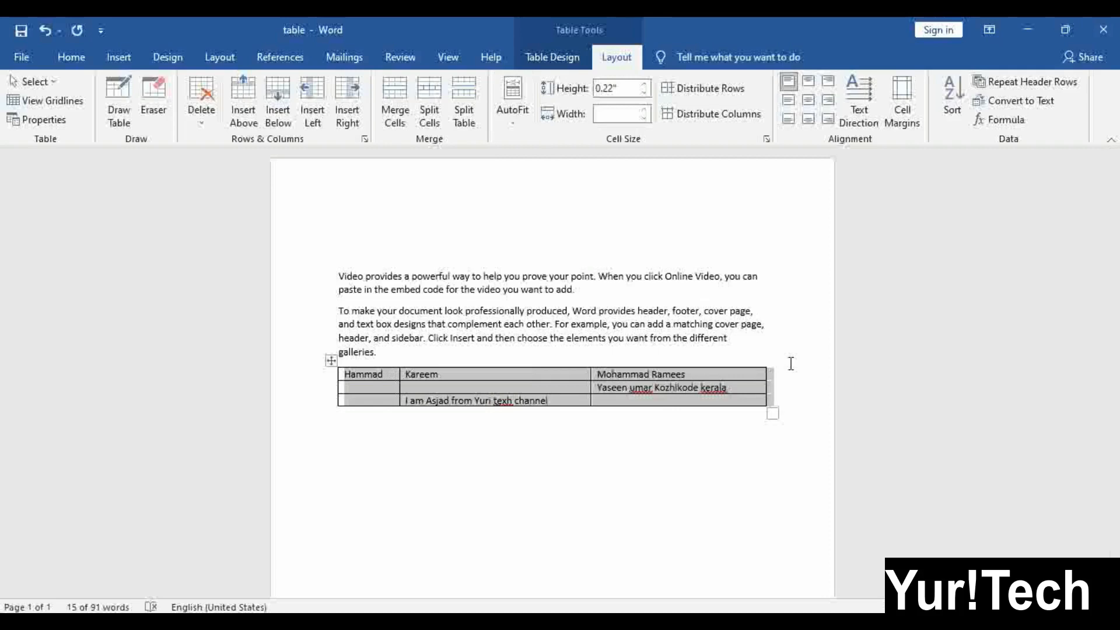
pyautogui.click(535, 343)
pyautogui.click(330, 360)
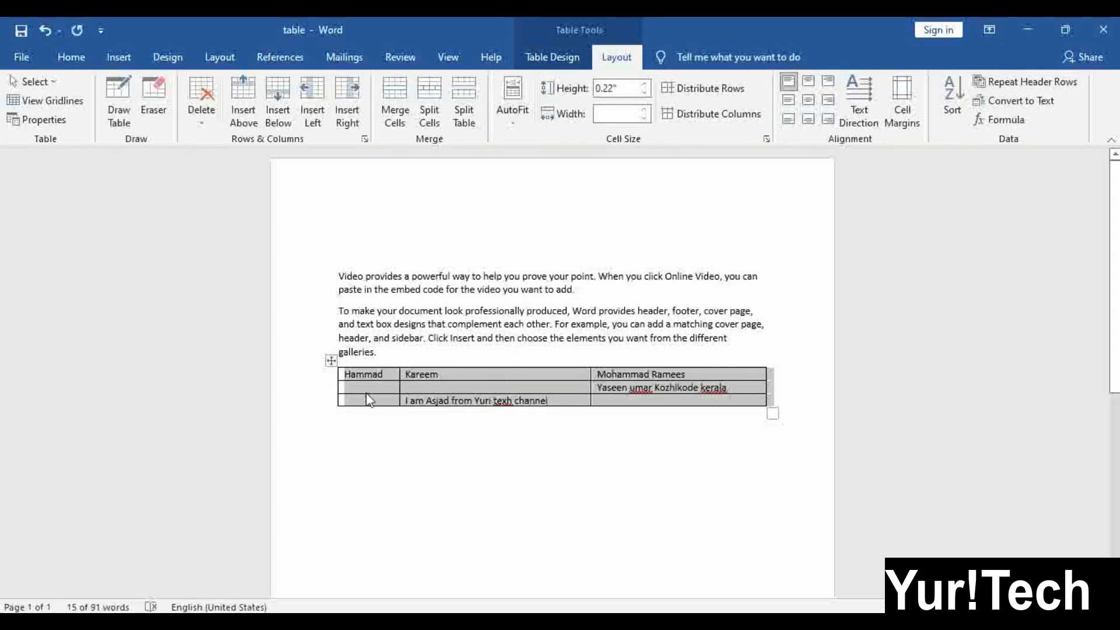
pyautogui.moveTo(773, 413); pyautogui.dragTo(633, 437)
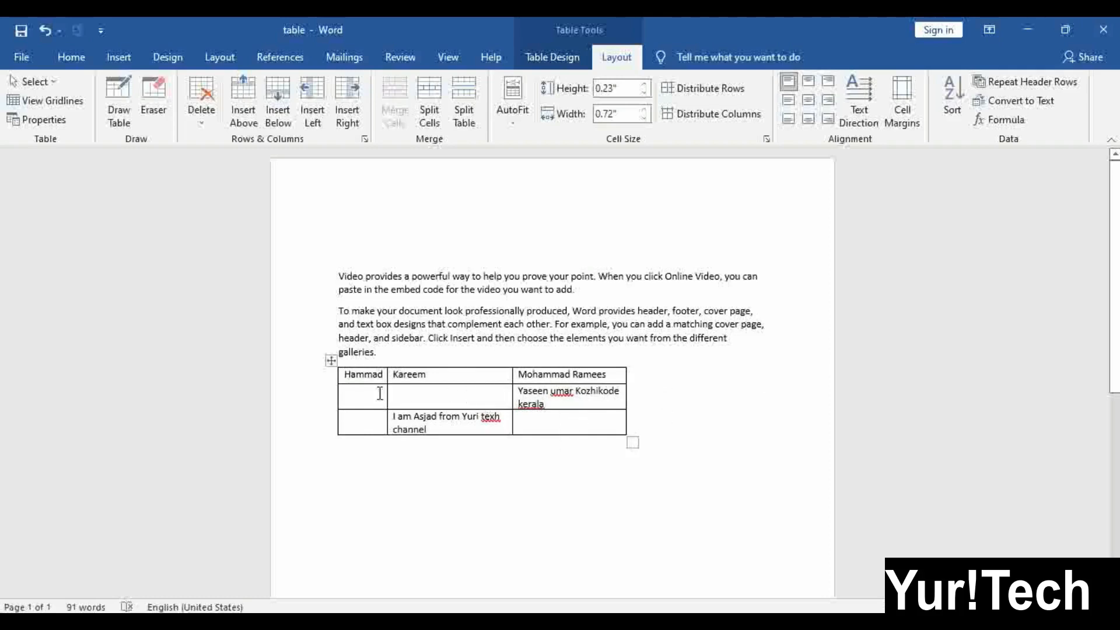
# Set the table's row height to 1.0 inch, then fine-tune the middle row's height
pyautogui.click(331, 360)
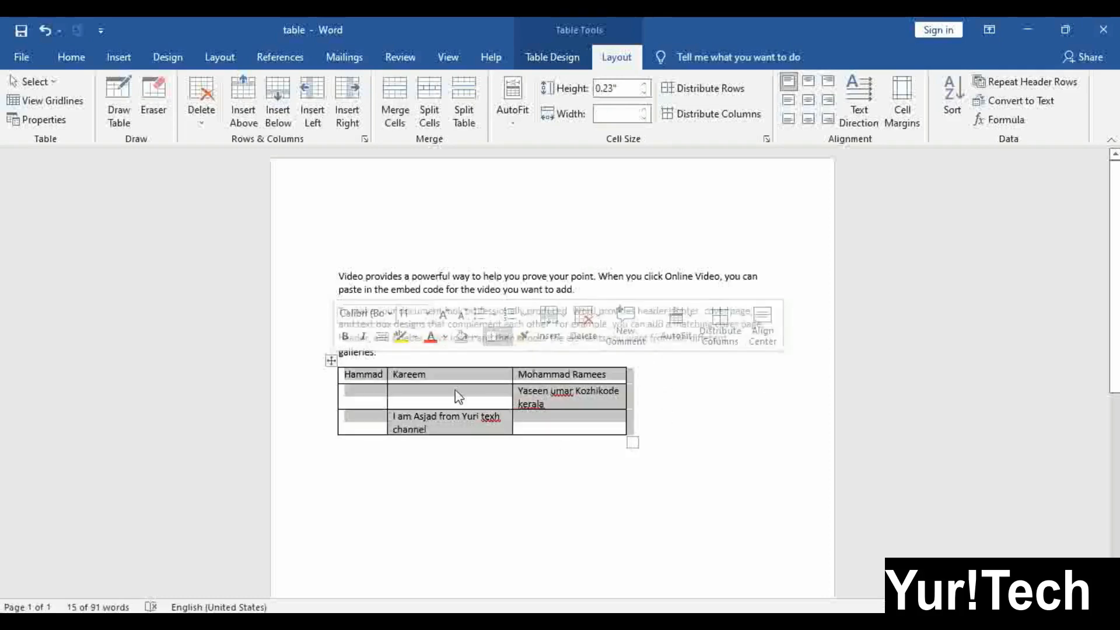
pyautogui.click(619, 83)
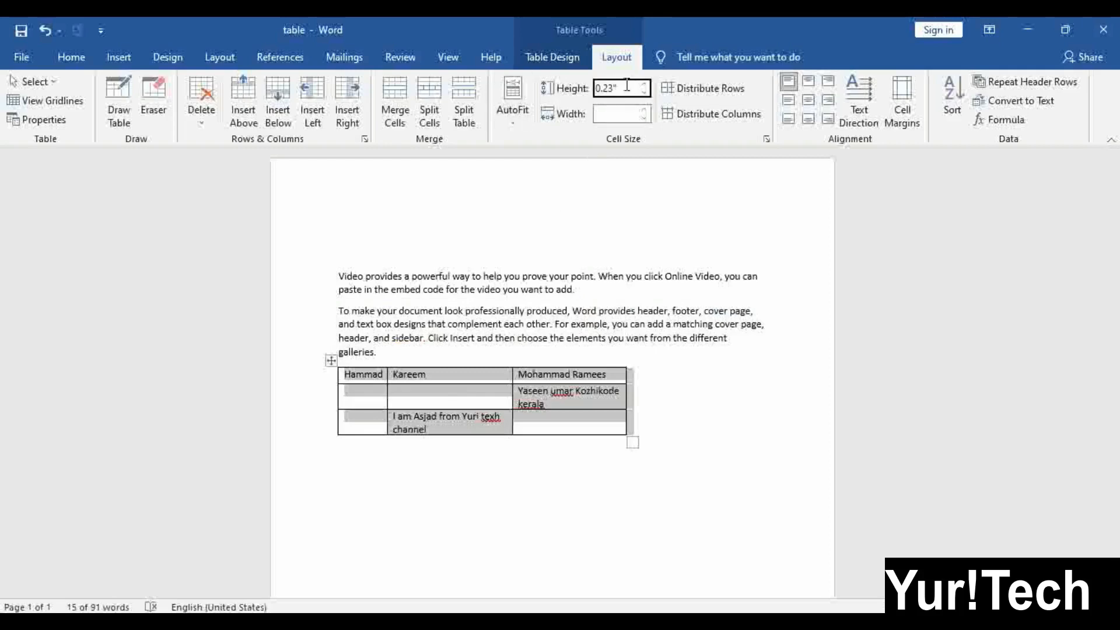
pyautogui.write('1.0')
pyautogui.press('Return')
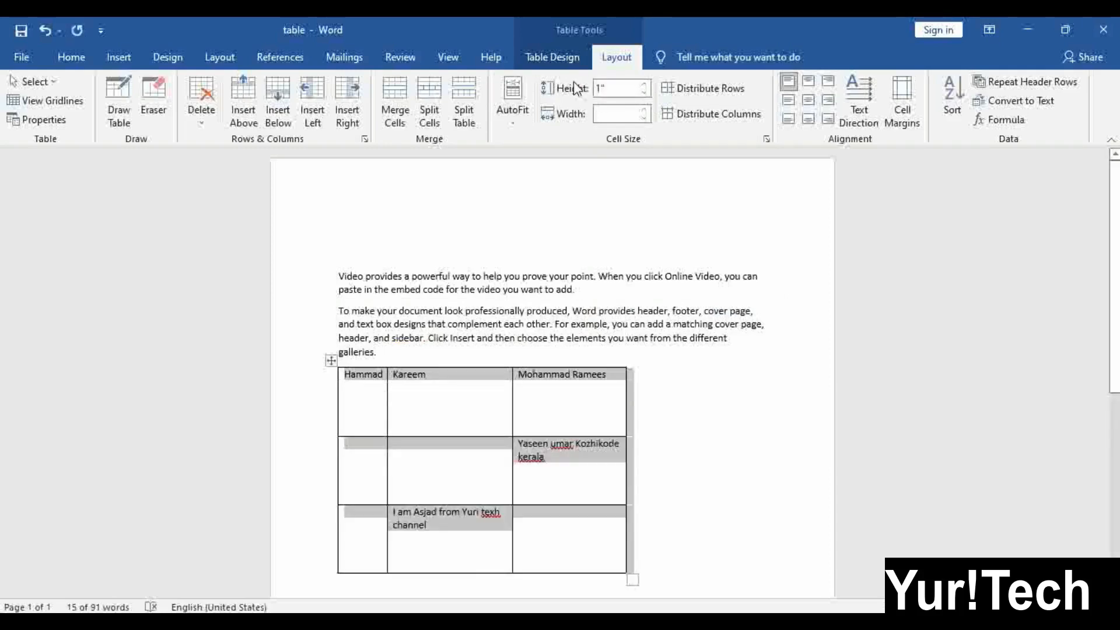
pyautogui.click(536, 453)
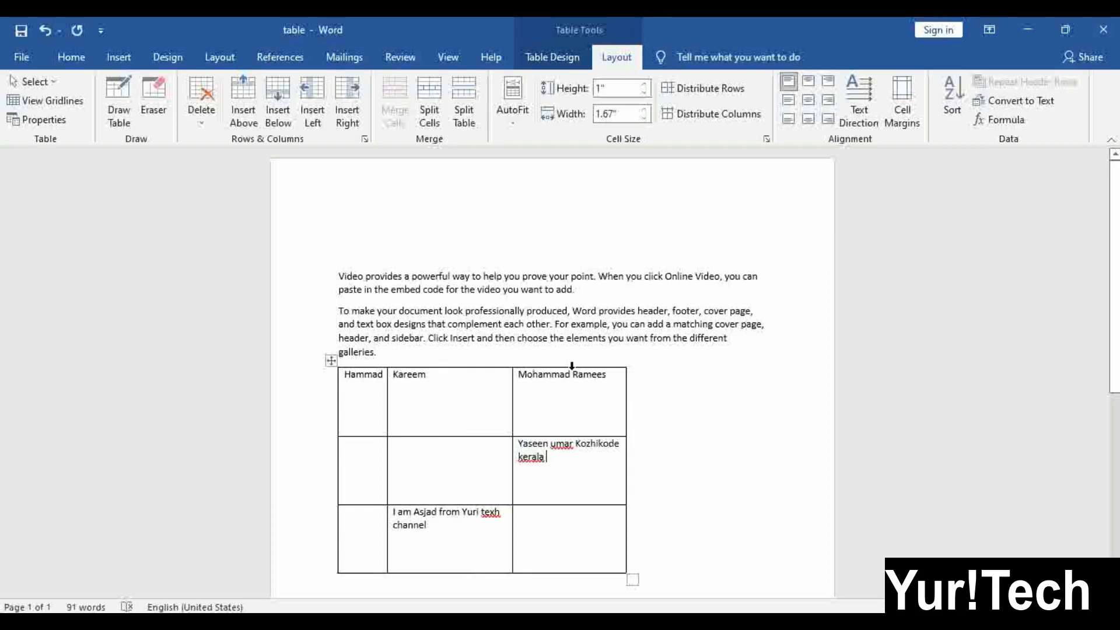
pyautogui.click(644, 84)
pyautogui.click(645, 84)
pyautogui.click(644, 84)
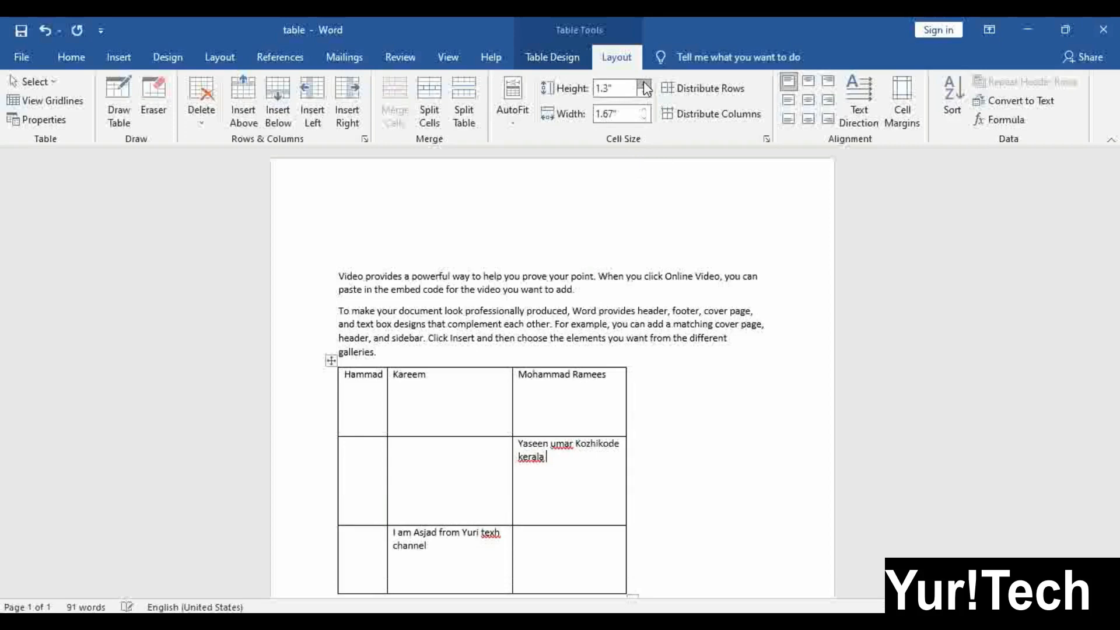
pyautogui.moveTo(645, 93); pyautogui.dragTo(643, 95)
# Experiment with one name column's width using the Width spinner
pyautogui.click(430, 374)
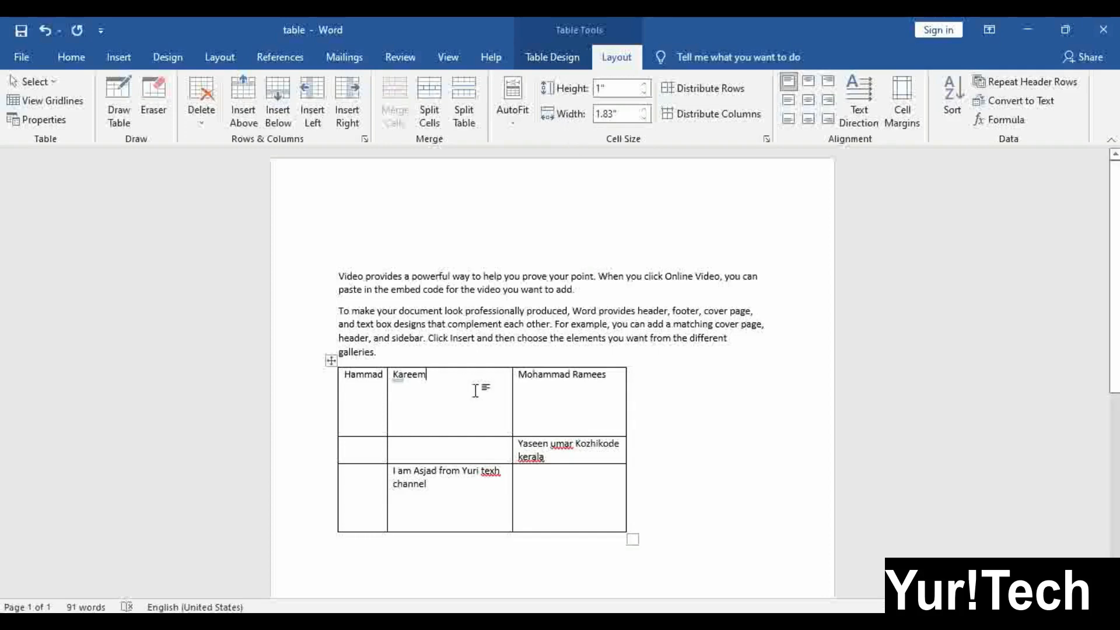
pyautogui.click(567, 394)
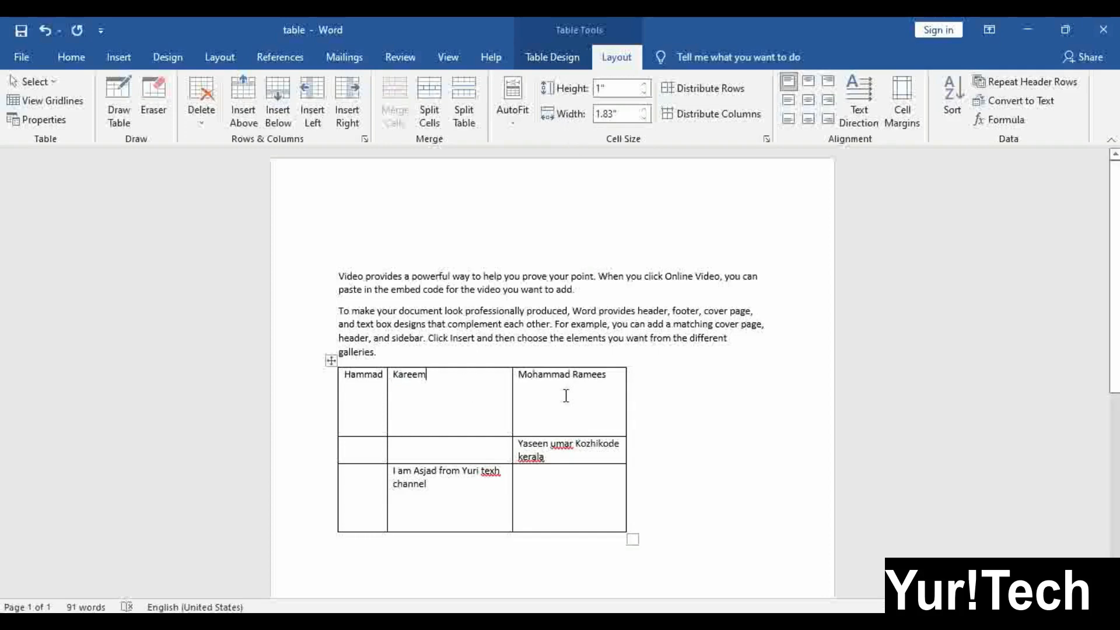
pyautogui.click(452, 414)
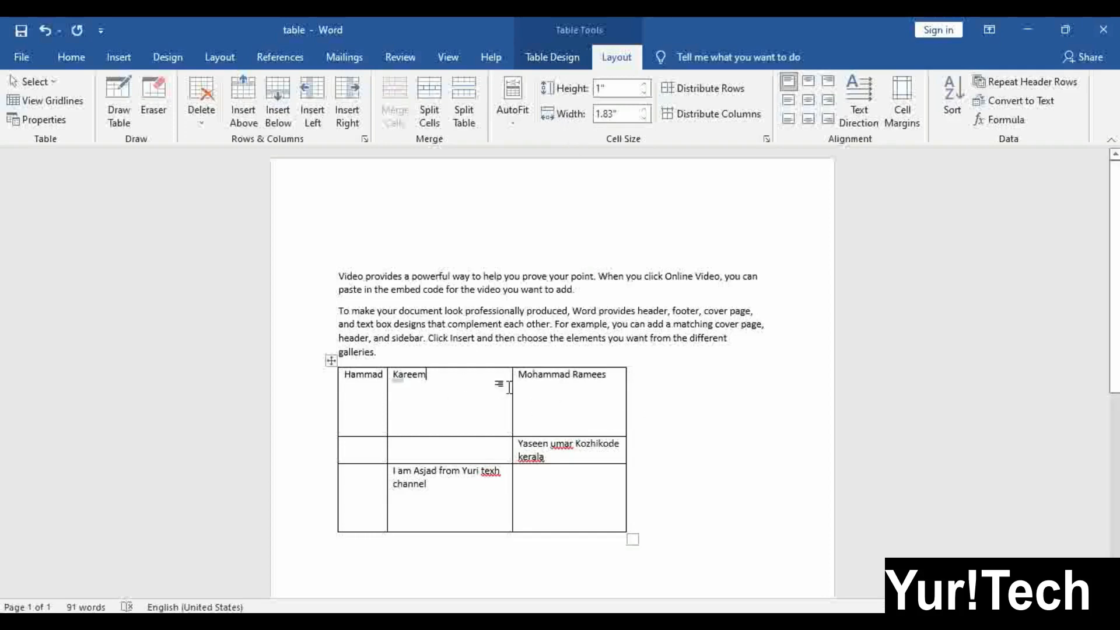
pyautogui.click(644, 119)
pyautogui.click(644, 119)
pyautogui.click(644, 119)
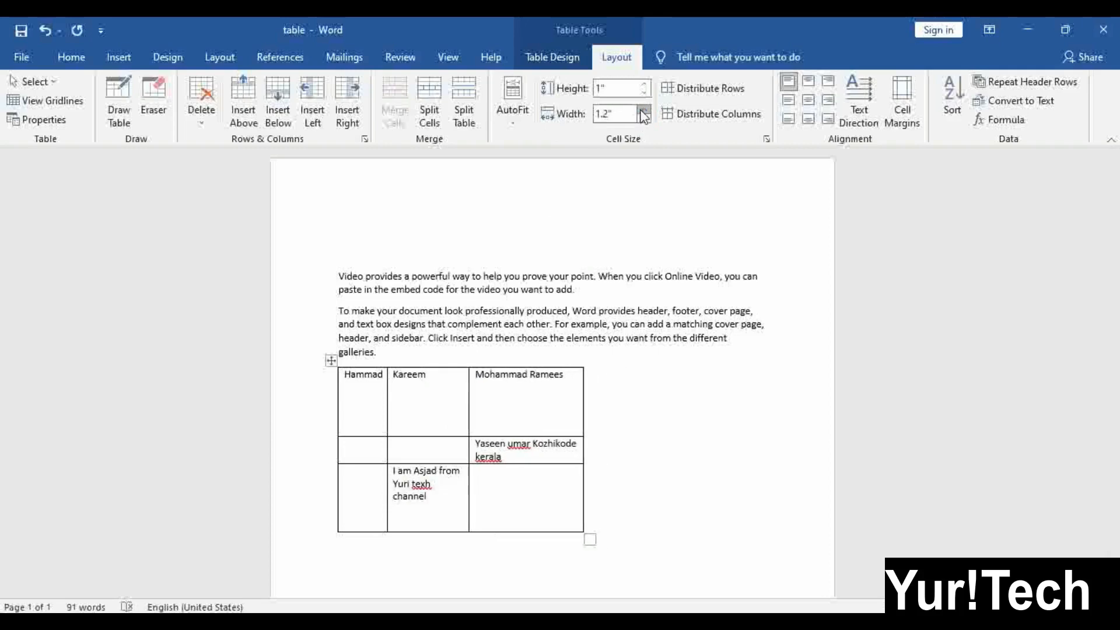
pyautogui.click(644, 110)
pyautogui.click(643, 111)
pyautogui.click(643, 110)
pyautogui.click(643, 110)
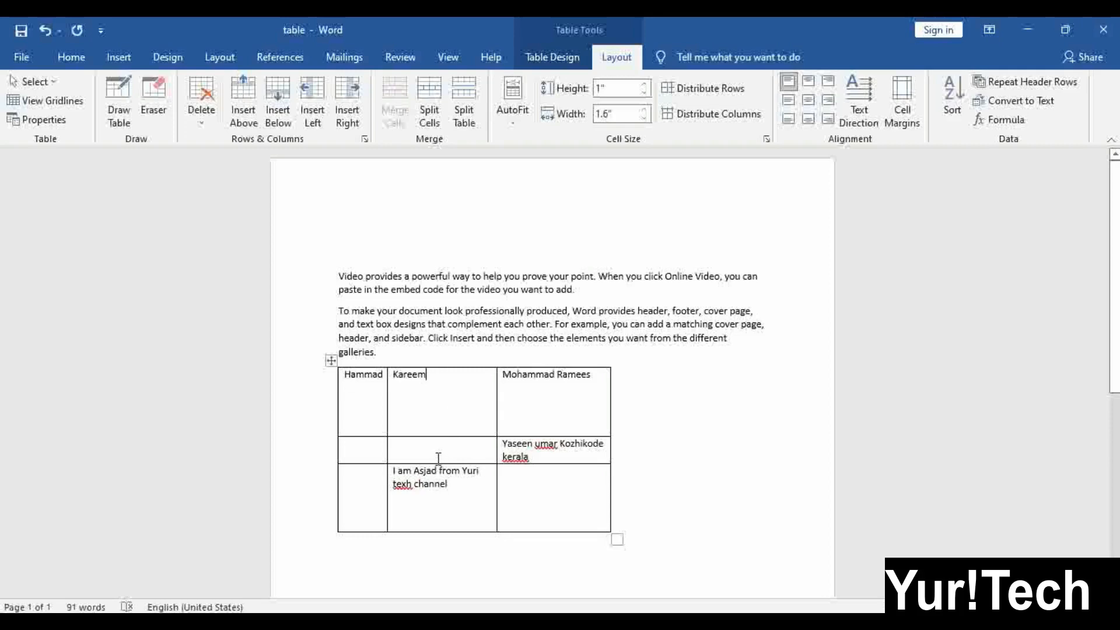
# Shrink the table's rows to fit their text and set every column to 1" wide
pyautogui.click(332, 361)
pyautogui.click(645, 116)
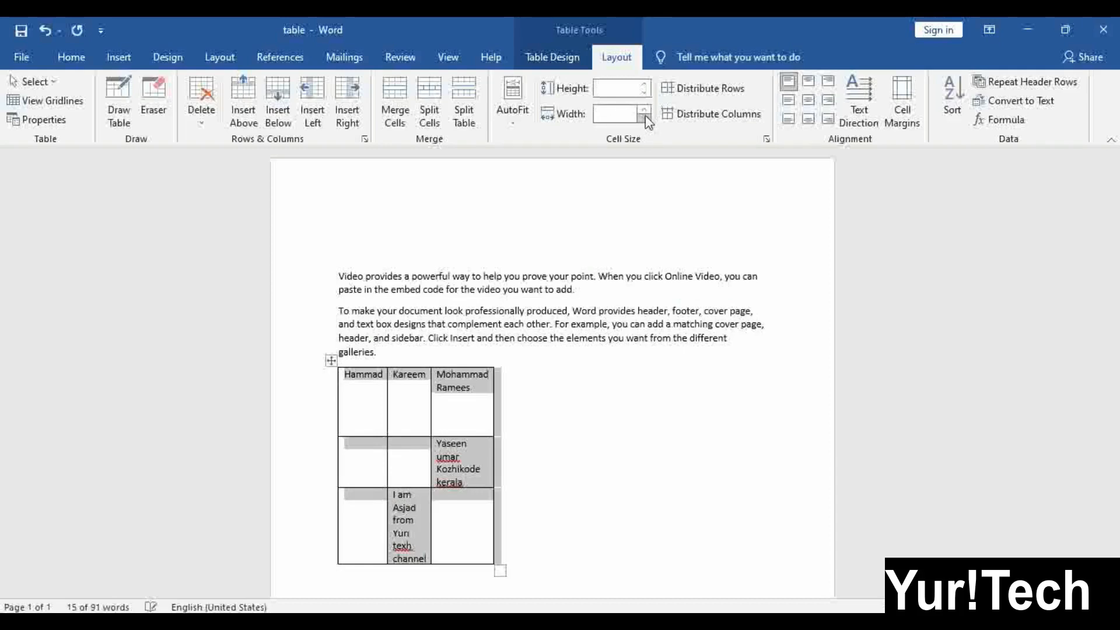
pyautogui.click(644, 88)
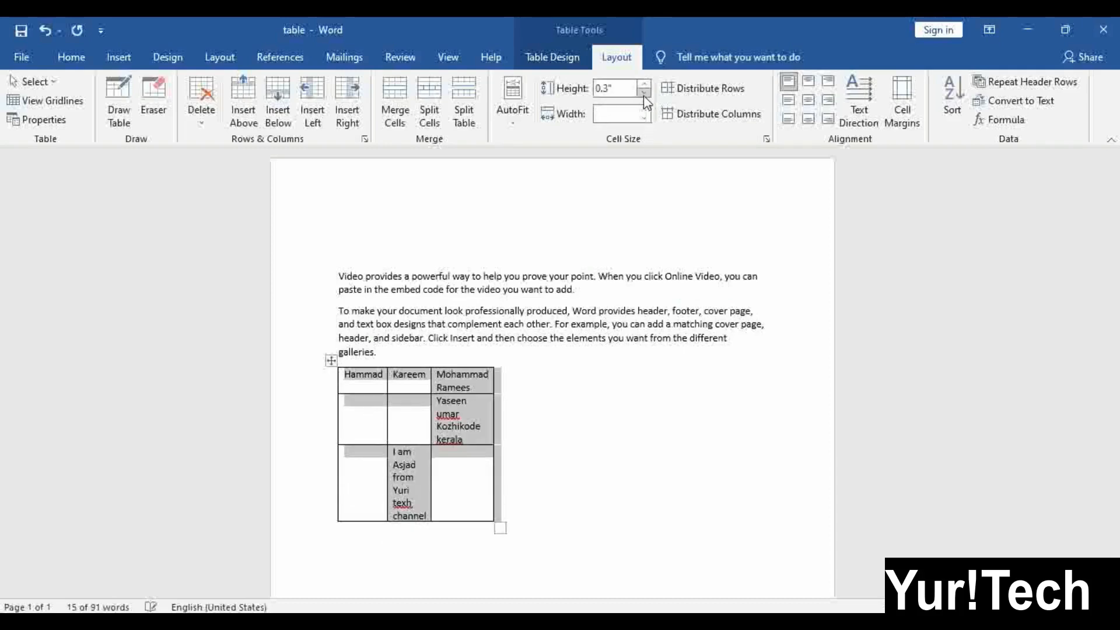
pyautogui.click(644, 94)
pyautogui.click(644, 93)
pyautogui.click(608, 114)
pyautogui.write('1.')
pyautogui.click(450, 425)
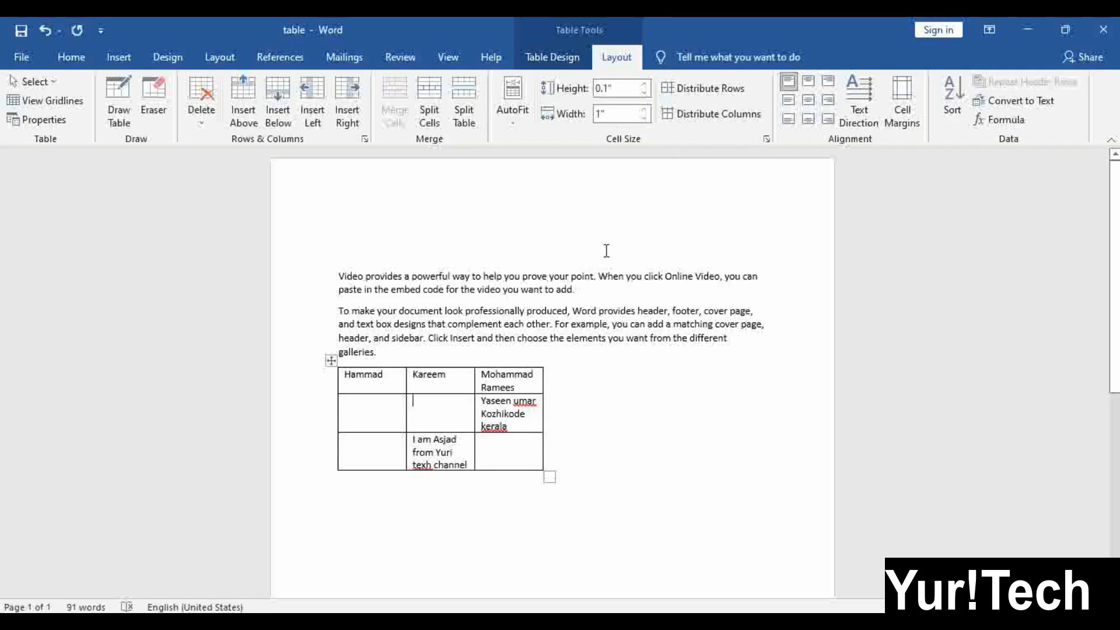
# Enlarge the names table and make its last, middle and first rows taller
pyautogui.moveTo(548, 476); pyautogui.dragTo(680, 553)
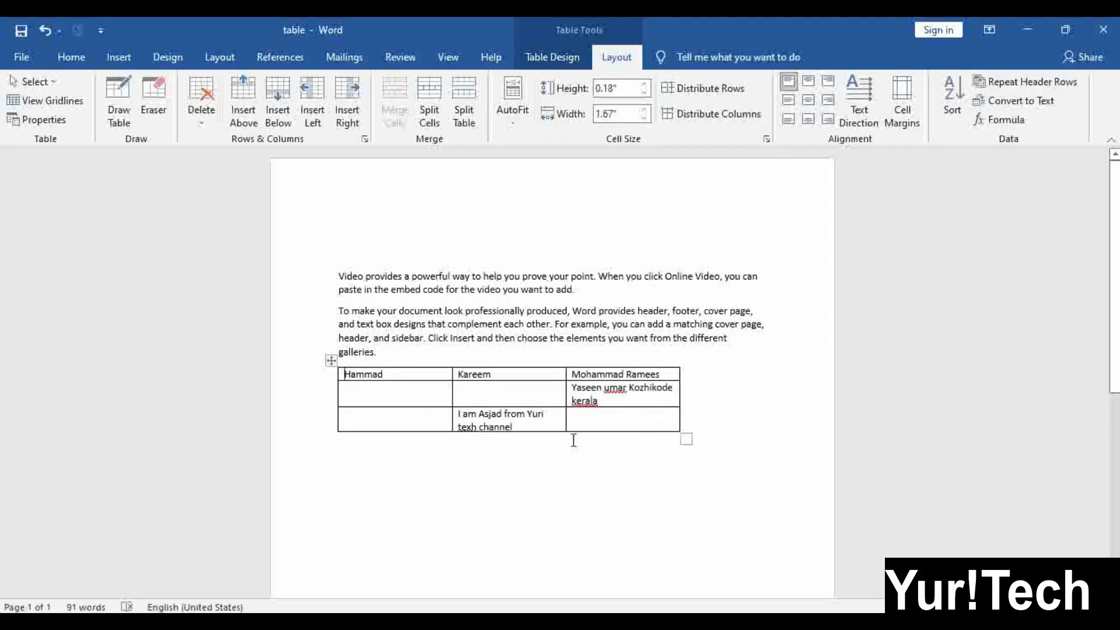
pyautogui.moveTo(566, 430); pyautogui.dragTo(568, 495)
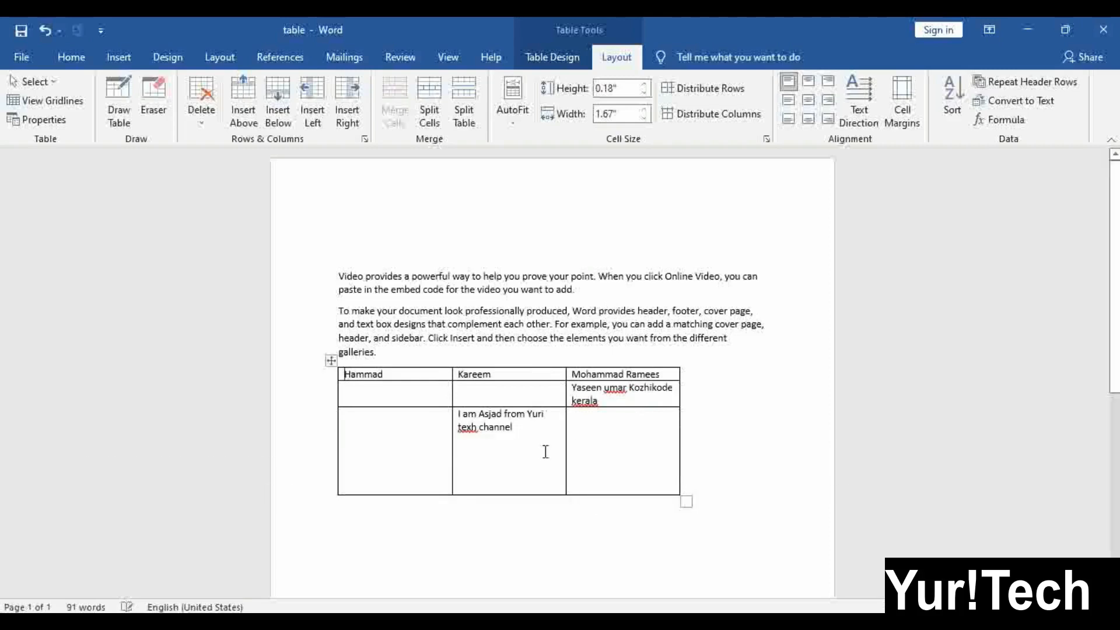
pyautogui.moveTo(515, 408); pyautogui.dragTo(512, 453)
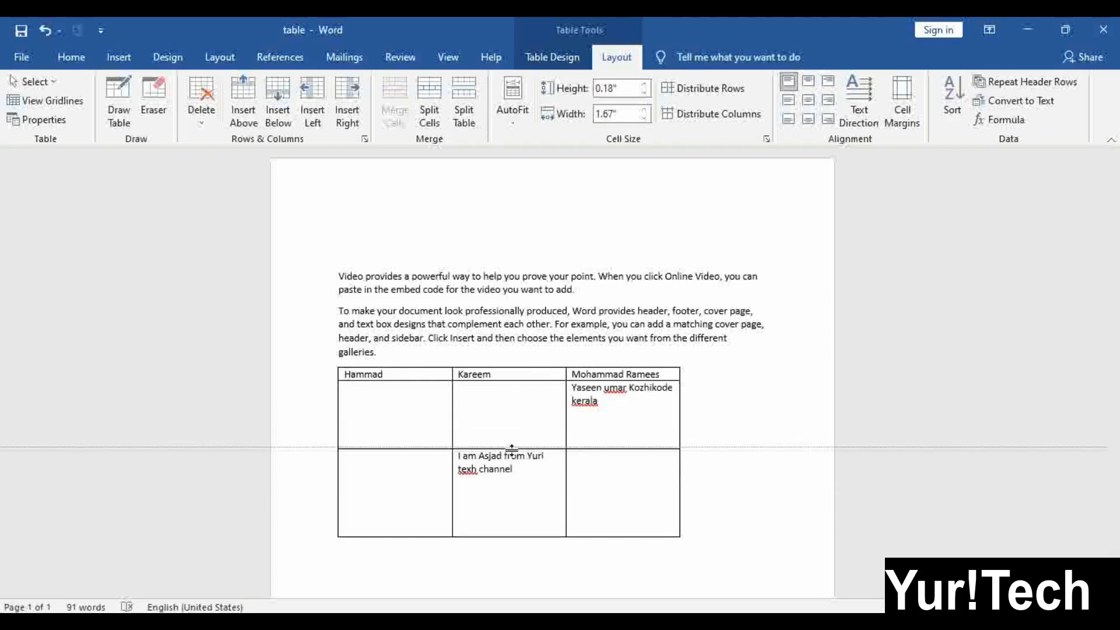
pyautogui.moveTo(502, 380); pyautogui.dragTo(534, 395)
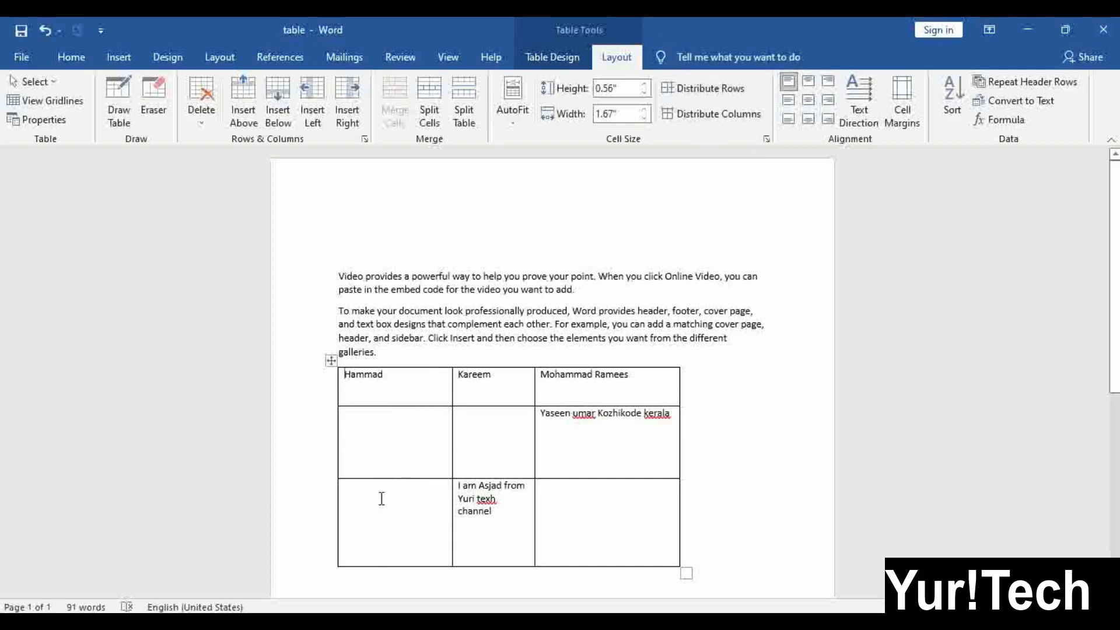
# Apply Distribute Rows and Distribute Columns to even out the names table
pyautogui.click(386, 378)
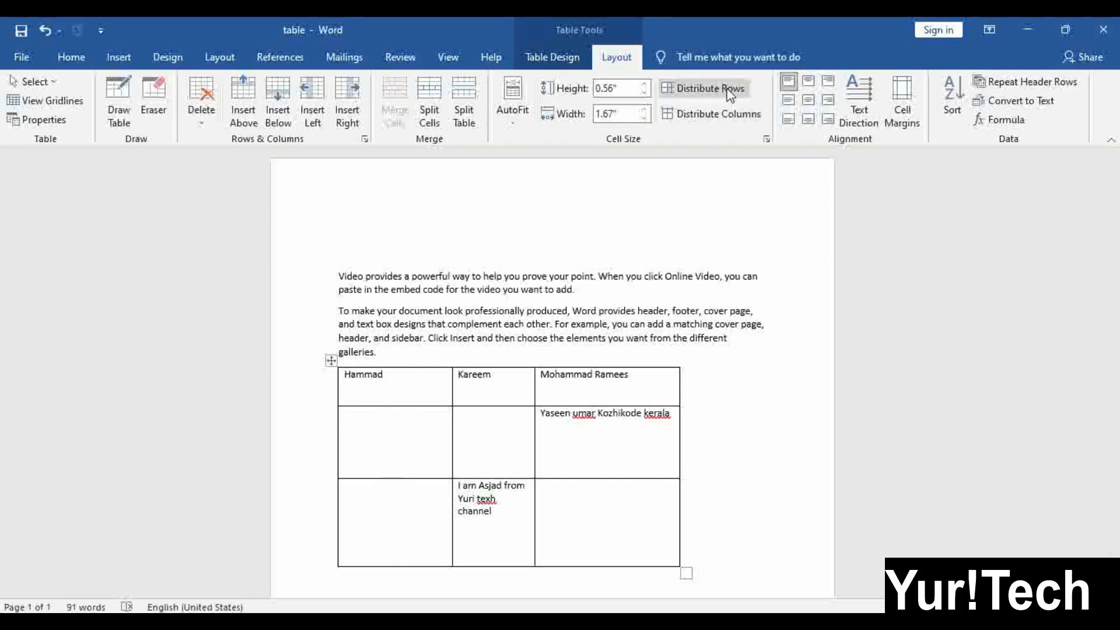
pyautogui.click(706, 88)
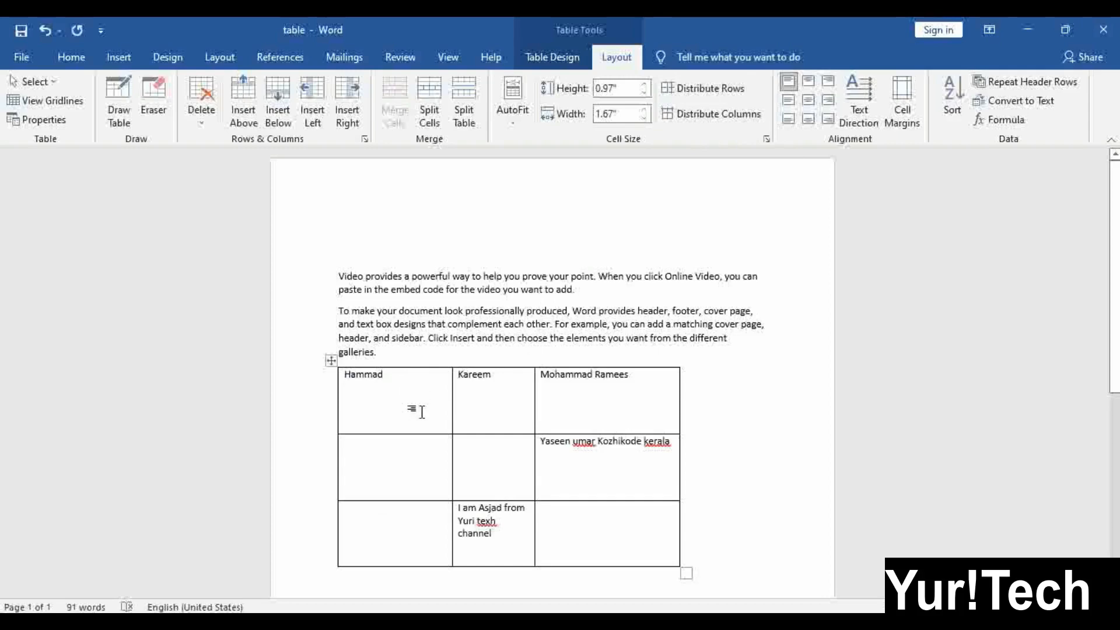
pyautogui.click(506, 408)
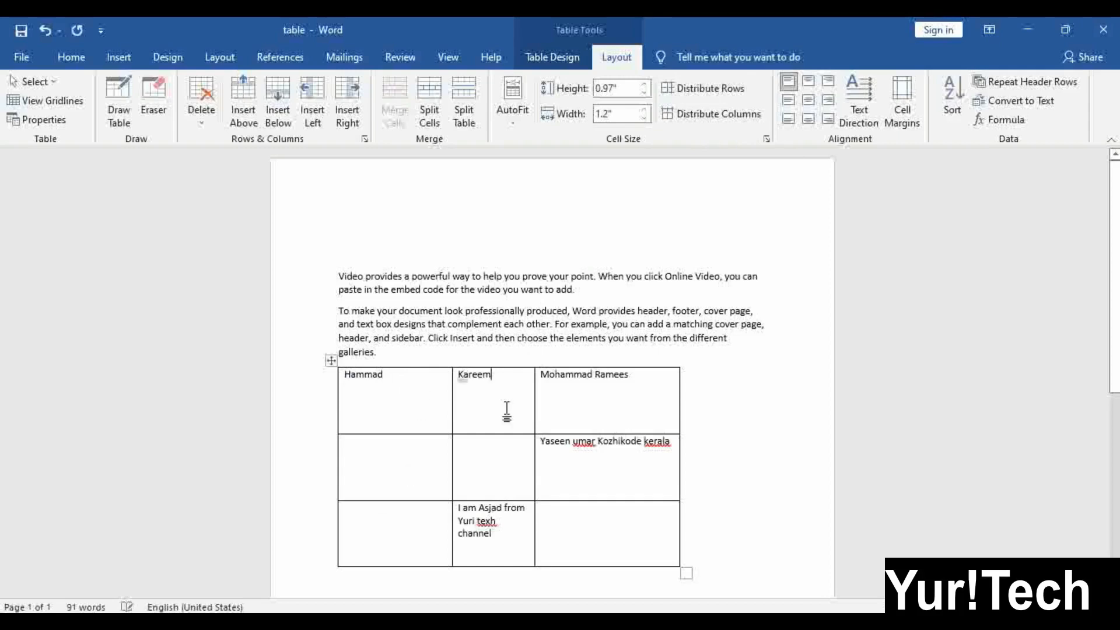
pyautogui.click(379, 407)
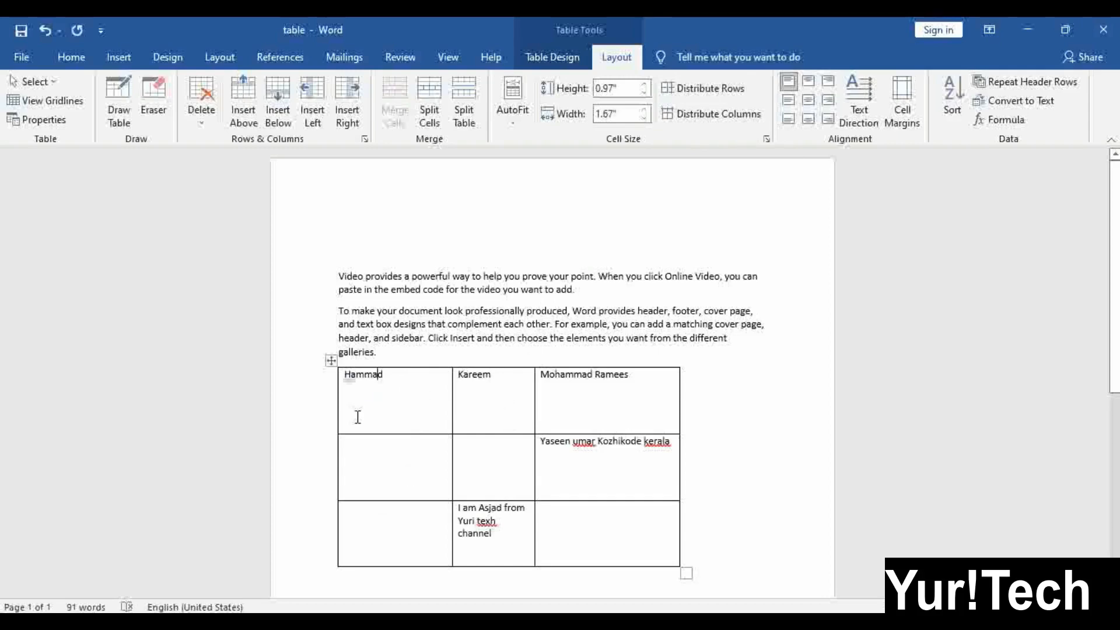
pyautogui.click(331, 360)
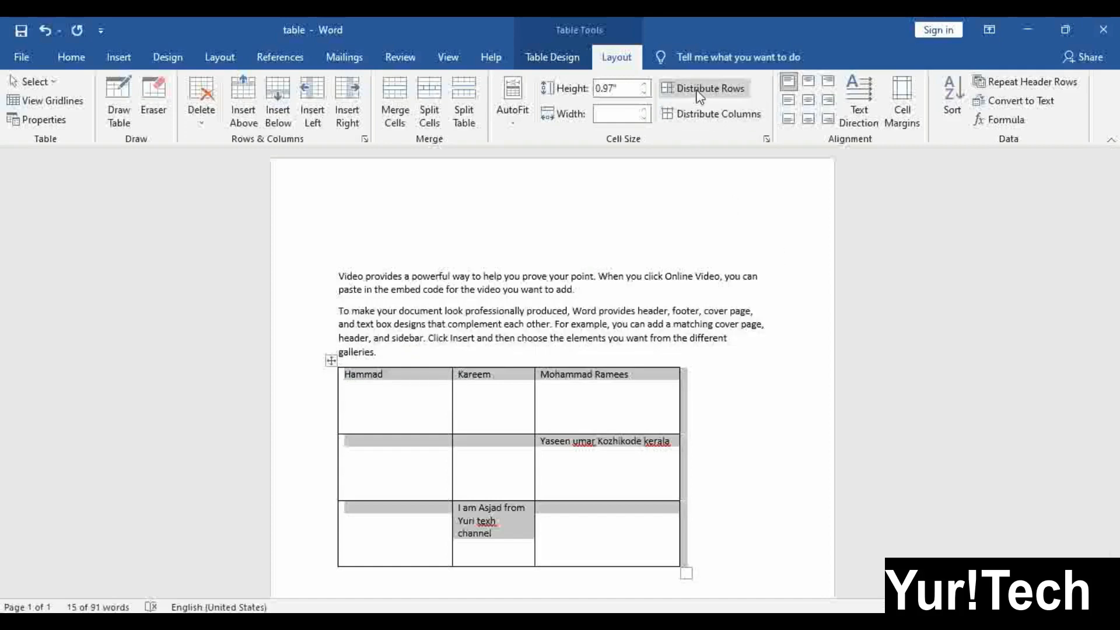
pyautogui.click(520, 415)
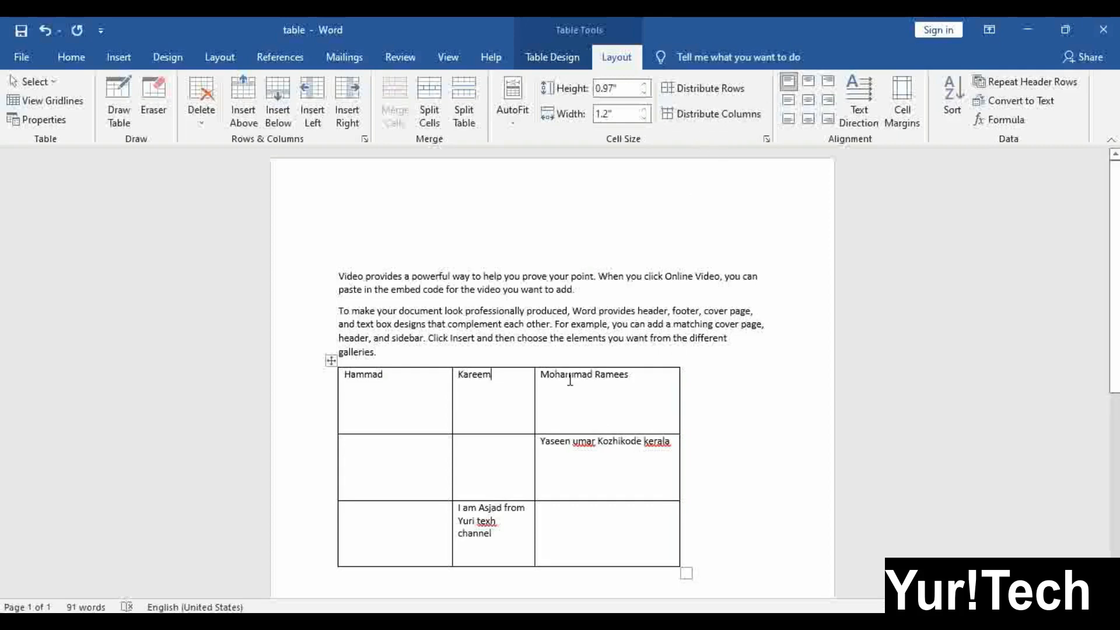
pyautogui.click(394, 392)
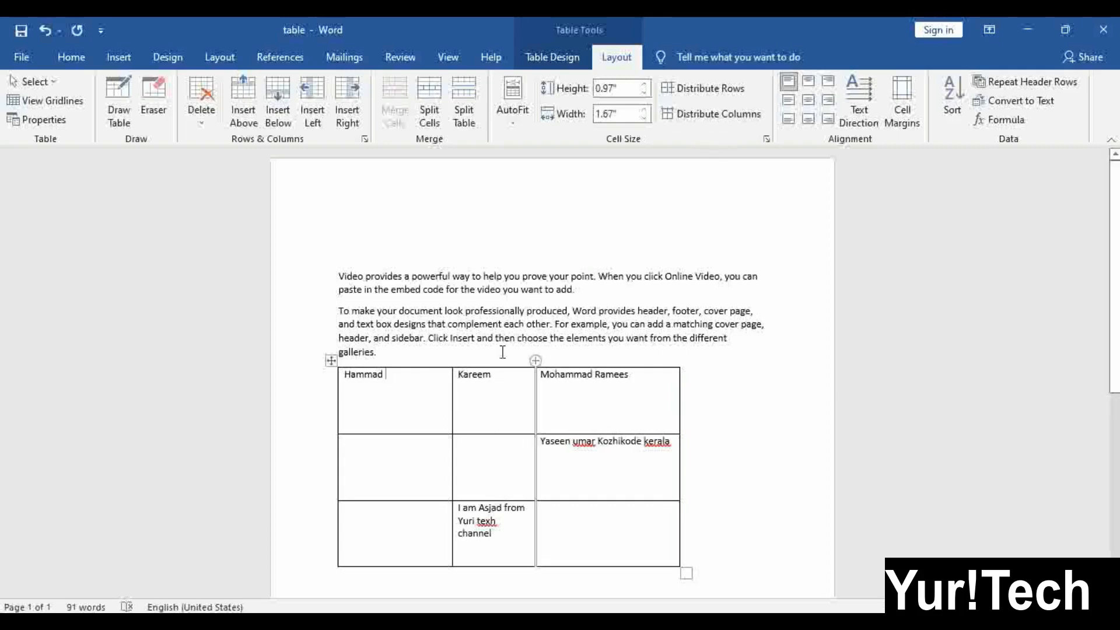
pyautogui.click(741, 120)
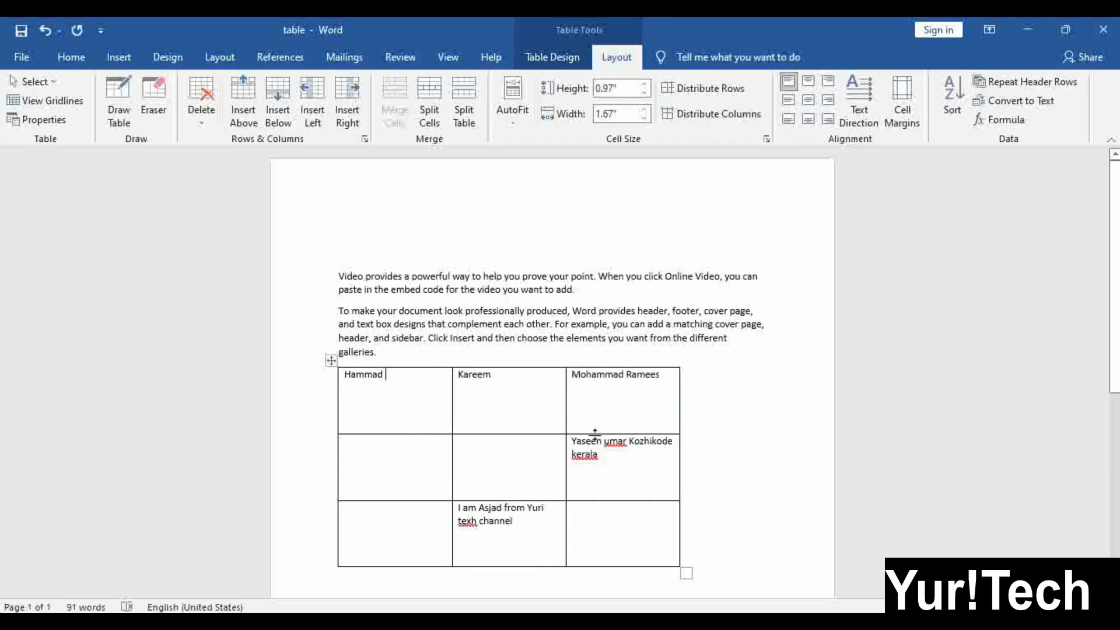
pyautogui.scroll(-2, 599, 441)
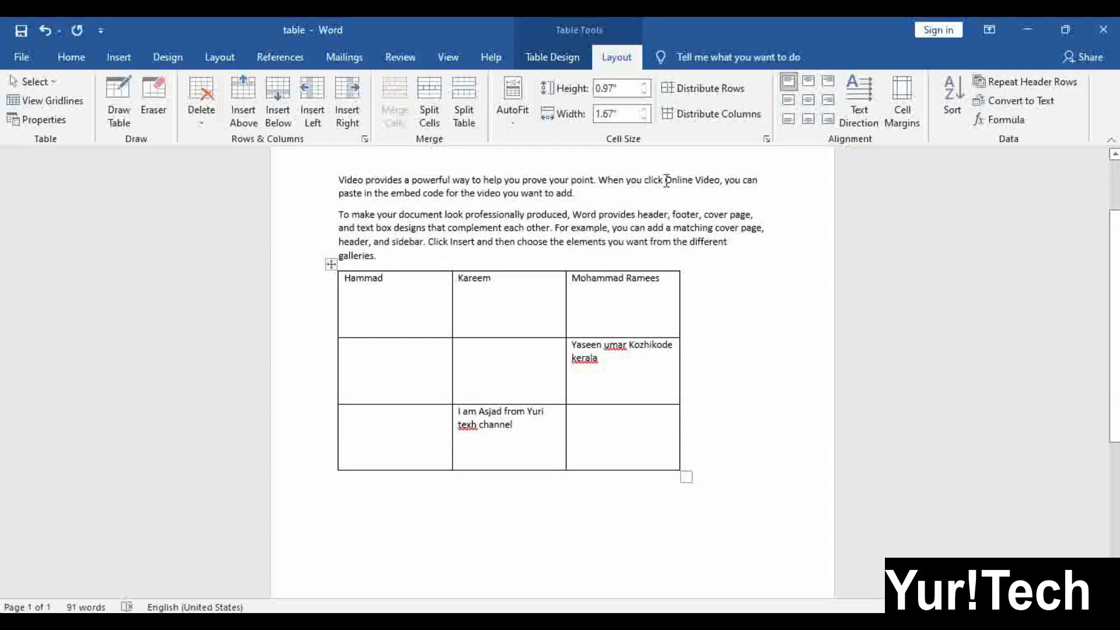
pyautogui.scroll(-2, 470, 376)
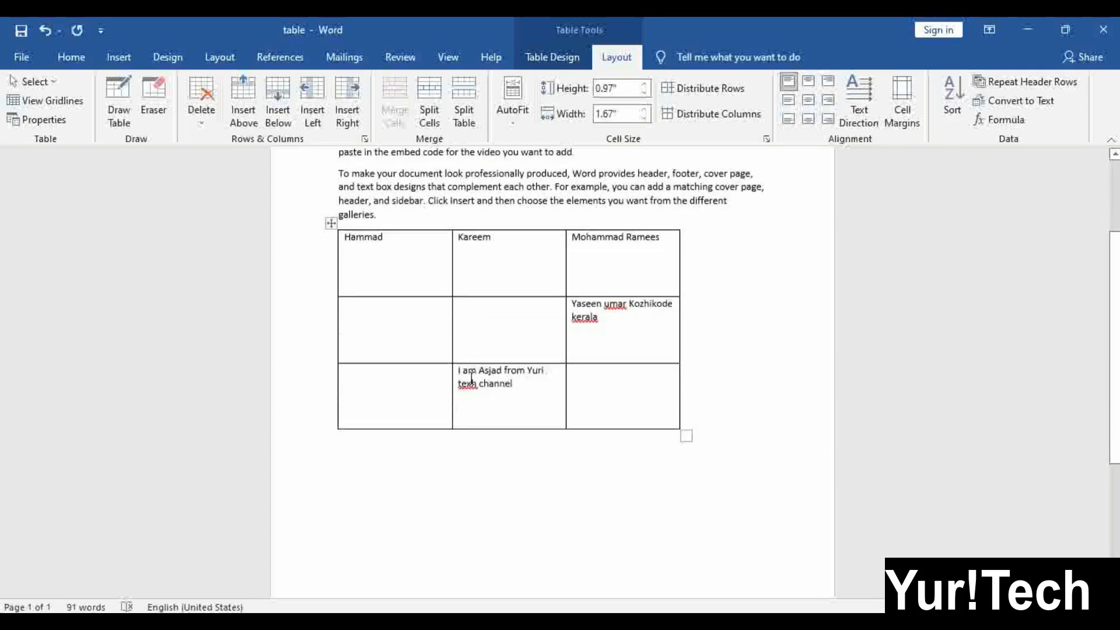
# Draw a second table below with Draw Table, dividing it into four columns and several rows
pyautogui.click(119, 117)
pyautogui.moveTo(362, 447)
pyautogui.mouseDown()
pyautogui.moveTo(570, 580)
pyautogui.moveTo(605, 555)
pyautogui.moveTo(621, 571)
pyautogui.mouseUp()
pyautogui.scroll(-3, 620, 555)
pyautogui.moveTo(406, 287); pyautogui.dragTo(404, 385)
pyautogui.moveTo(498, 287); pyautogui.dragTo(508, 403)
pyautogui.moveTo(558, 295); pyautogui.dragTo(562, 408)
pyautogui.moveTo(358, 321); pyautogui.dragTo(619, 321)
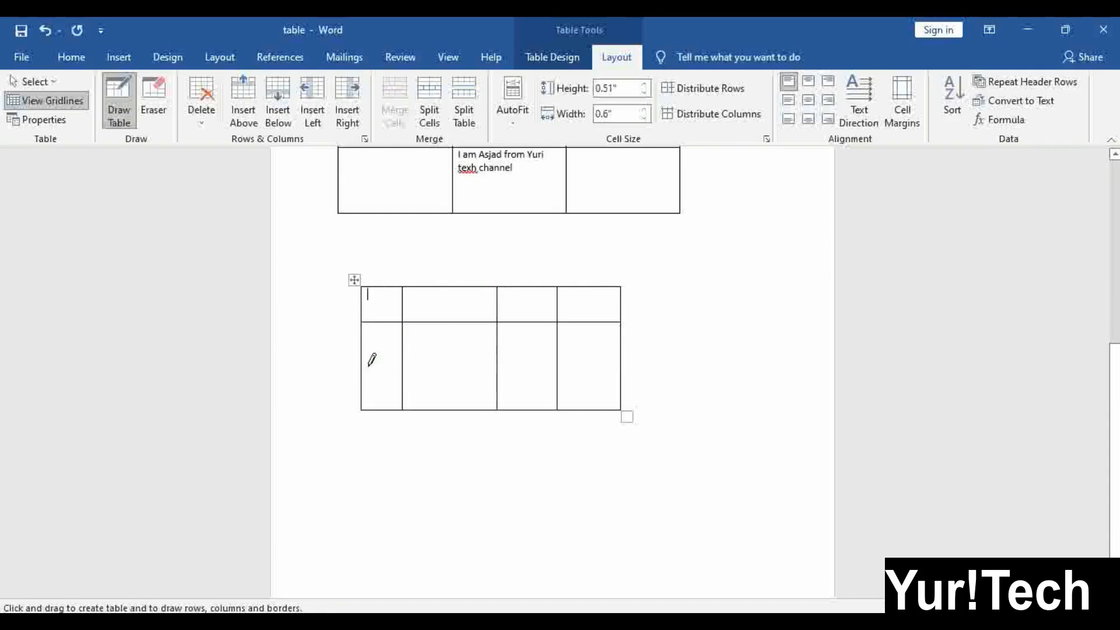
pyautogui.moveTo(369, 366); pyautogui.dragTo(578, 367)
pyautogui.moveTo(380, 342); pyautogui.dragTo(577, 347)
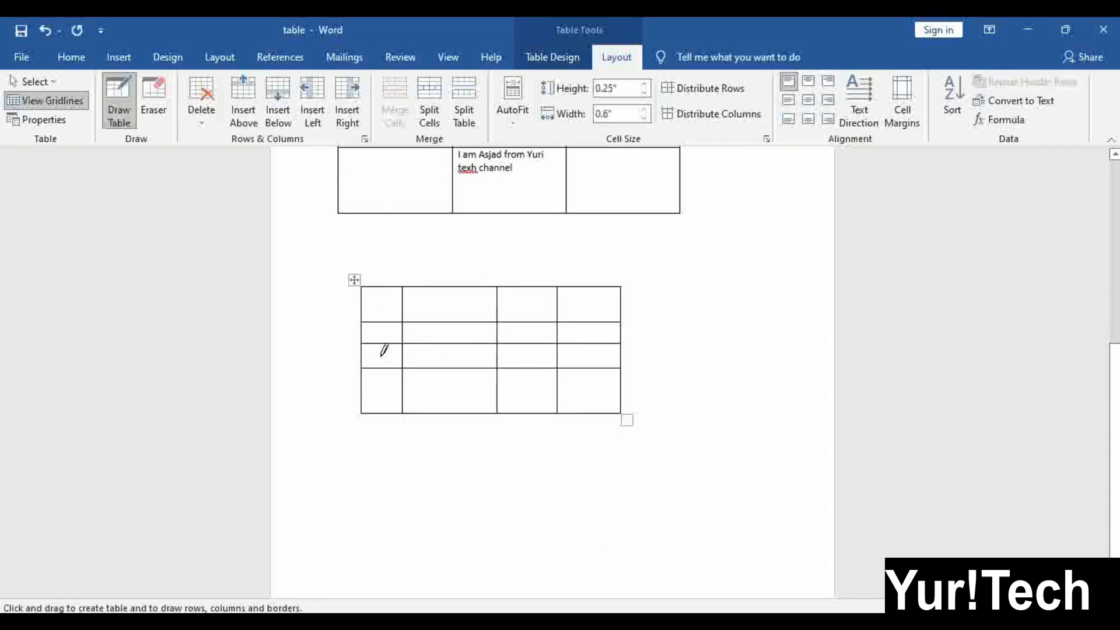
pyautogui.moveTo(368, 351); pyautogui.dragTo(490, 351)
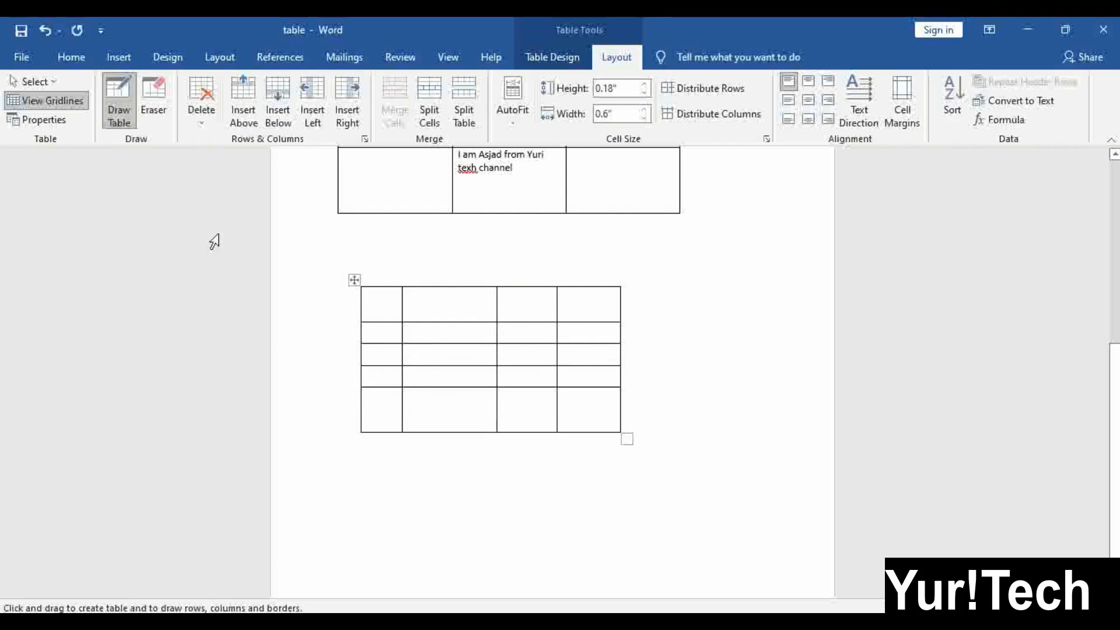
pyautogui.press('Escape')
# Distribute the second table's rows and columns evenly
pyautogui.click(354, 280)
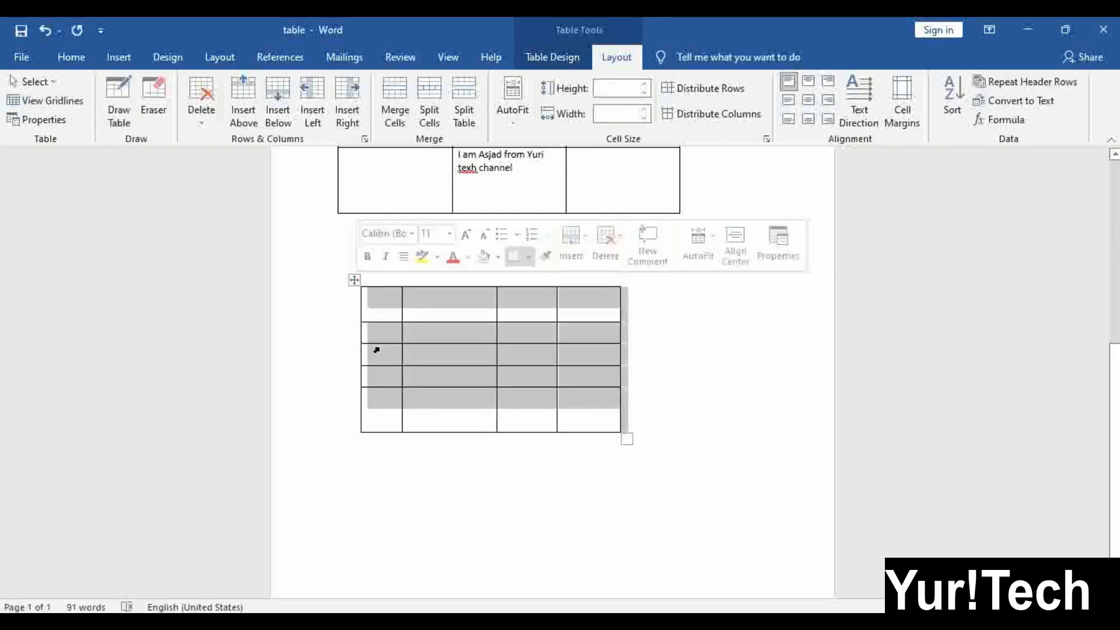
pyautogui.click(693, 89)
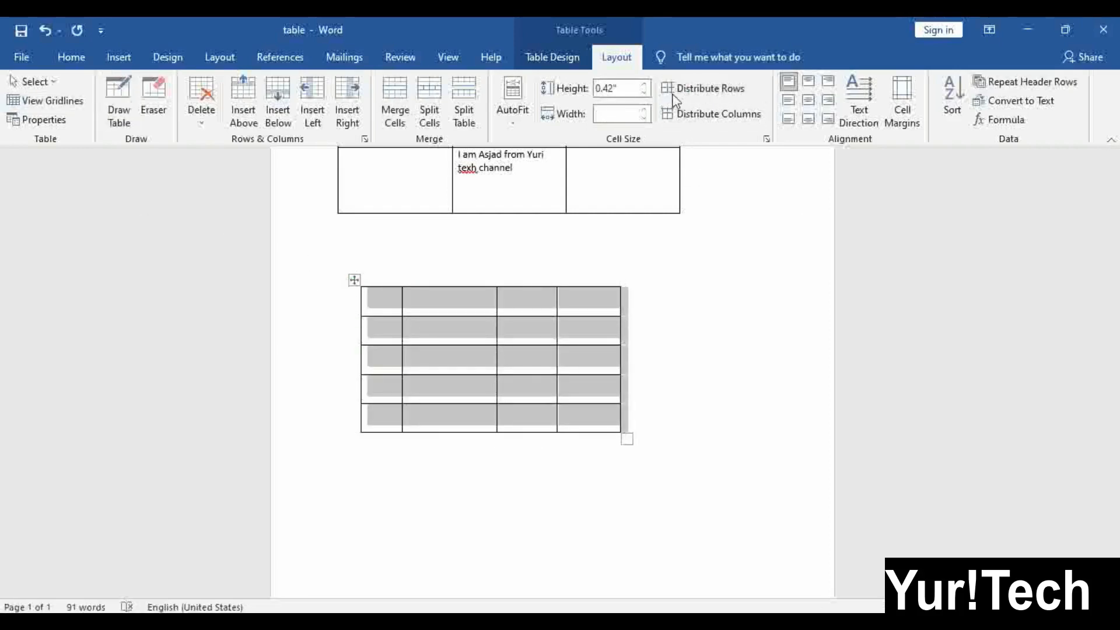
pyautogui.click(700, 114)
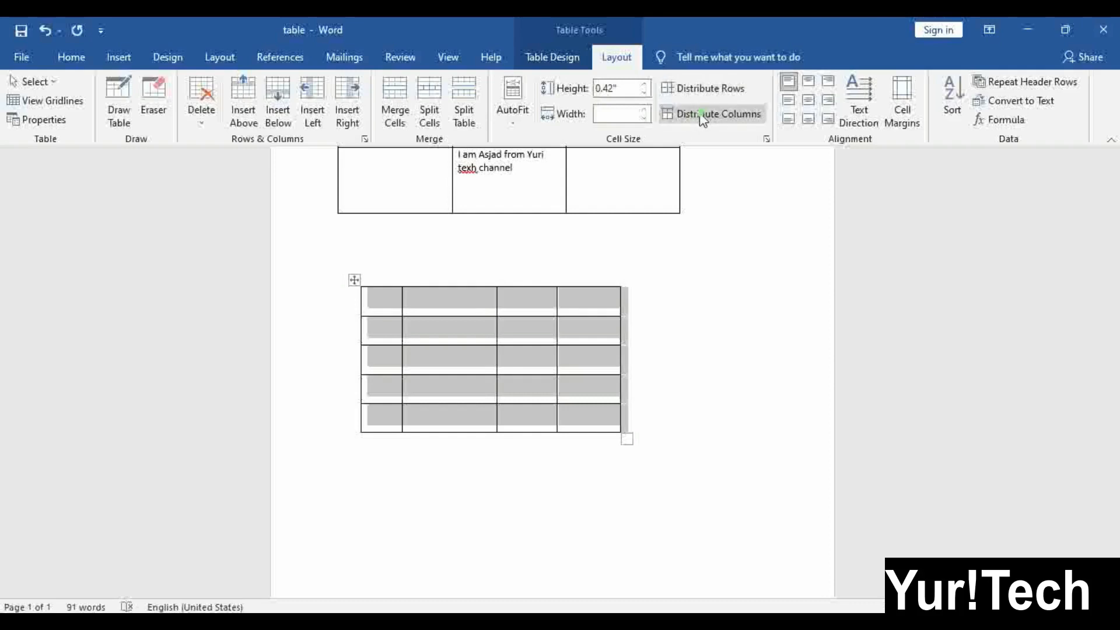
pyautogui.click(496, 365)
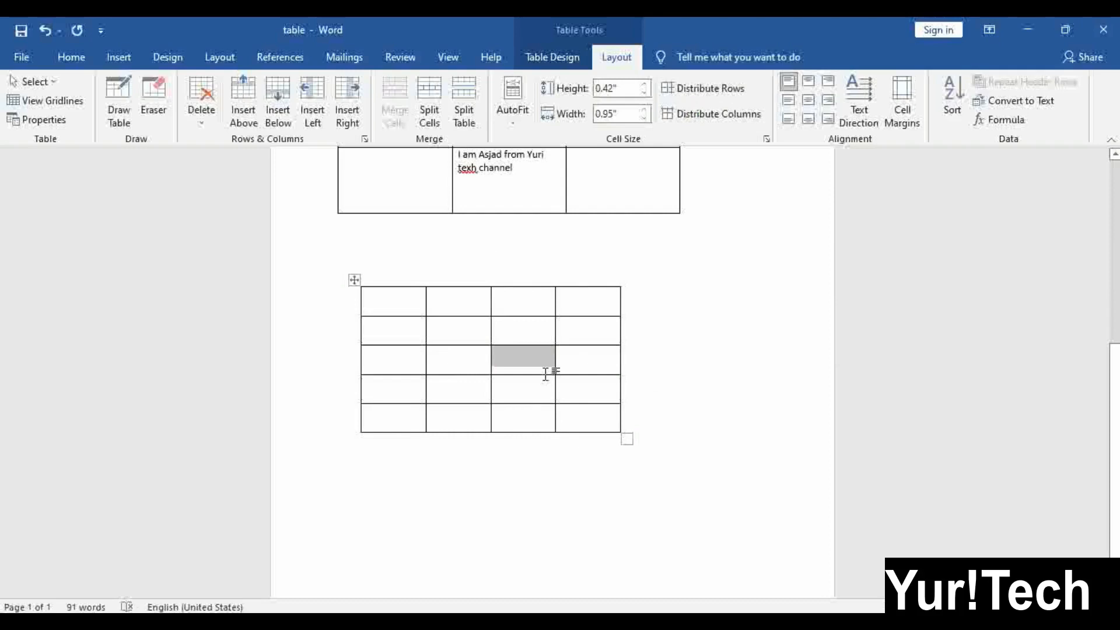
pyautogui.click(460, 325)
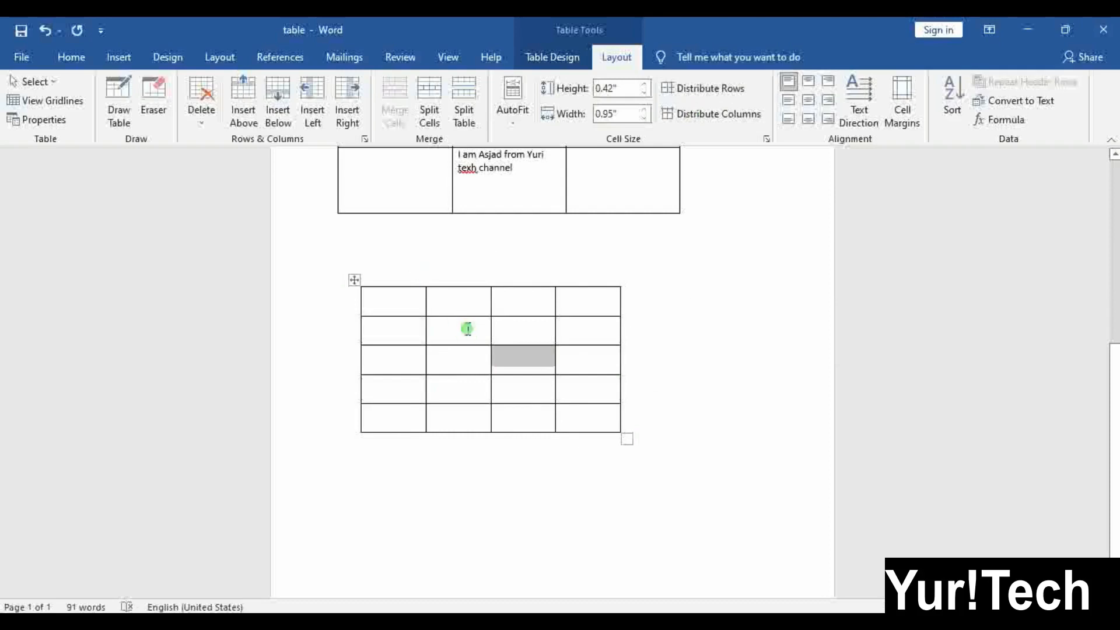
pyautogui.click(521, 313)
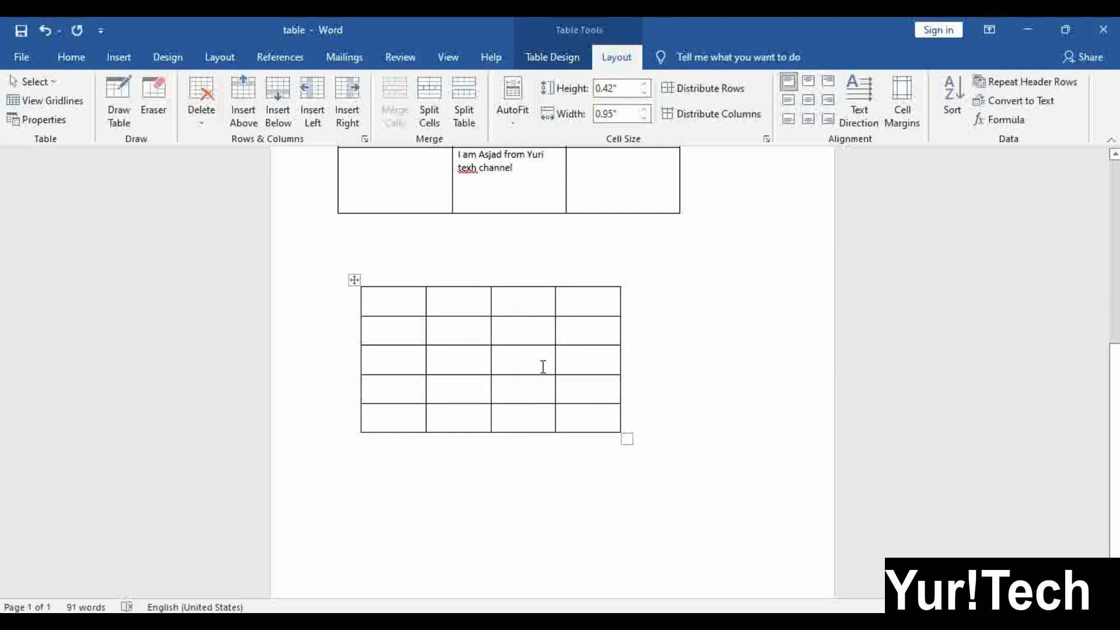
pyautogui.click(557, 337)
# Try several cell alignments for the first cell's name, settling on top centre
pyautogui.scroll(8, 415, 325)
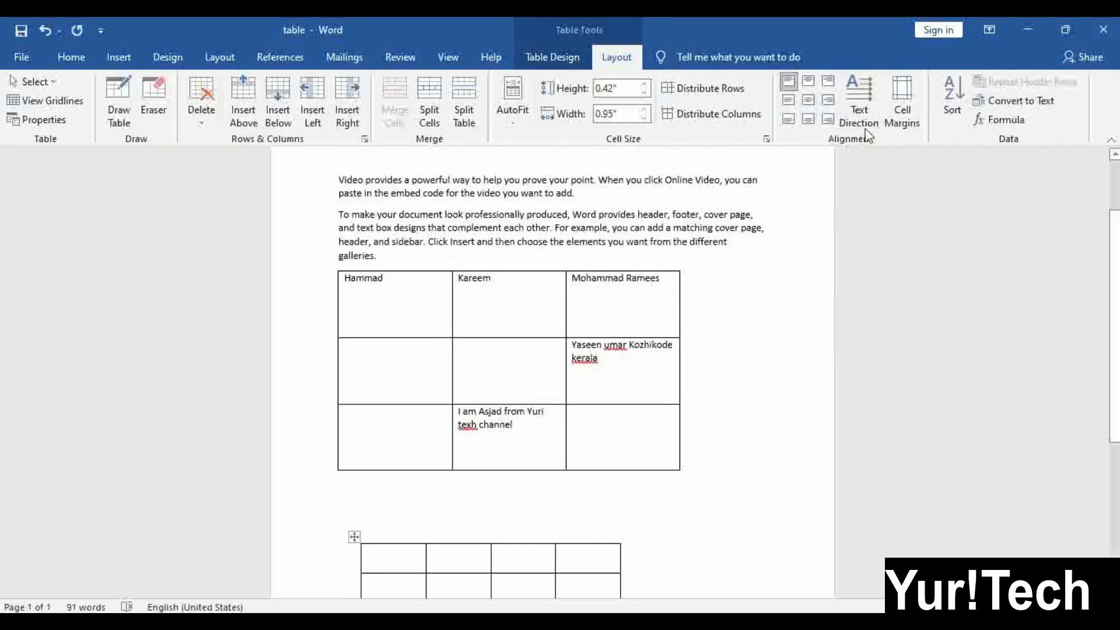
pyautogui.click(400, 309)
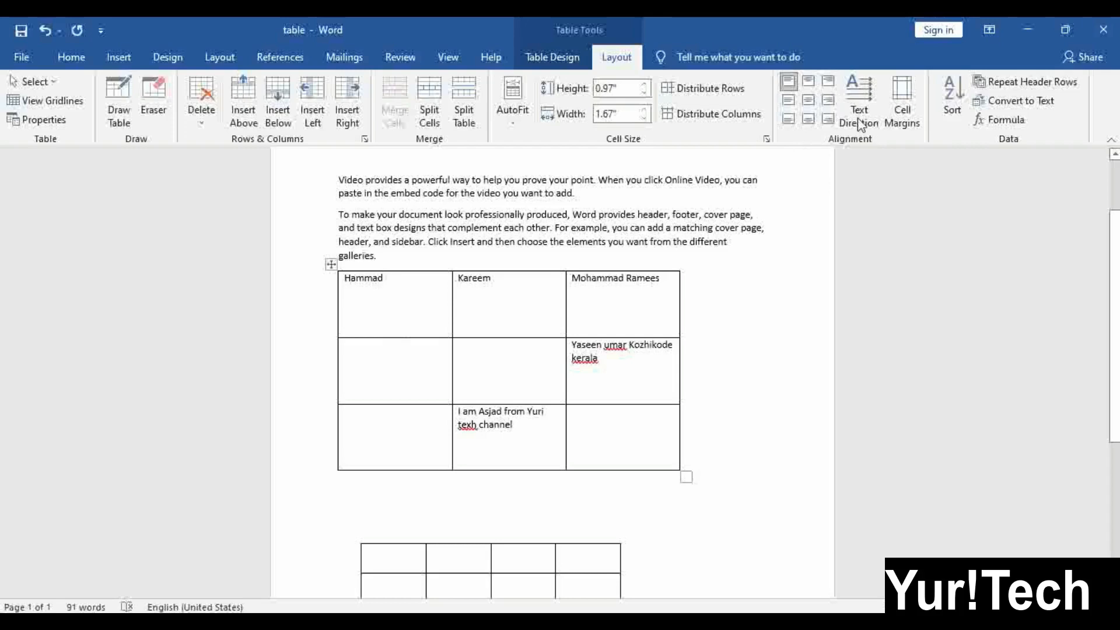
pyautogui.click(808, 80)
pyautogui.click(808, 100)
pyautogui.click(808, 119)
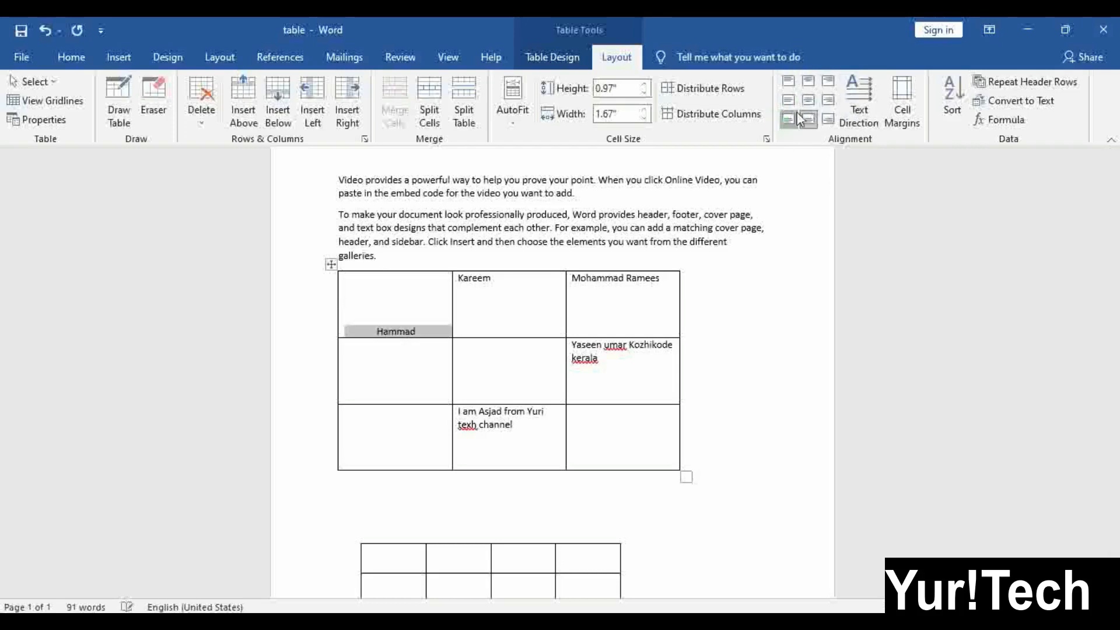
pyautogui.click(789, 120)
pyautogui.click(808, 101)
pyautogui.click(828, 100)
pyautogui.click(828, 80)
pyautogui.click(808, 87)
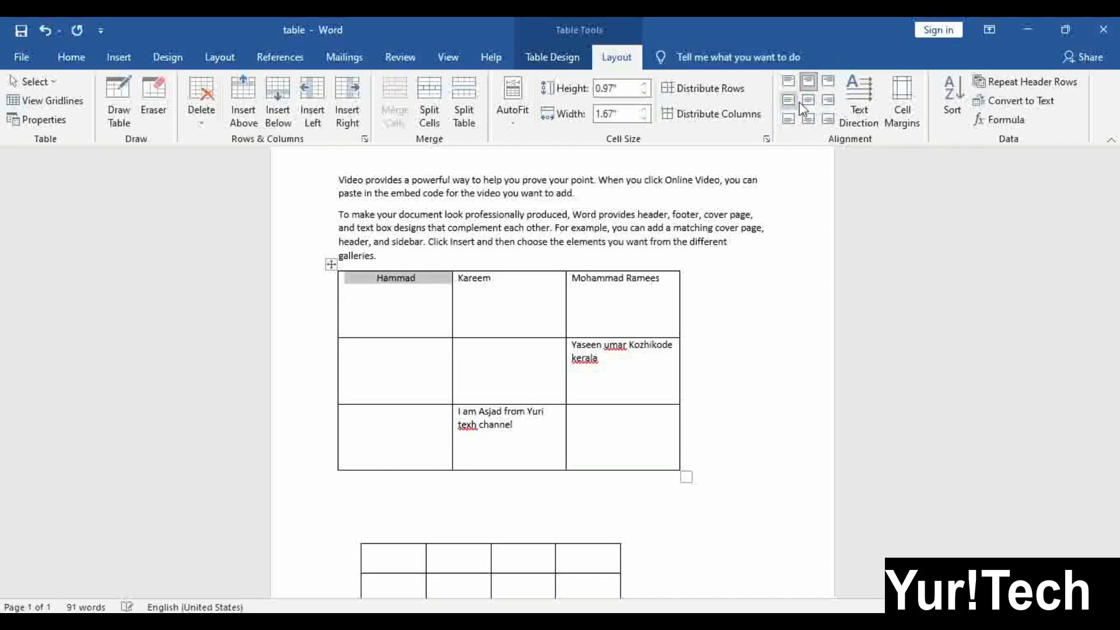
# Cycle Text Direction until the first cell's name reads vertically bottom to top
pyautogui.click(853, 102)
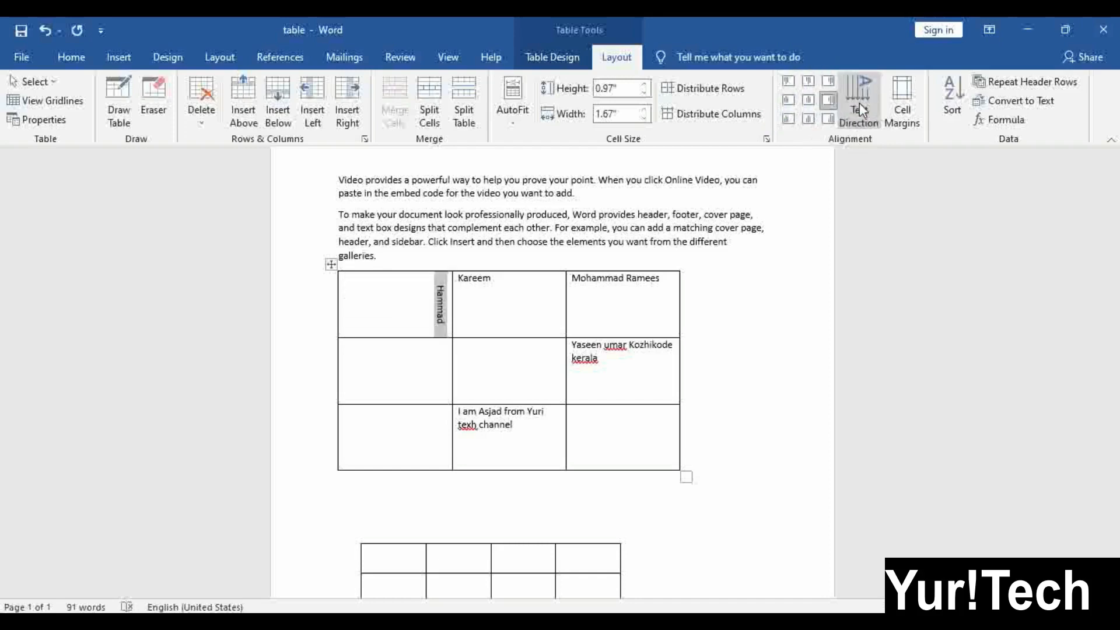
pyautogui.click(857, 111)
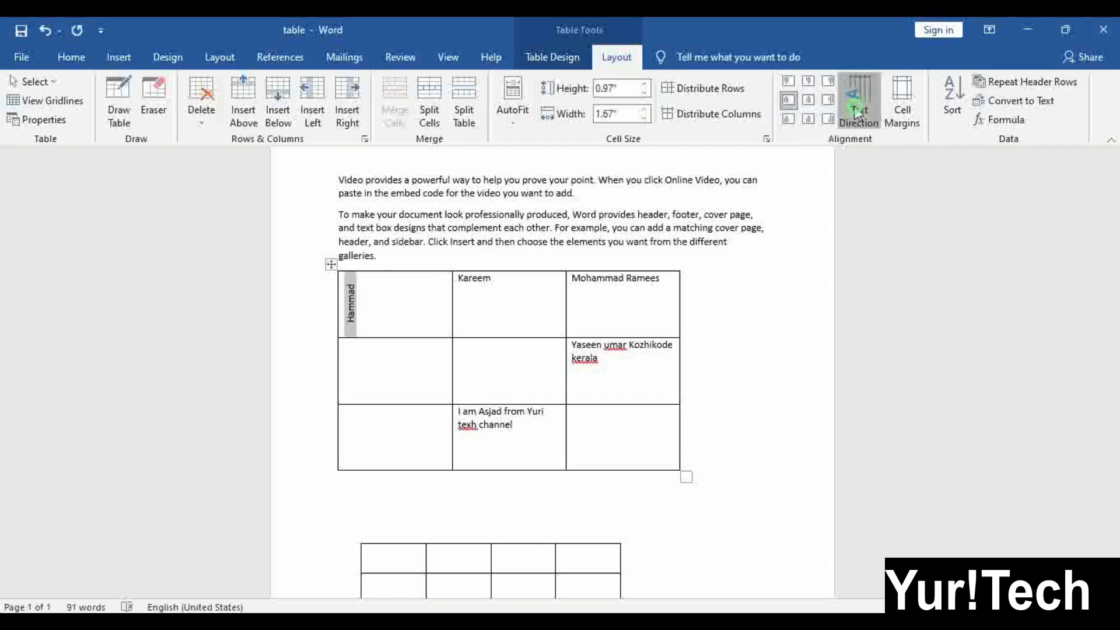
pyautogui.click(857, 112)
pyautogui.click(858, 112)
pyautogui.click(858, 112)
pyautogui.click(857, 112)
pyautogui.click(857, 112)
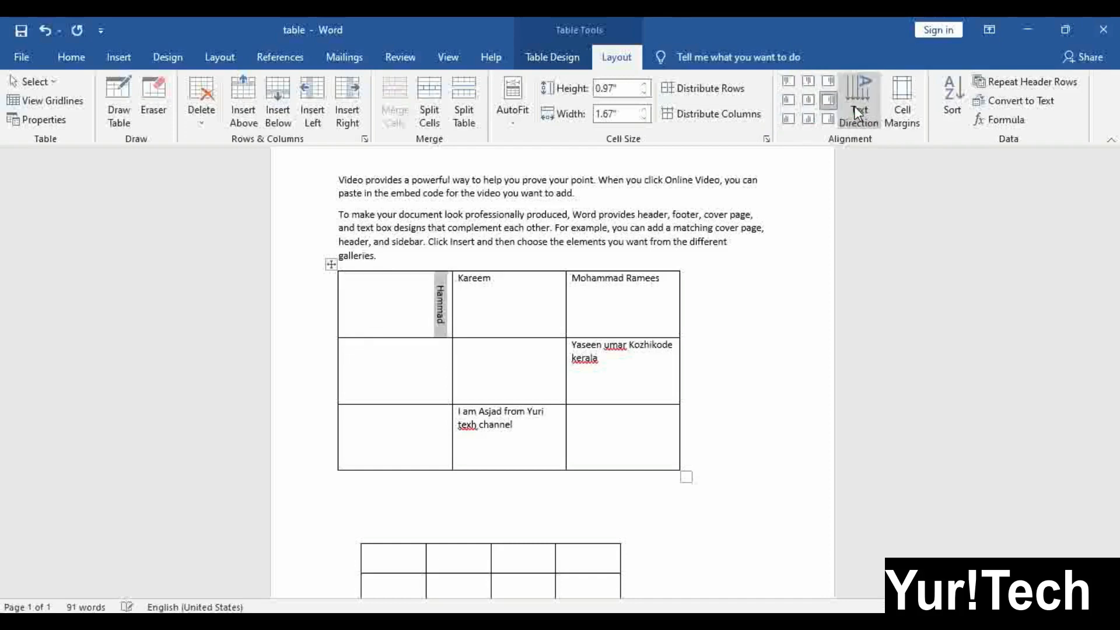
pyautogui.click(856, 112)
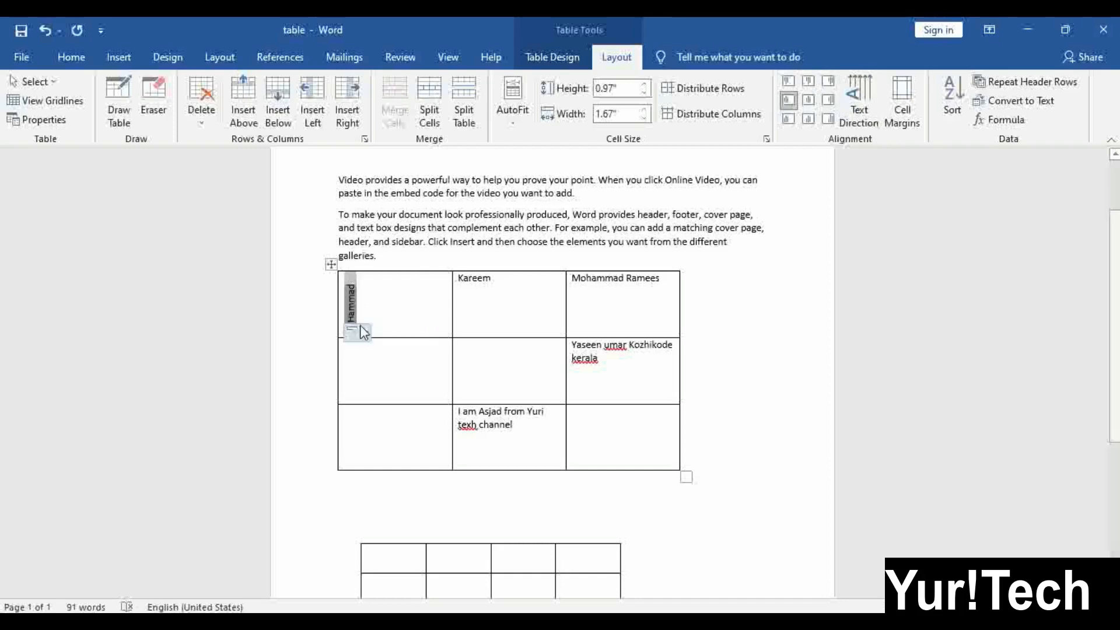
# Centre the vertical name in its cell using Align Center
pyautogui.click(903, 111)
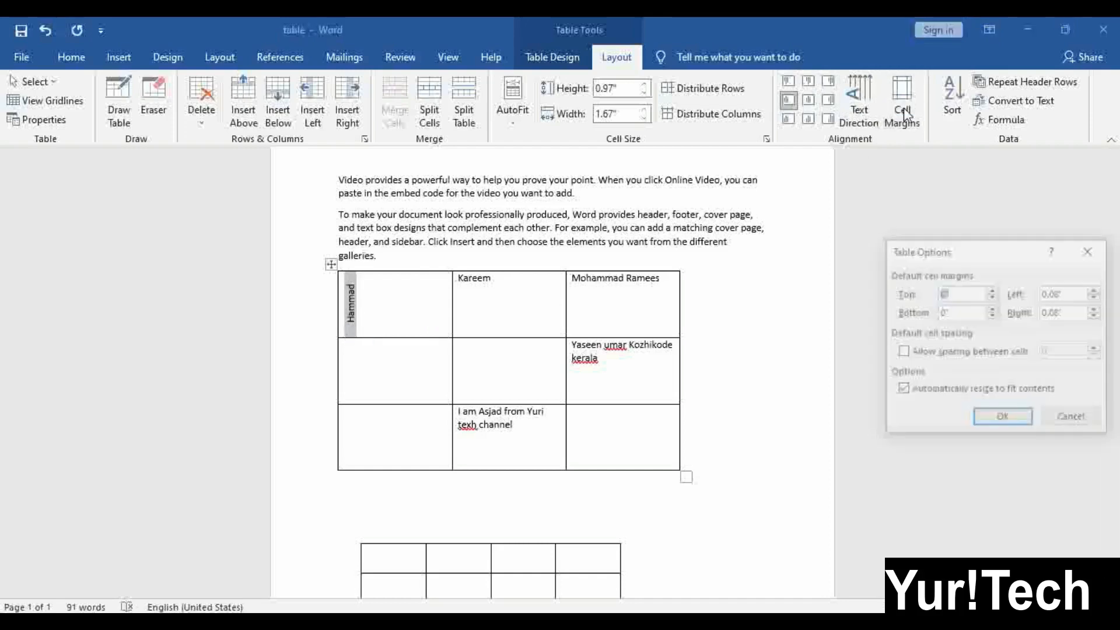
pyautogui.click(1072, 416)
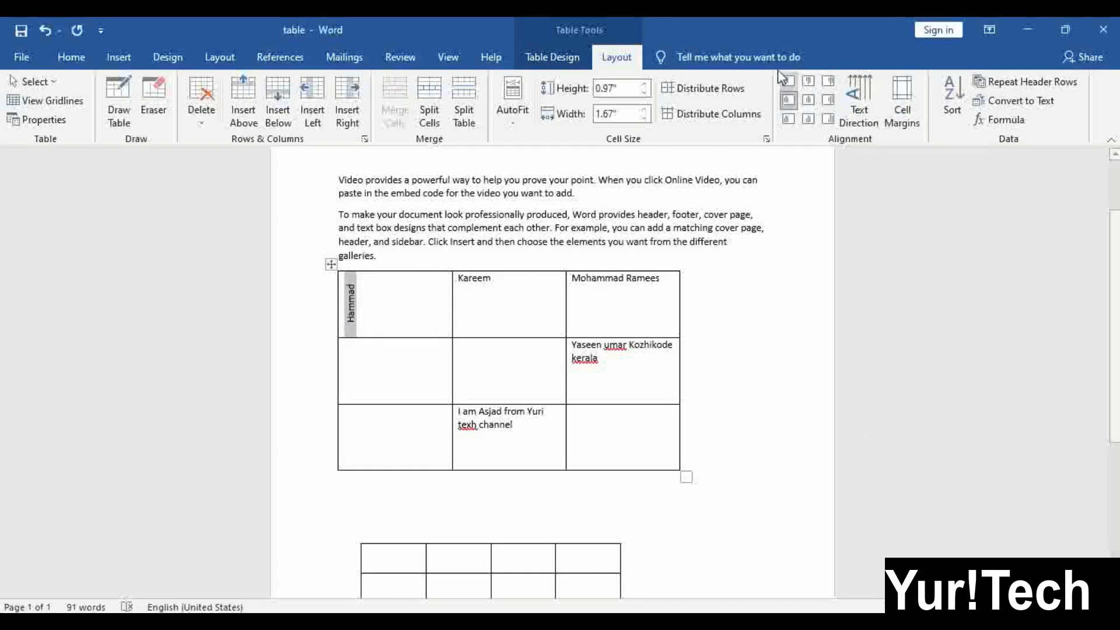
pyautogui.click(807, 101)
pyautogui.click(809, 81)
pyautogui.click(828, 80)
pyautogui.click(828, 100)
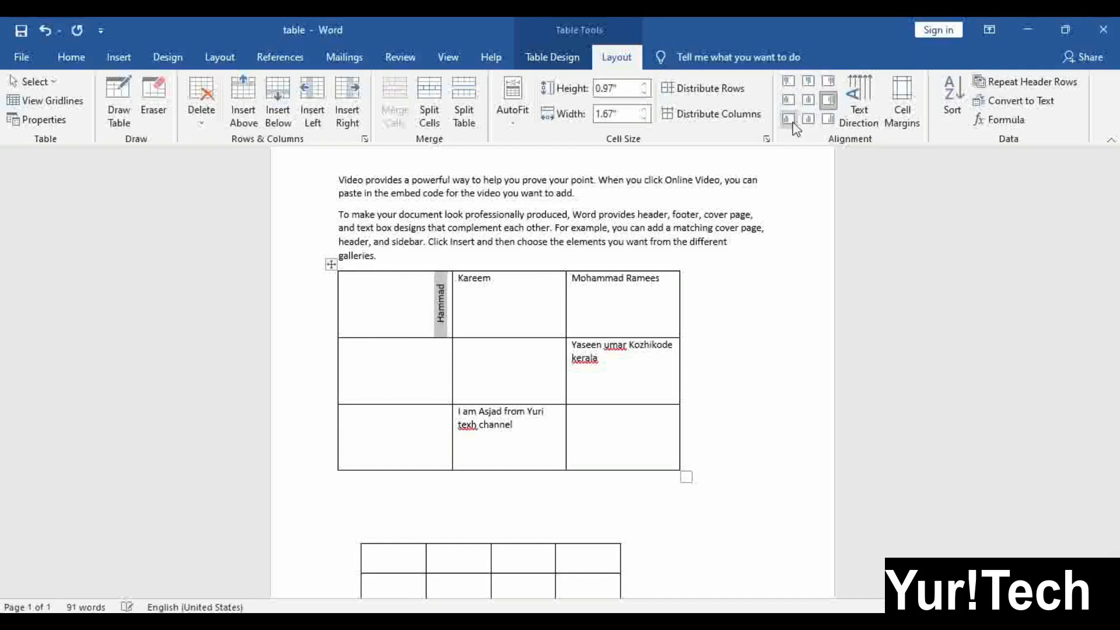
pyautogui.click(800, 99)
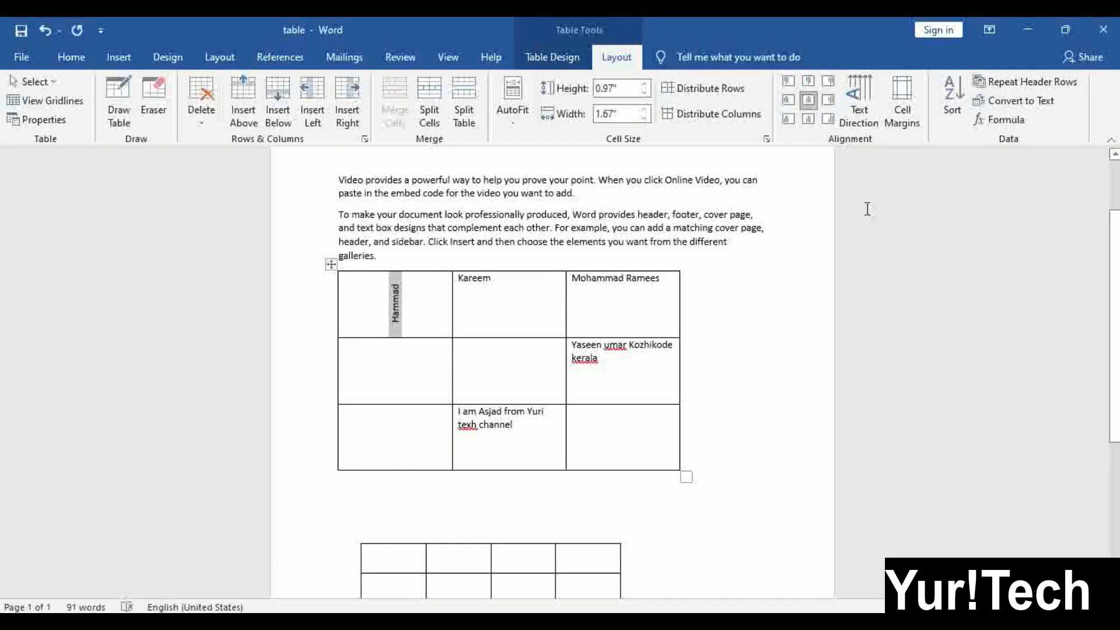
# Set the table's top cell margin to 0.15"
pyautogui.click(909, 104)
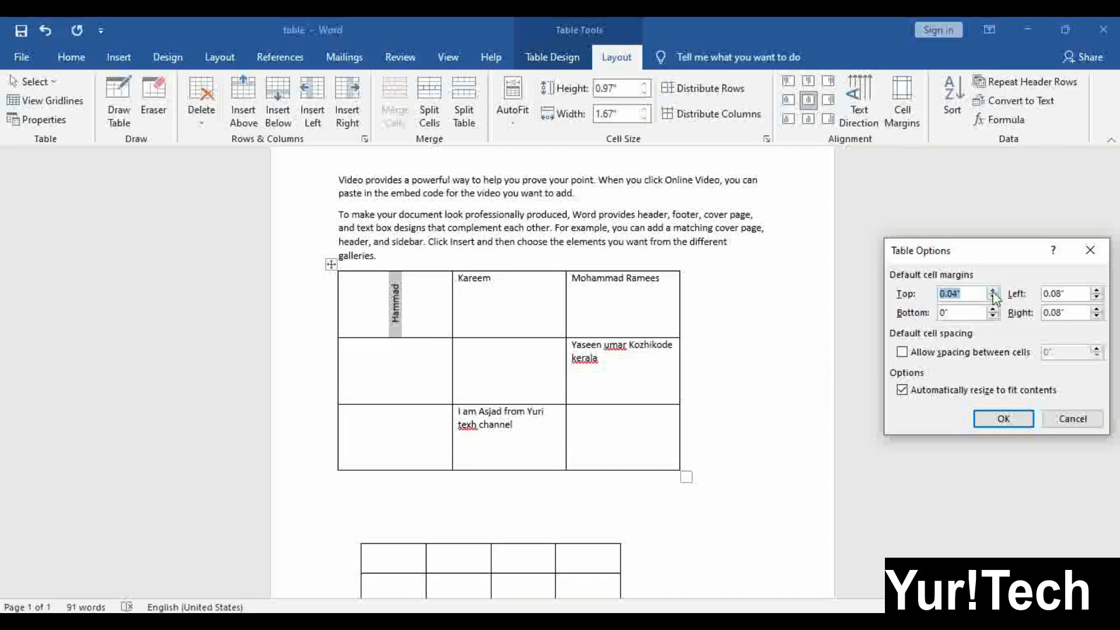
pyautogui.click(994, 419)
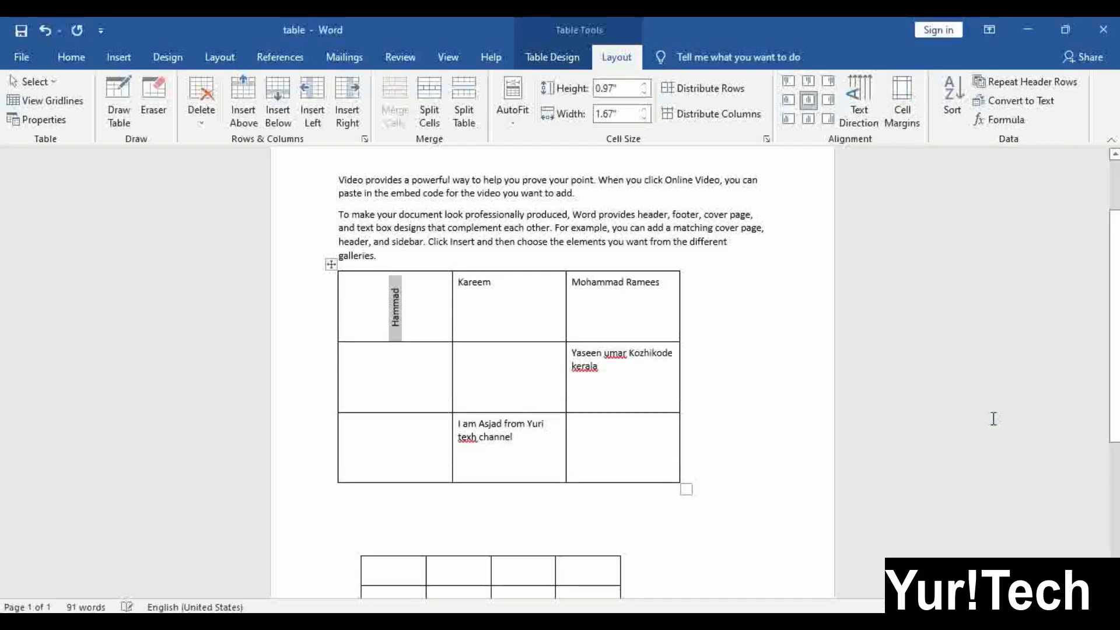
pyautogui.click(902, 102)
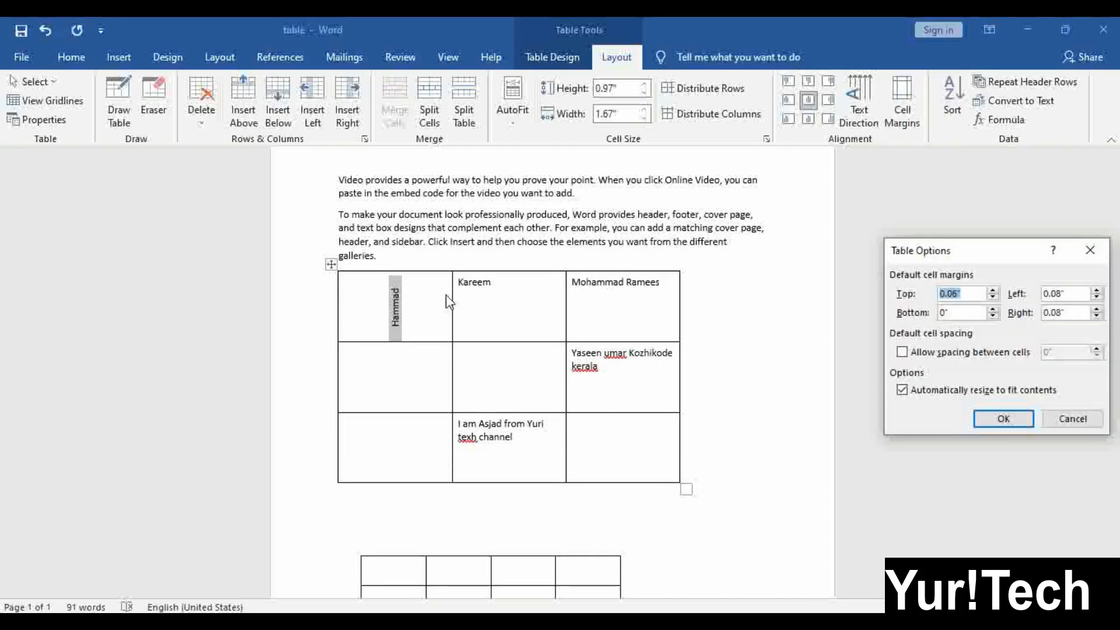
pyautogui.click(993, 291)
pyautogui.click(993, 291)
pyautogui.click(994, 291)
pyautogui.click(993, 291)
pyautogui.click(1005, 418)
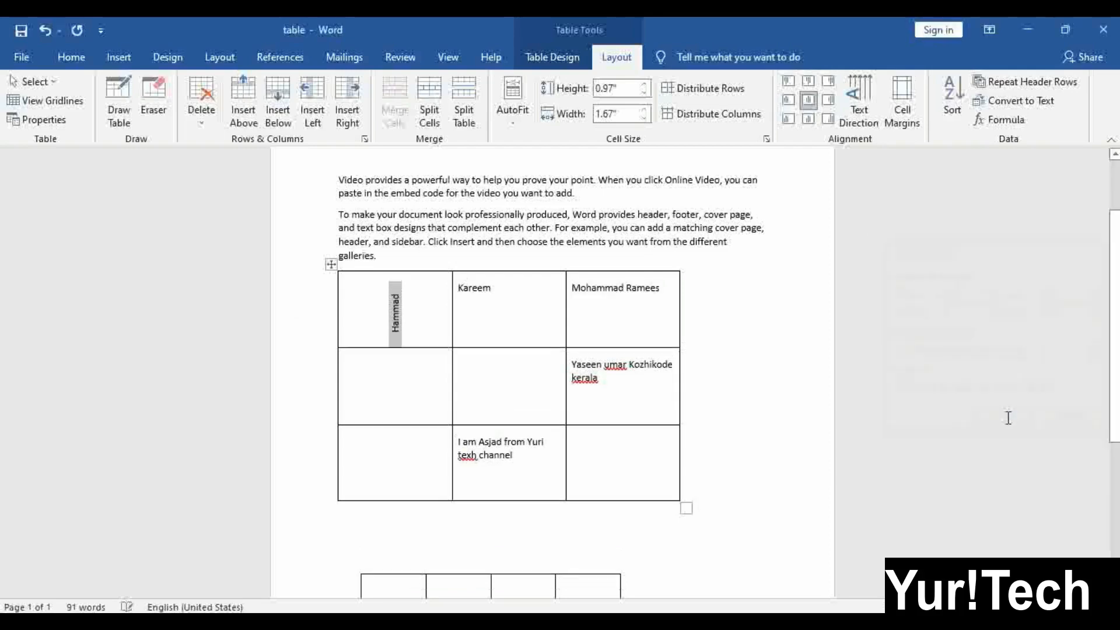
pyautogui.click(424, 327)
# Lower the table's left cell margin to 0.03"
pyautogui.click(903, 105)
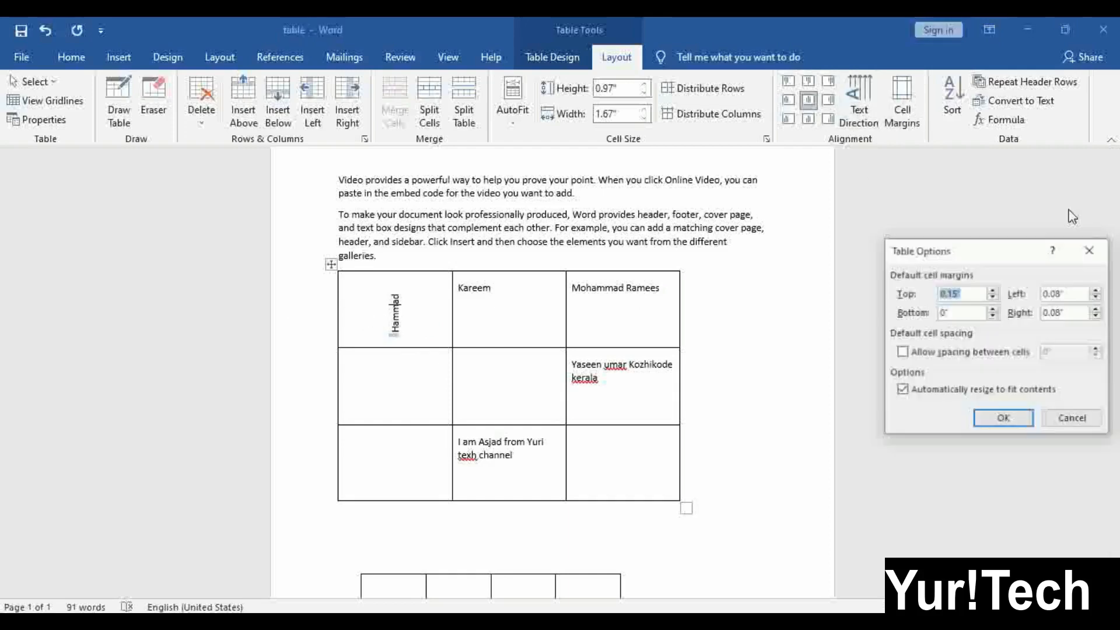
pyautogui.click(1097, 298)
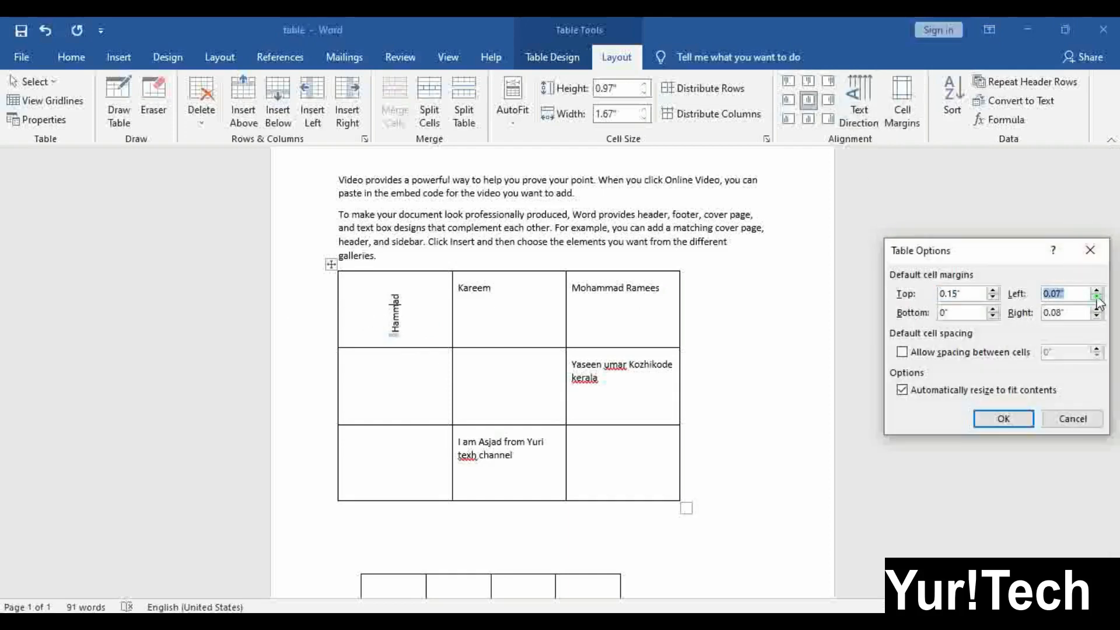
pyautogui.click(1097, 298)
pyautogui.click(1097, 298)
pyautogui.click(1097, 298)
pyautogui.click(1097, 298)
pyautogui.click(1097, 298)
pyautogui.click(1097, 298)
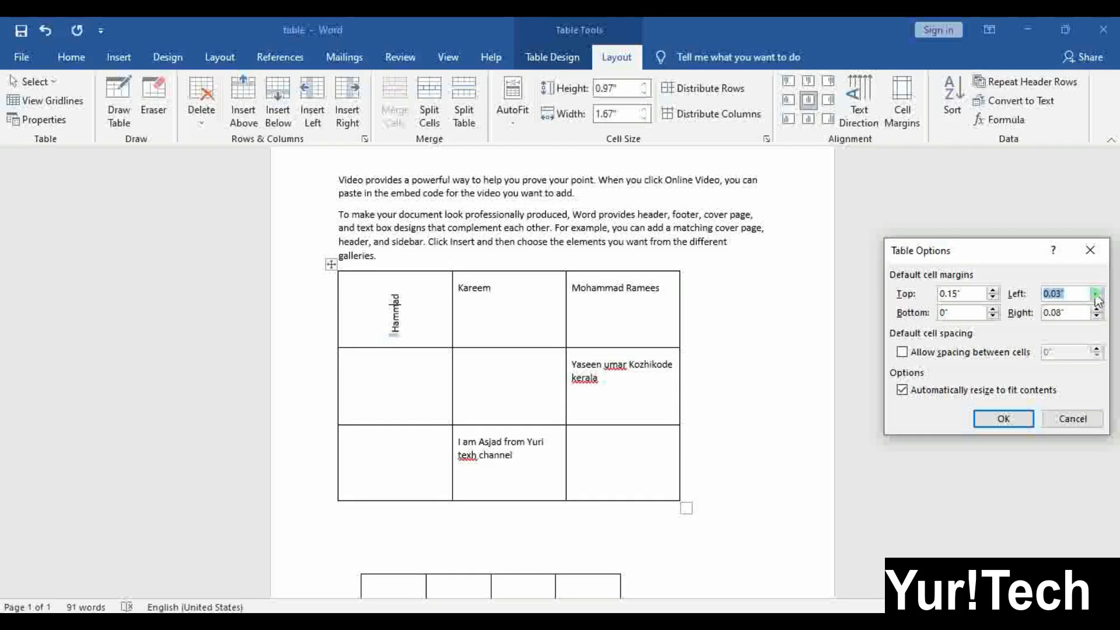
pyautogui.click(999, 419)
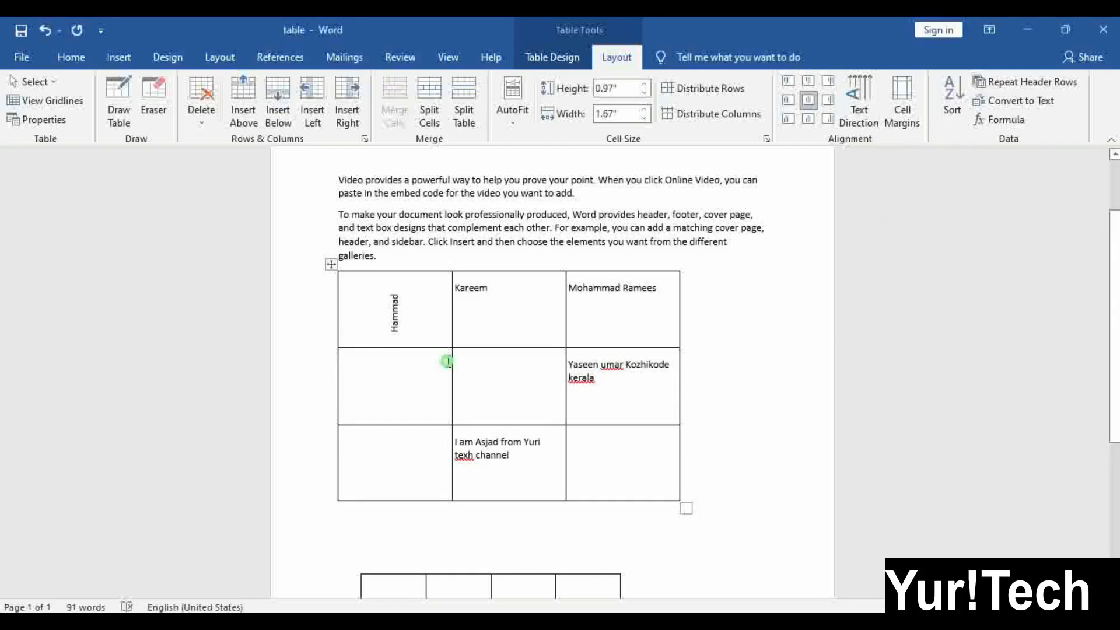
pyautogui.click(446, 396)
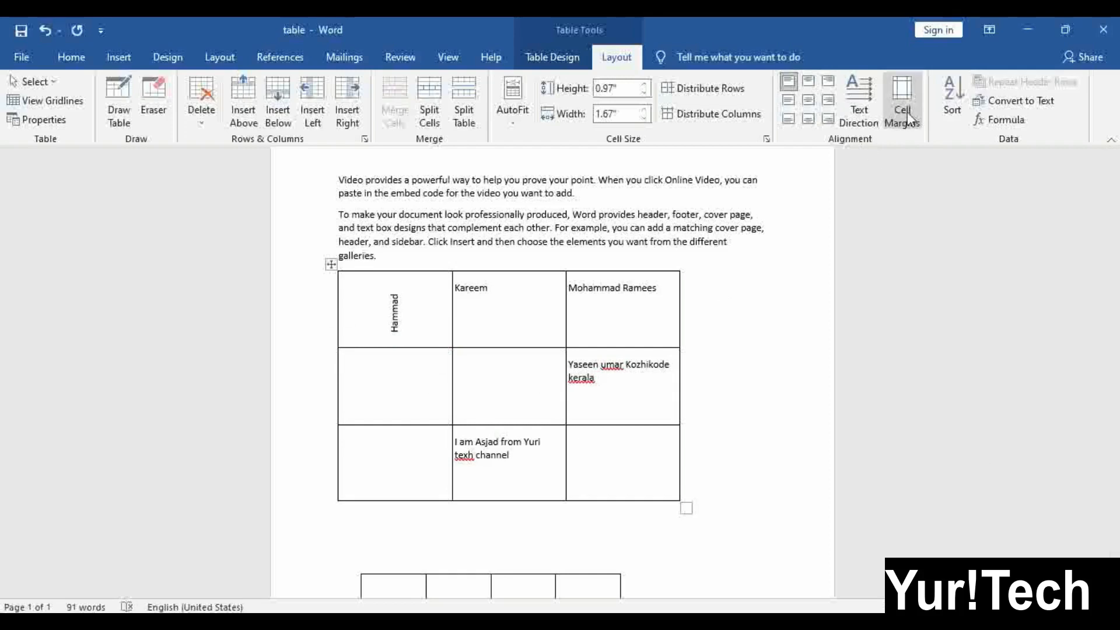